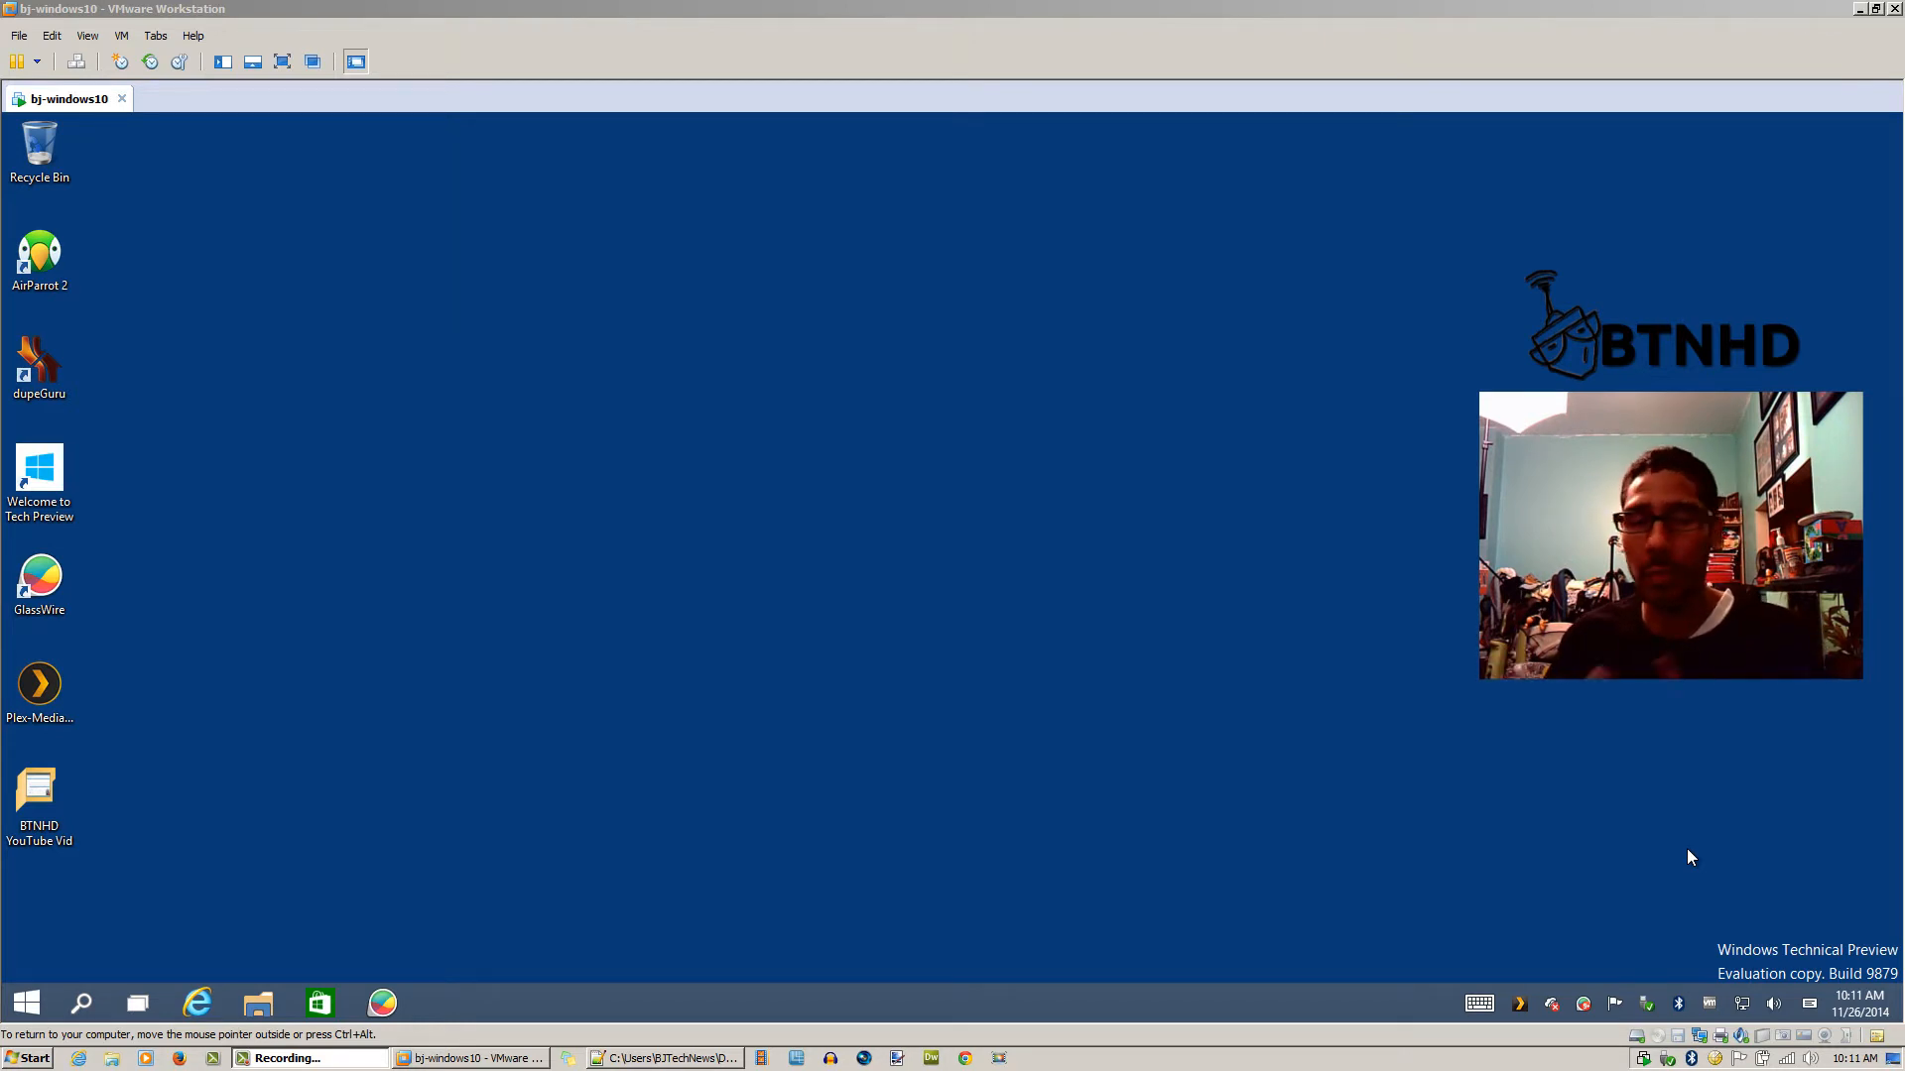
Minimize the virtual machine window and open a command prompt on the host computer.
left_click(1010, 347)
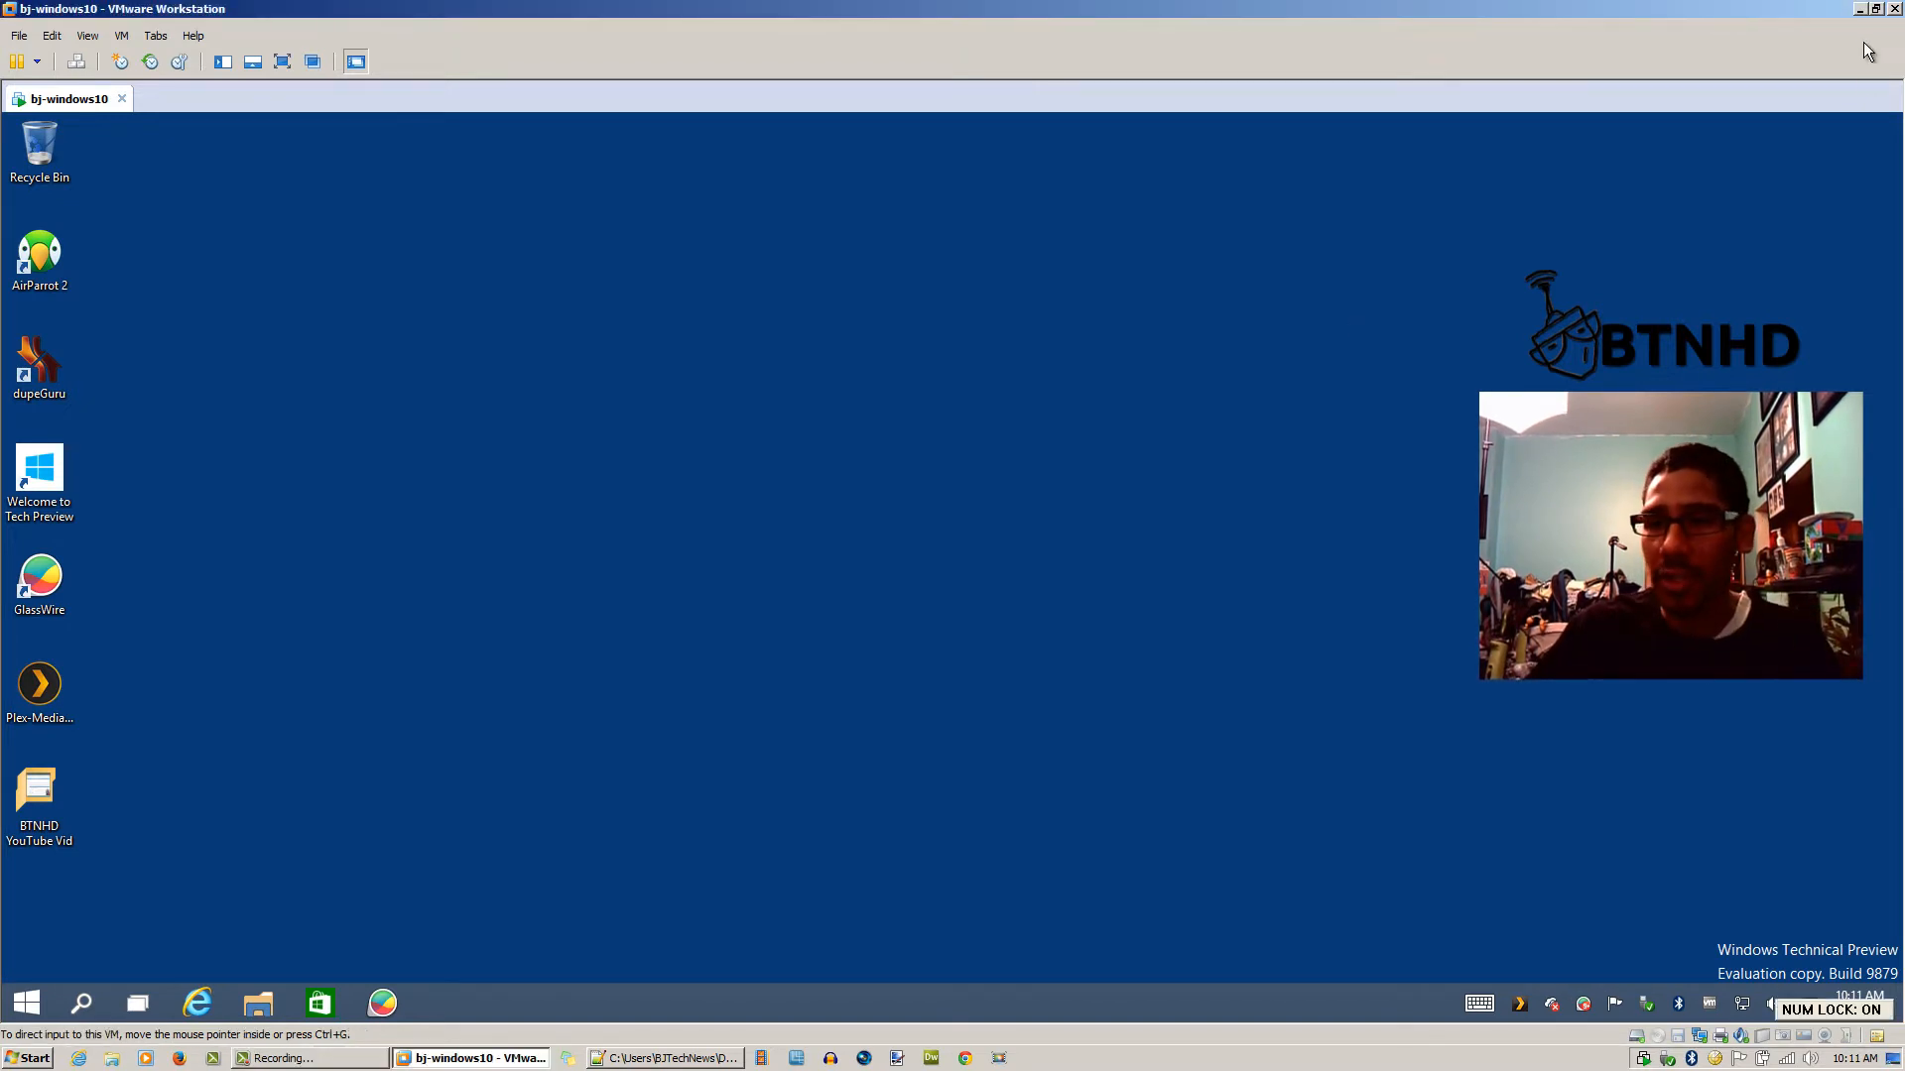
left_click(1859, 8)
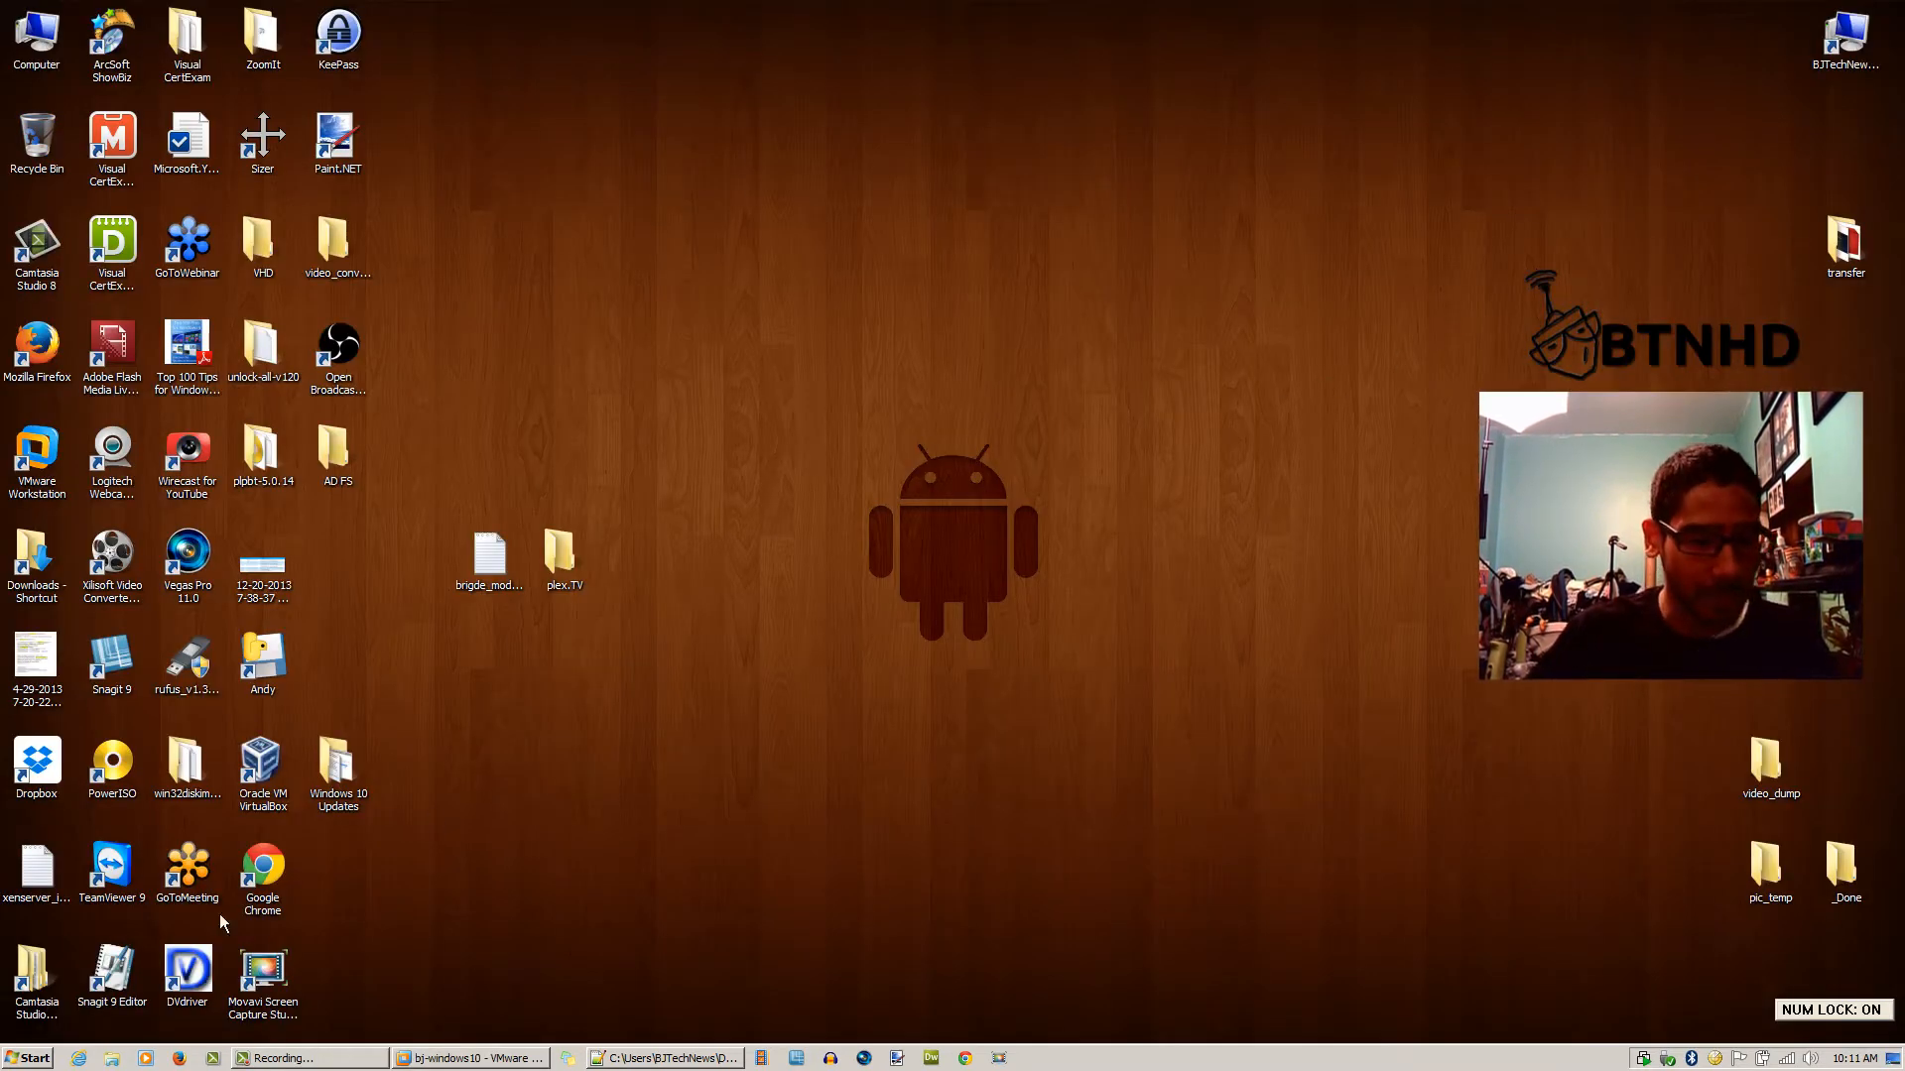
left_click(30, 1057)
type("cmd")
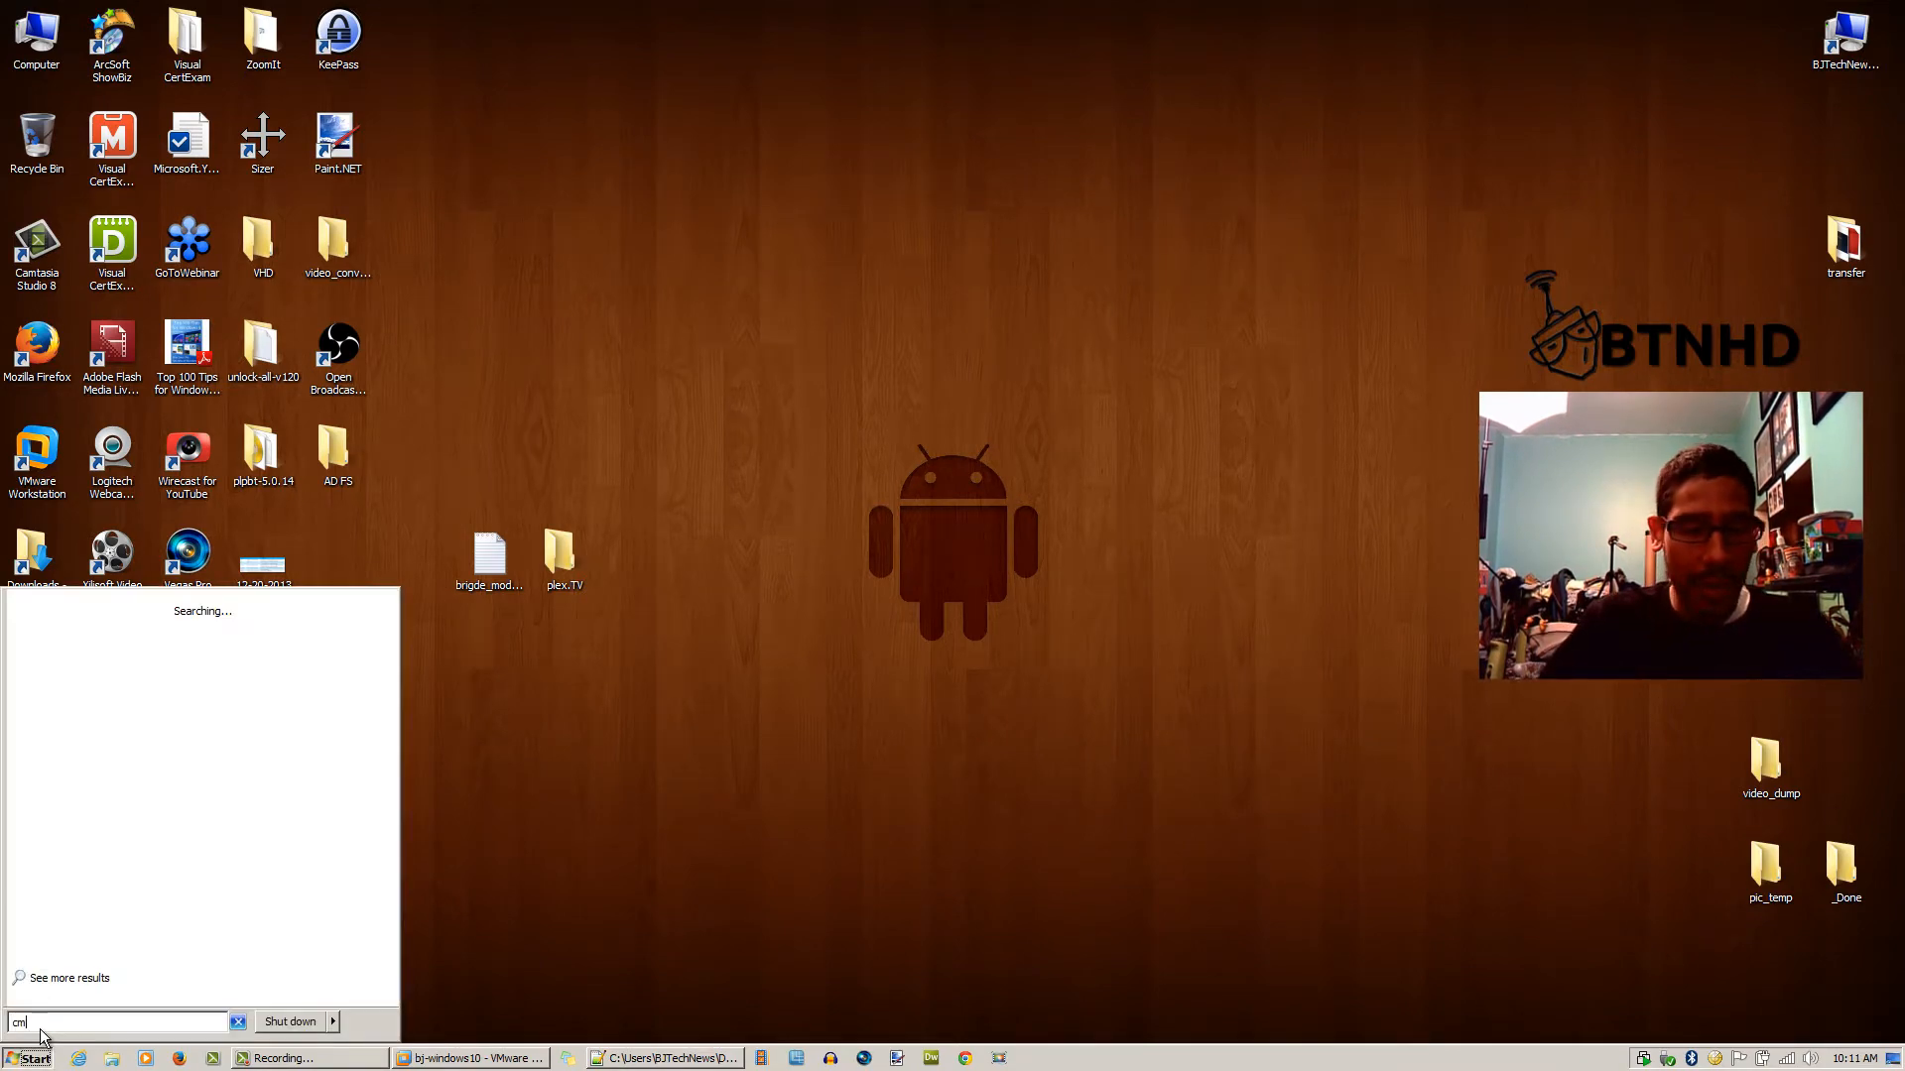
key("Return")
Run ipconfig on the host and check the IP configuration of its wireless network adapter.
type("ipconfig")
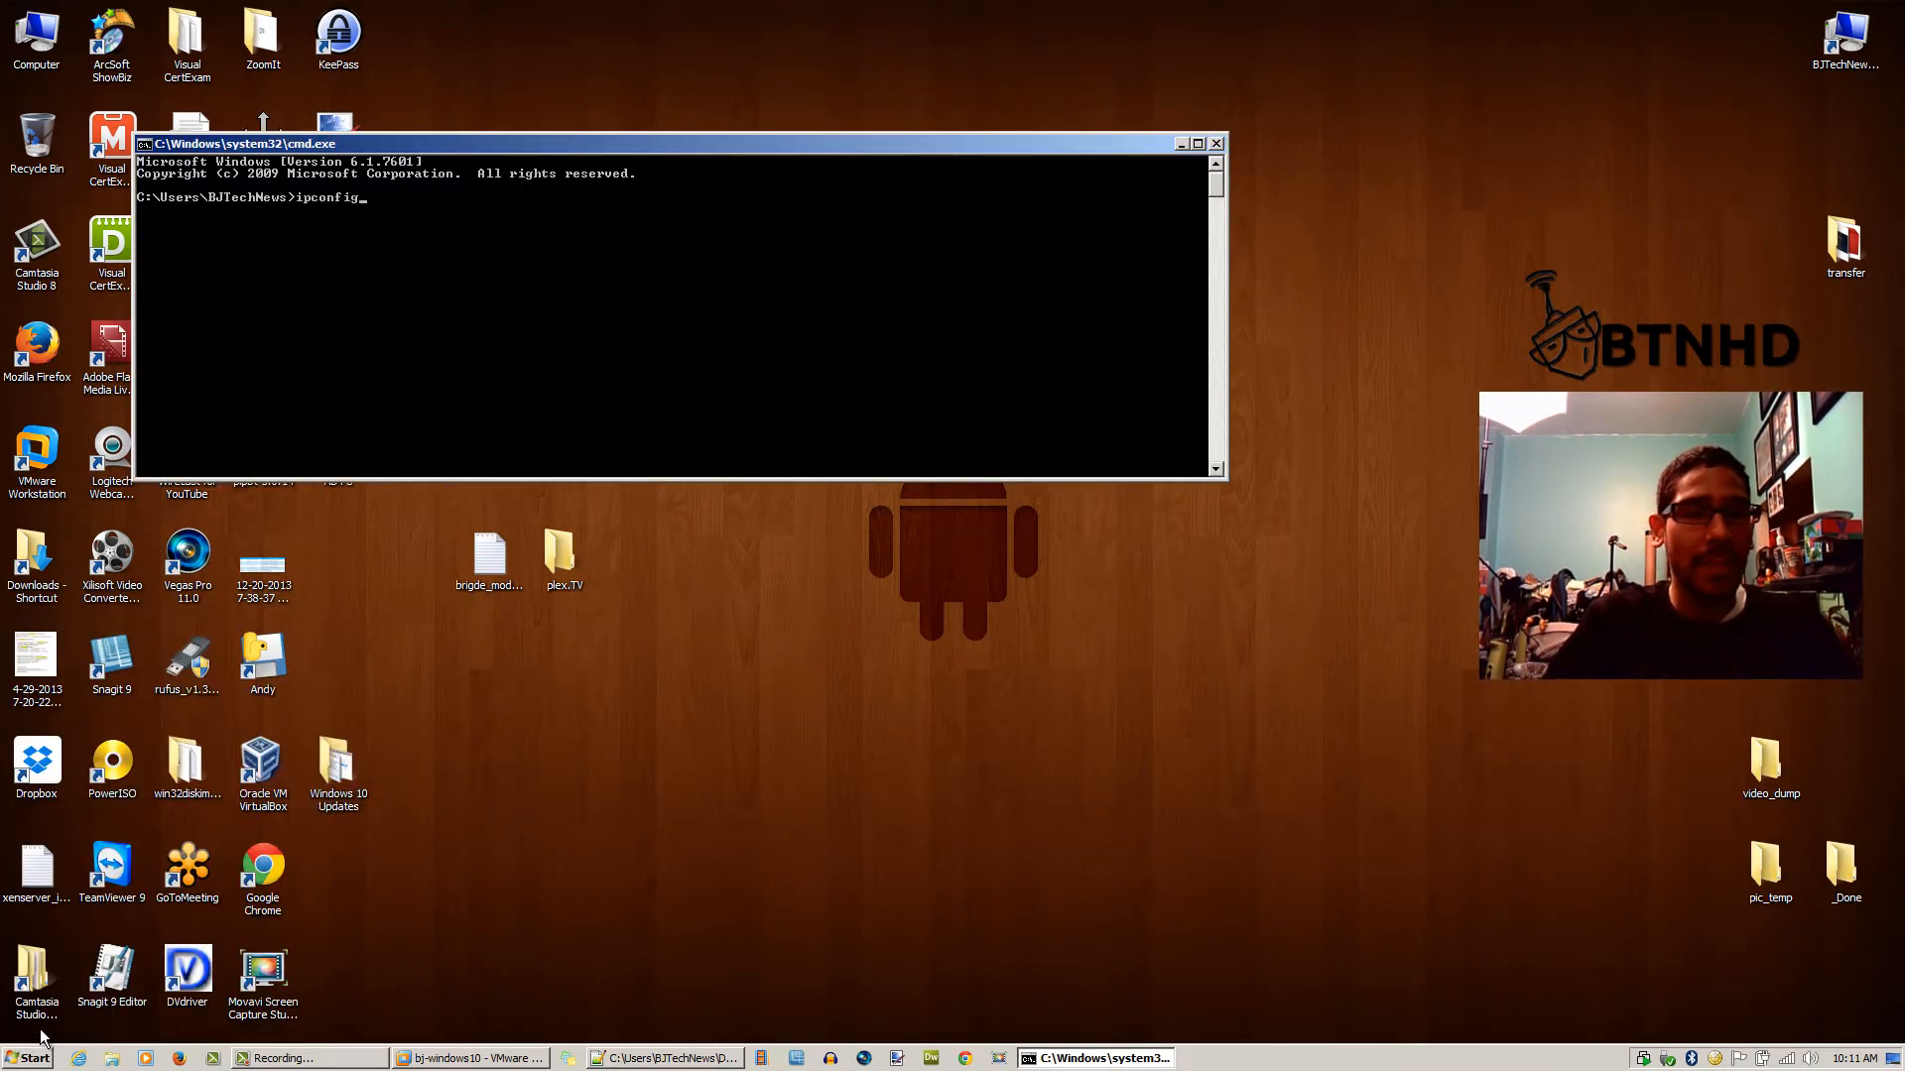
key("Return")
scroll(503, 440, "up", 5)
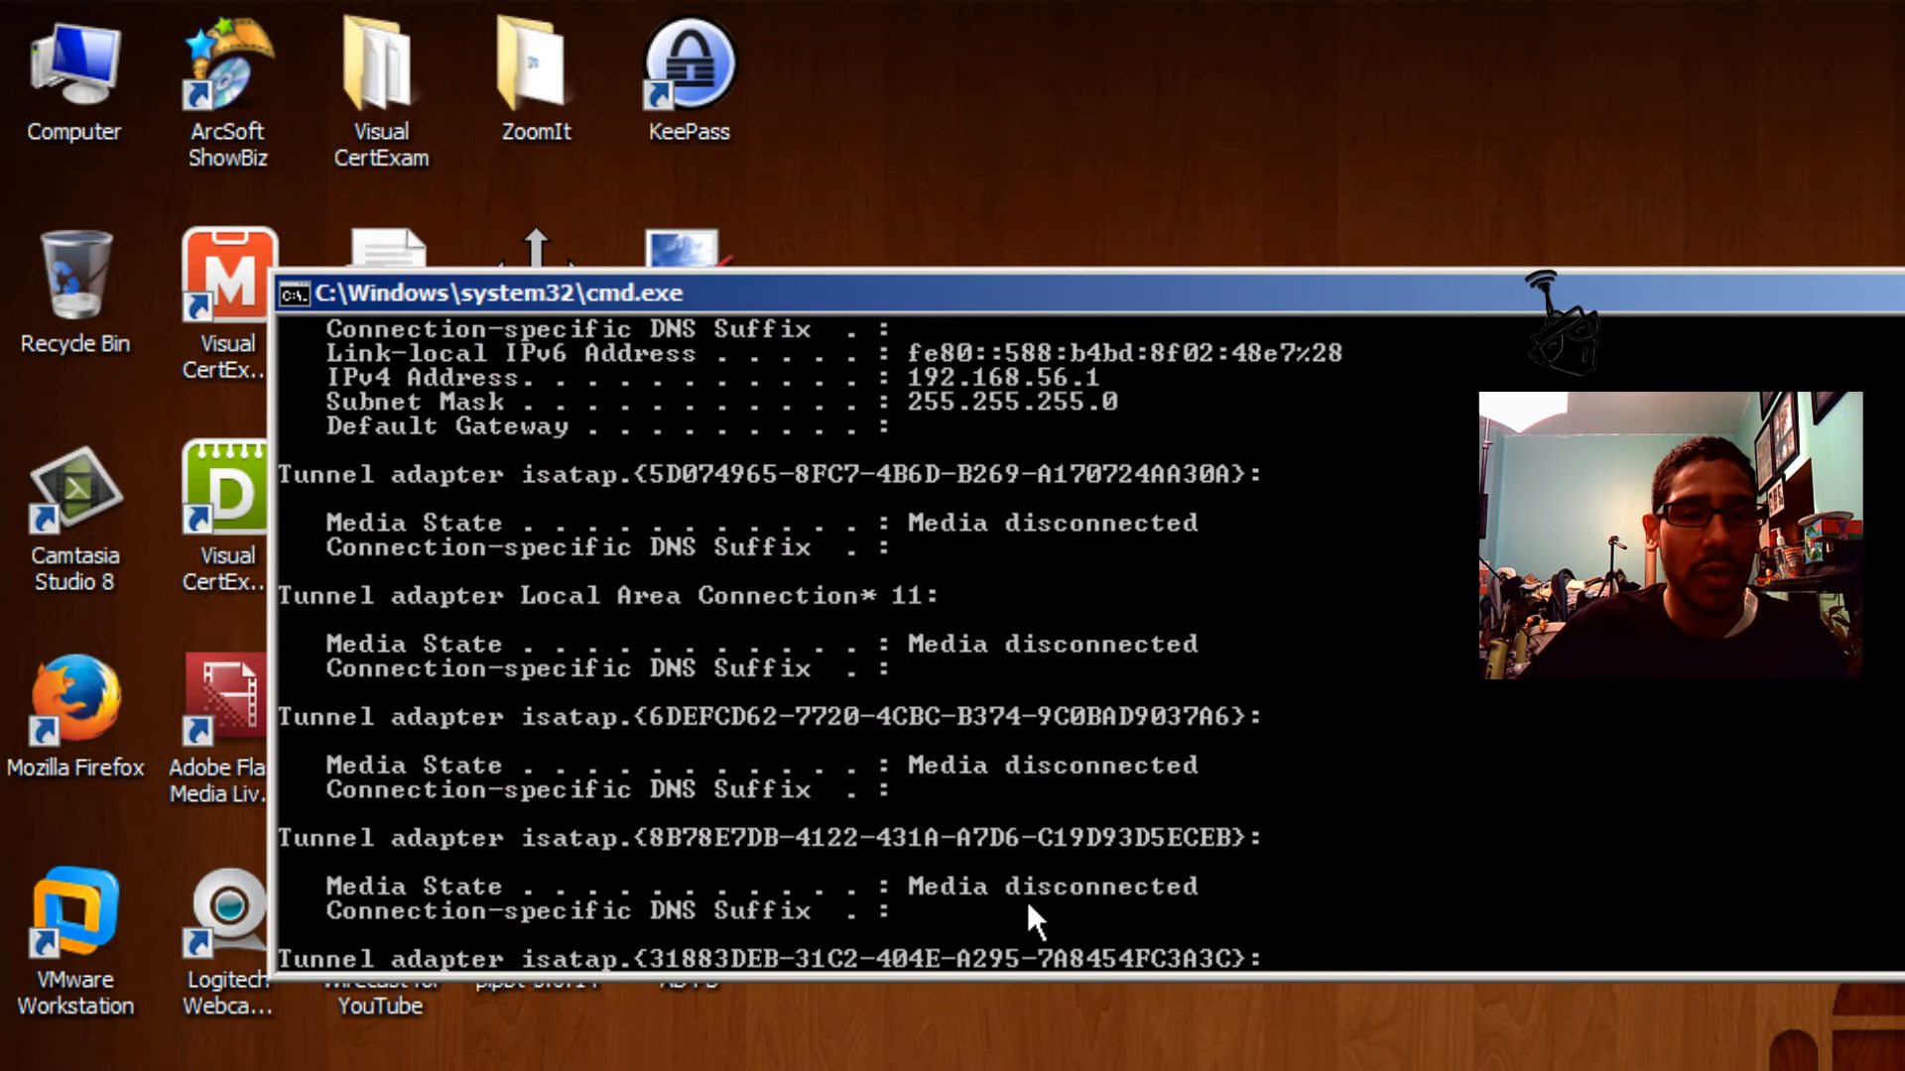
scroll(1026, 896, "up", 15)
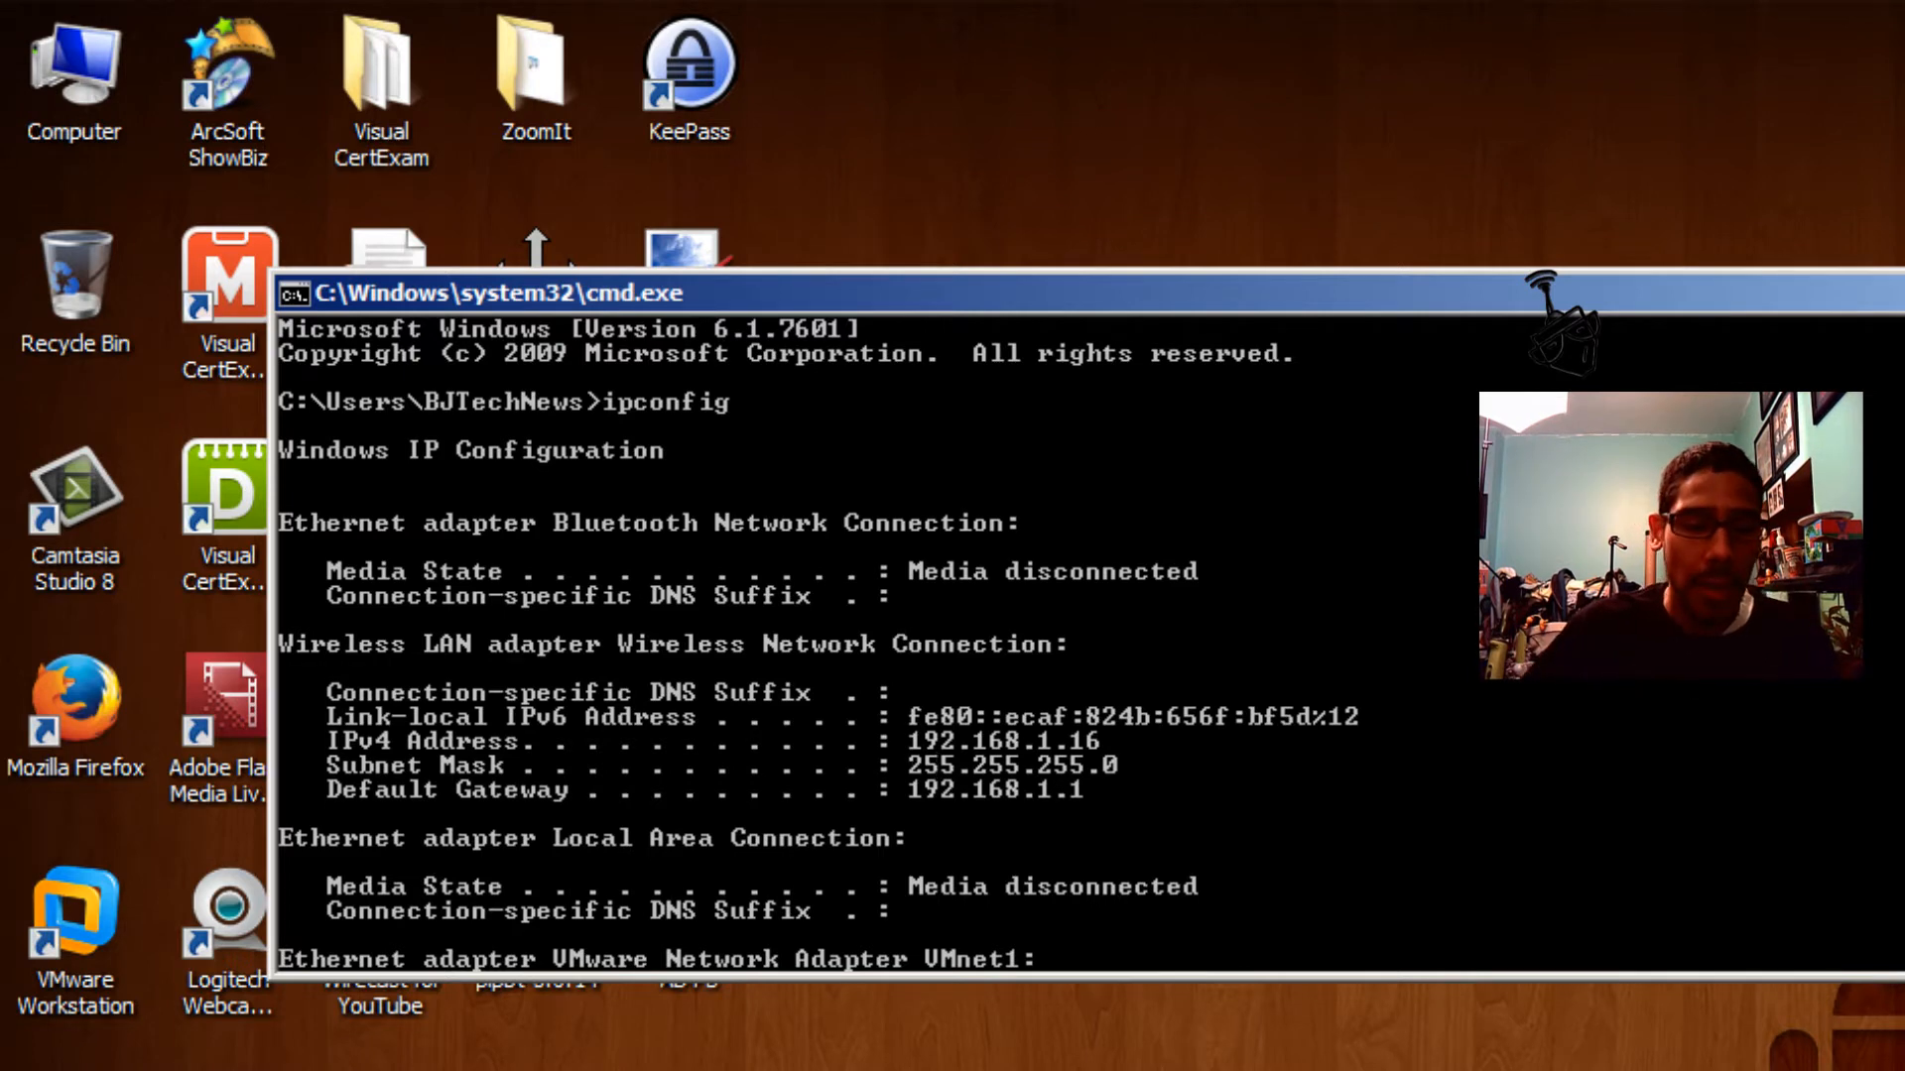
Switch to the bj-windows10 virtual machine and run ipconfig in its own command prompt.
key("alt+Tab")
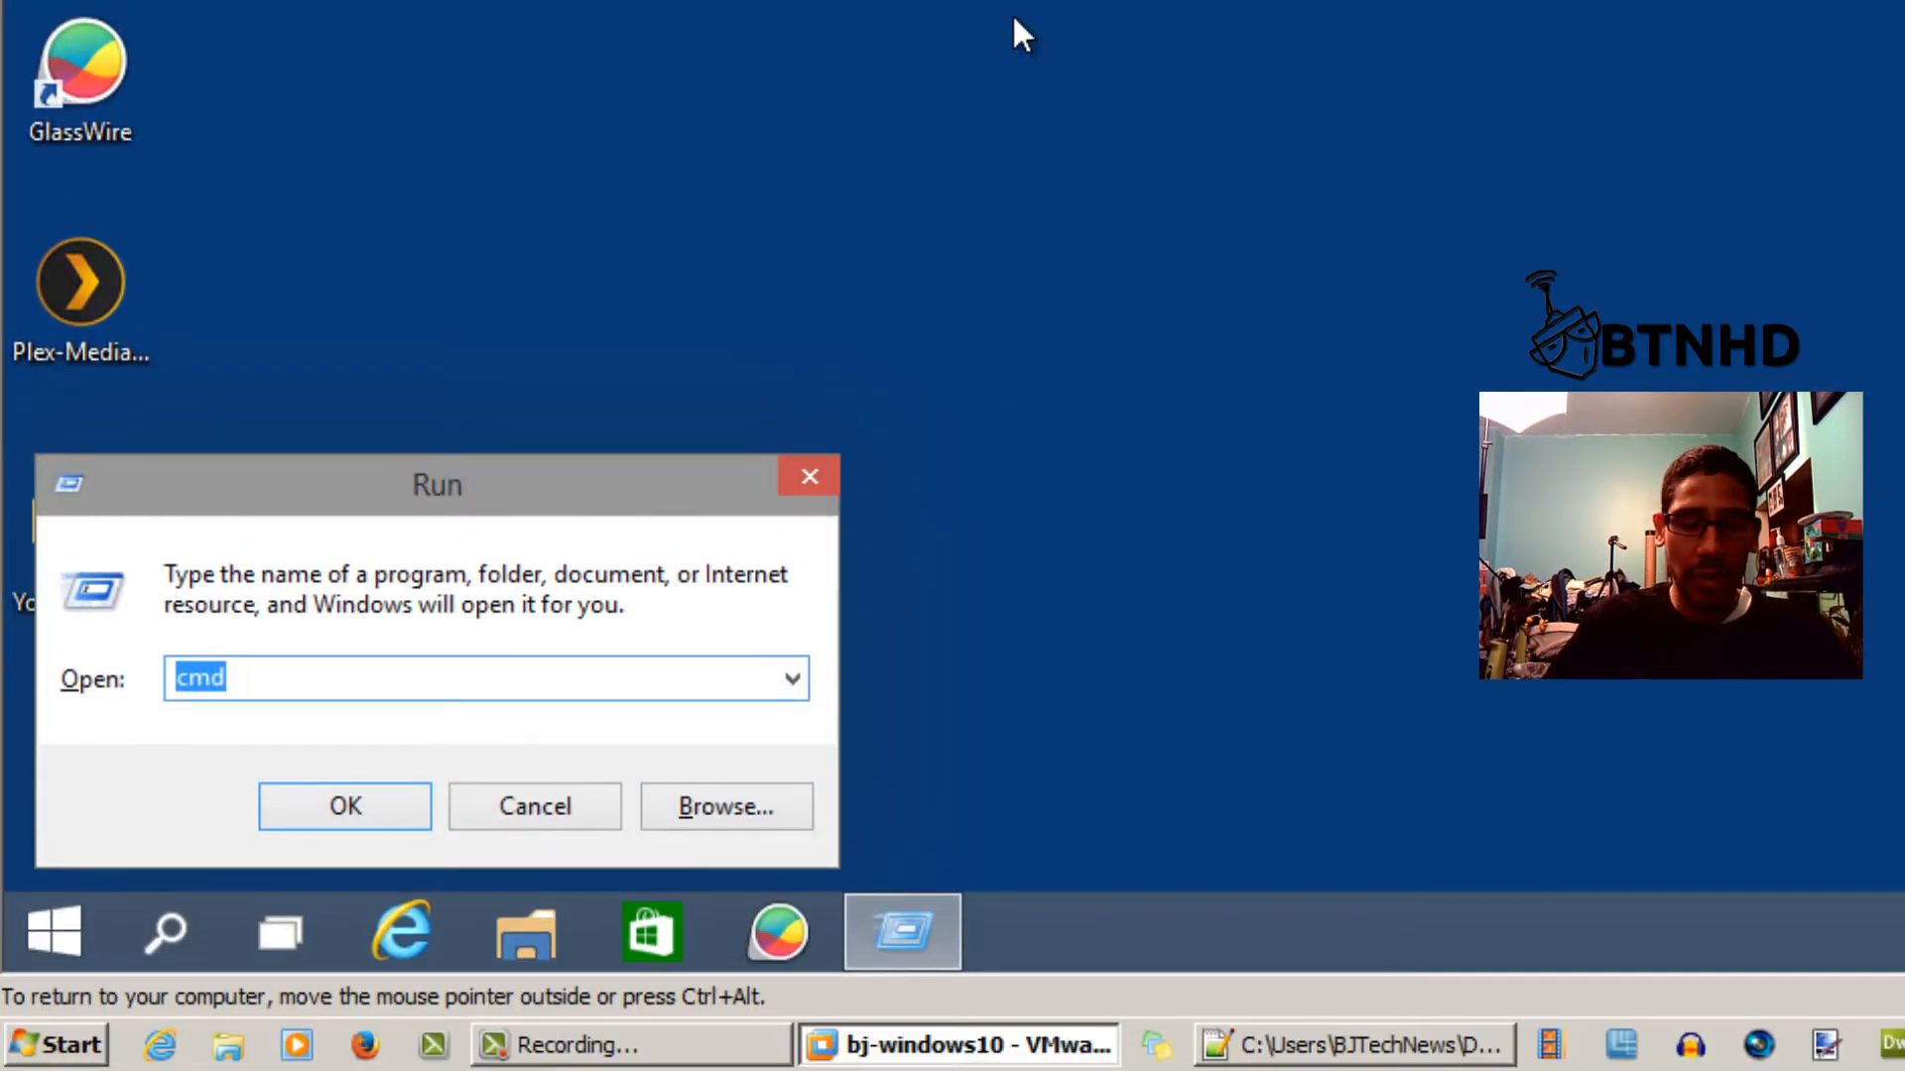
key("Return")
type("ipconfig")
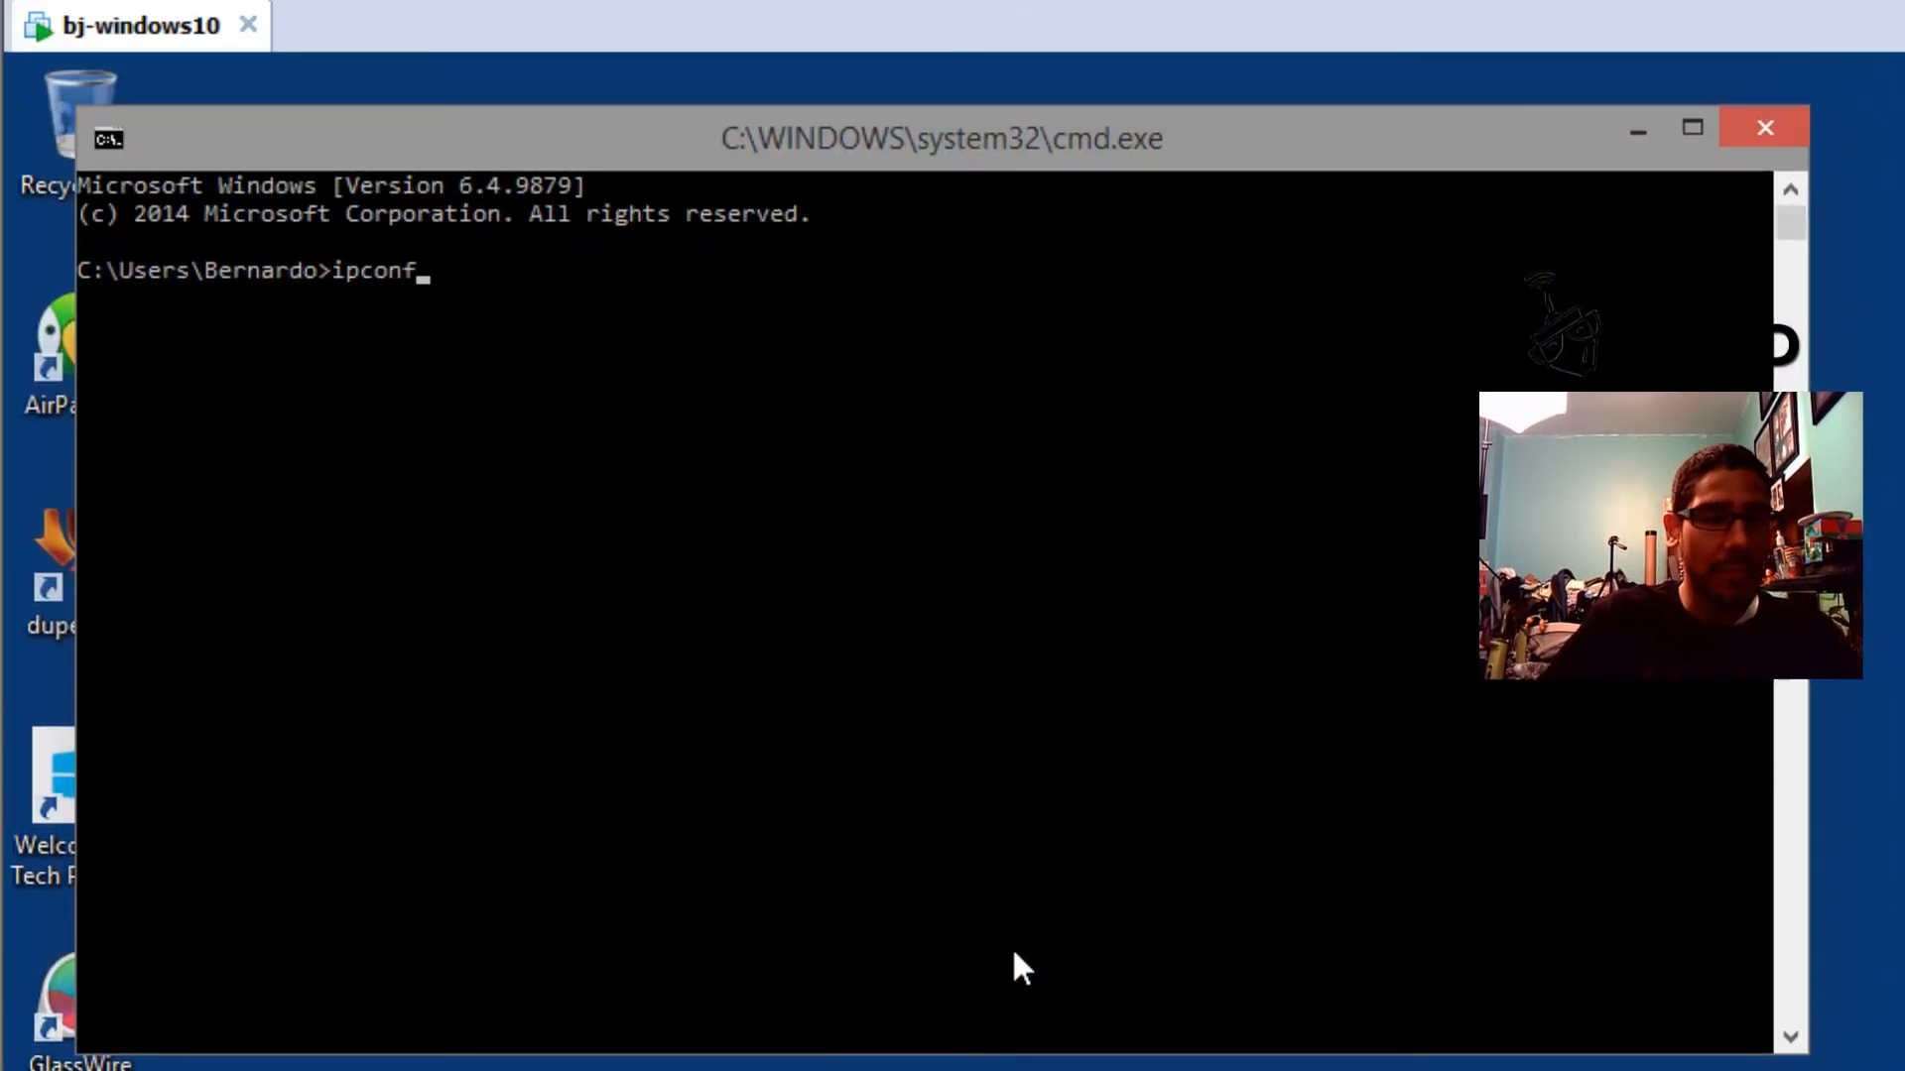
key("Return")
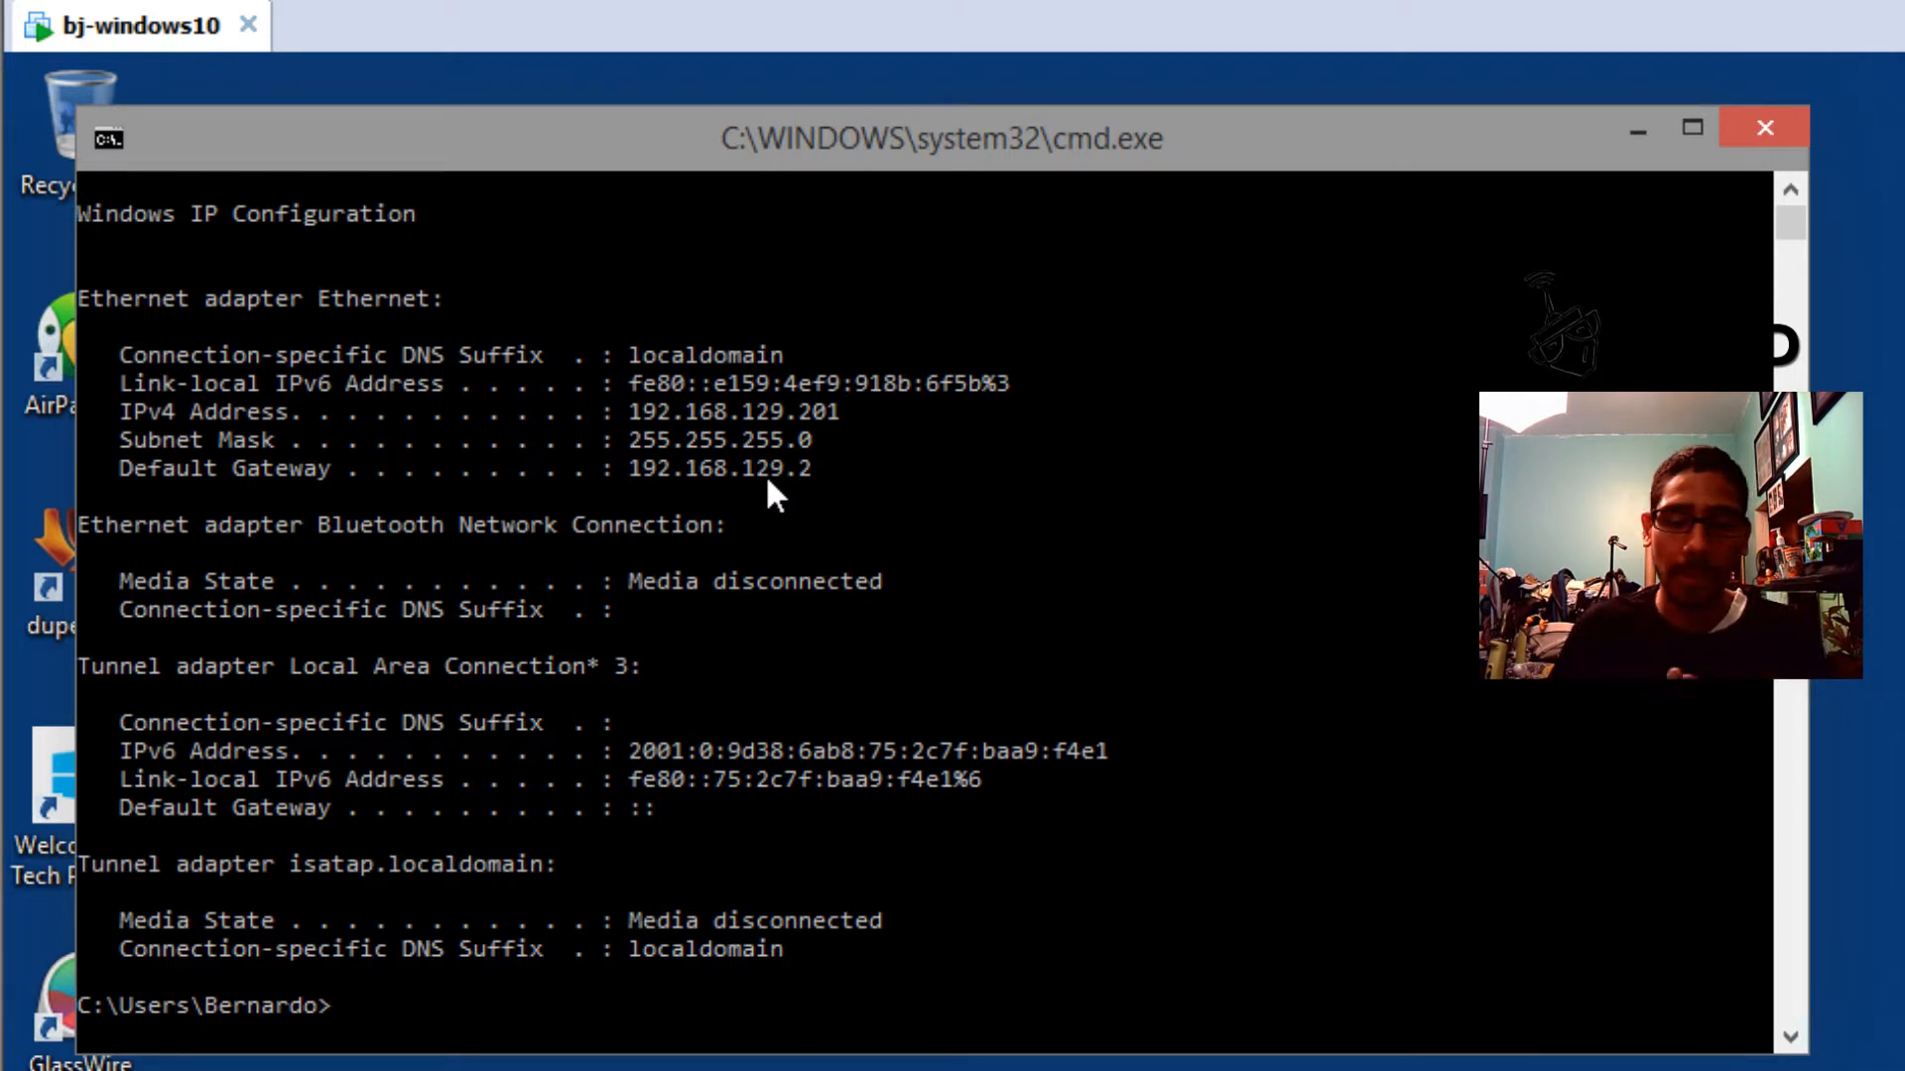
Set the bj-windows10 virtual machine's network adapter to Bridged and enable Replicate physical network connection state.
right_click(139, 32)
left_click(266, 512)
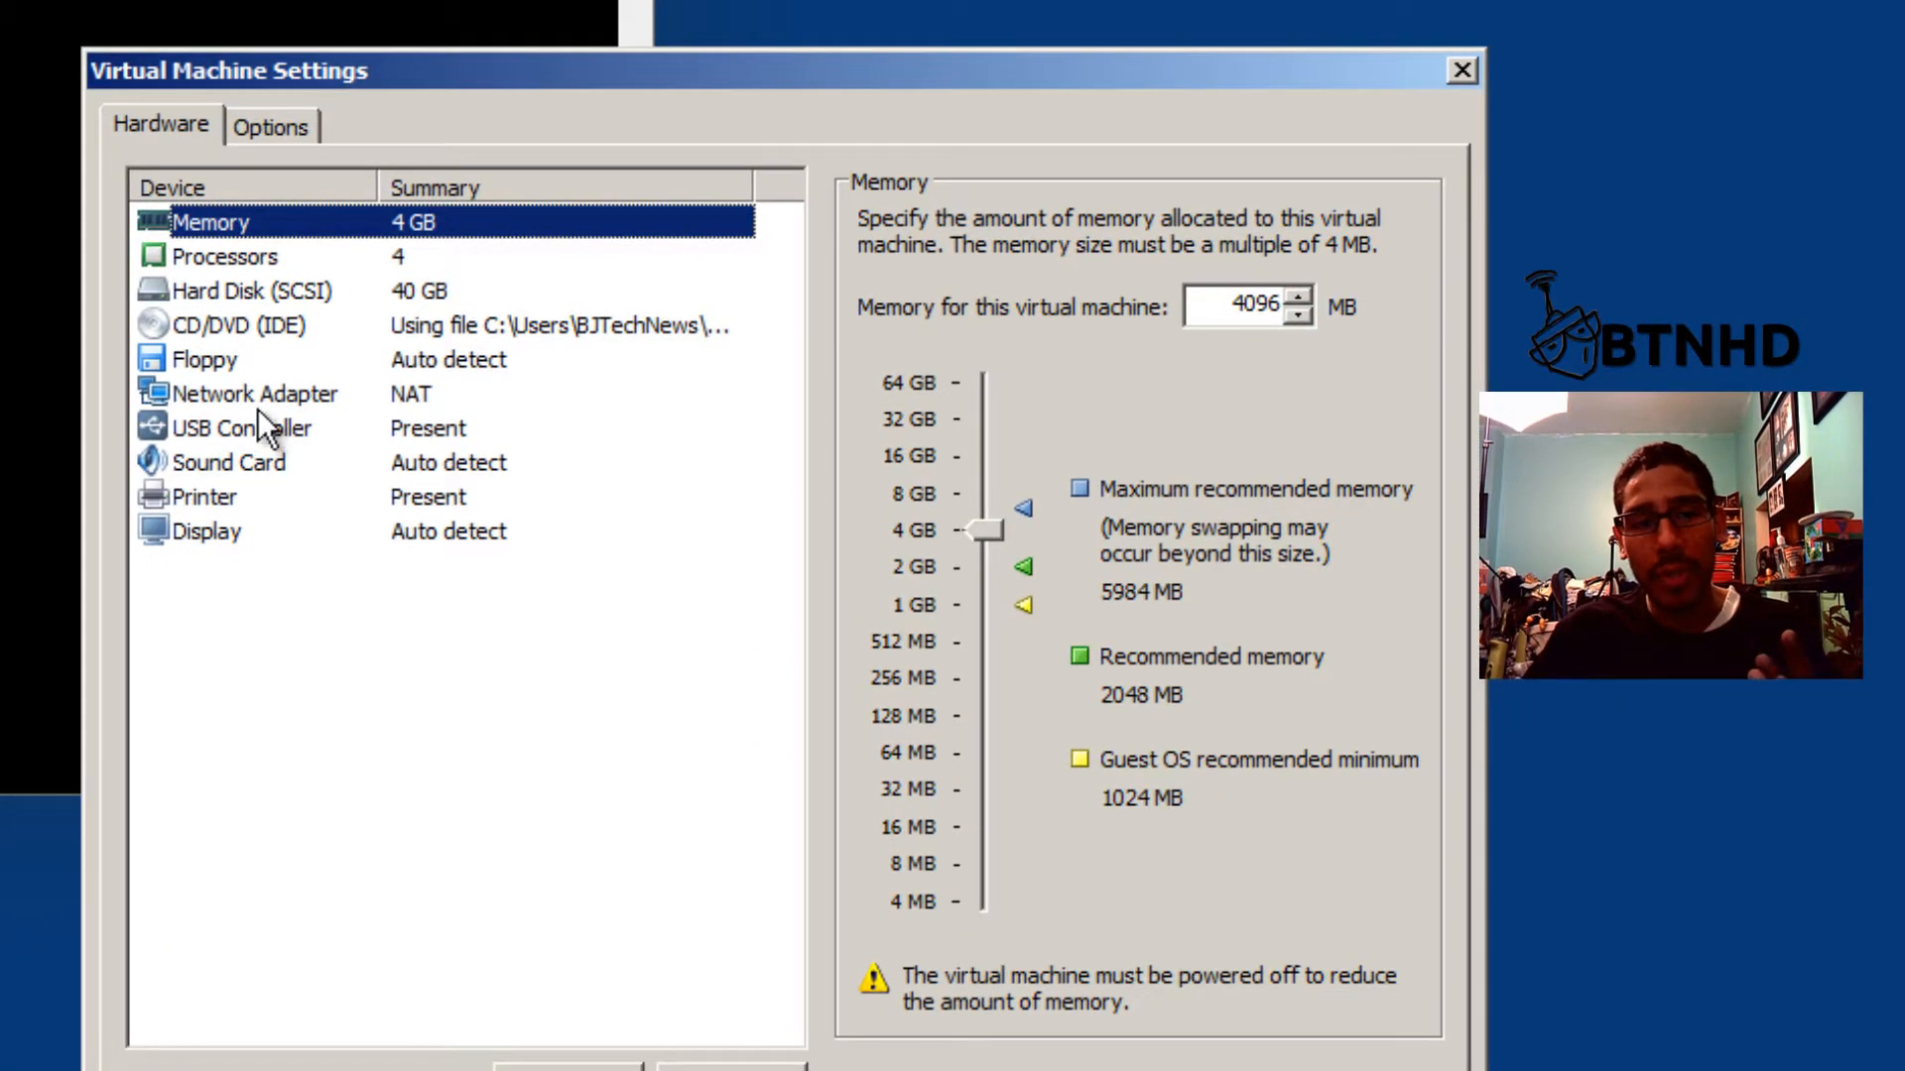
left_click(260, 402)
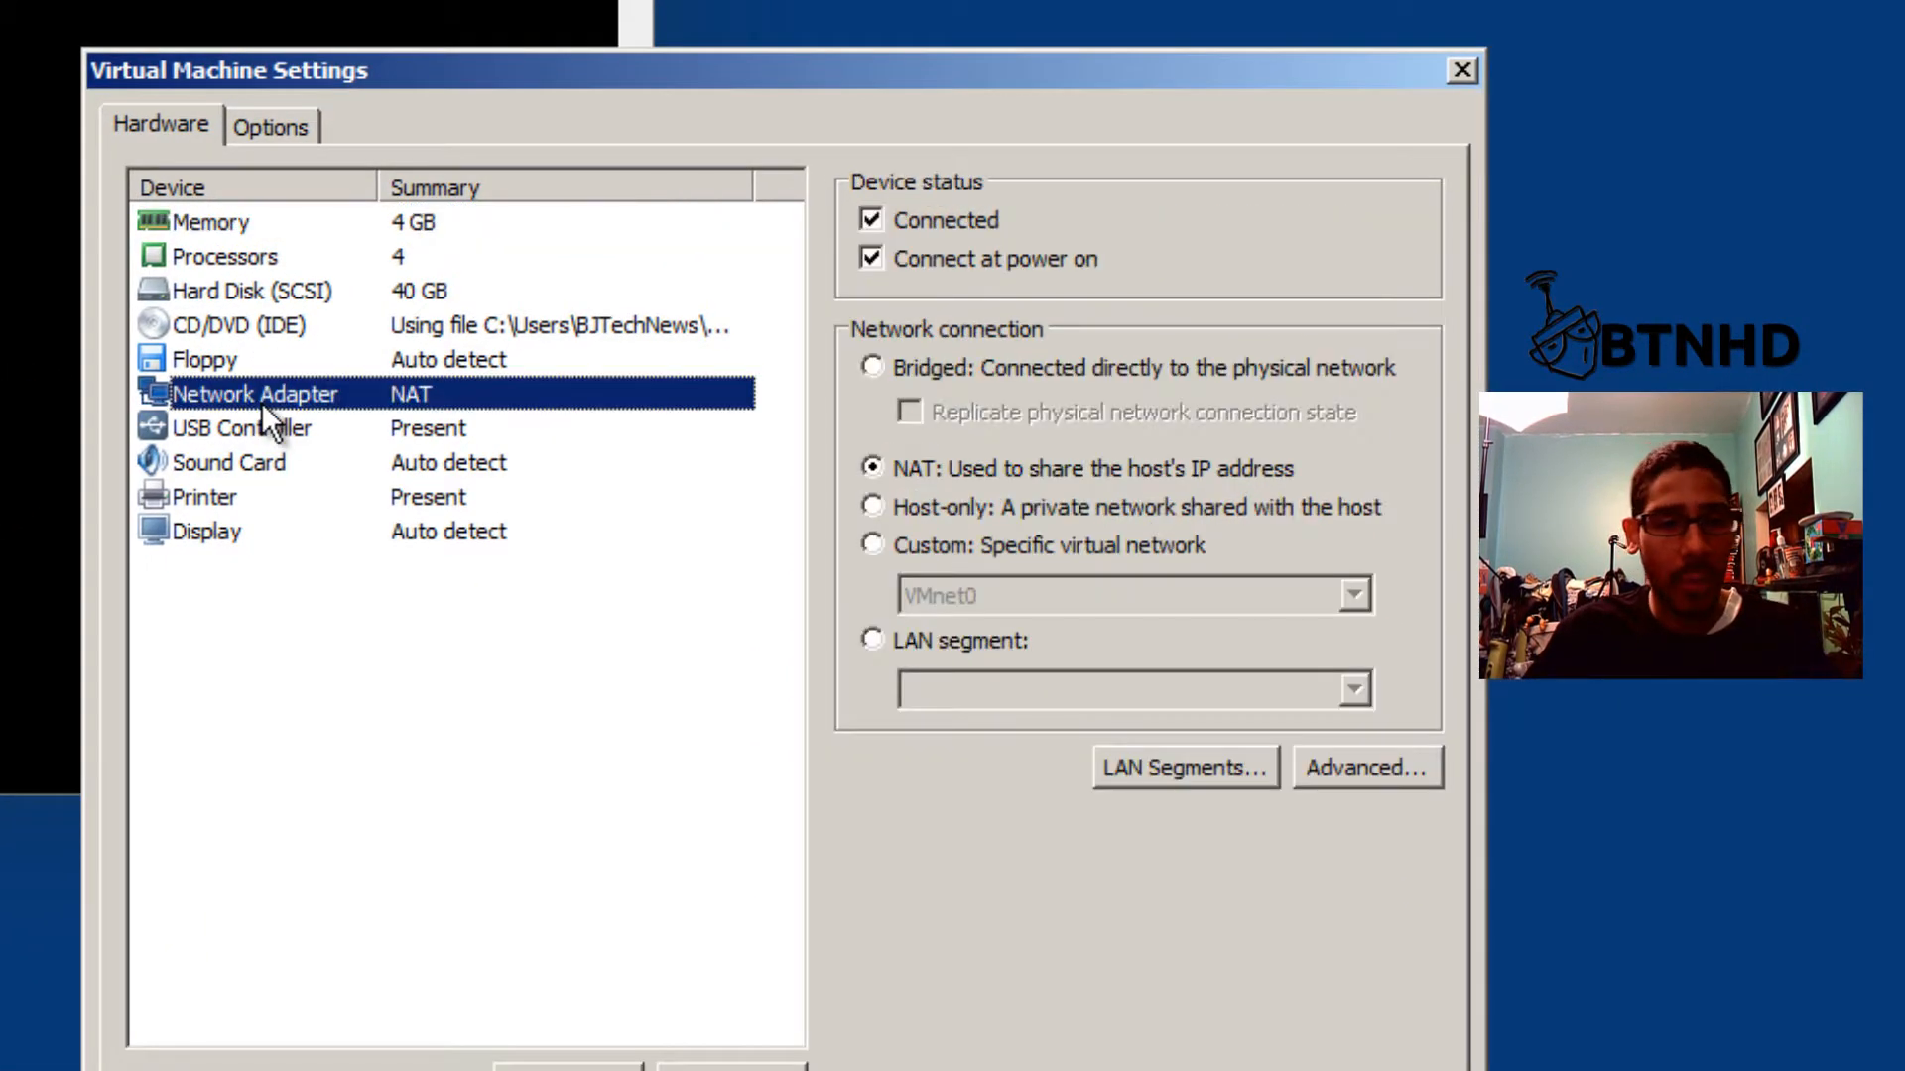
left_click(950, 376)
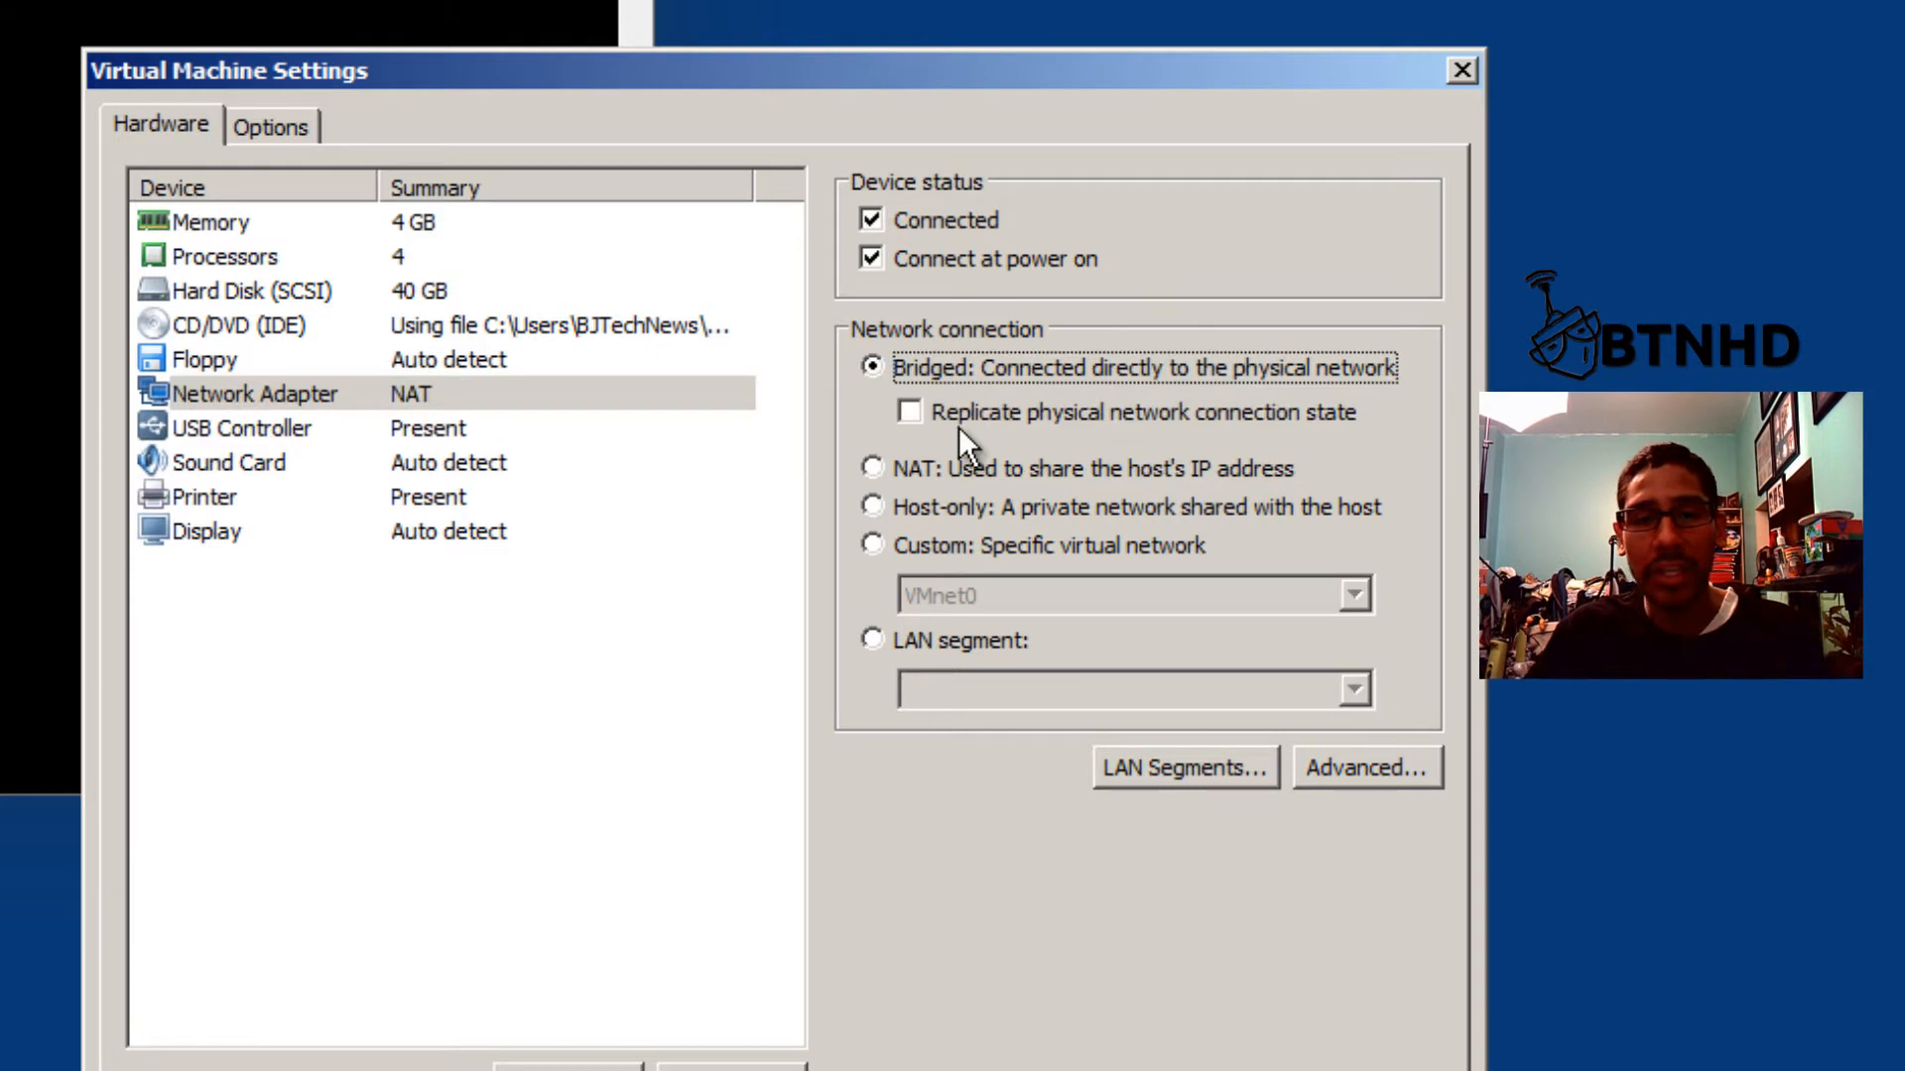
left_click(960, 416)
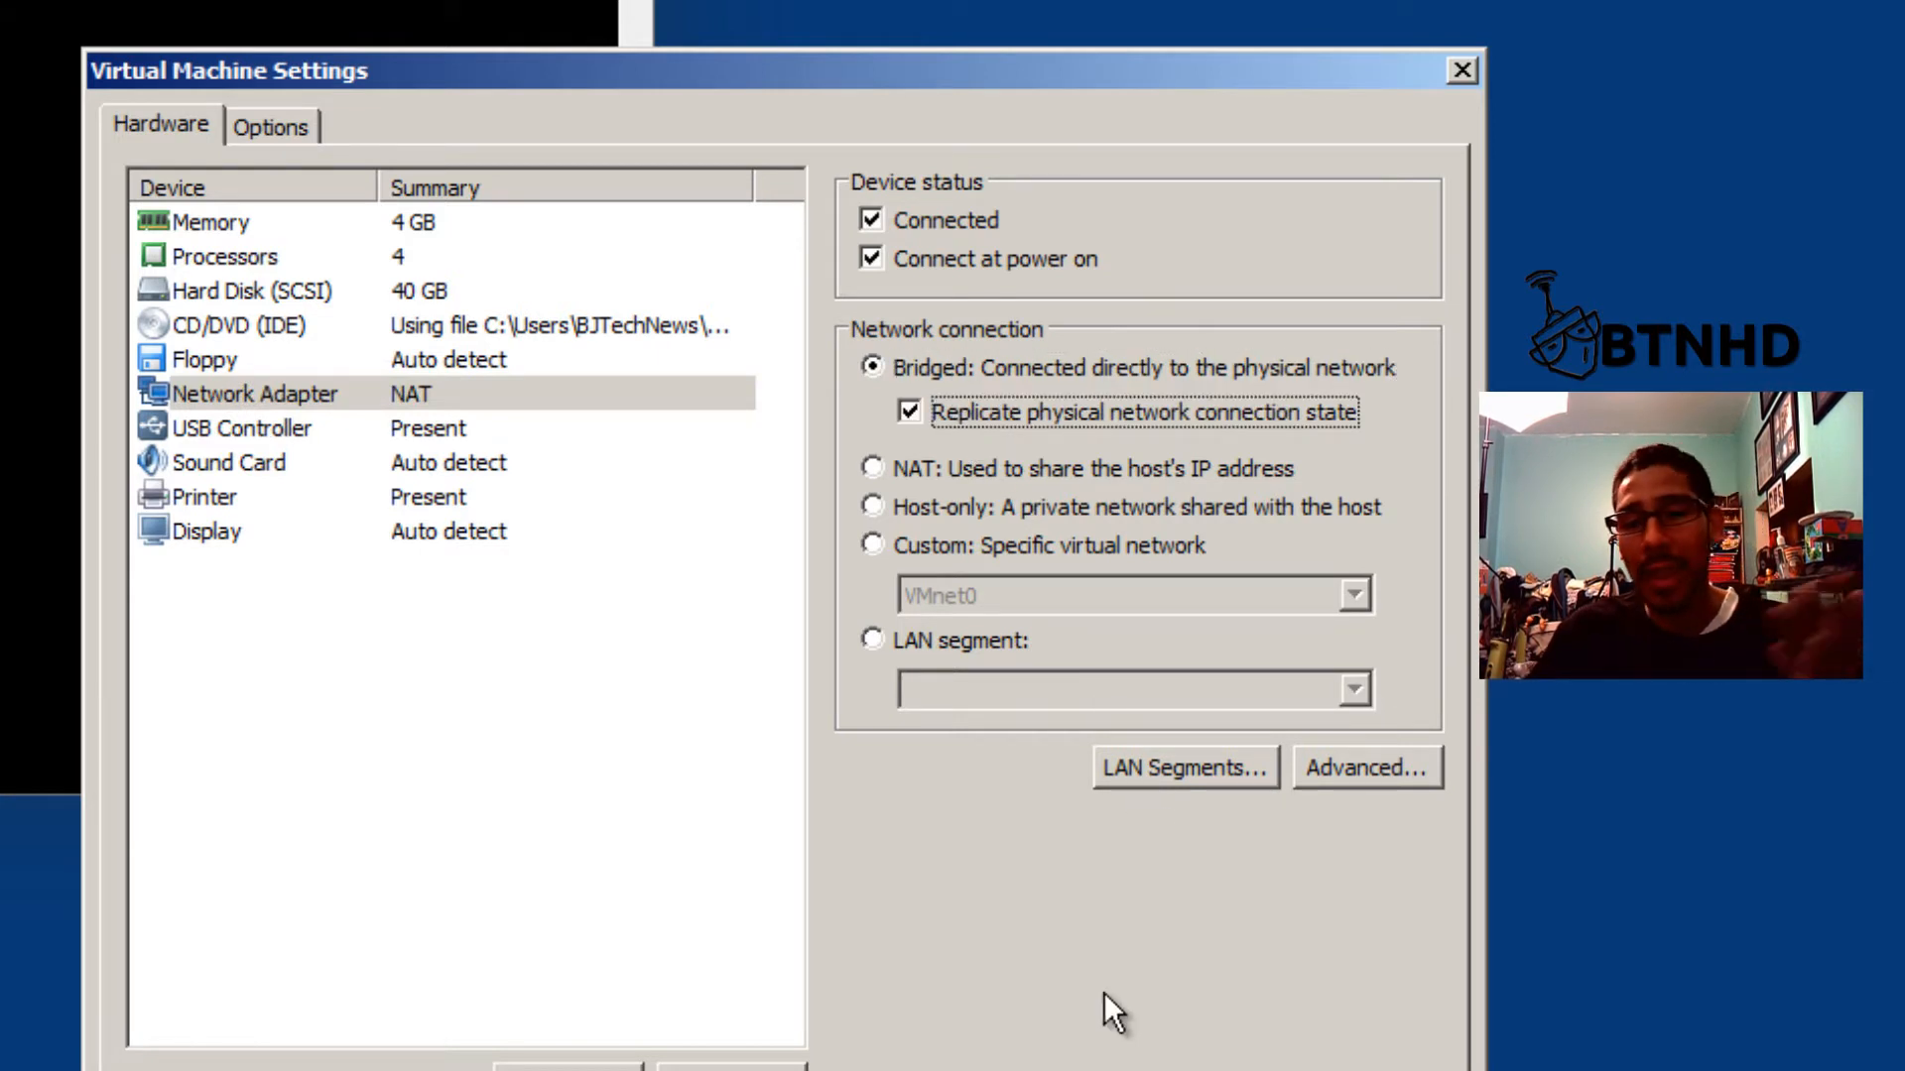
left_click(1084, 1070)
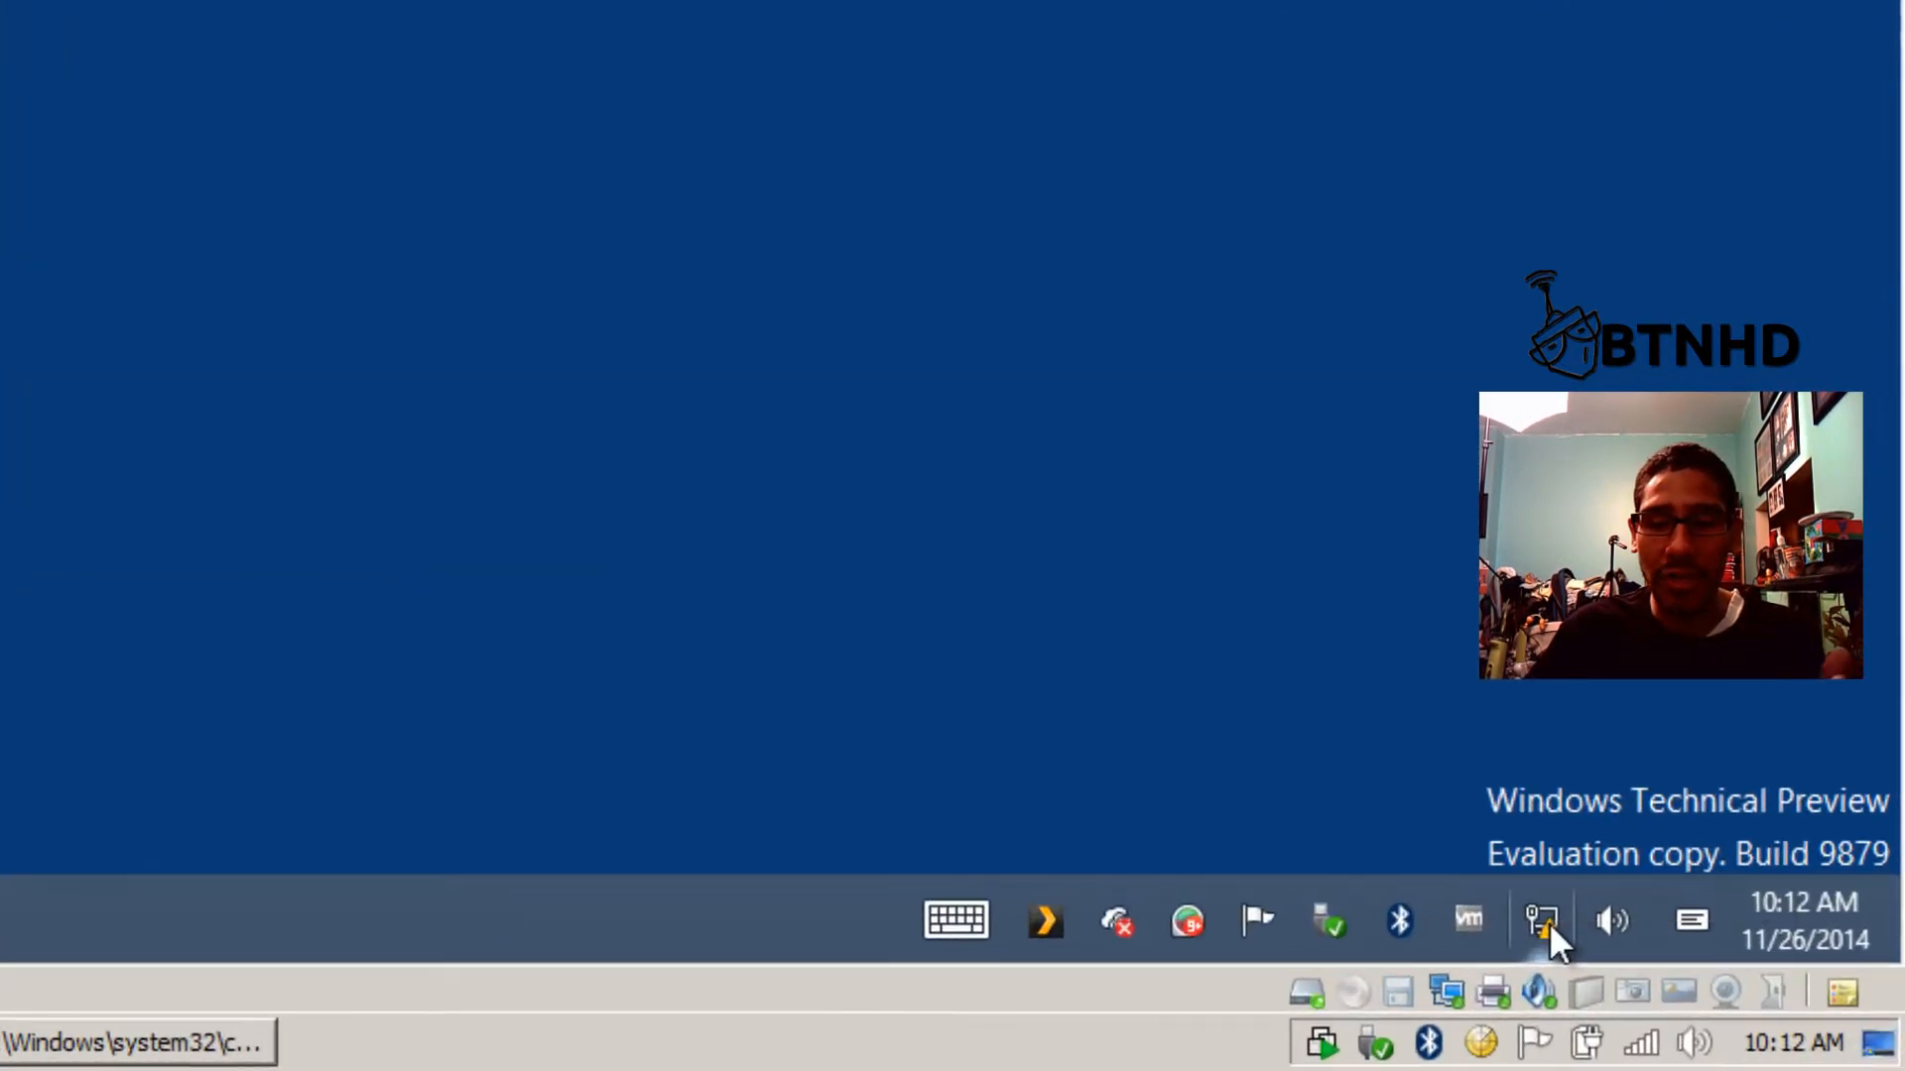
Open Network and Sharing Center inside the virtual machine to check its network connection.
right_click(1742, 1004)
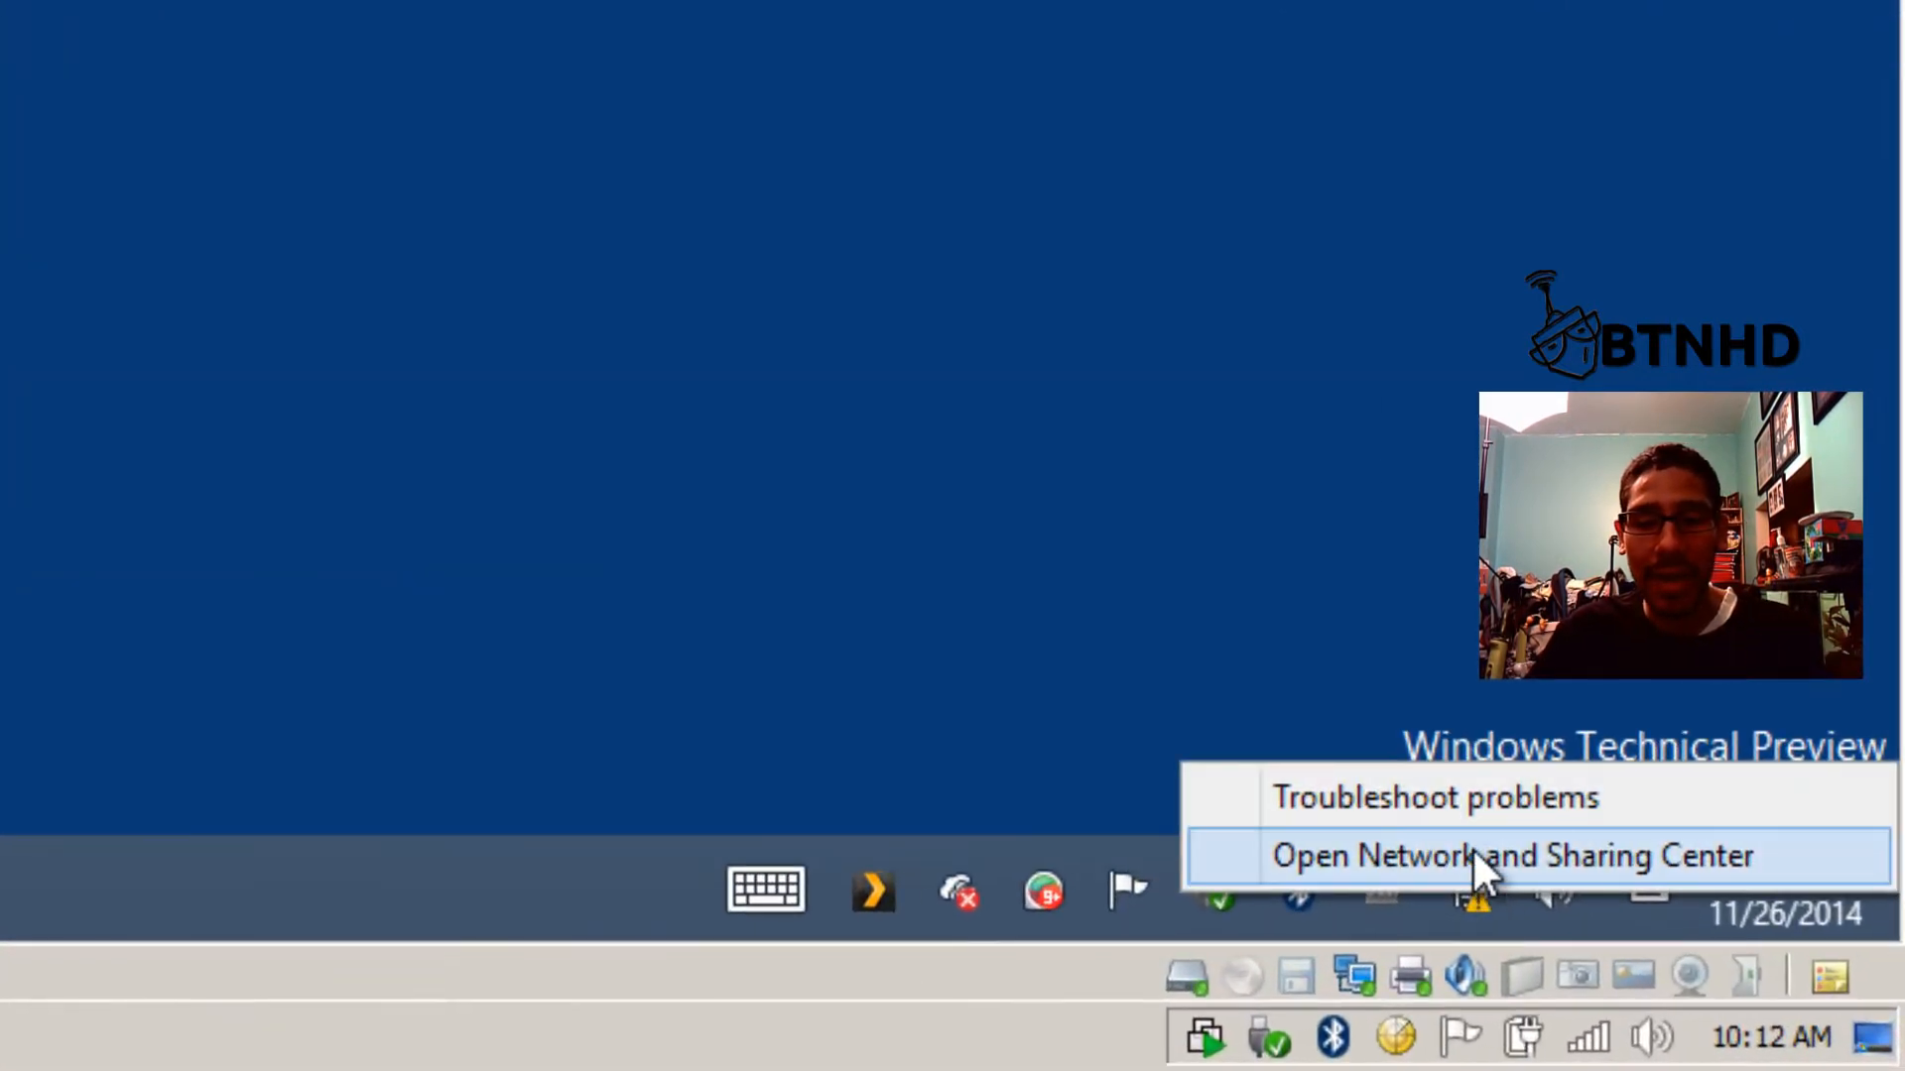
left_click(1472, 853)
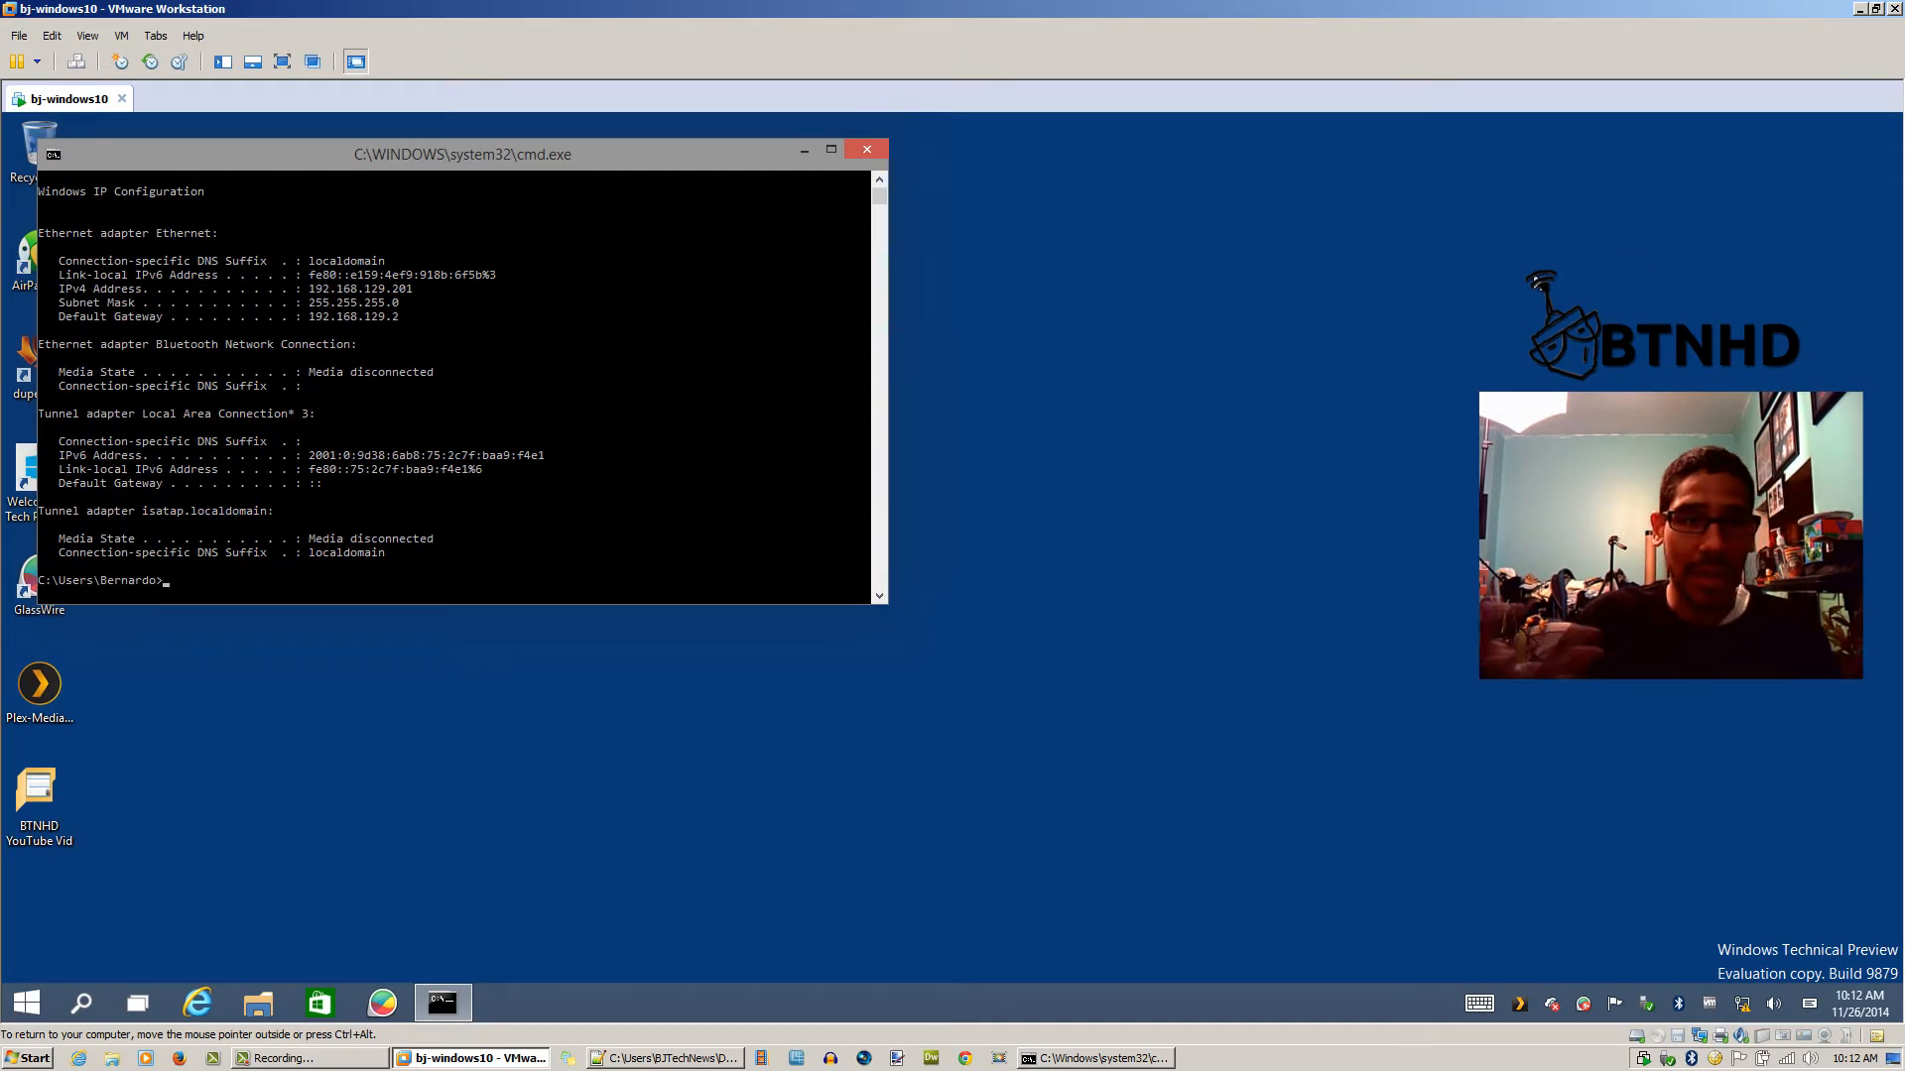
Change the bj-windows10 virtual machine's network adapter back to NAT and apply the settings.
right_click(70, 99)
left_click(111, 340)
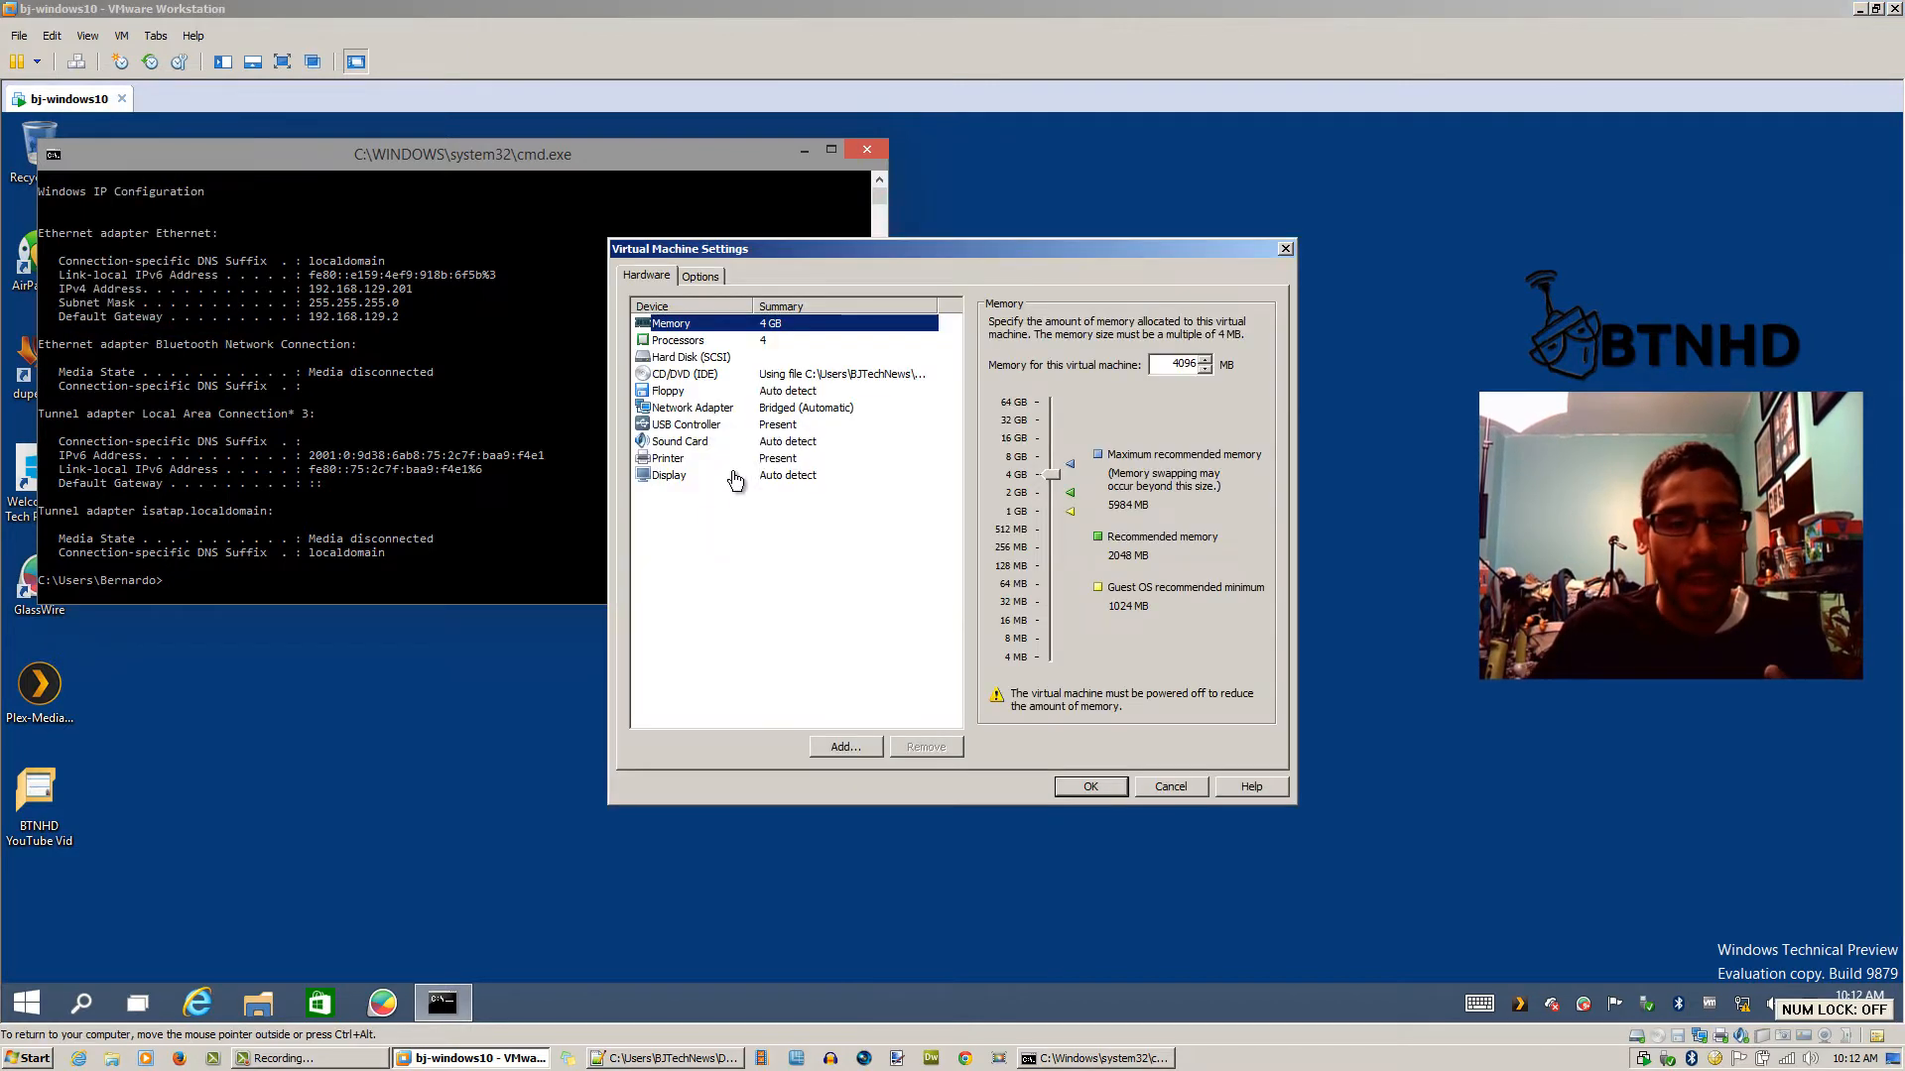
left_click(711, 408)
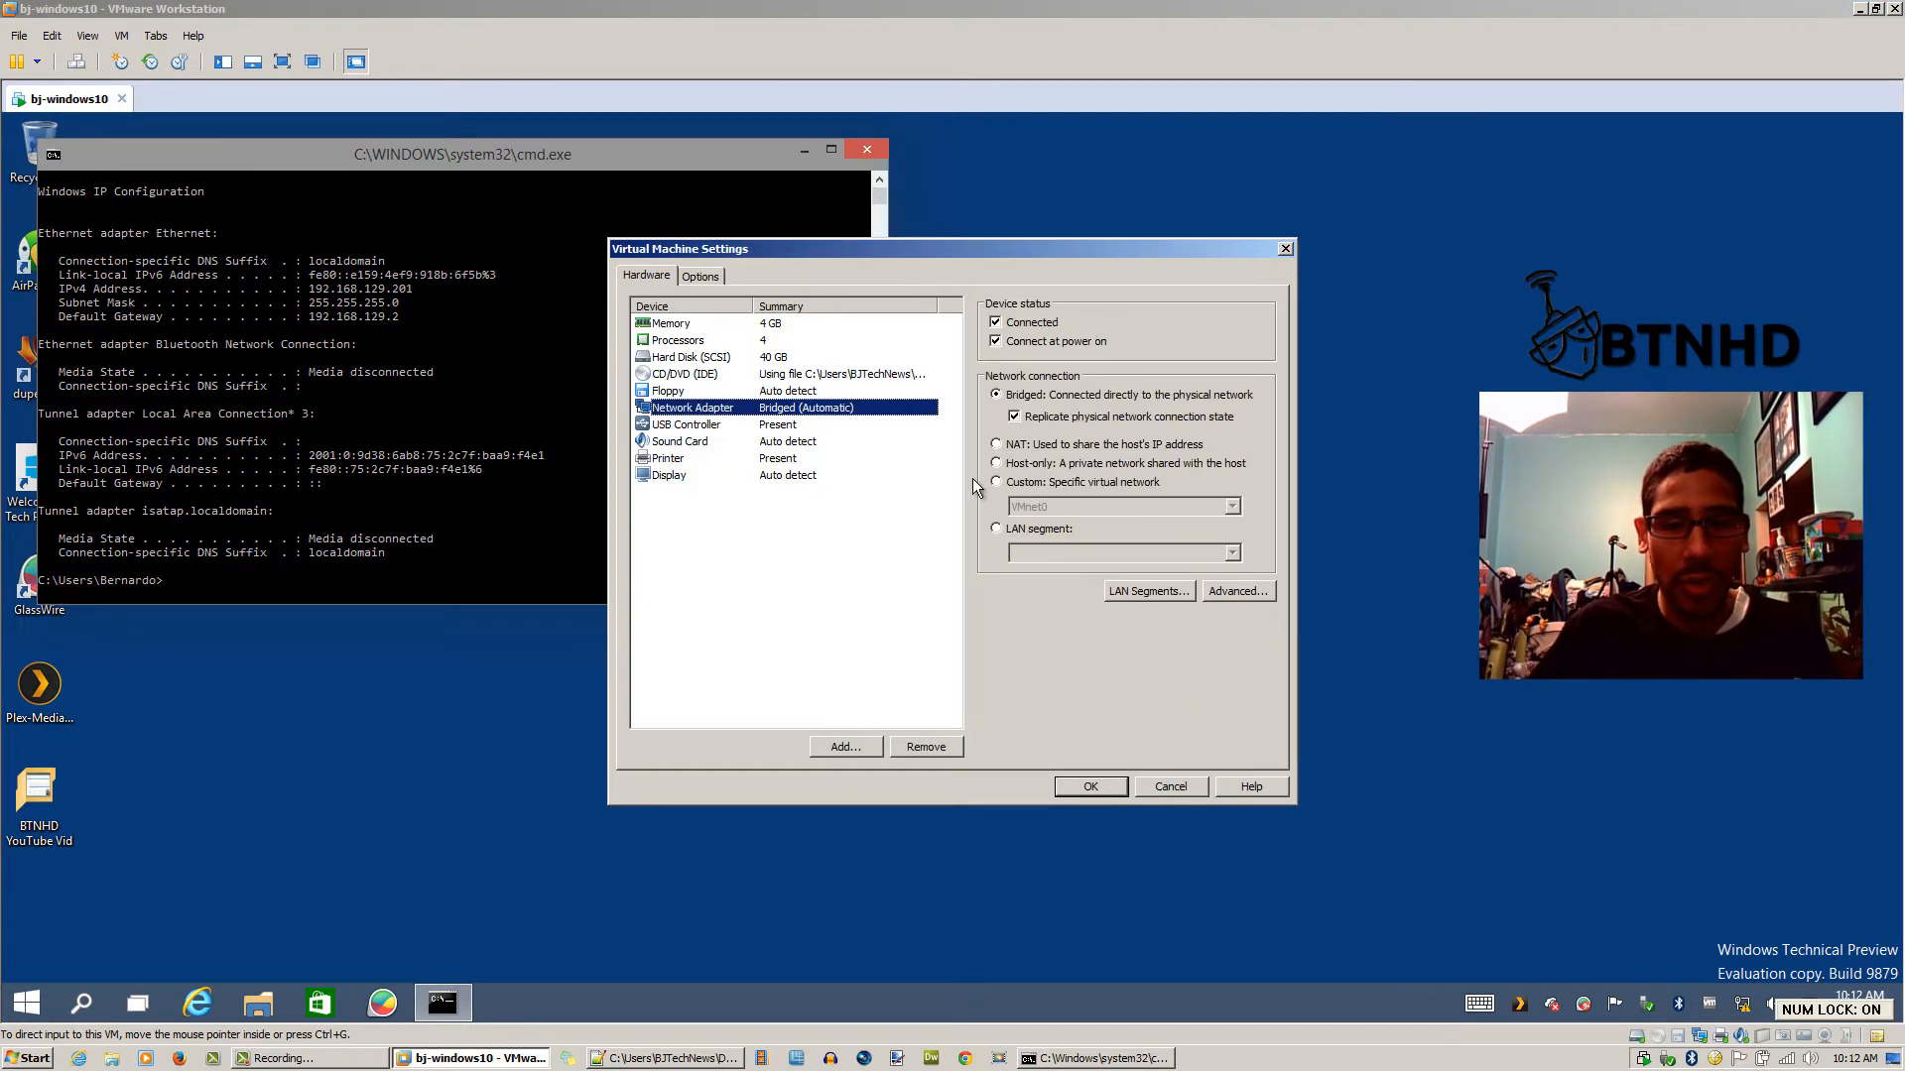
left_click(1029, 449)
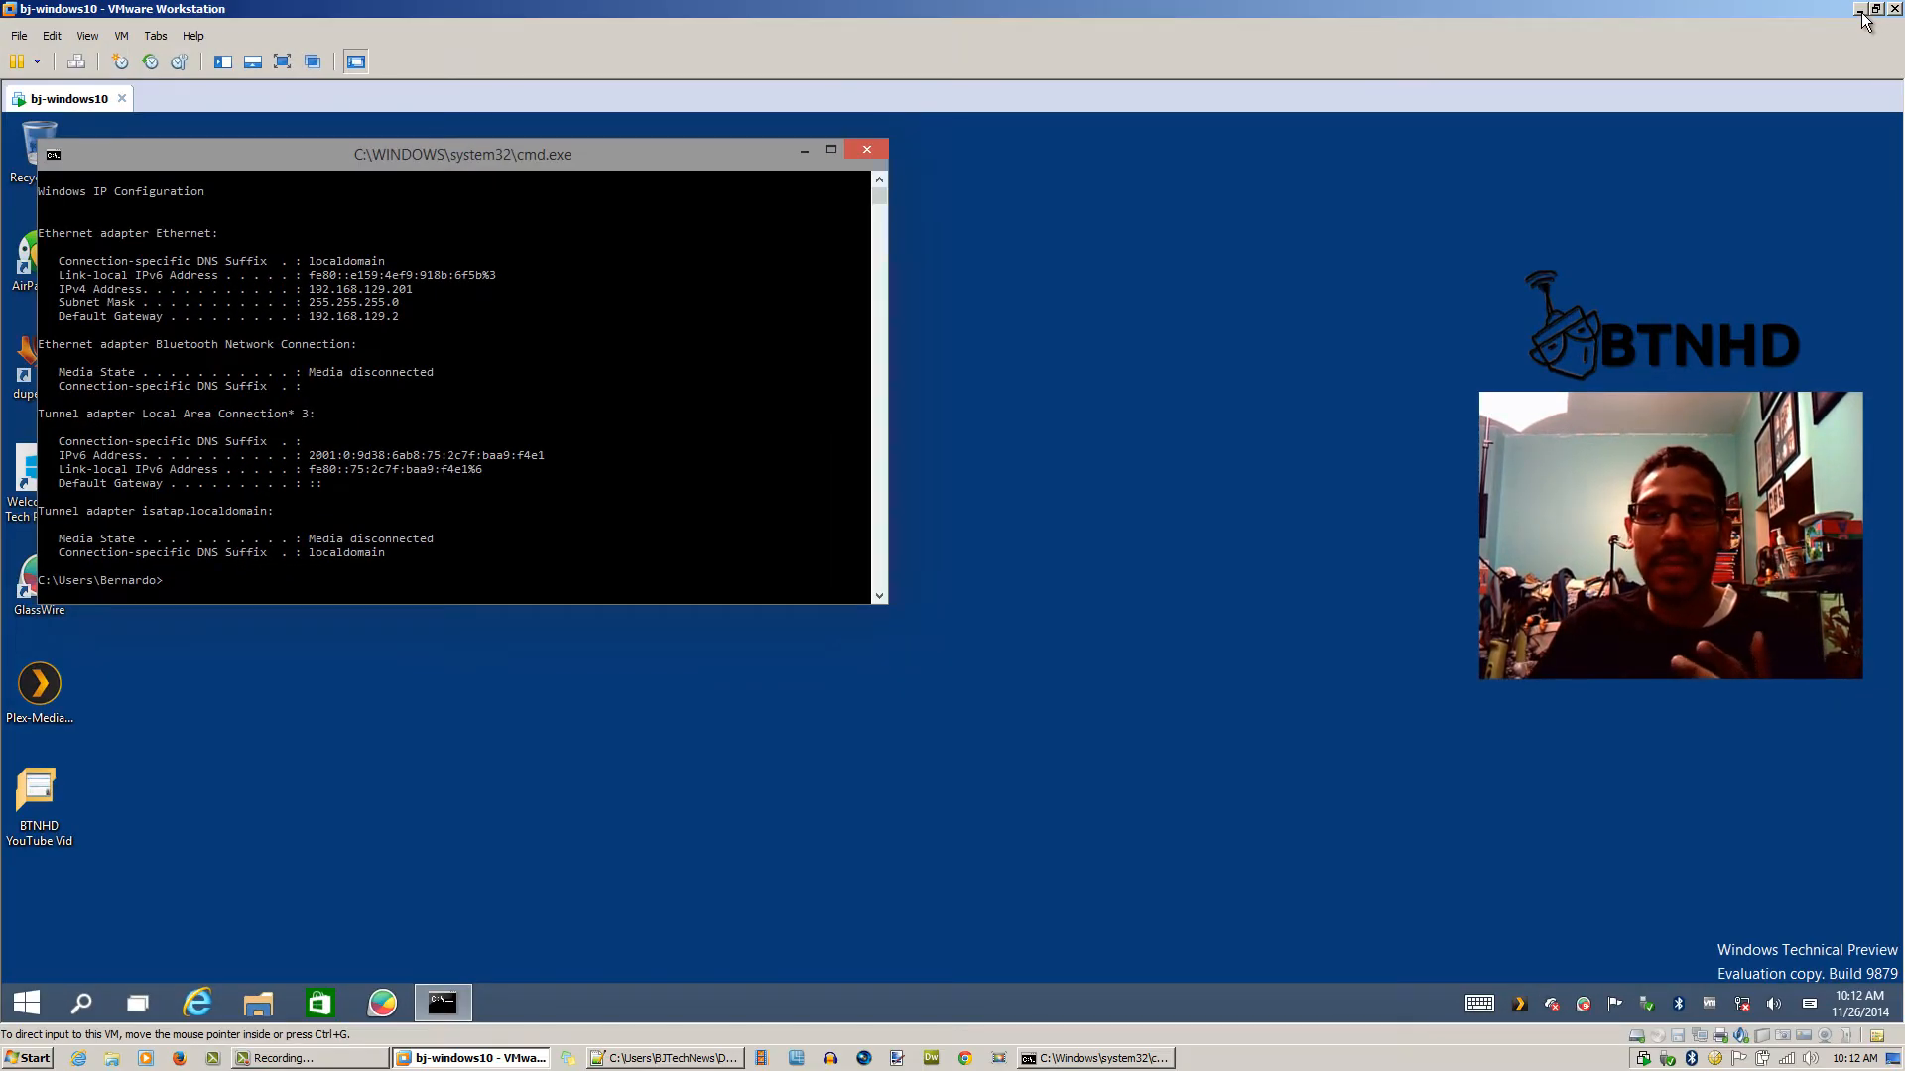
Return to the host desktop and close its command prompt with the exit command.
left_click(1858, 9)
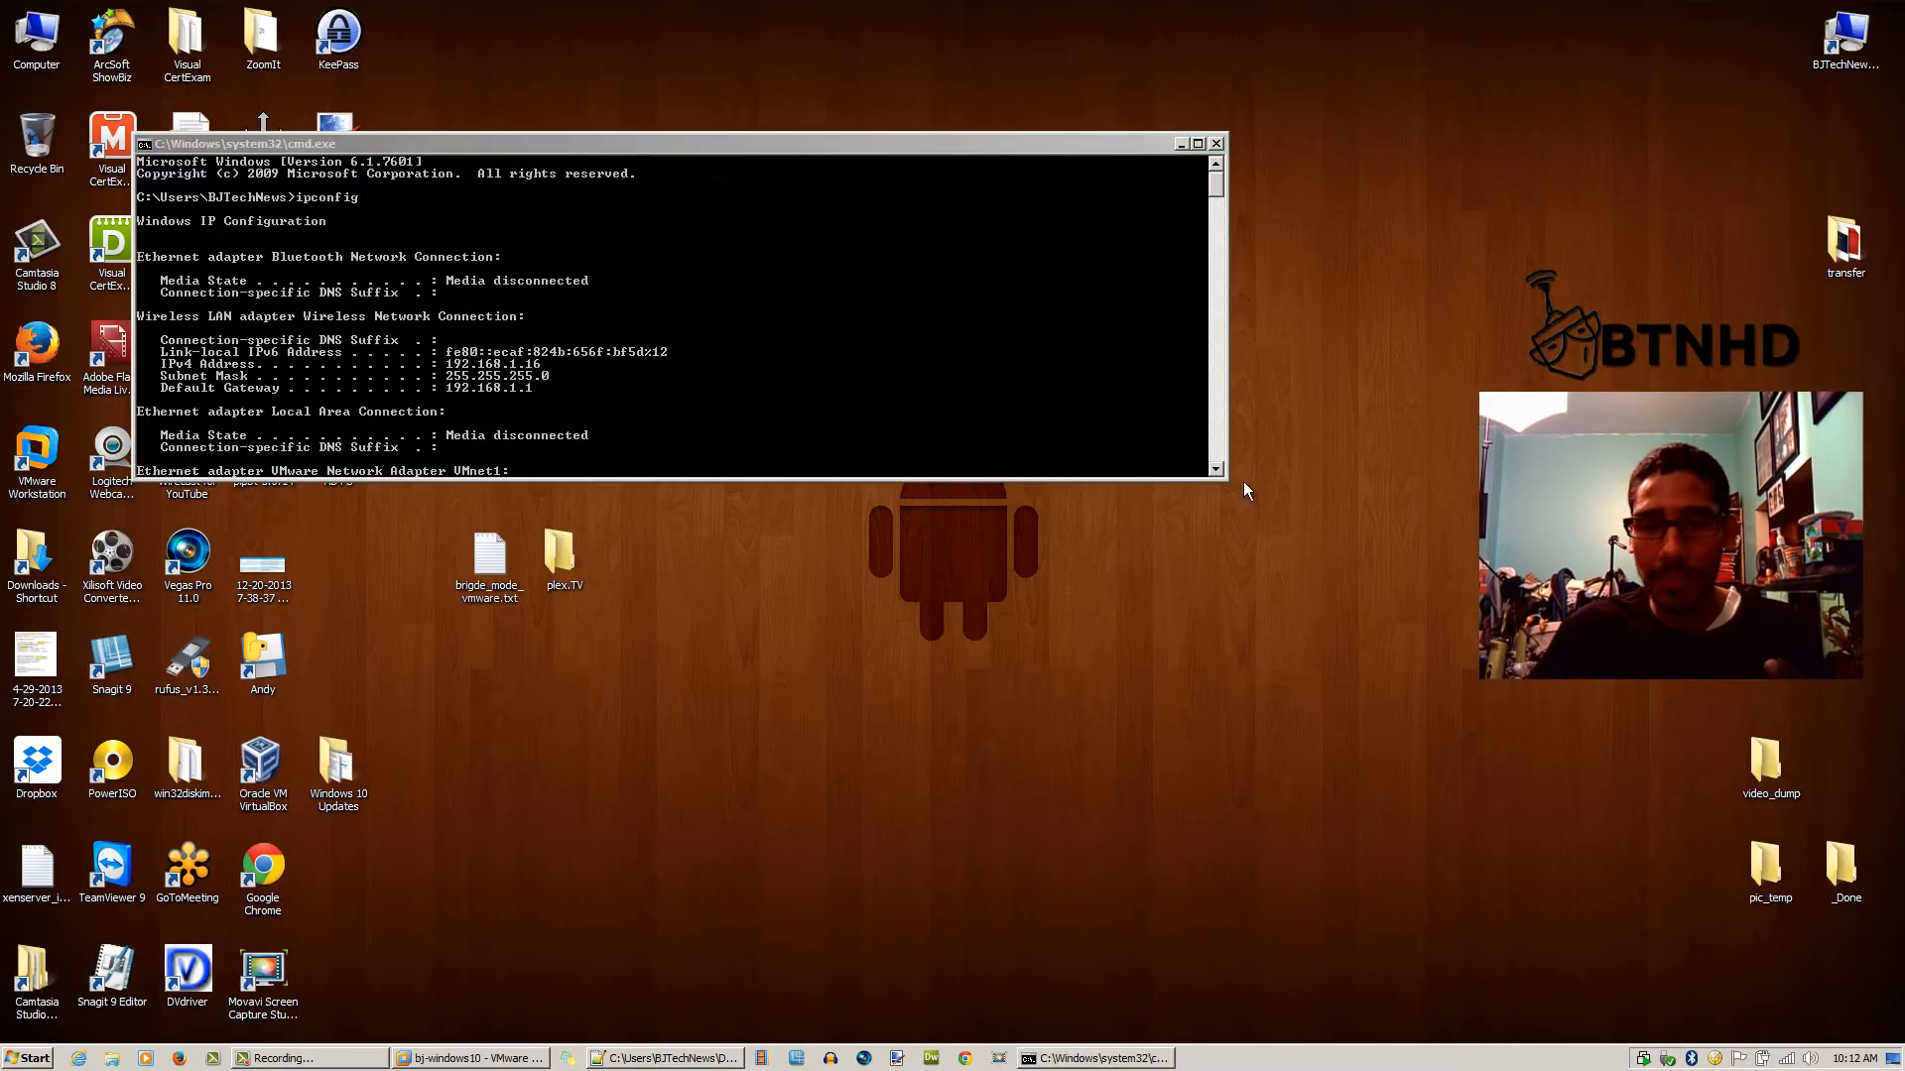
type("exit")
key("Return")
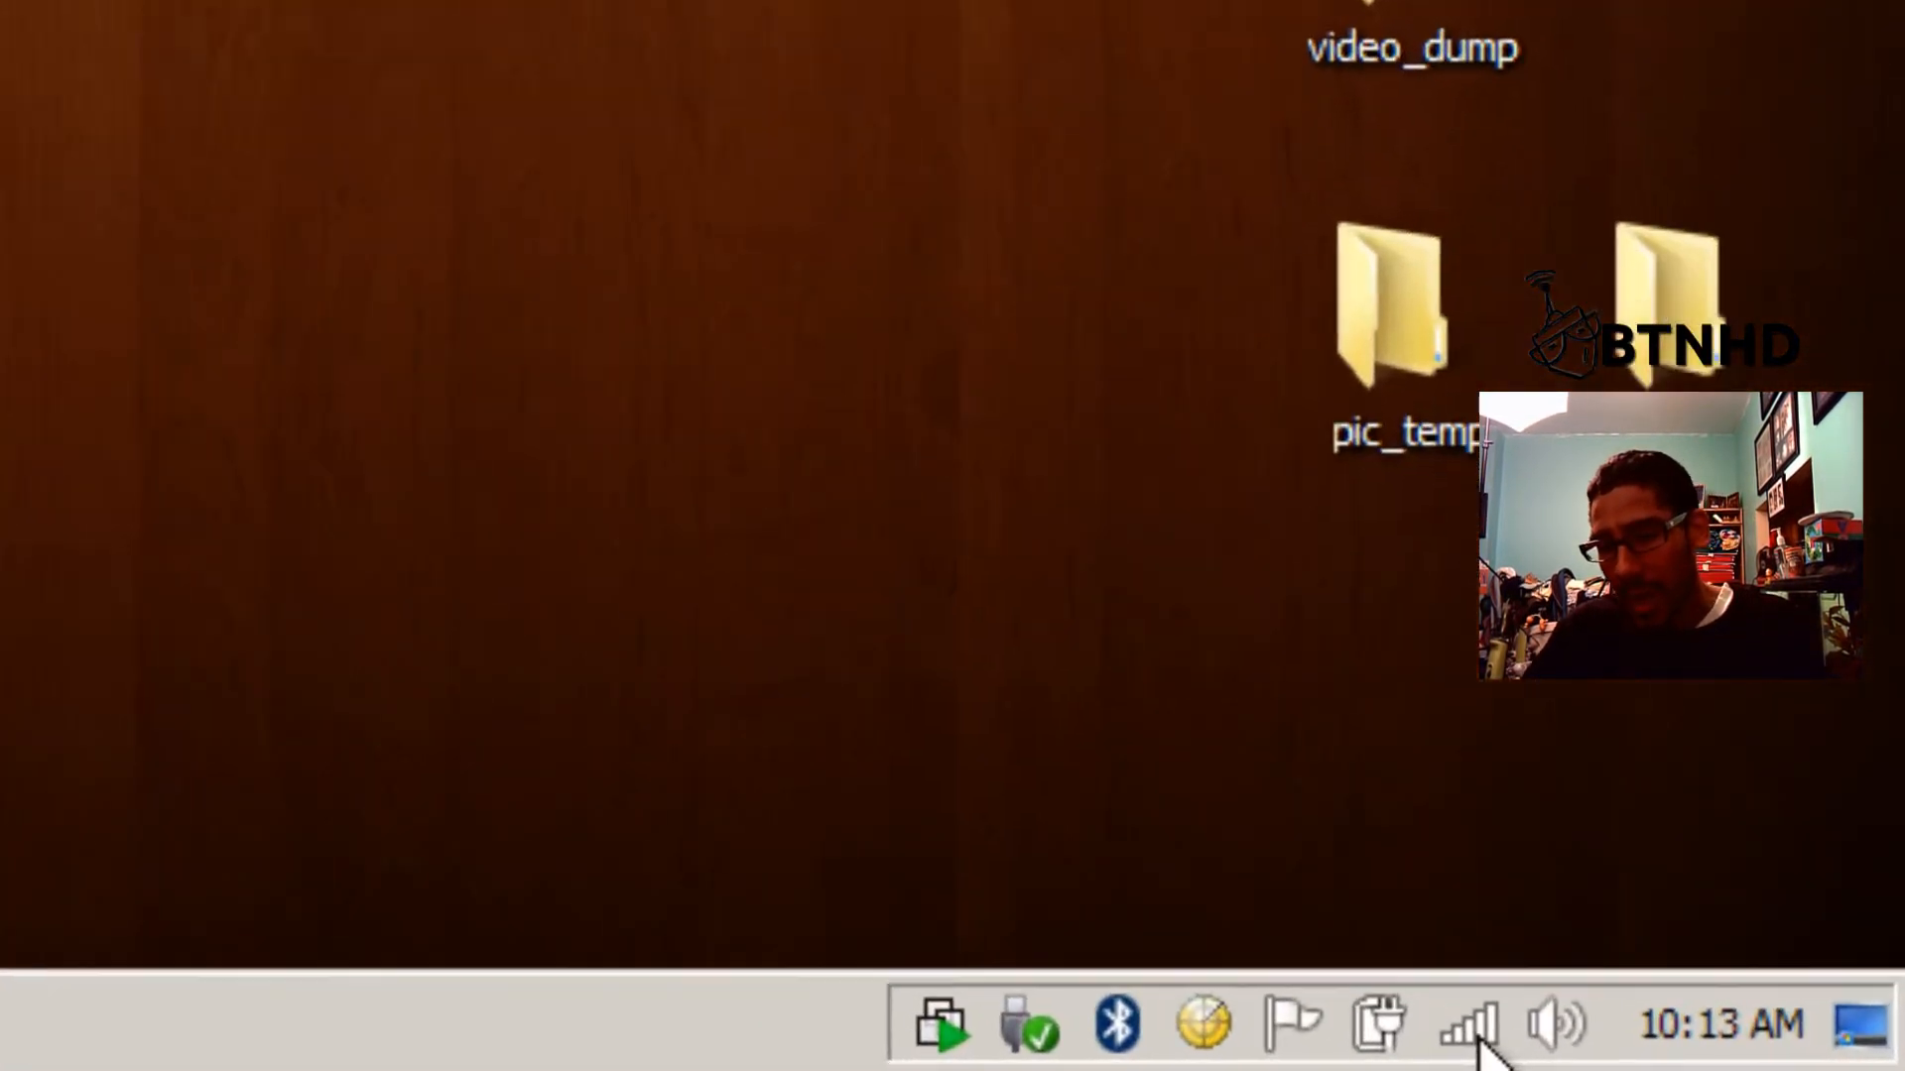
Open the host's Network Connections list from Network and Sharing Center.
right_click(1787, 1058)
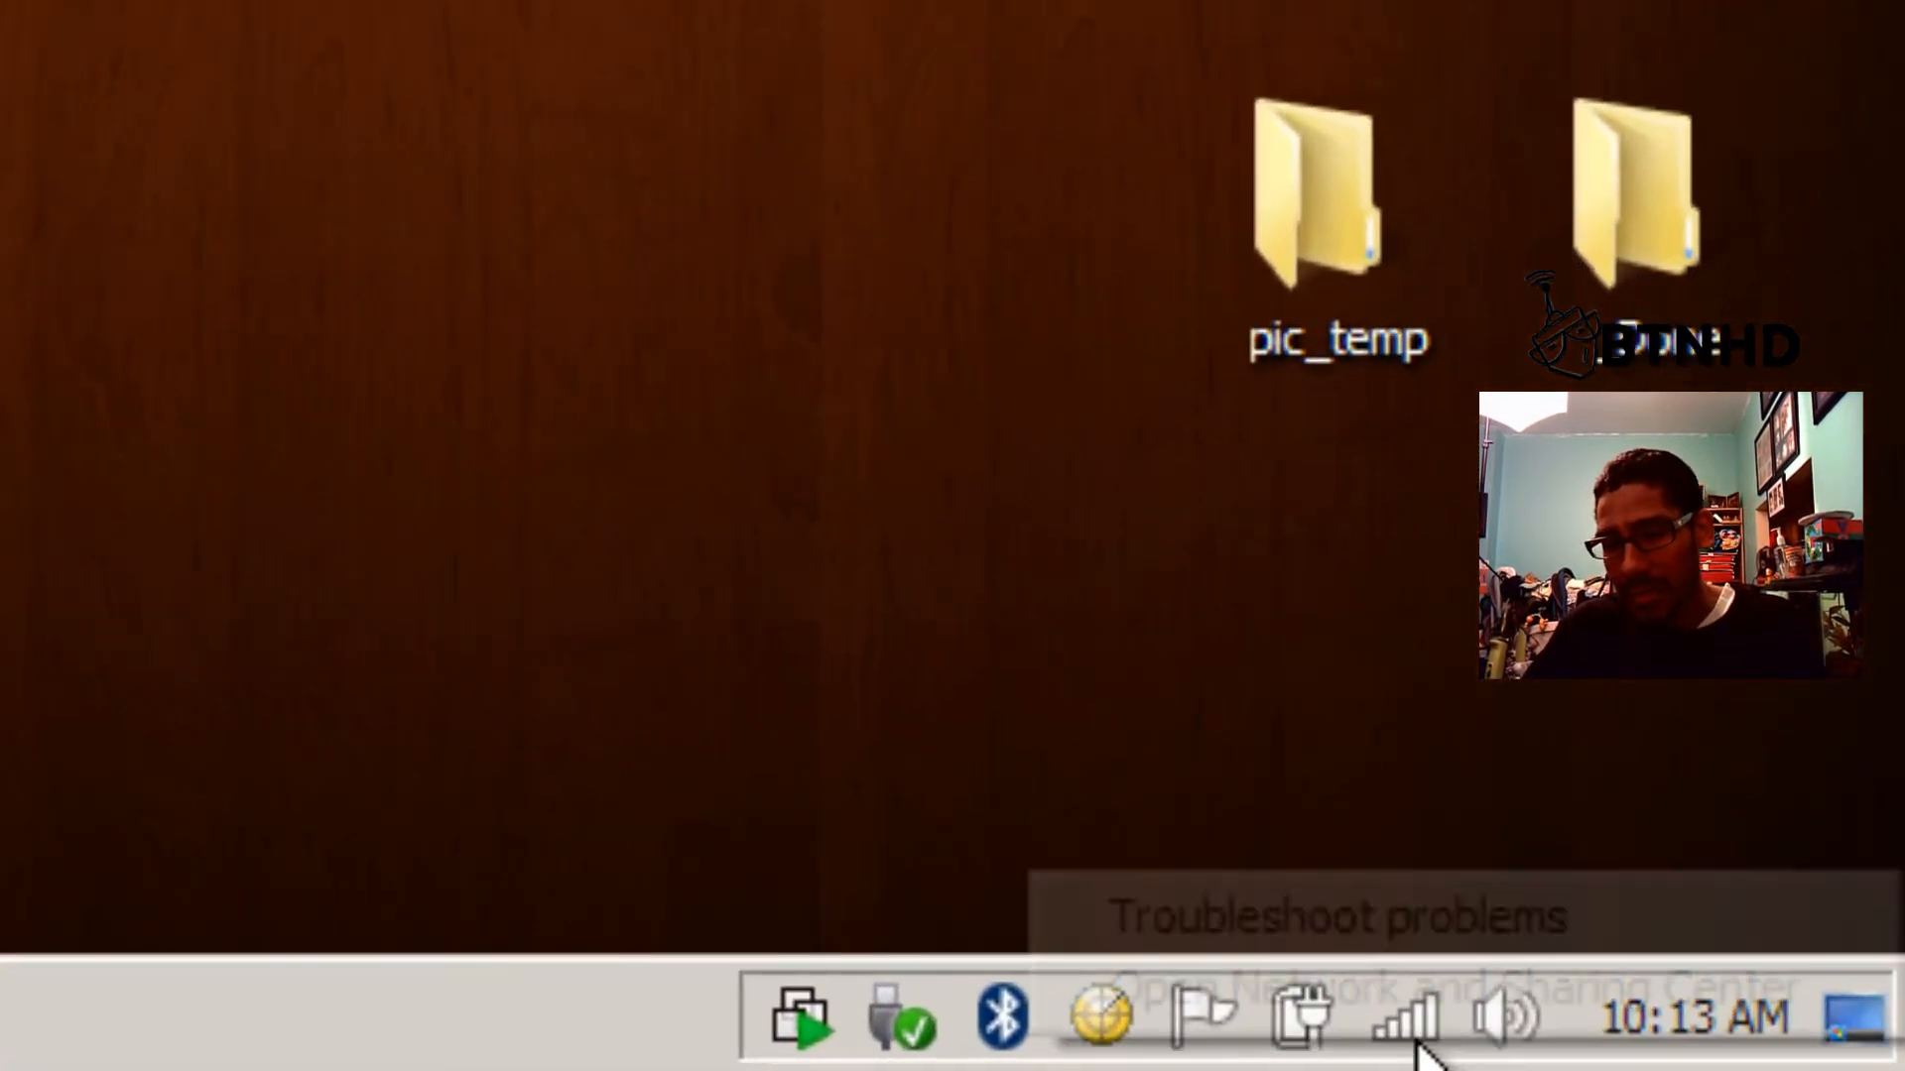
left_click(1426, 1022)
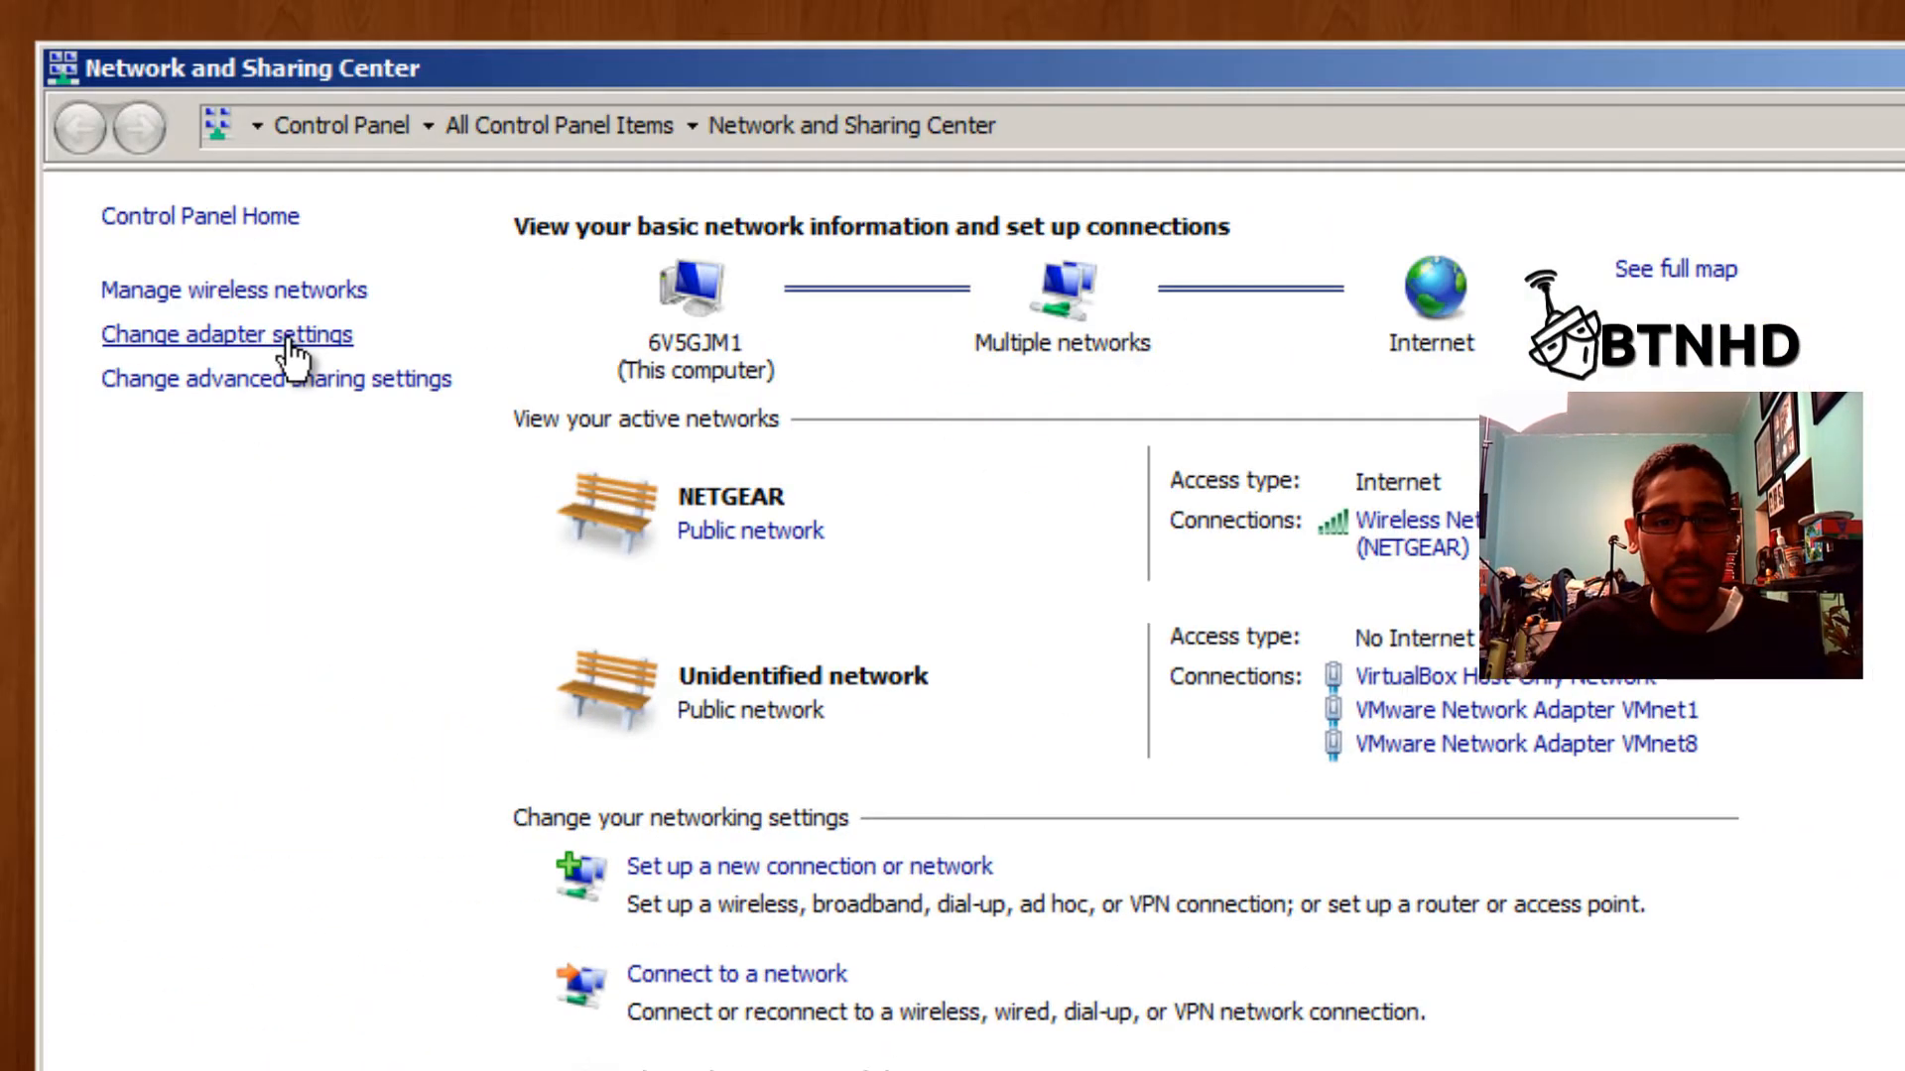
left_click(288, 339)
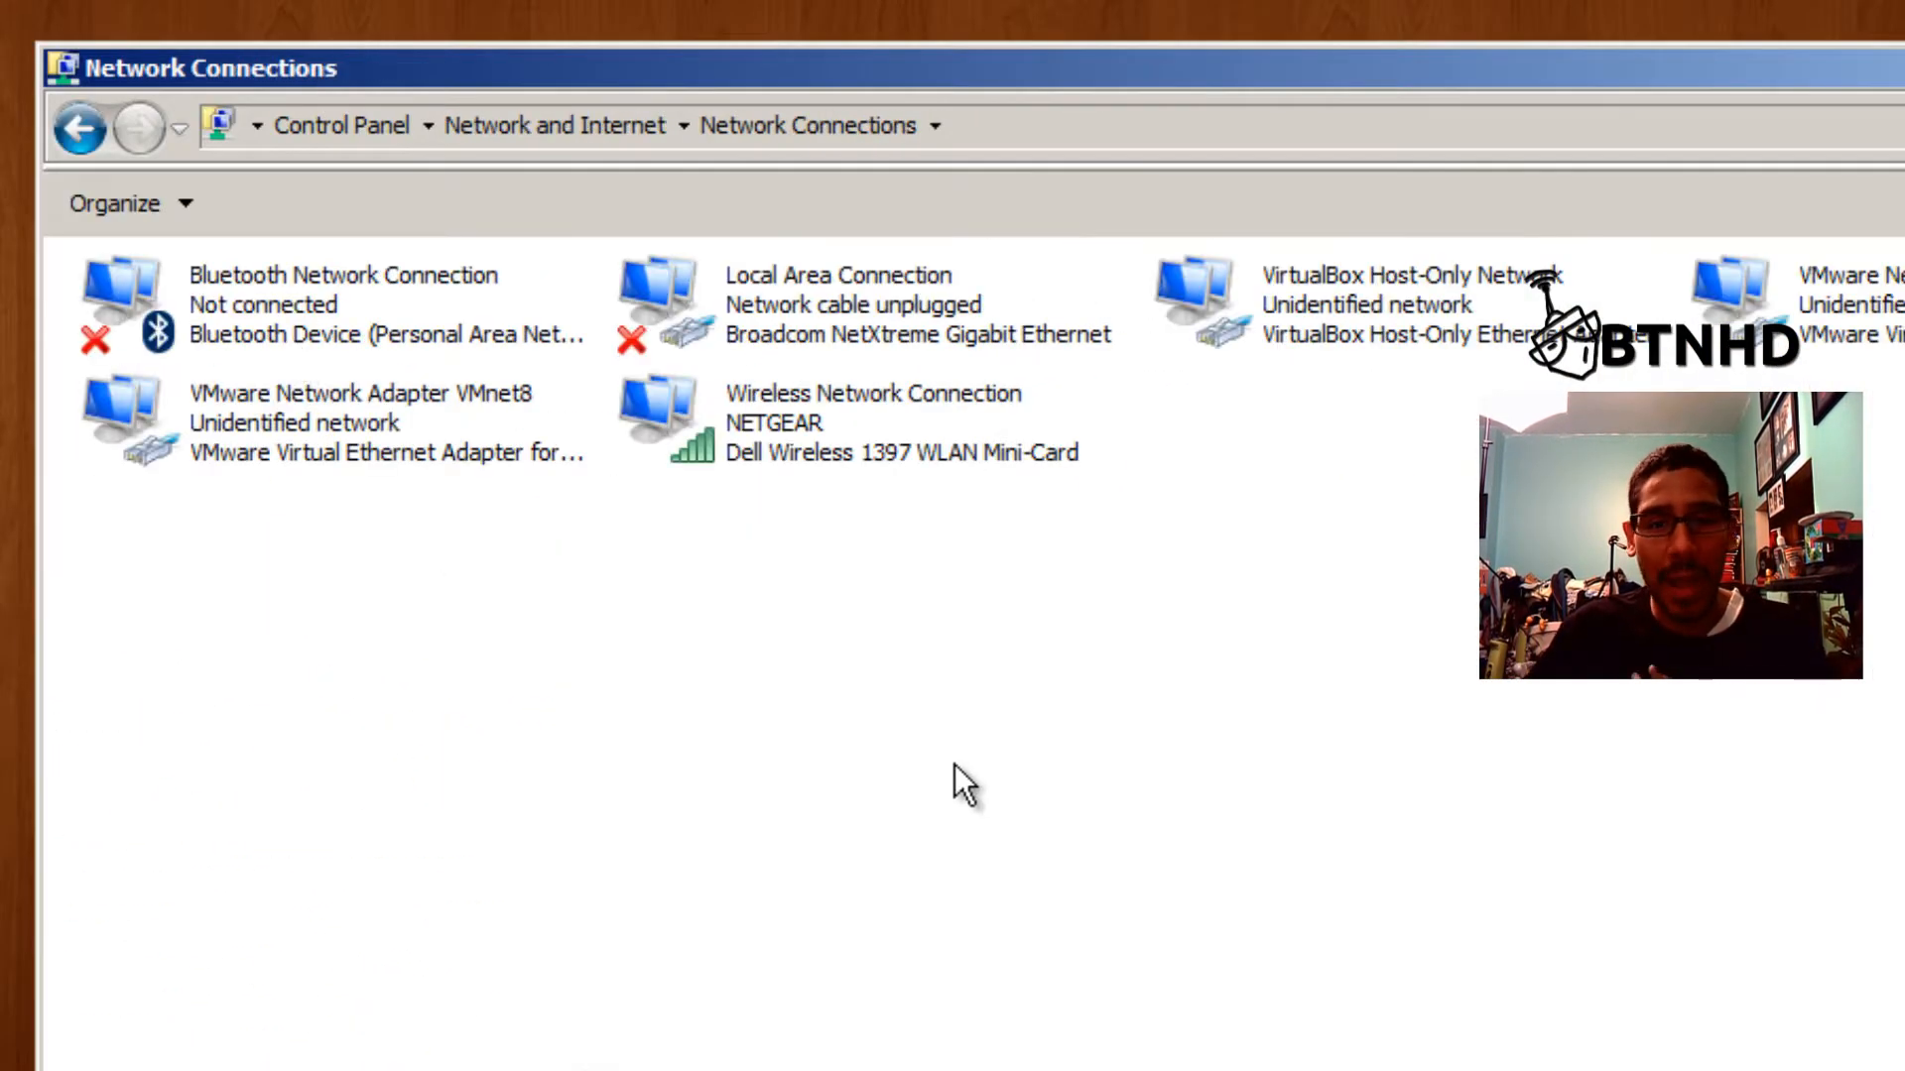
Bridge VMware Network Adapter VMnet1, VMware Network Adapter VMnet8 and Wireless Network Connection, dismissing the warnings.
left_click(786, 456)
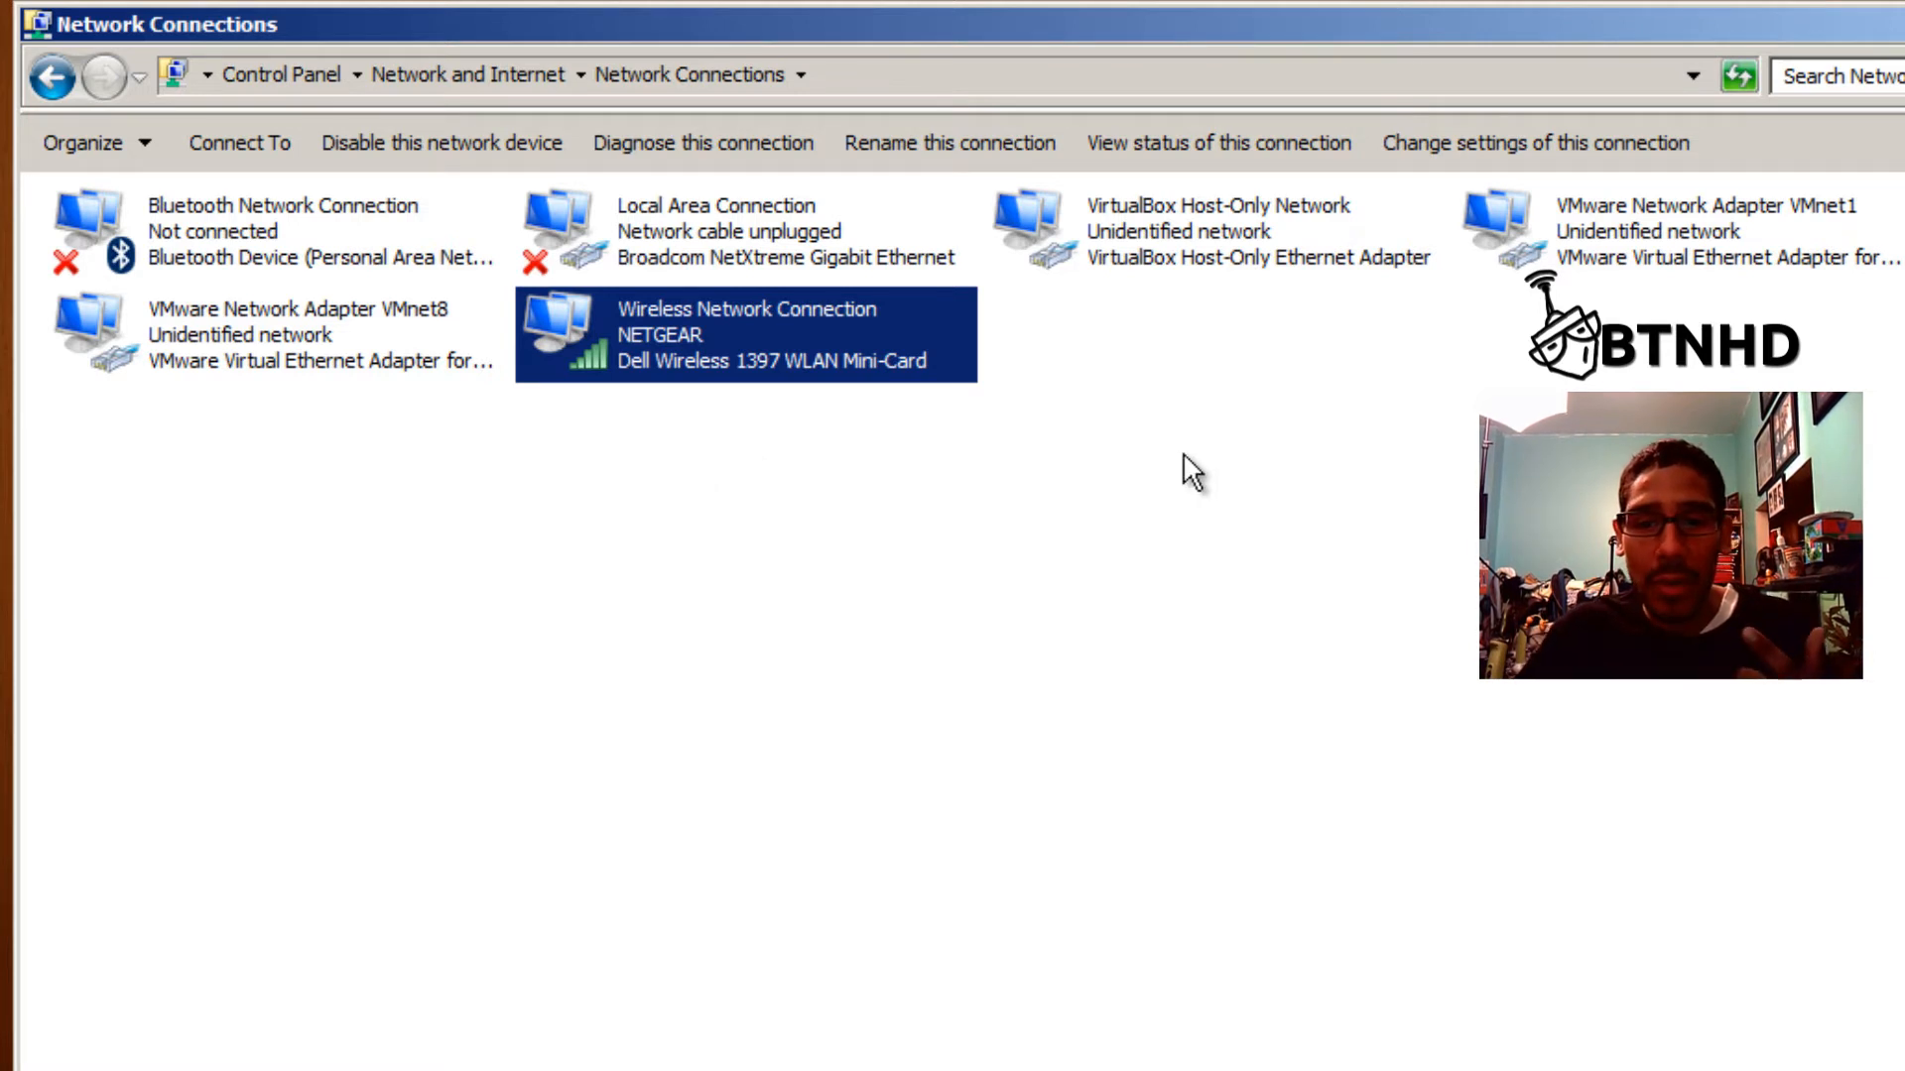
left_click(1665, 248)
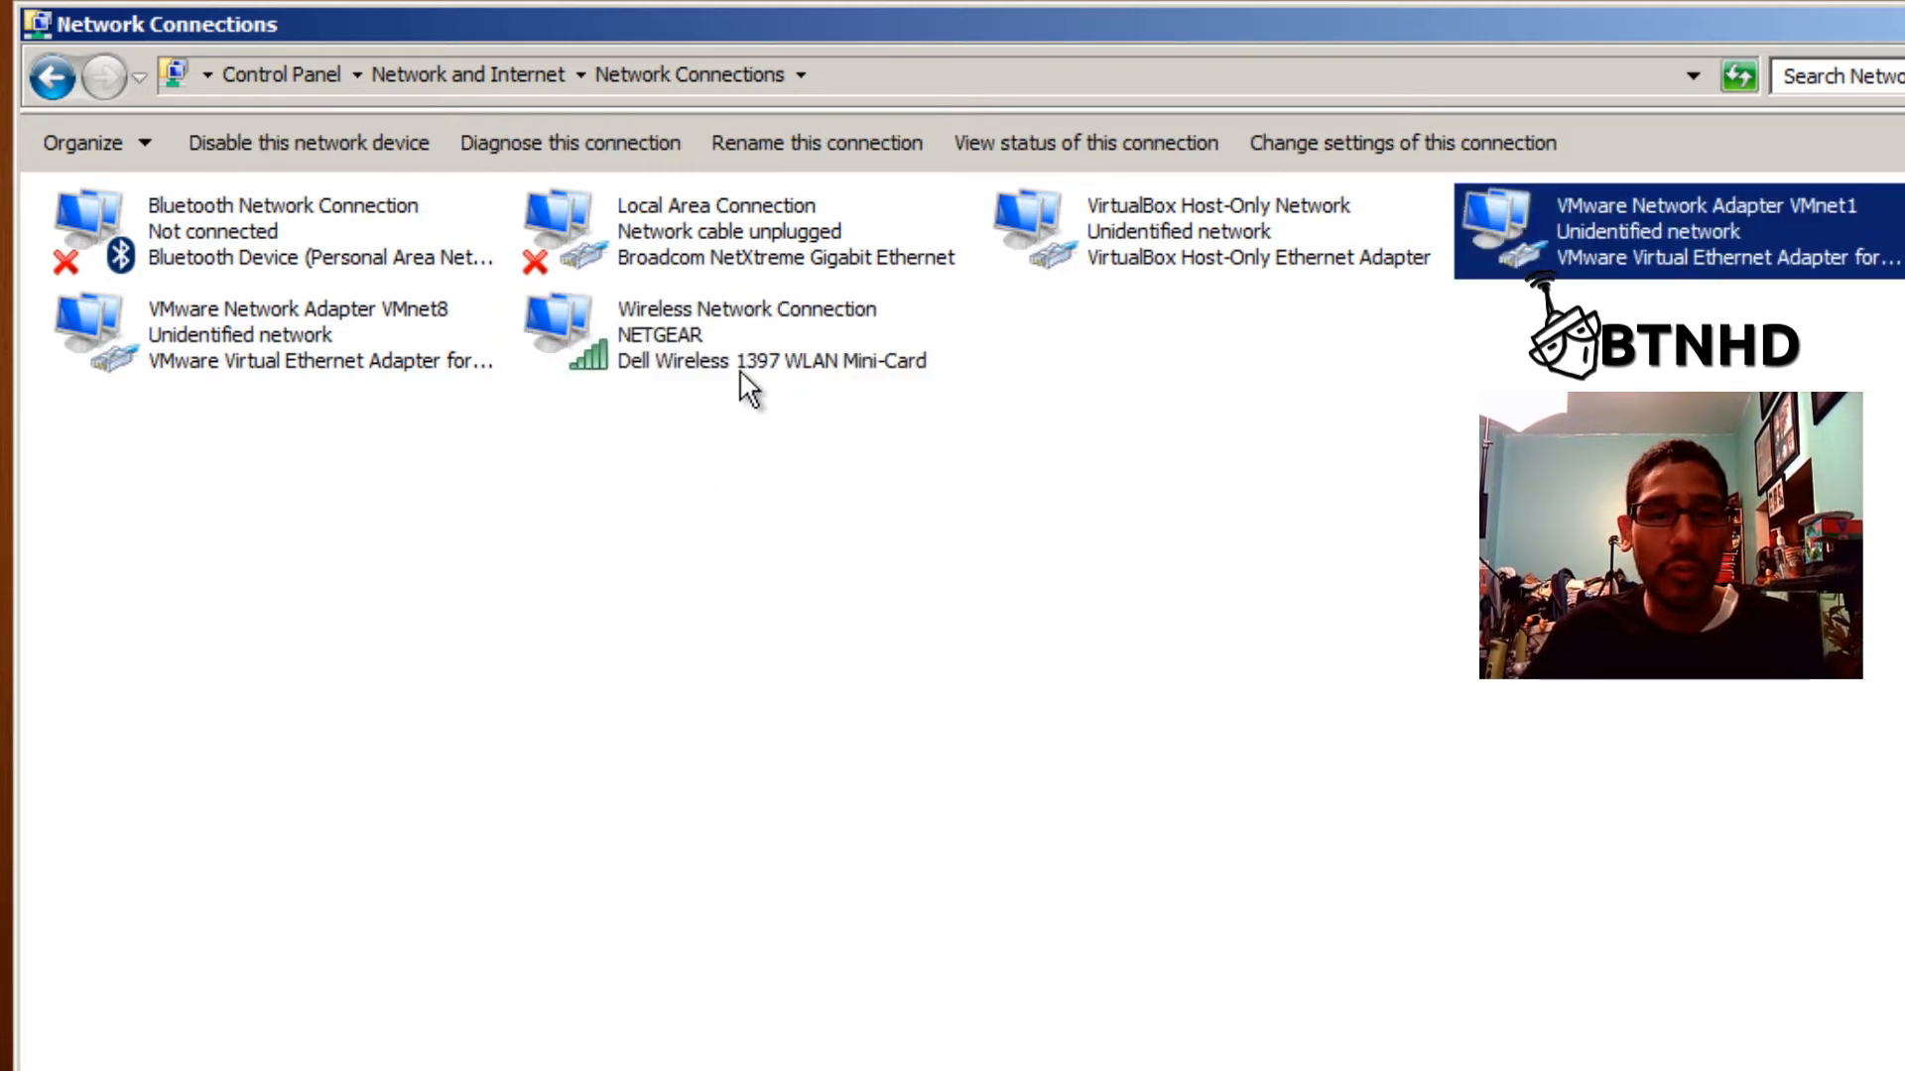
left_click(342, 365, "ctrl")
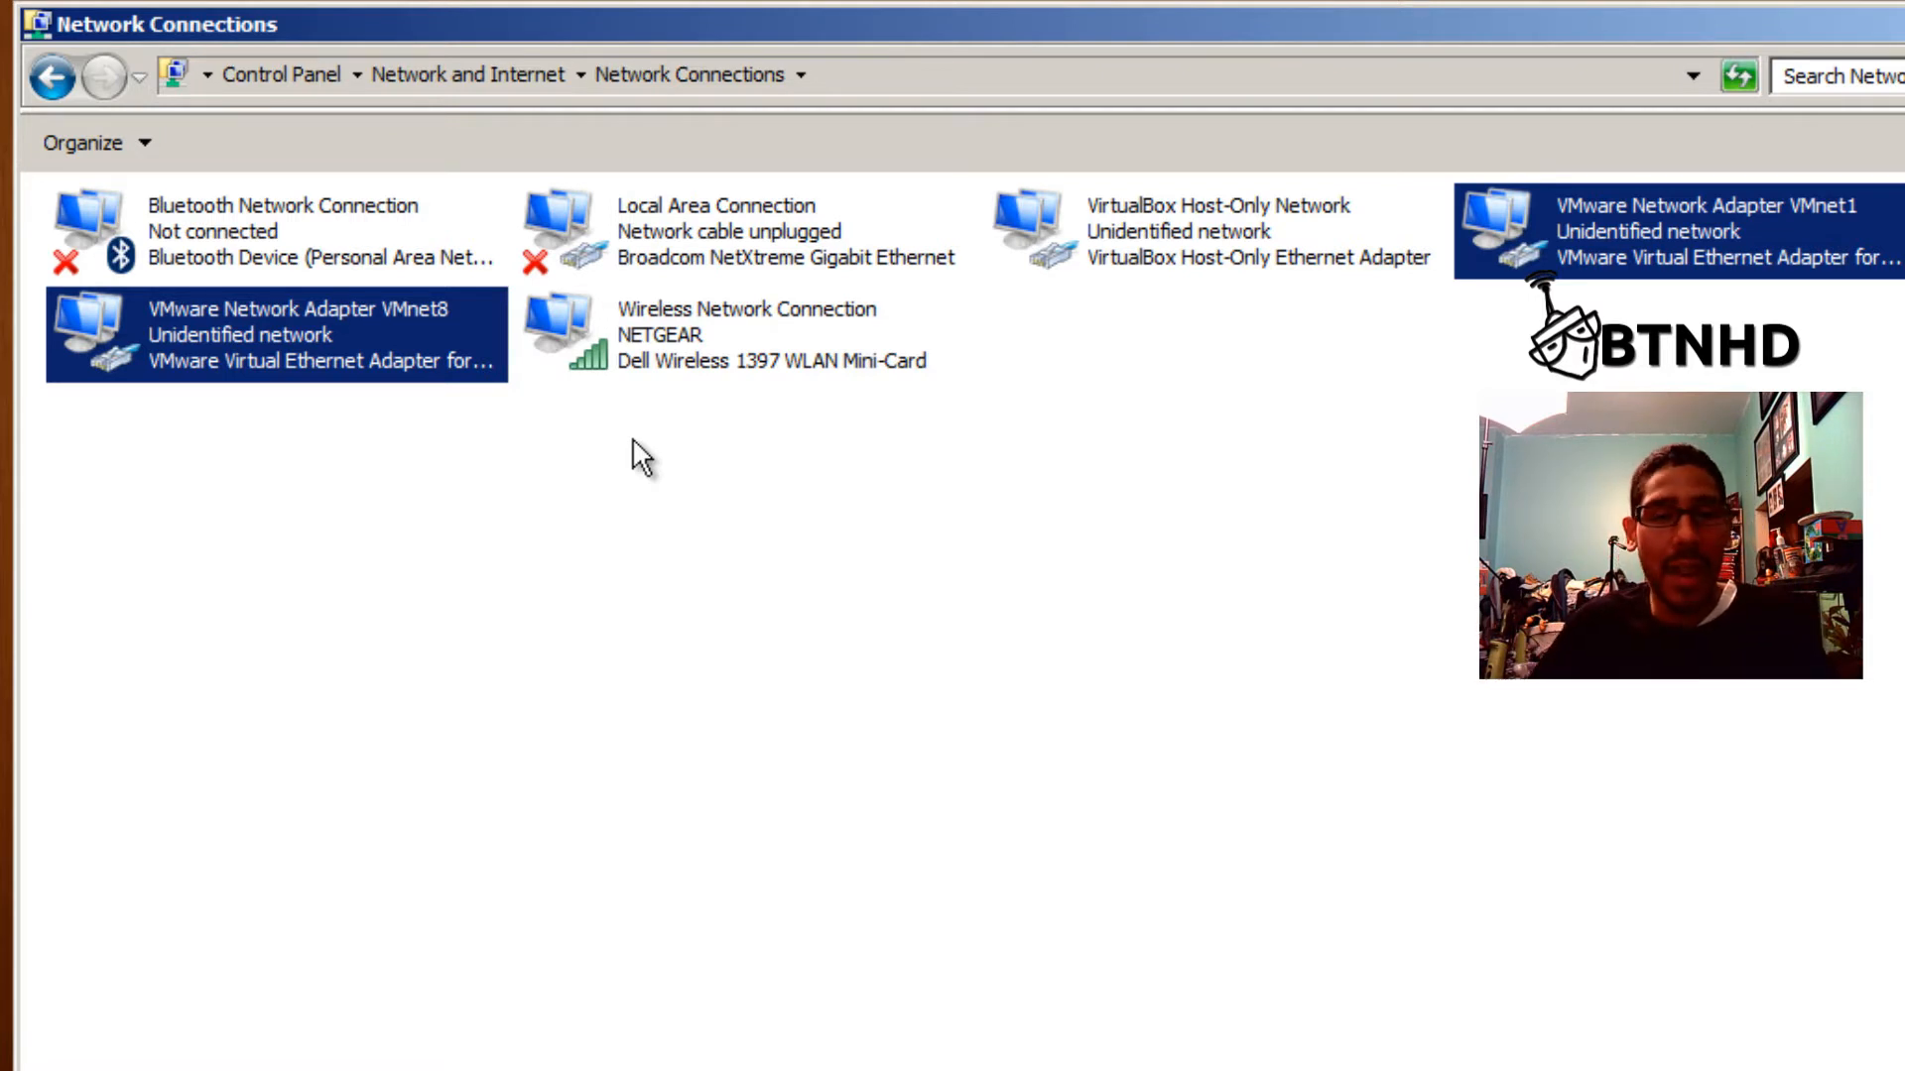
left_click(696, 347, "ctrl")
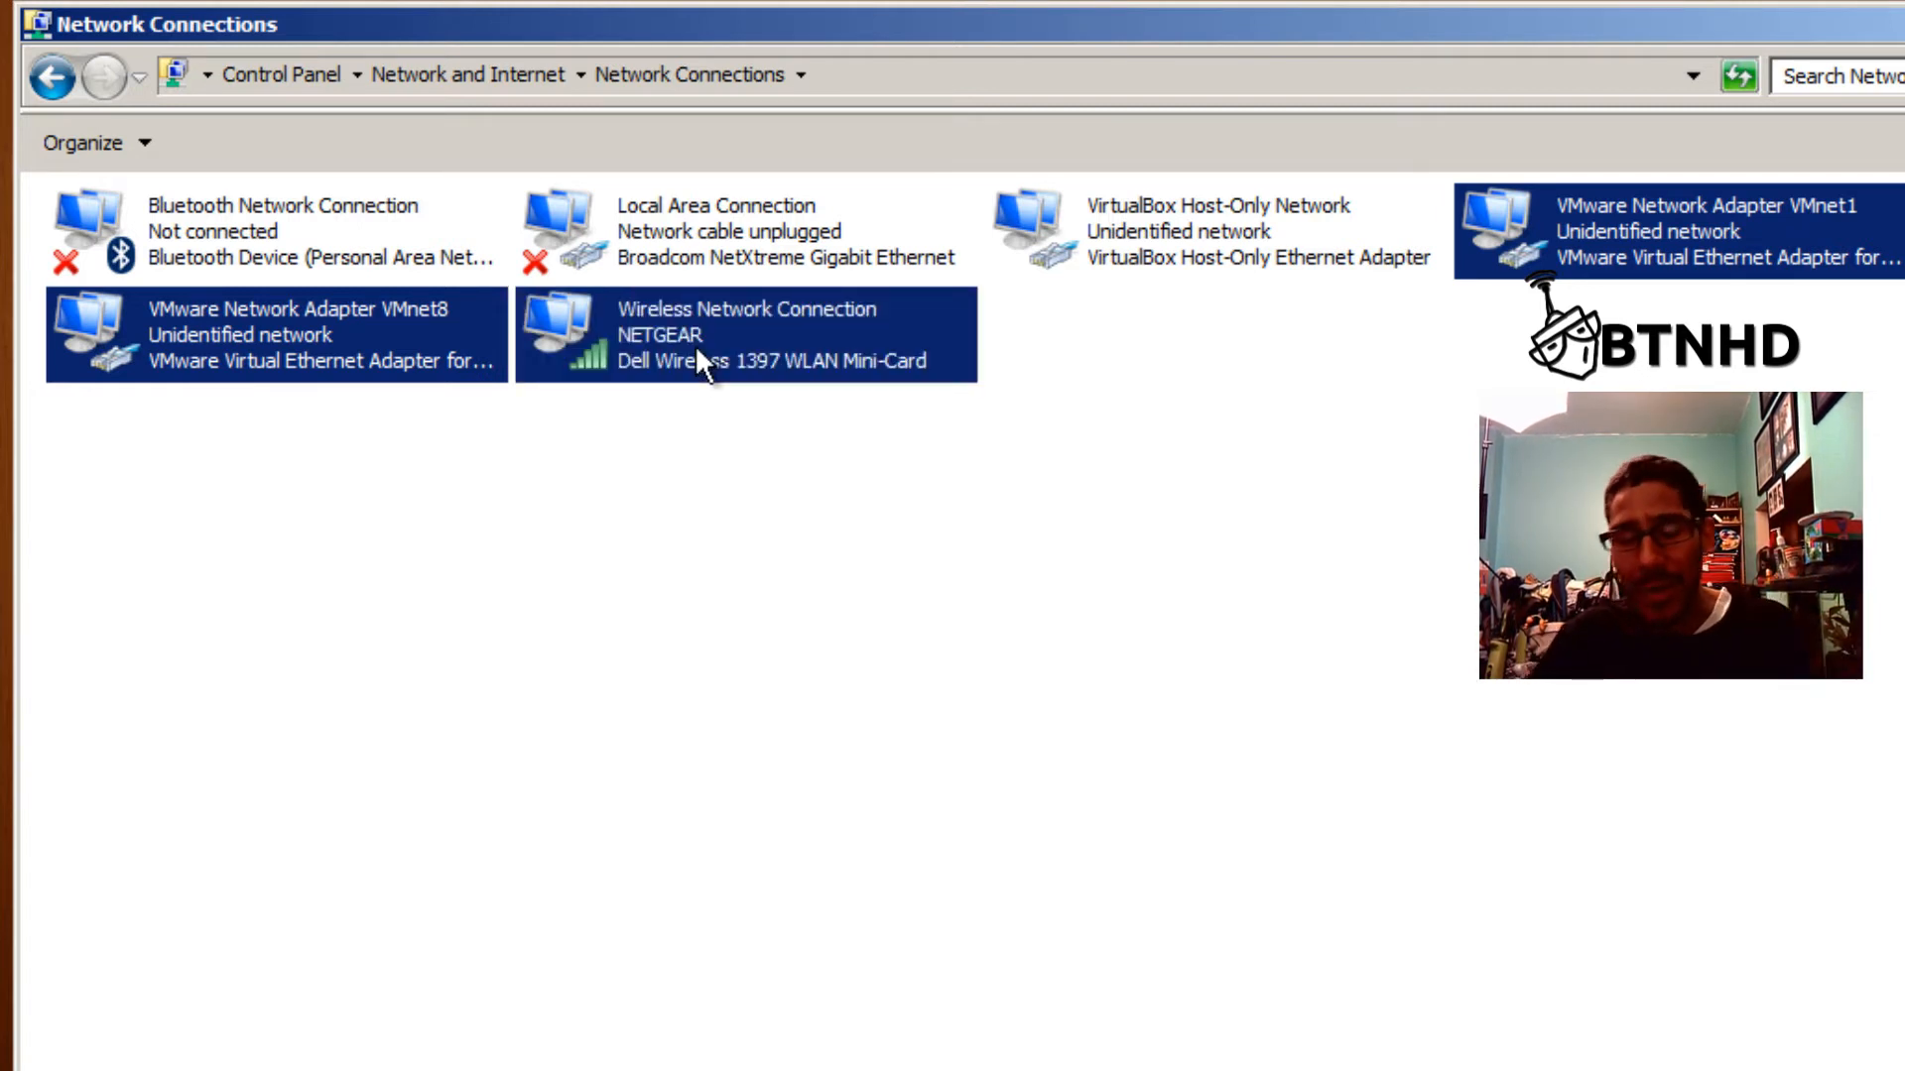
right_click(697, 349)
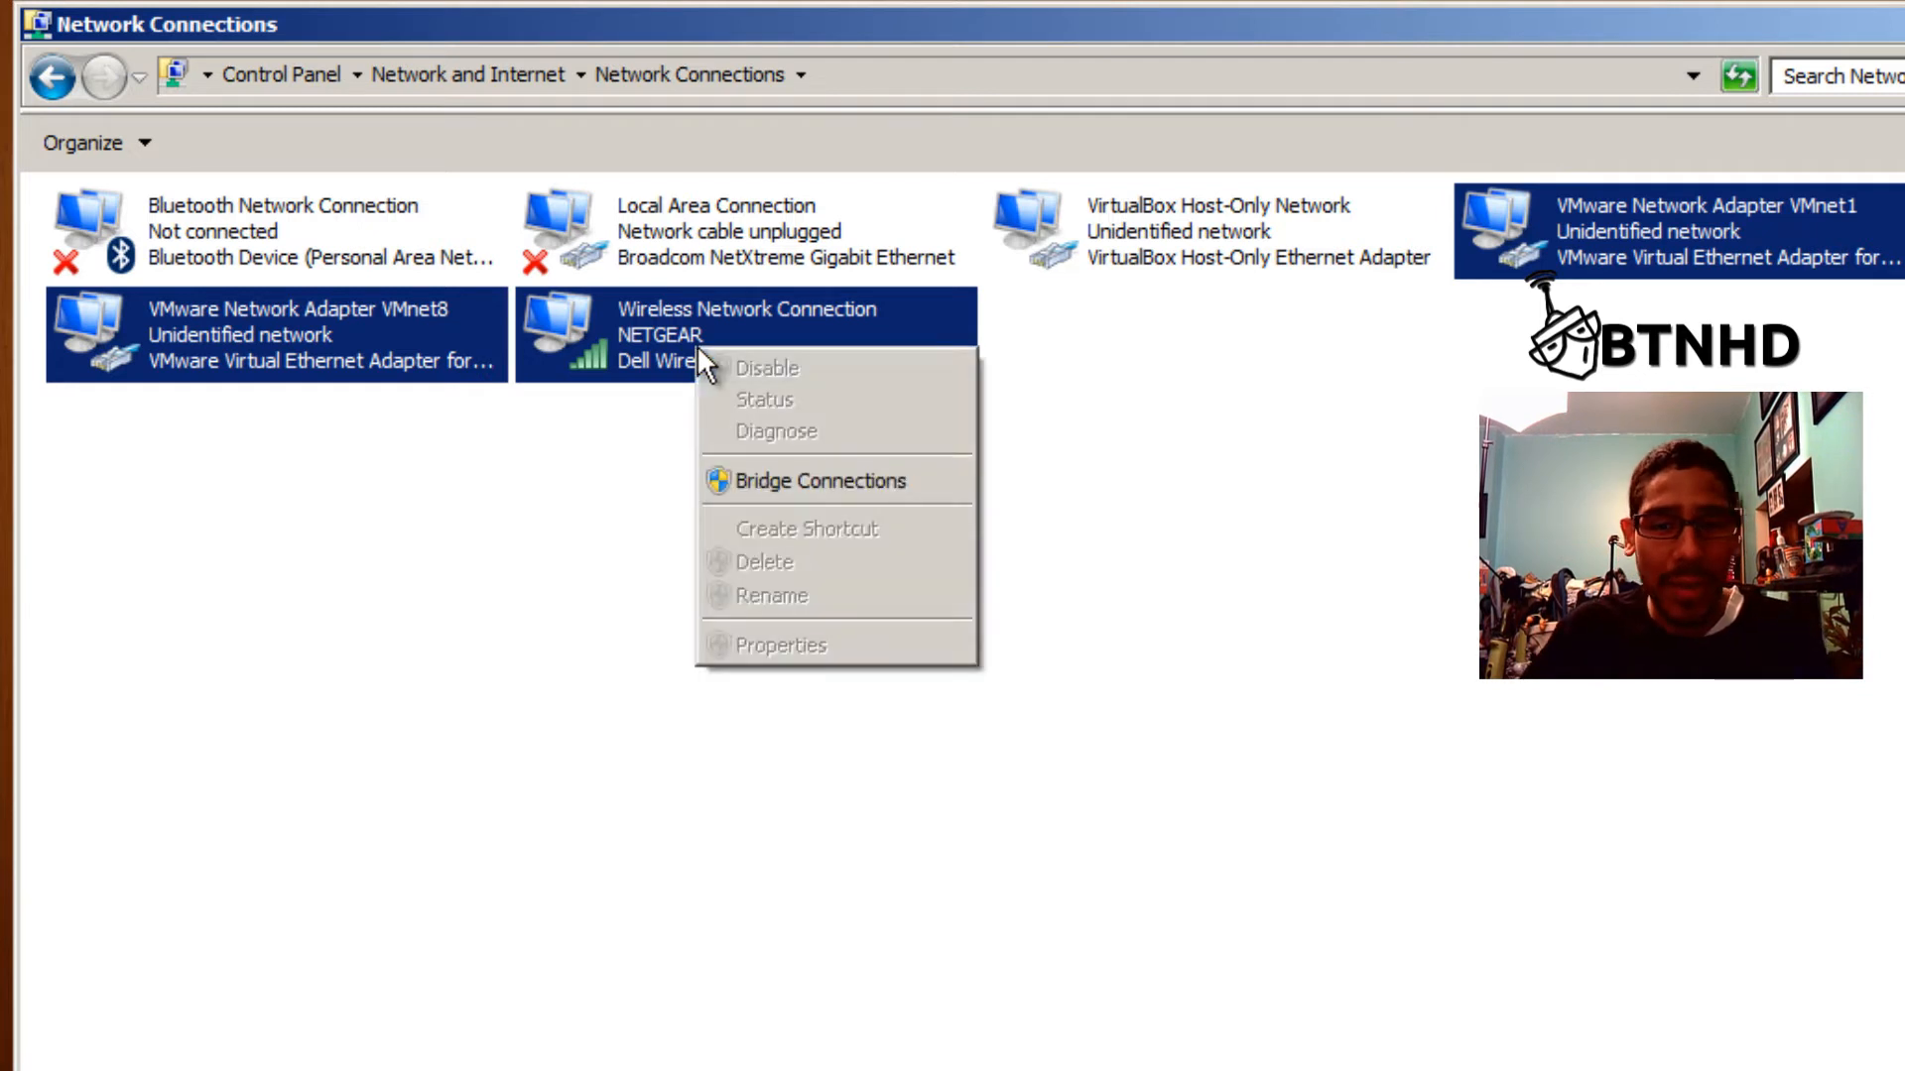
left_click(784, 481)
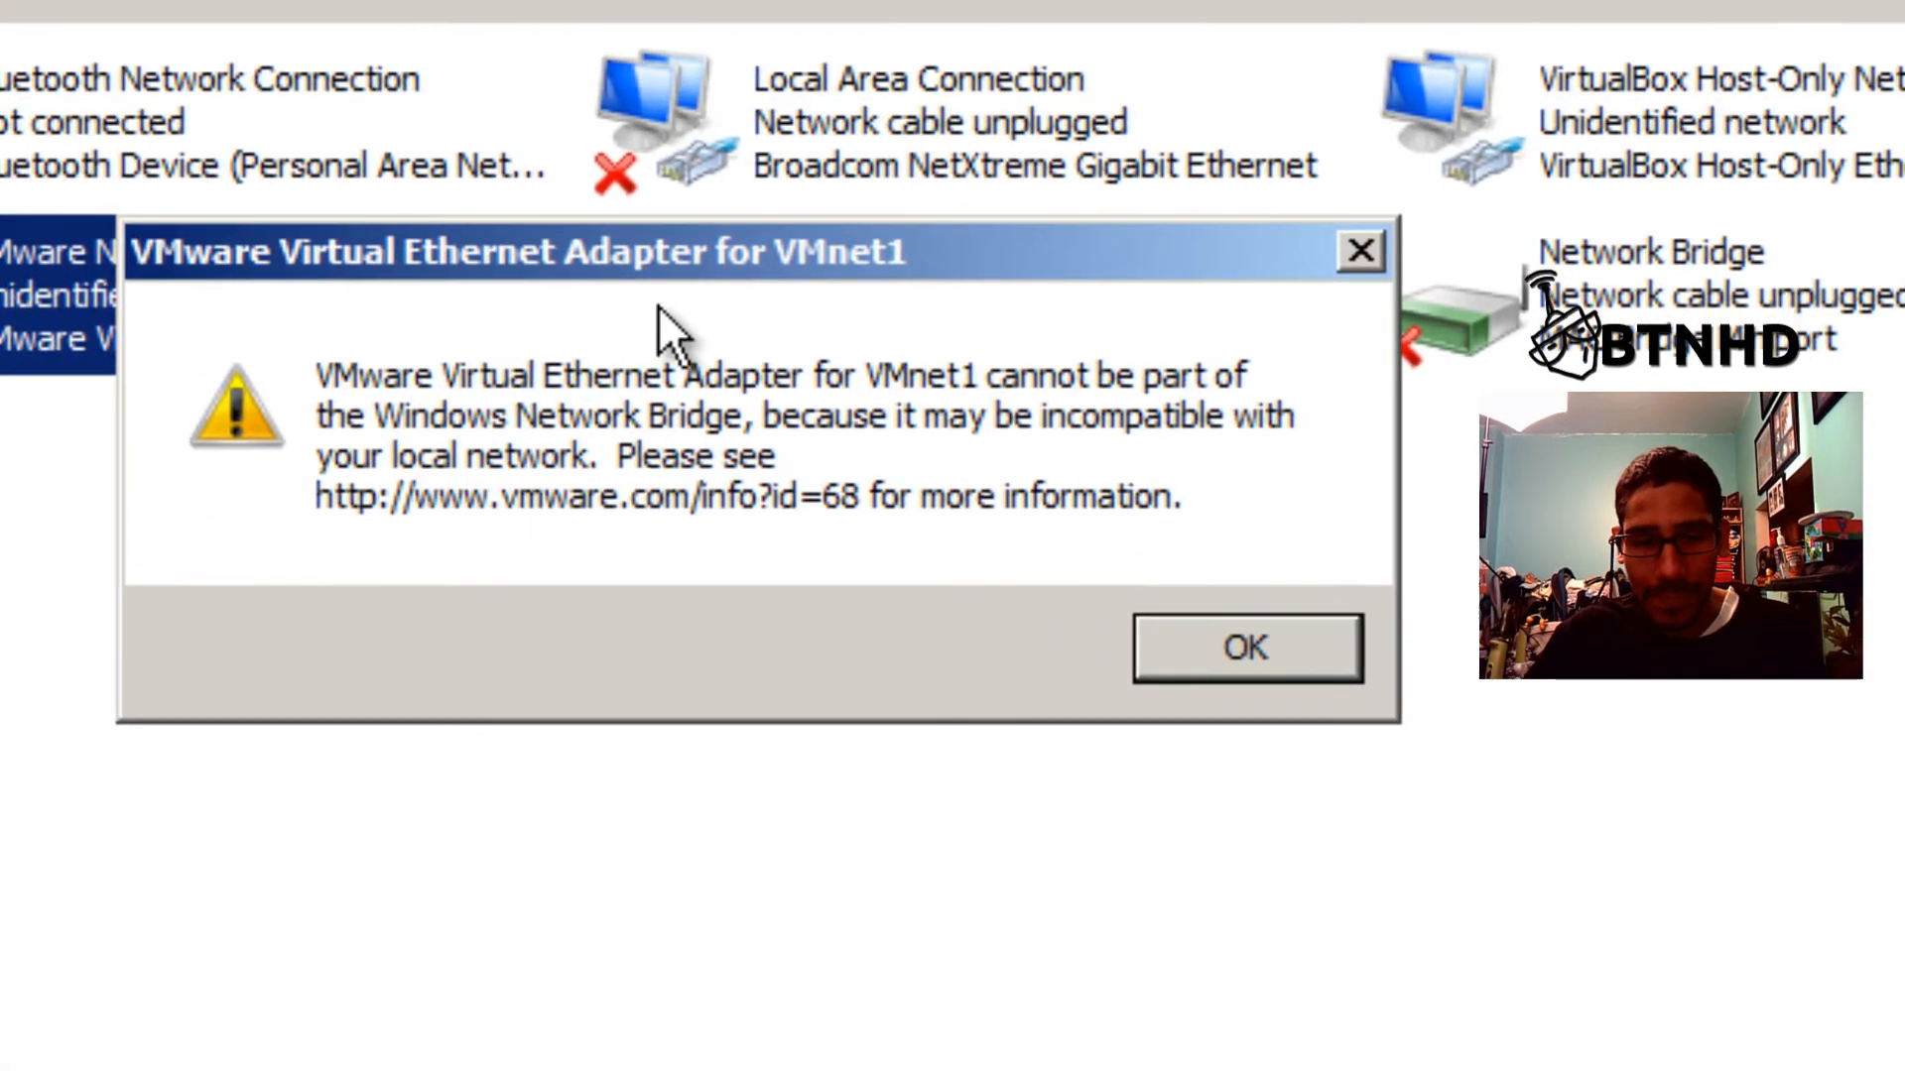
left_click_drag(658, 246, 710, 0)
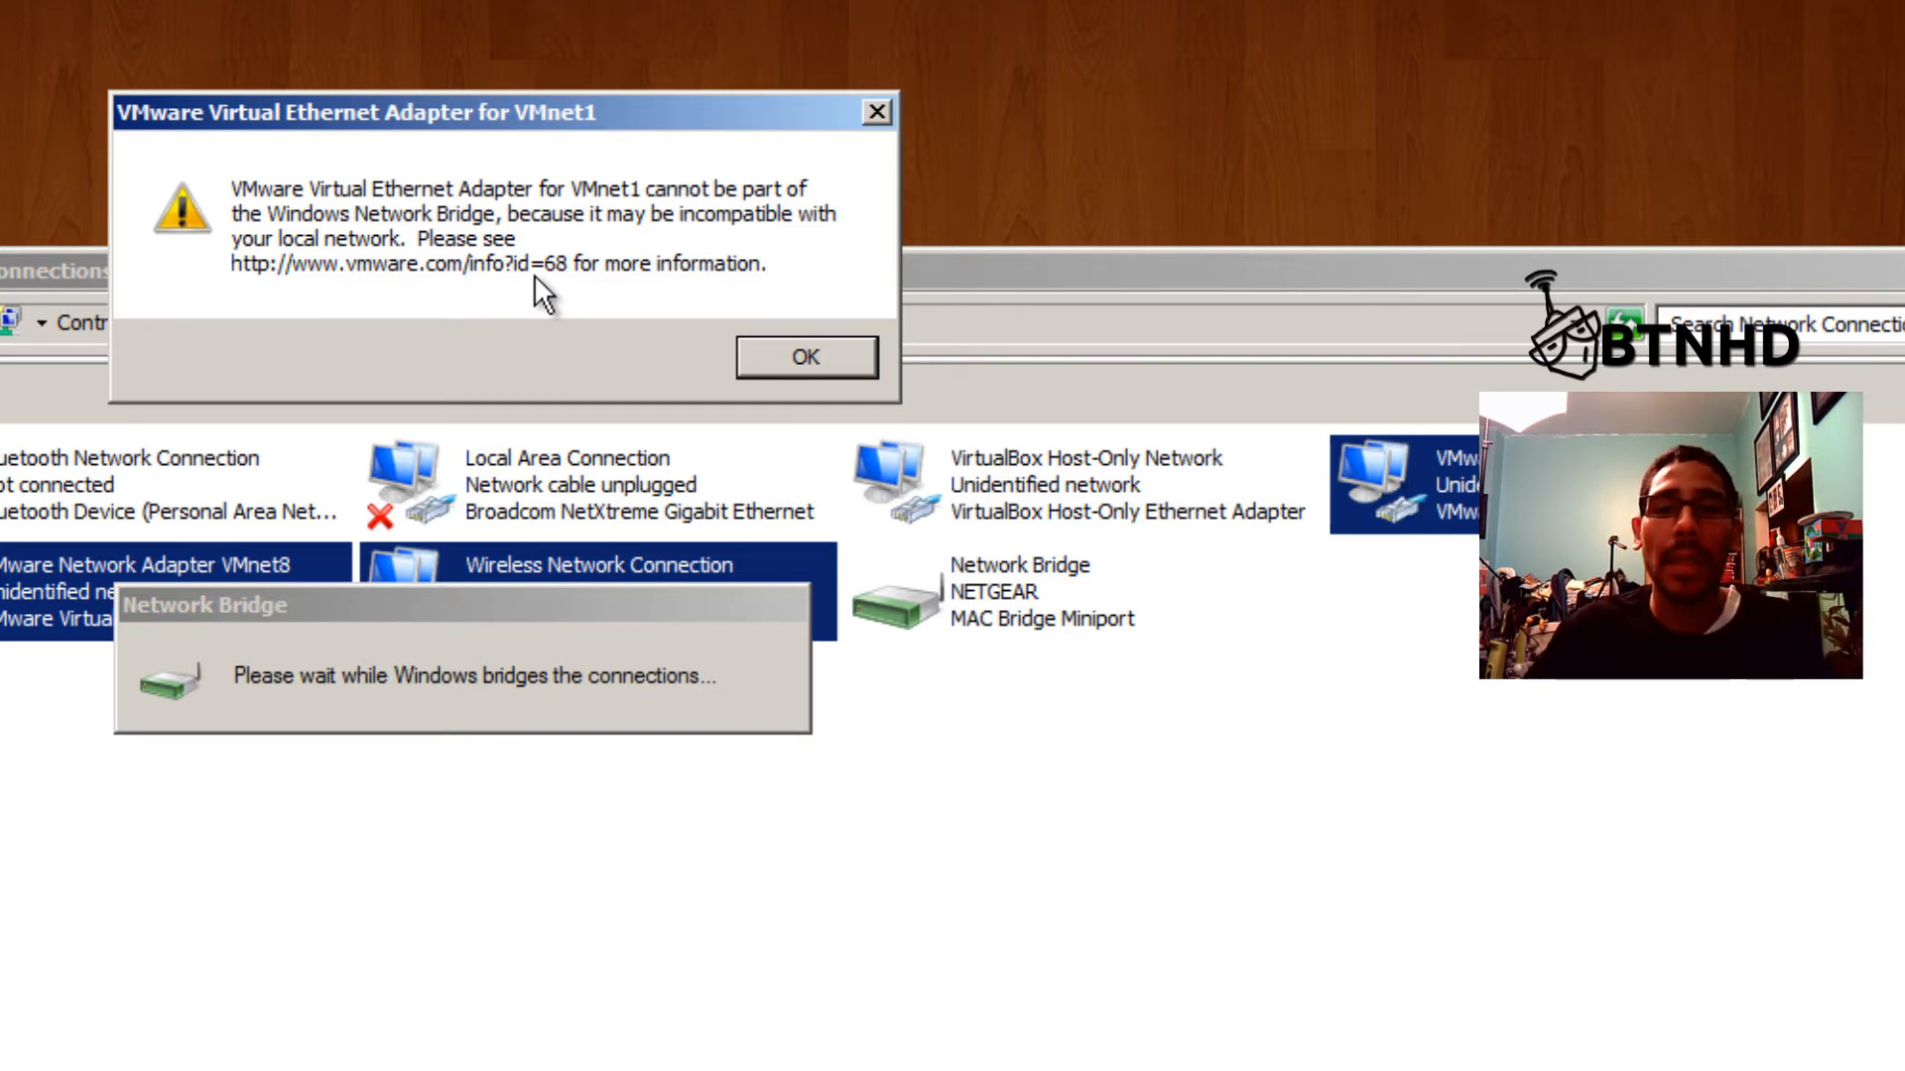
left_click(811, 357)
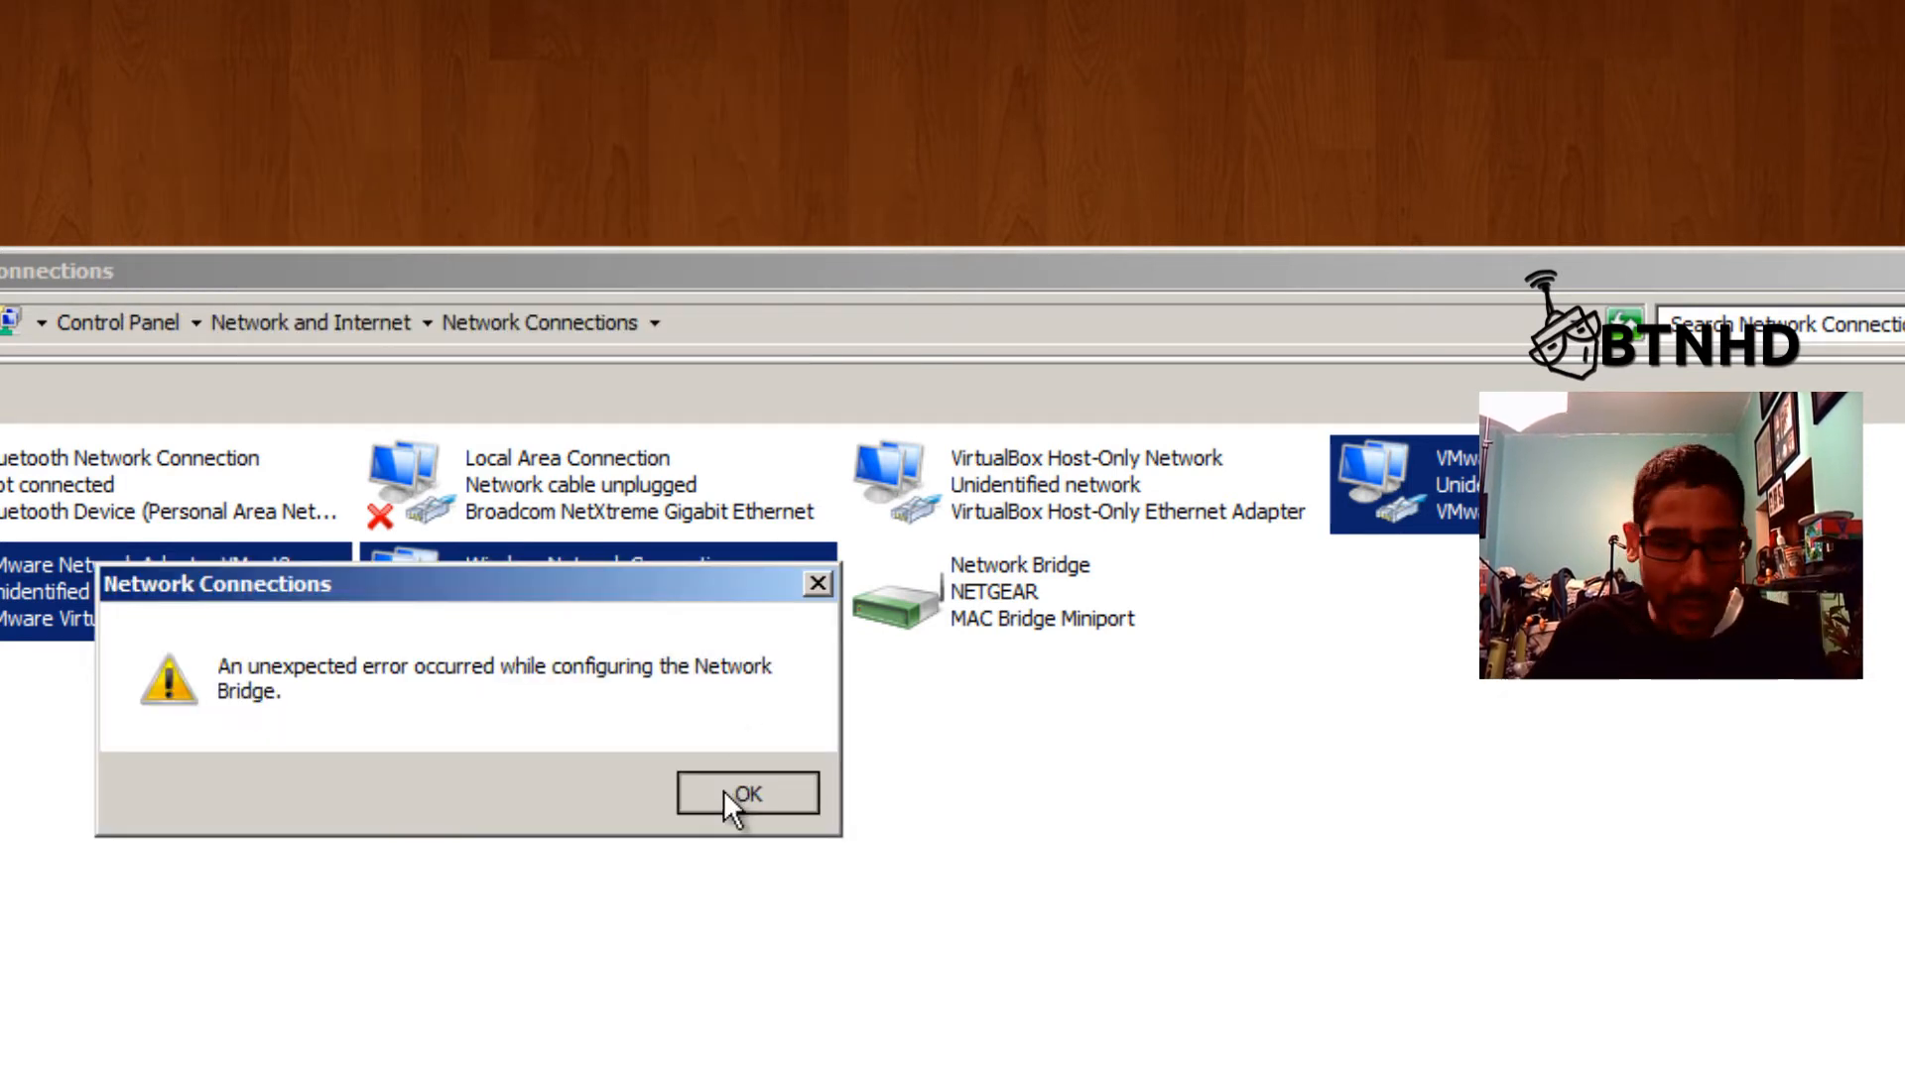
left_click(724, 790)
Open the Network Bridge's properties and review which adapters are included in the bridge.
left_click(988, 593)
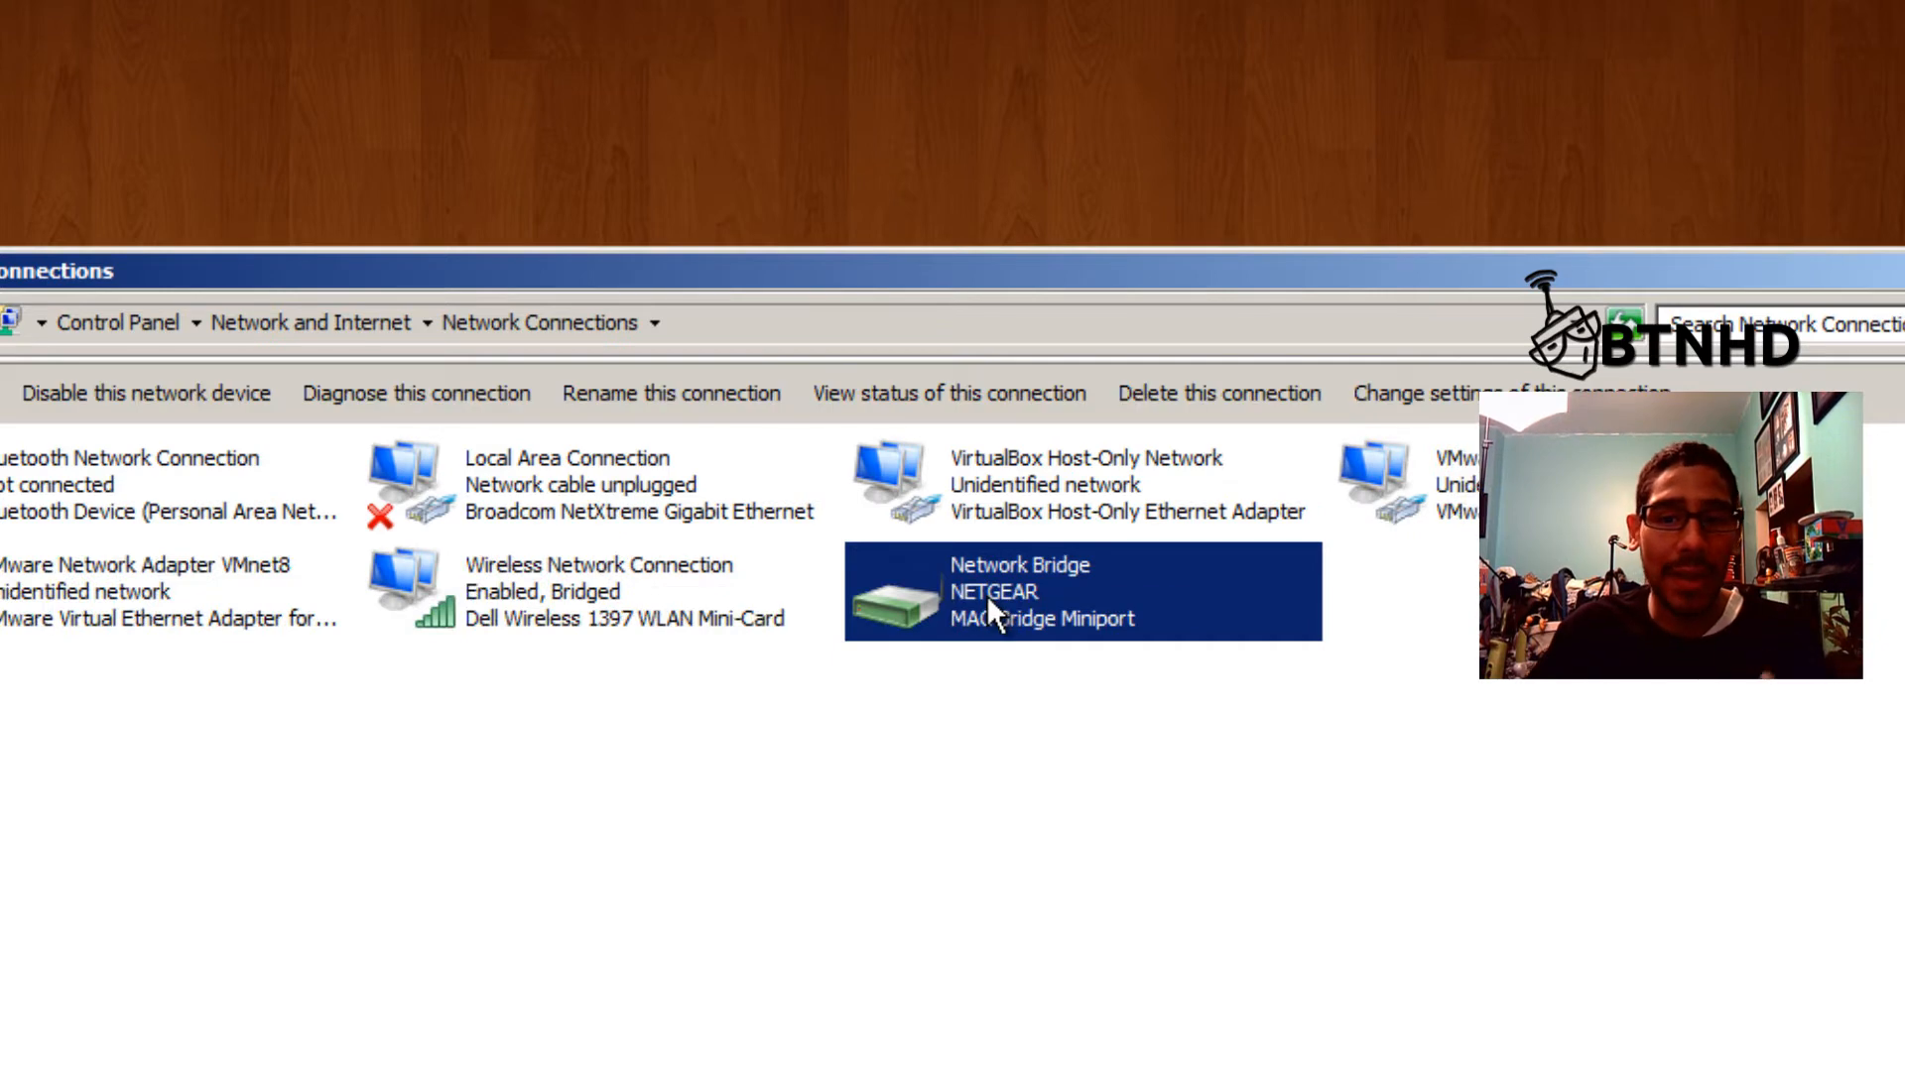
right_click(987, 594)
left_click(1075, 851)
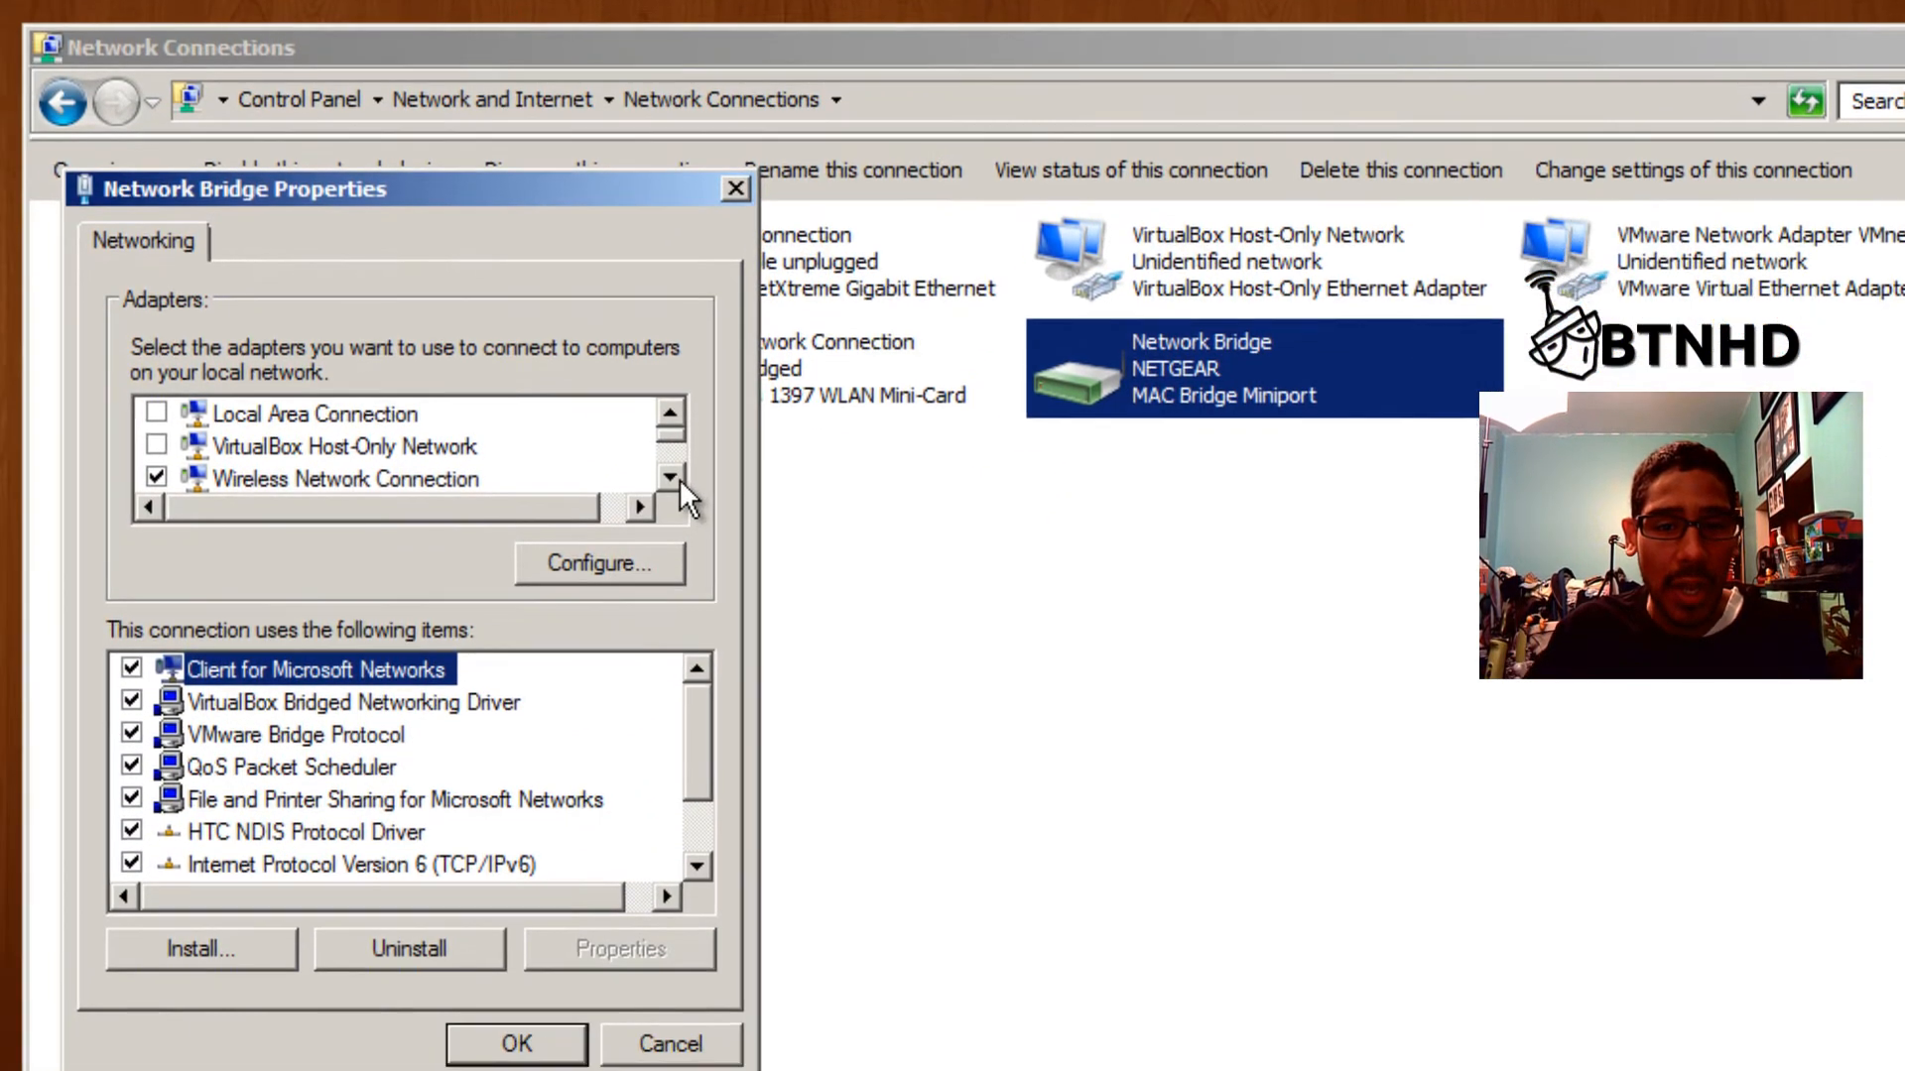
left_click(489, 703)
left_click(489, 702)
left_click(735, 411)
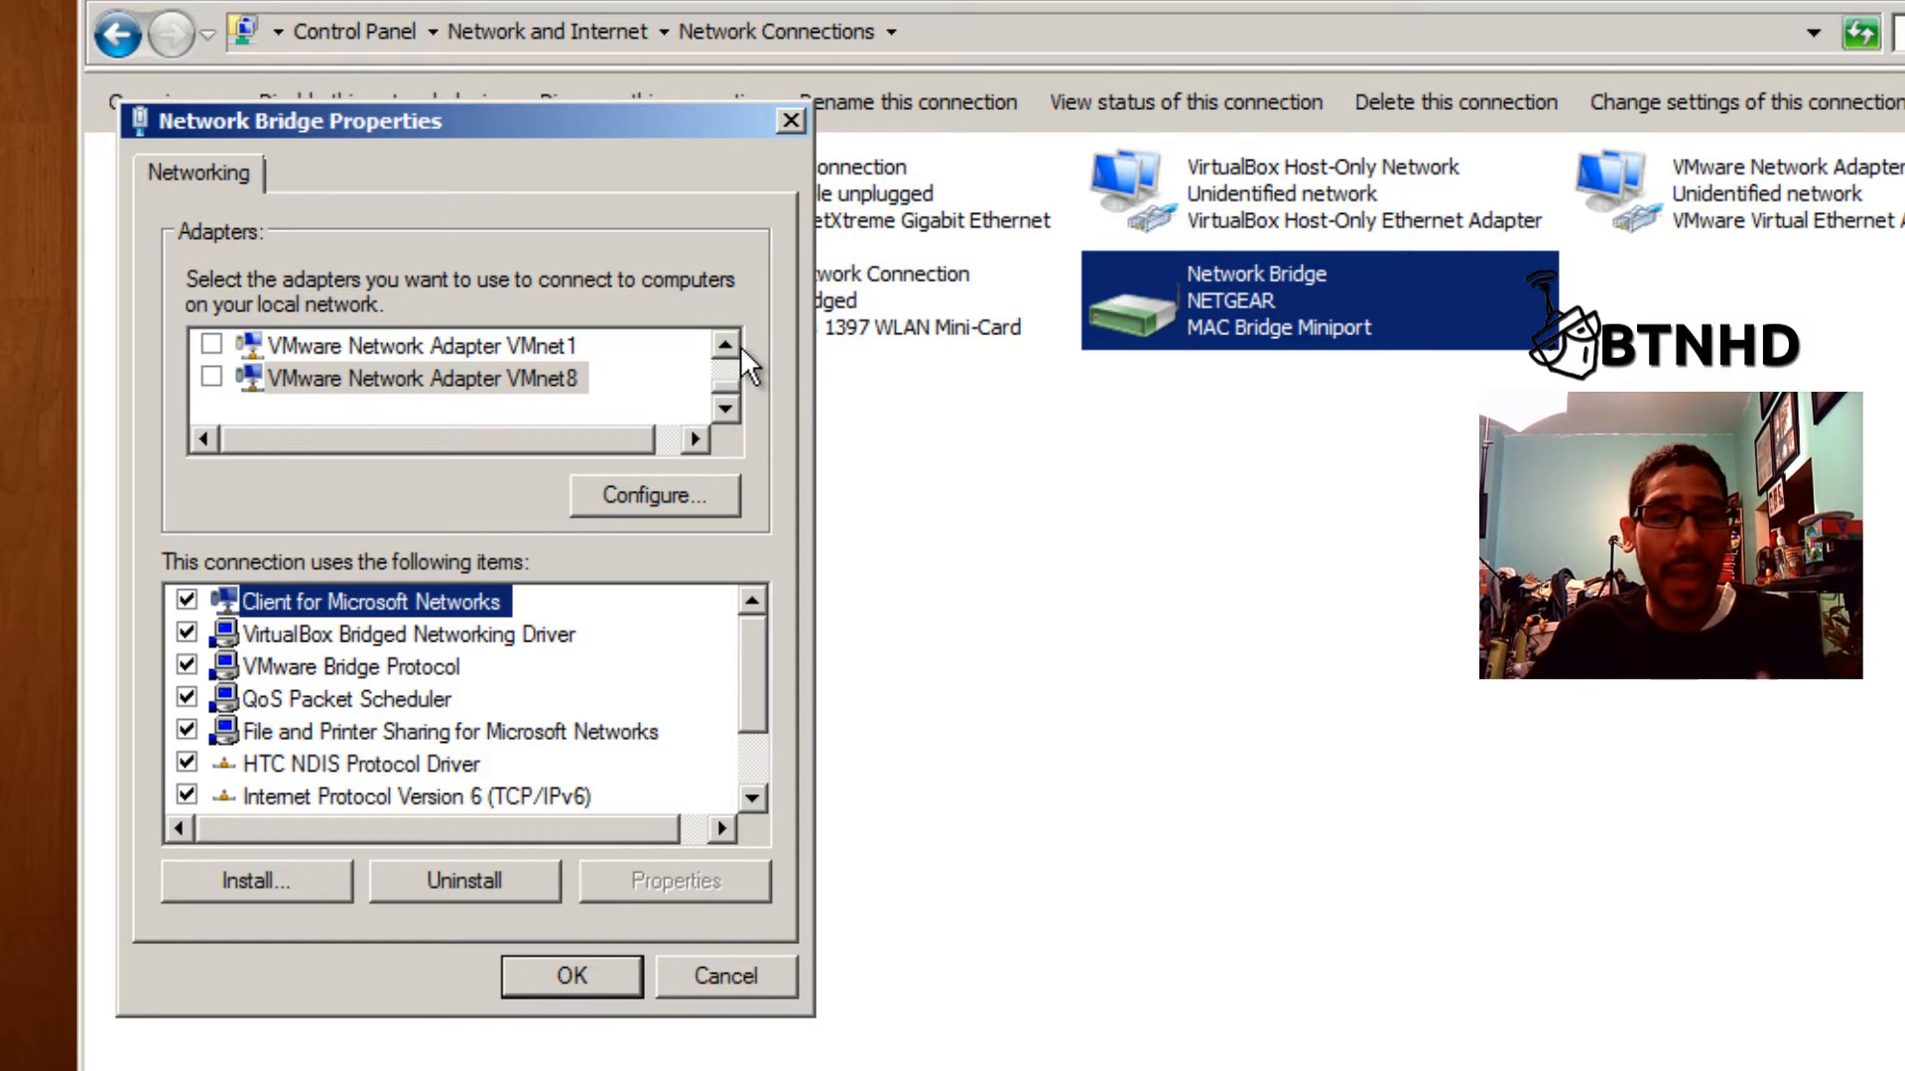
Try to add VMware Network Adapter VMnet8 to the Network Bridge, dismiss the warning and cancel the properties.
left_click(215, 376)
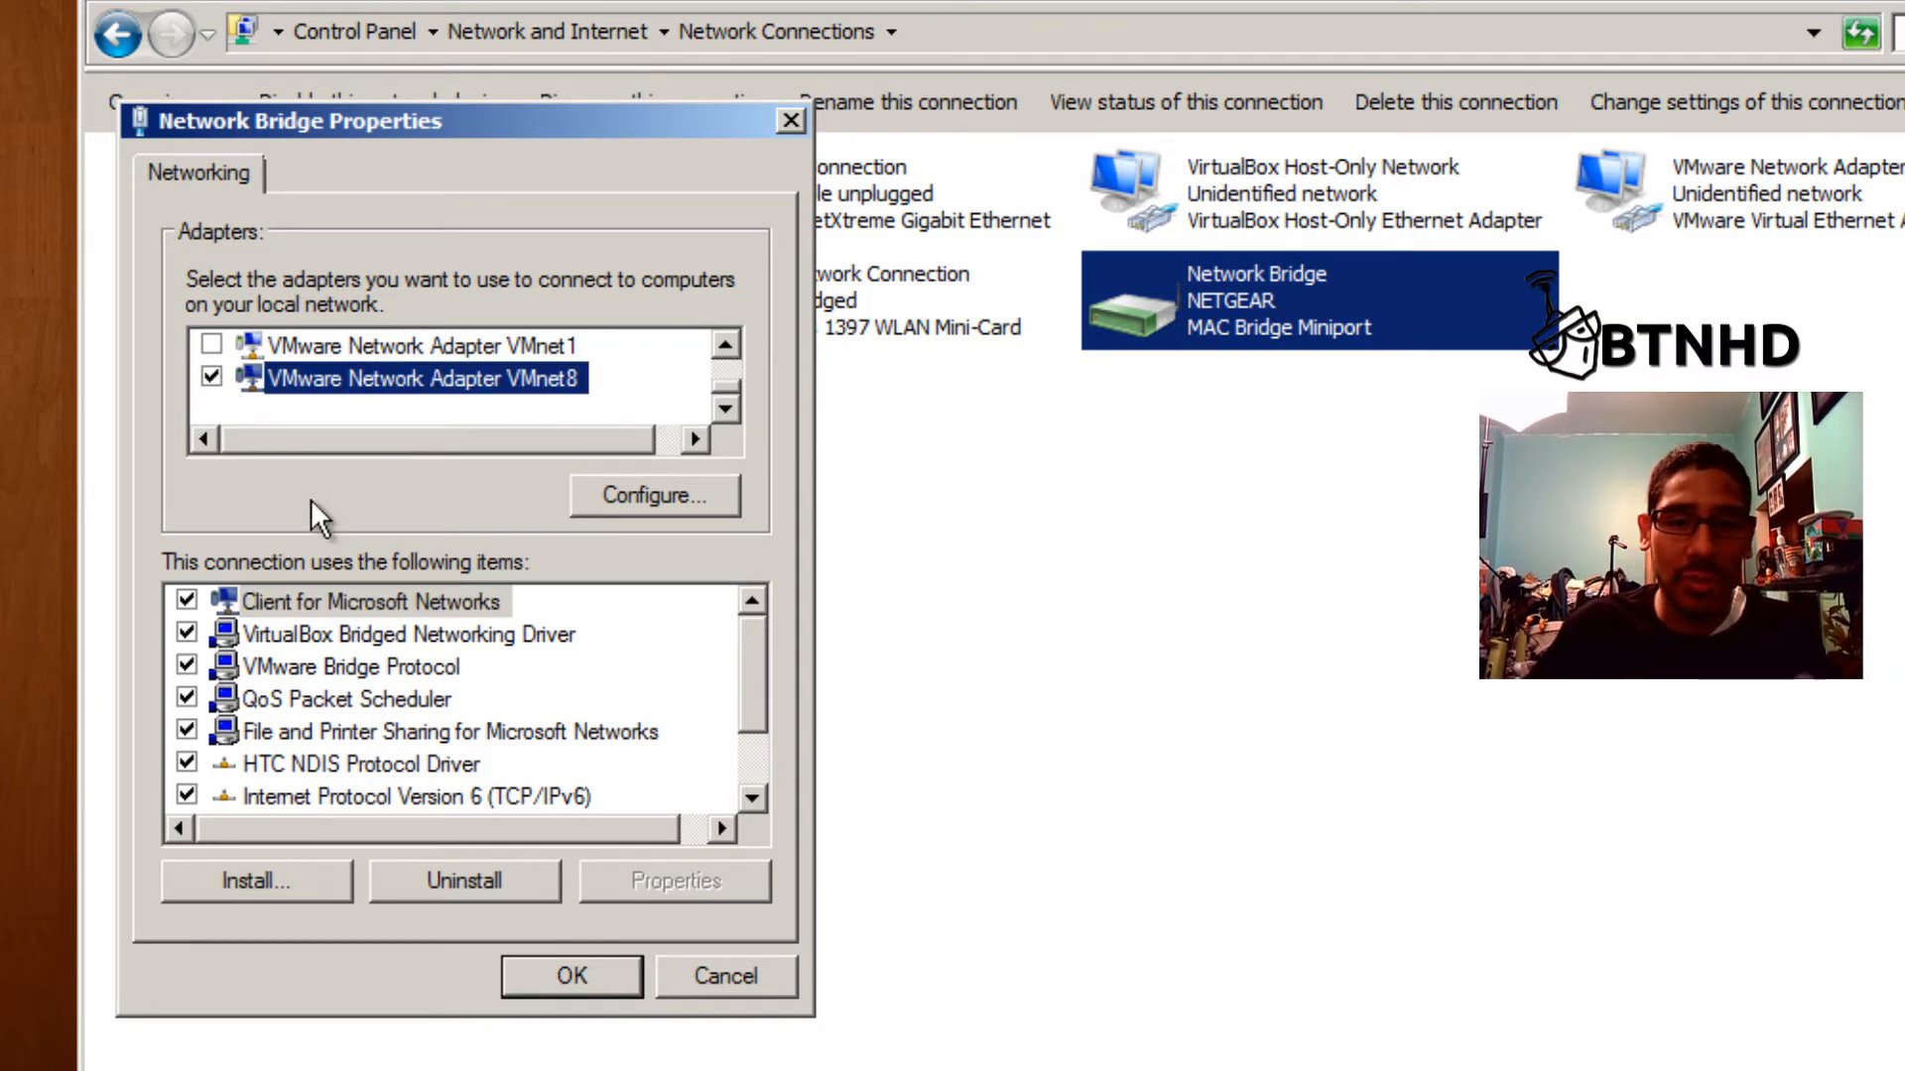
left_click(571, 977)
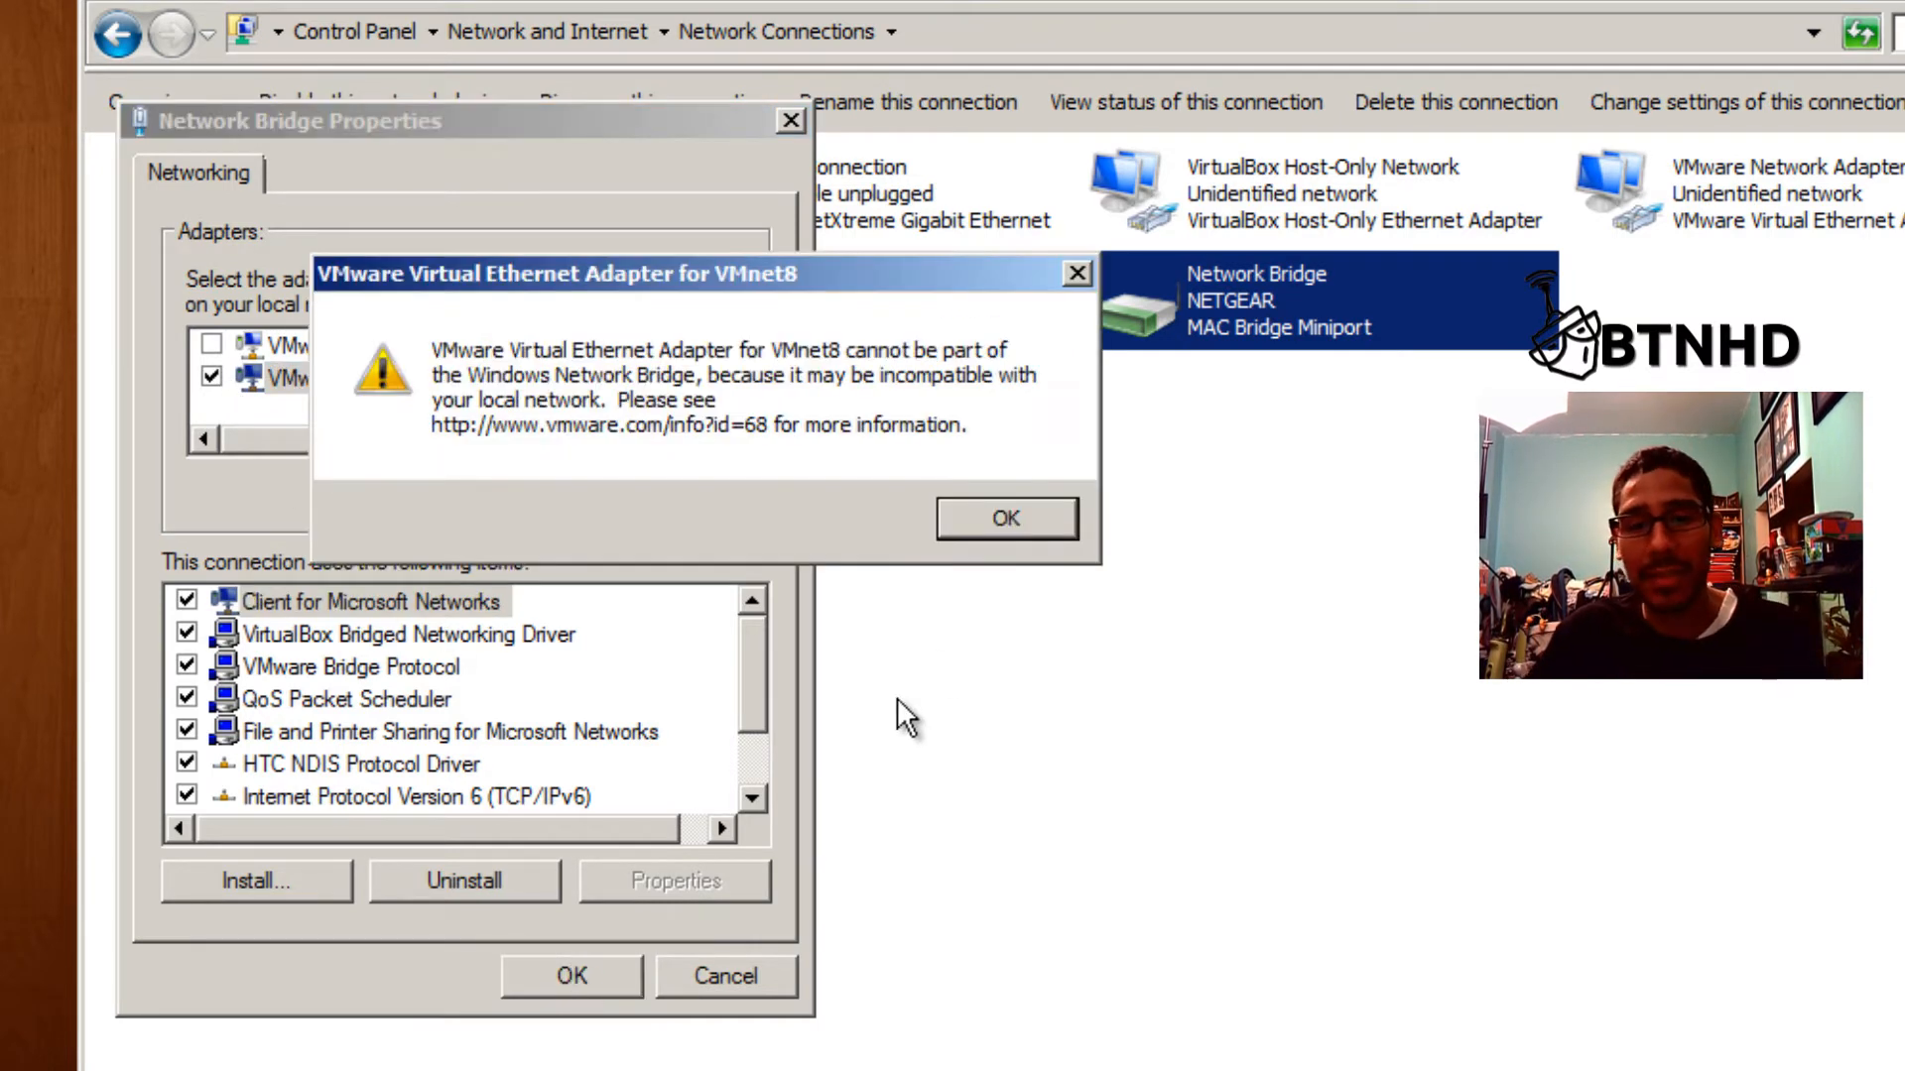
left_click(995, 526)
left_click(697, 982)
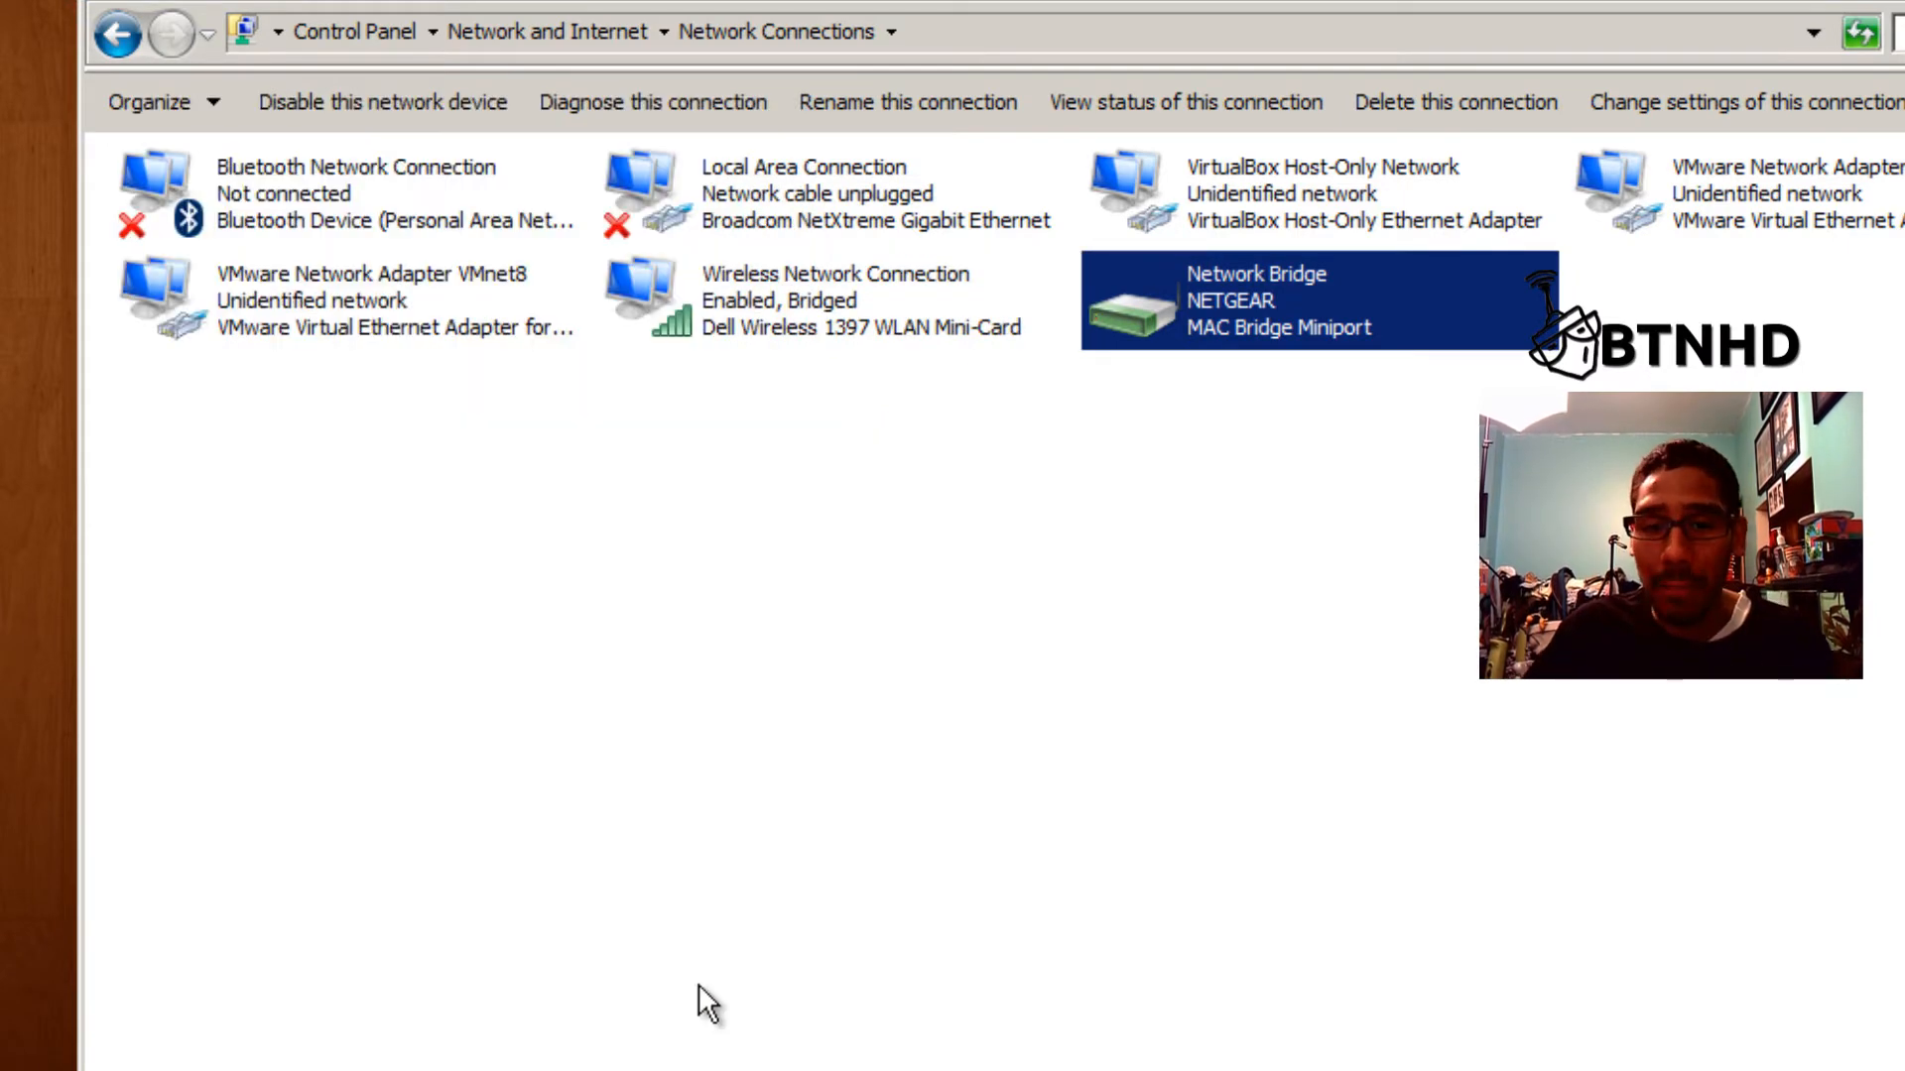
Open brigde_mode_vmware.txt from the desktop in Notepad++.
left_click(785, 862)
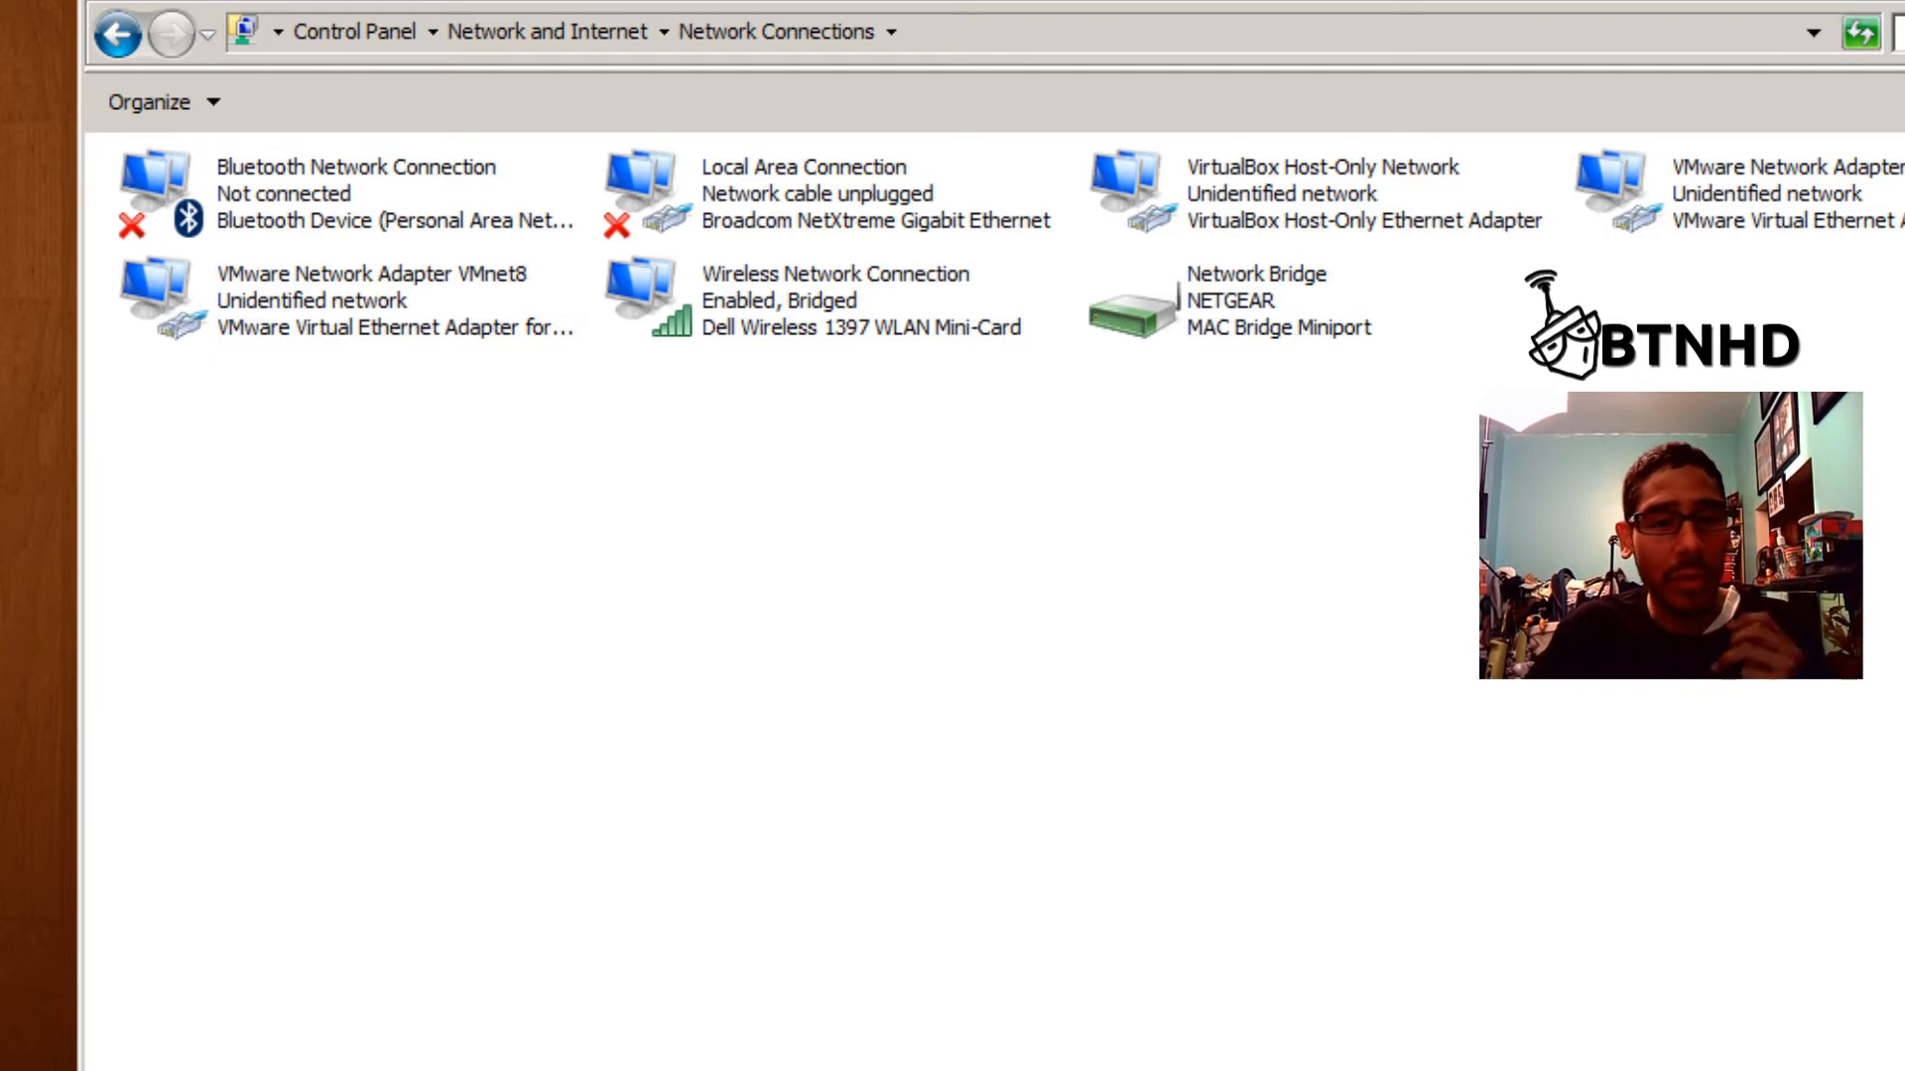
right_click(85, 389)
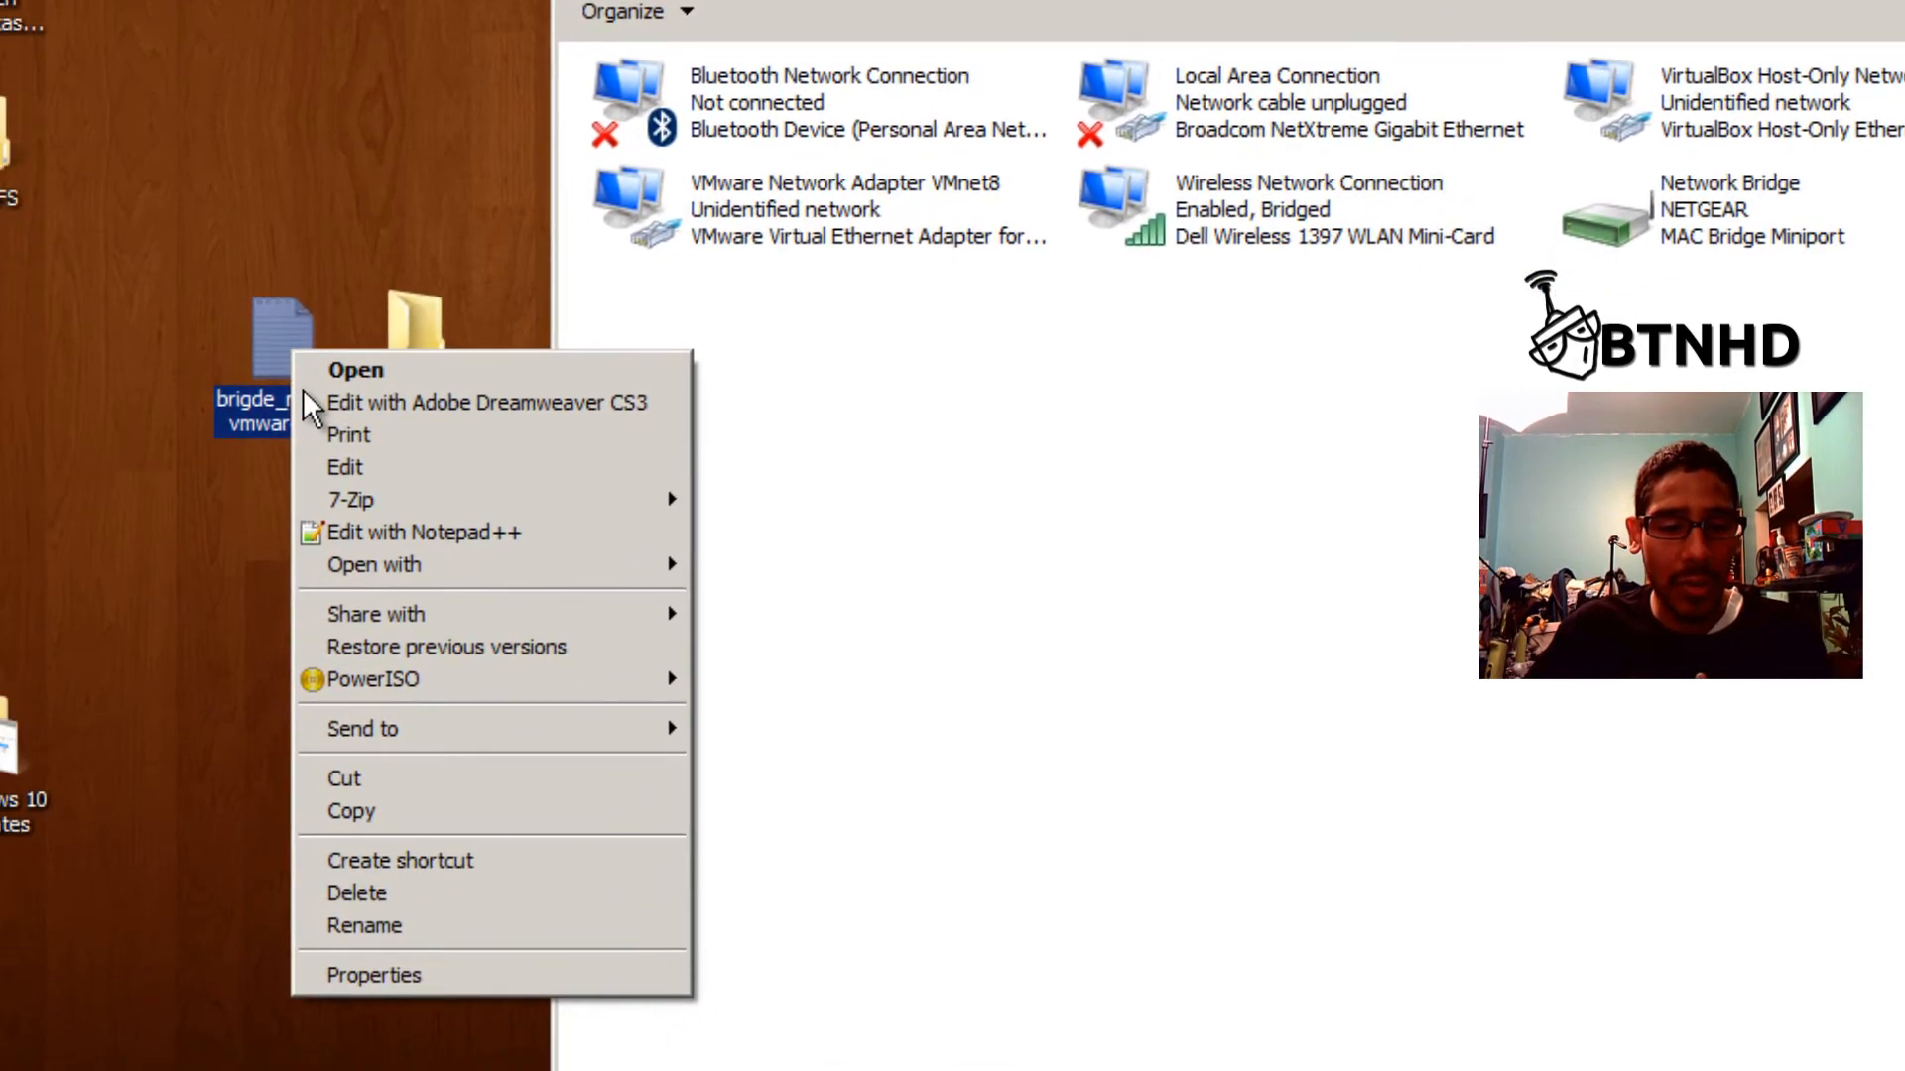
left_click(422, 533)
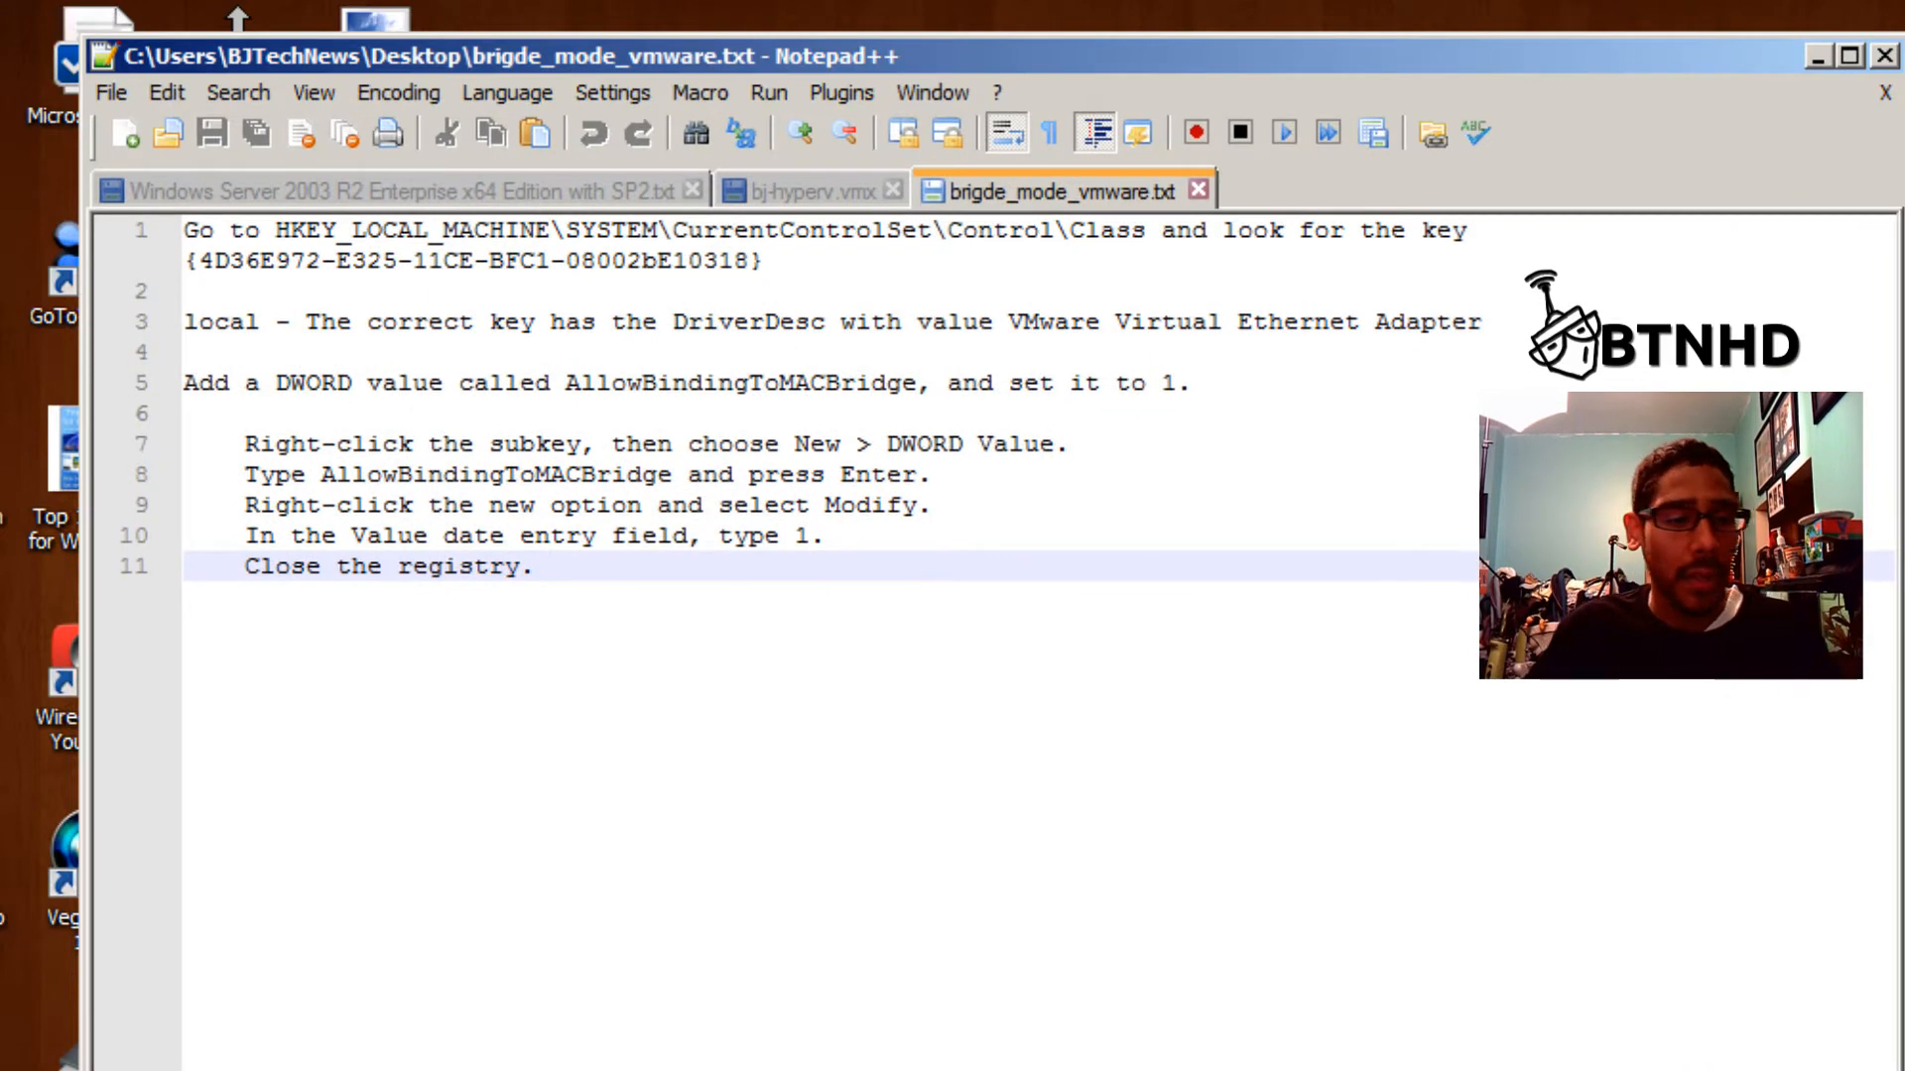
Launch Registry Editor on the host by running regedit.
left_click(52, 1048)
type("r")
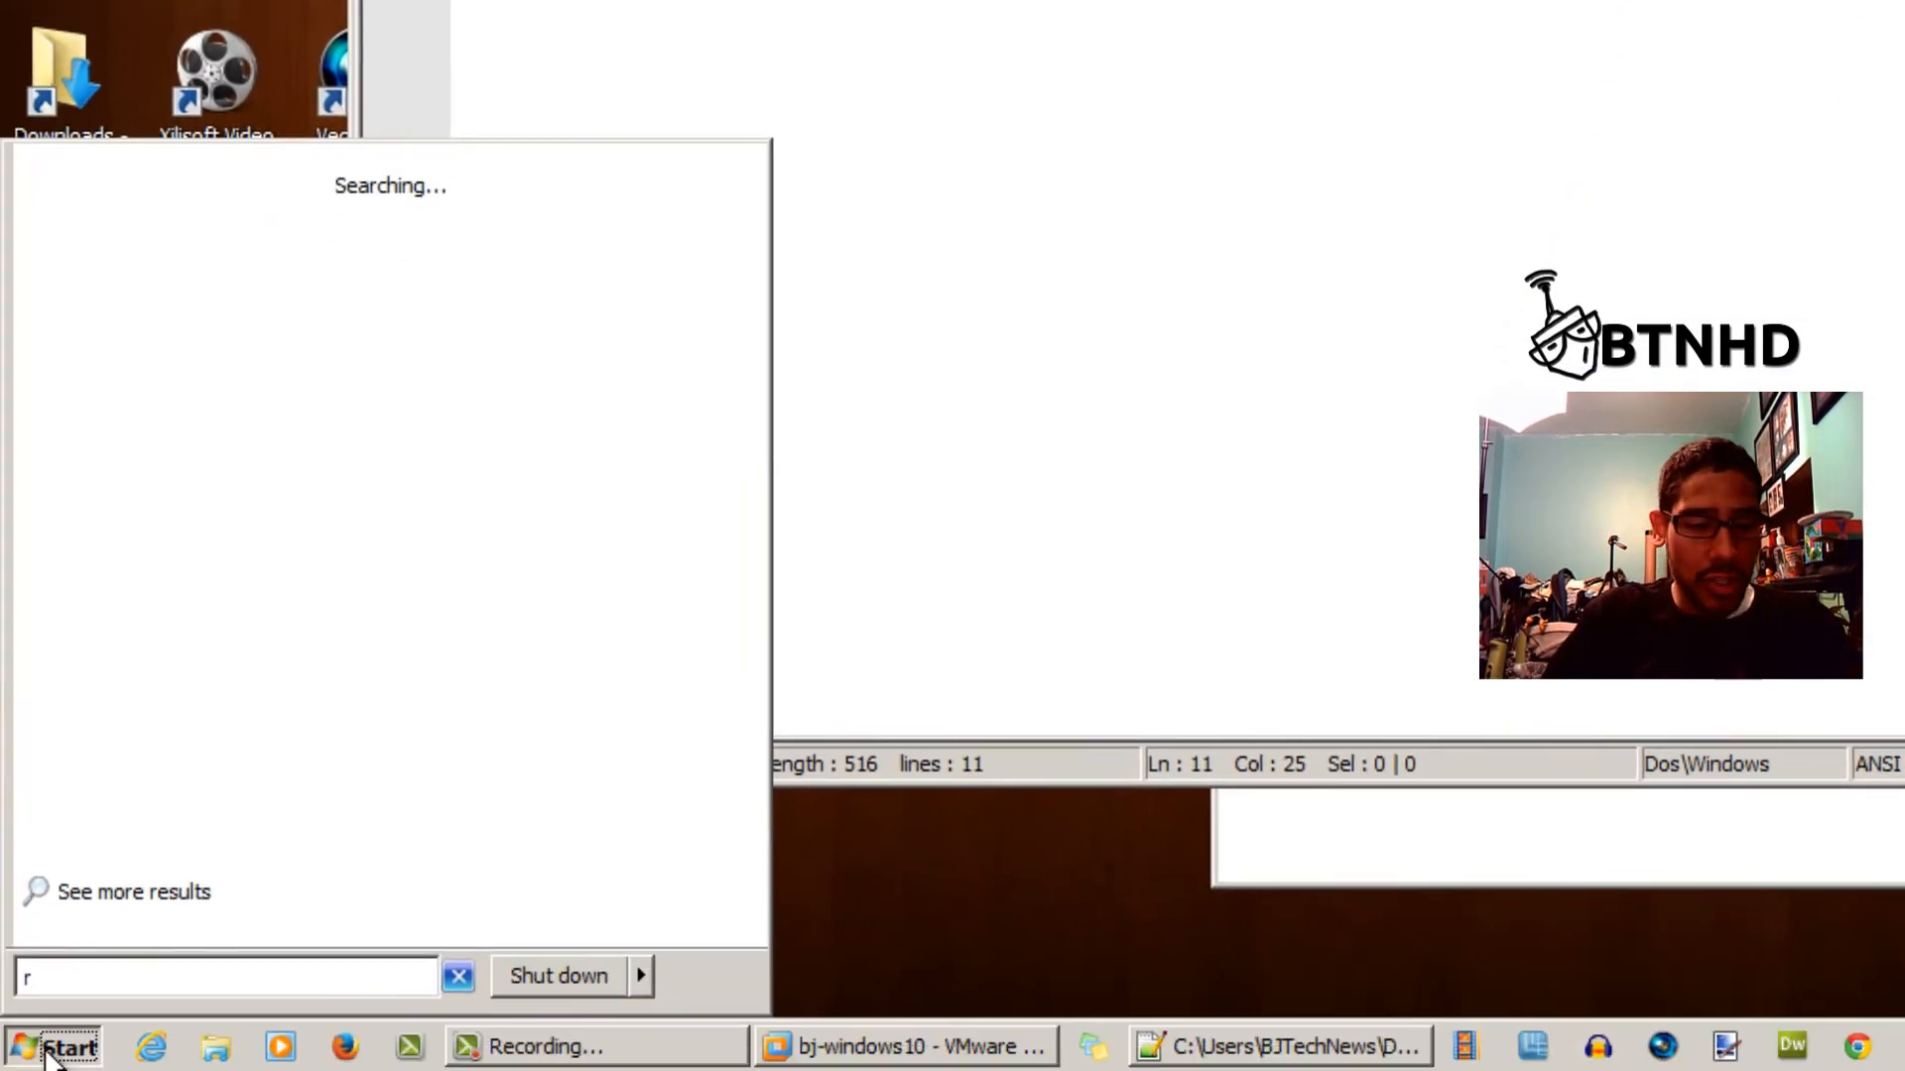
type("ed")
key("BackSpace")
type("gedit")
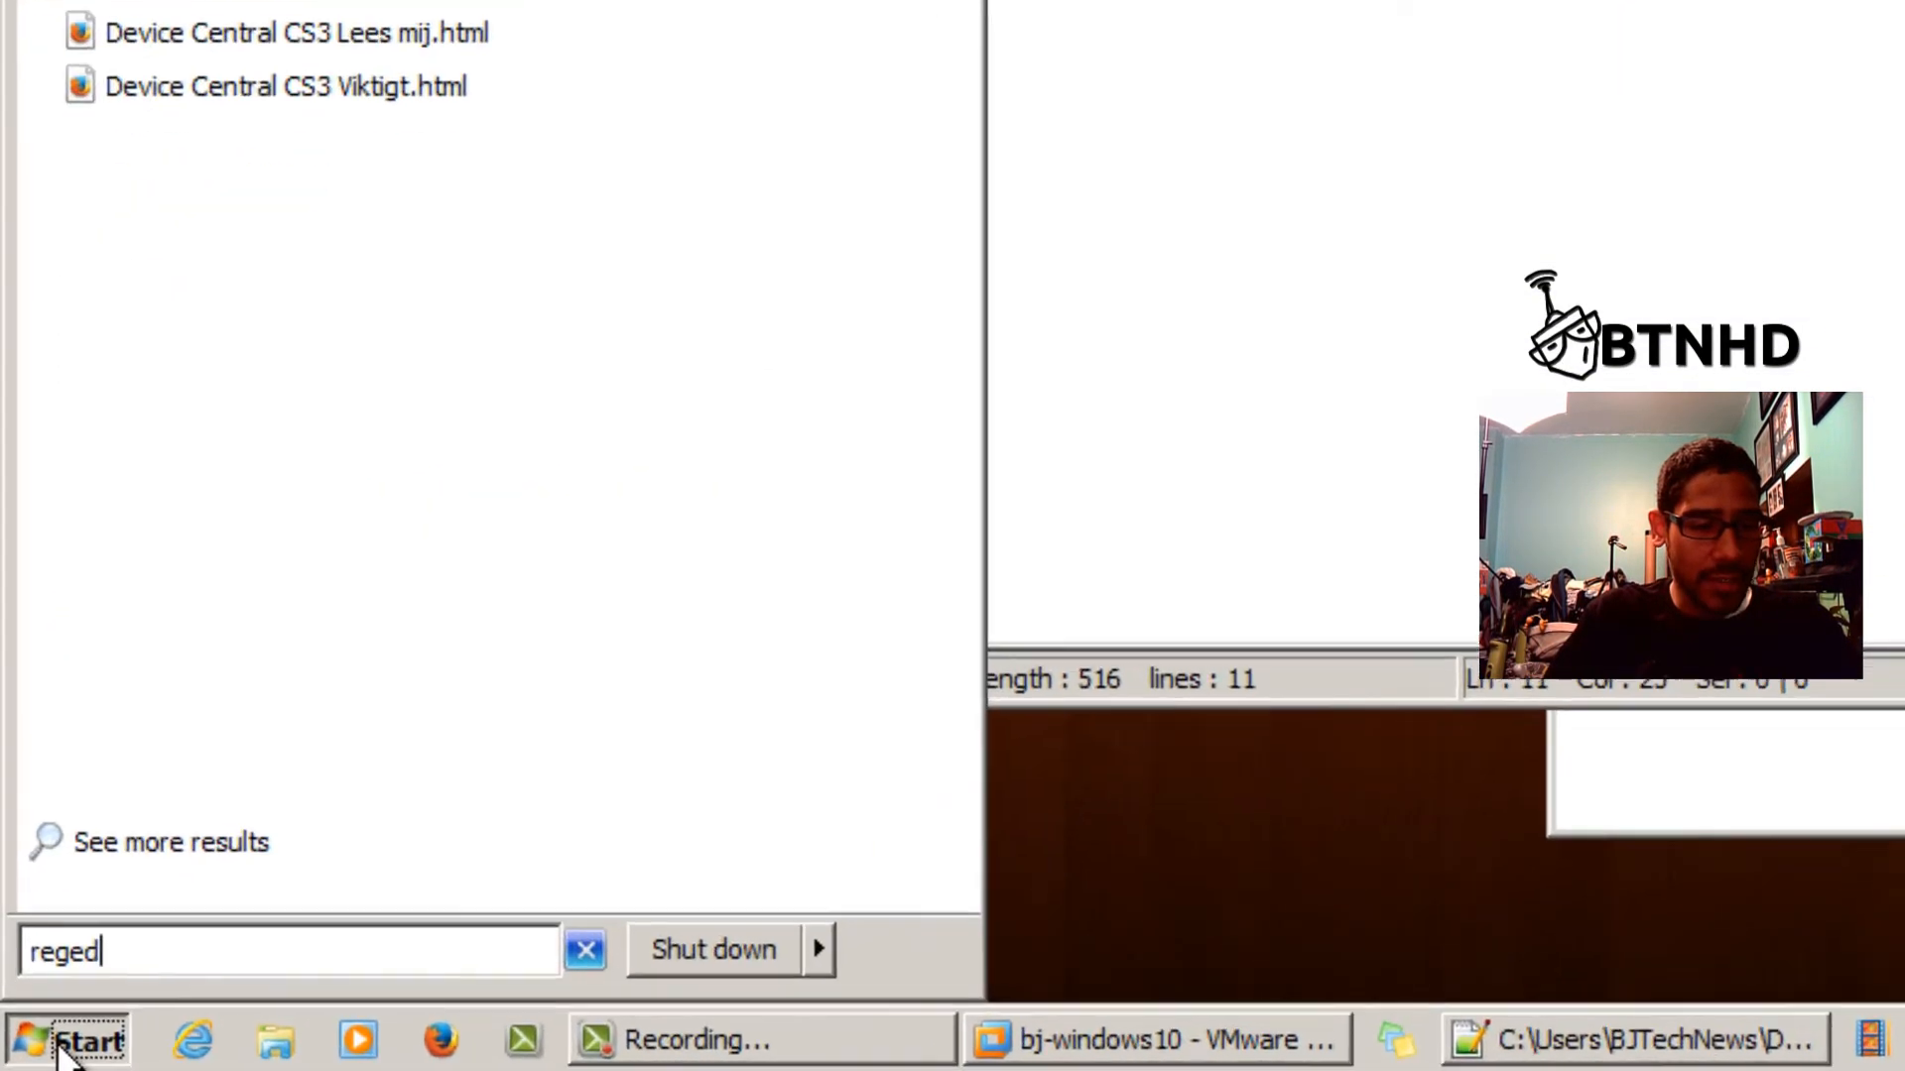
key("Return")
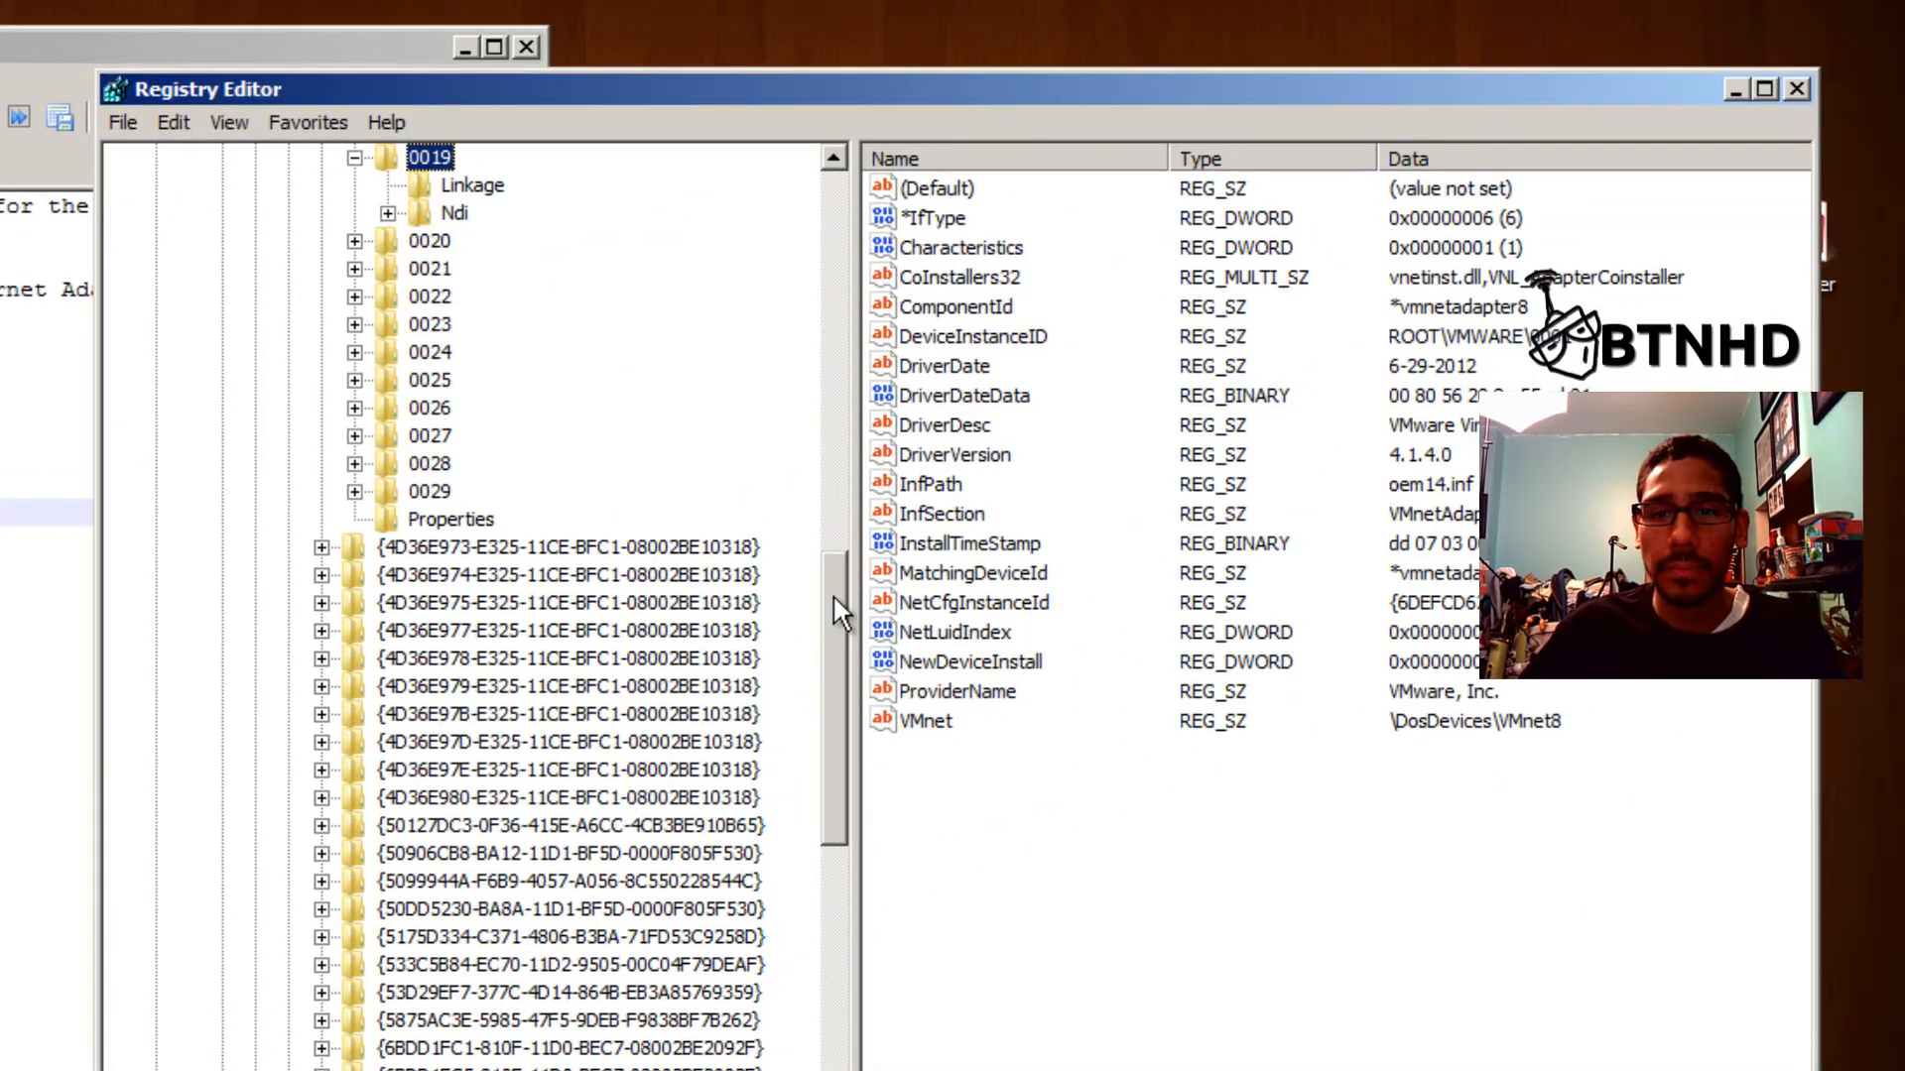
Navigate the registry to HKEY_LOCAL_MACHINE\SYSTEM\CurrentControlSet\Control\Class.
left_click_drag(831, 594, 848, 199)
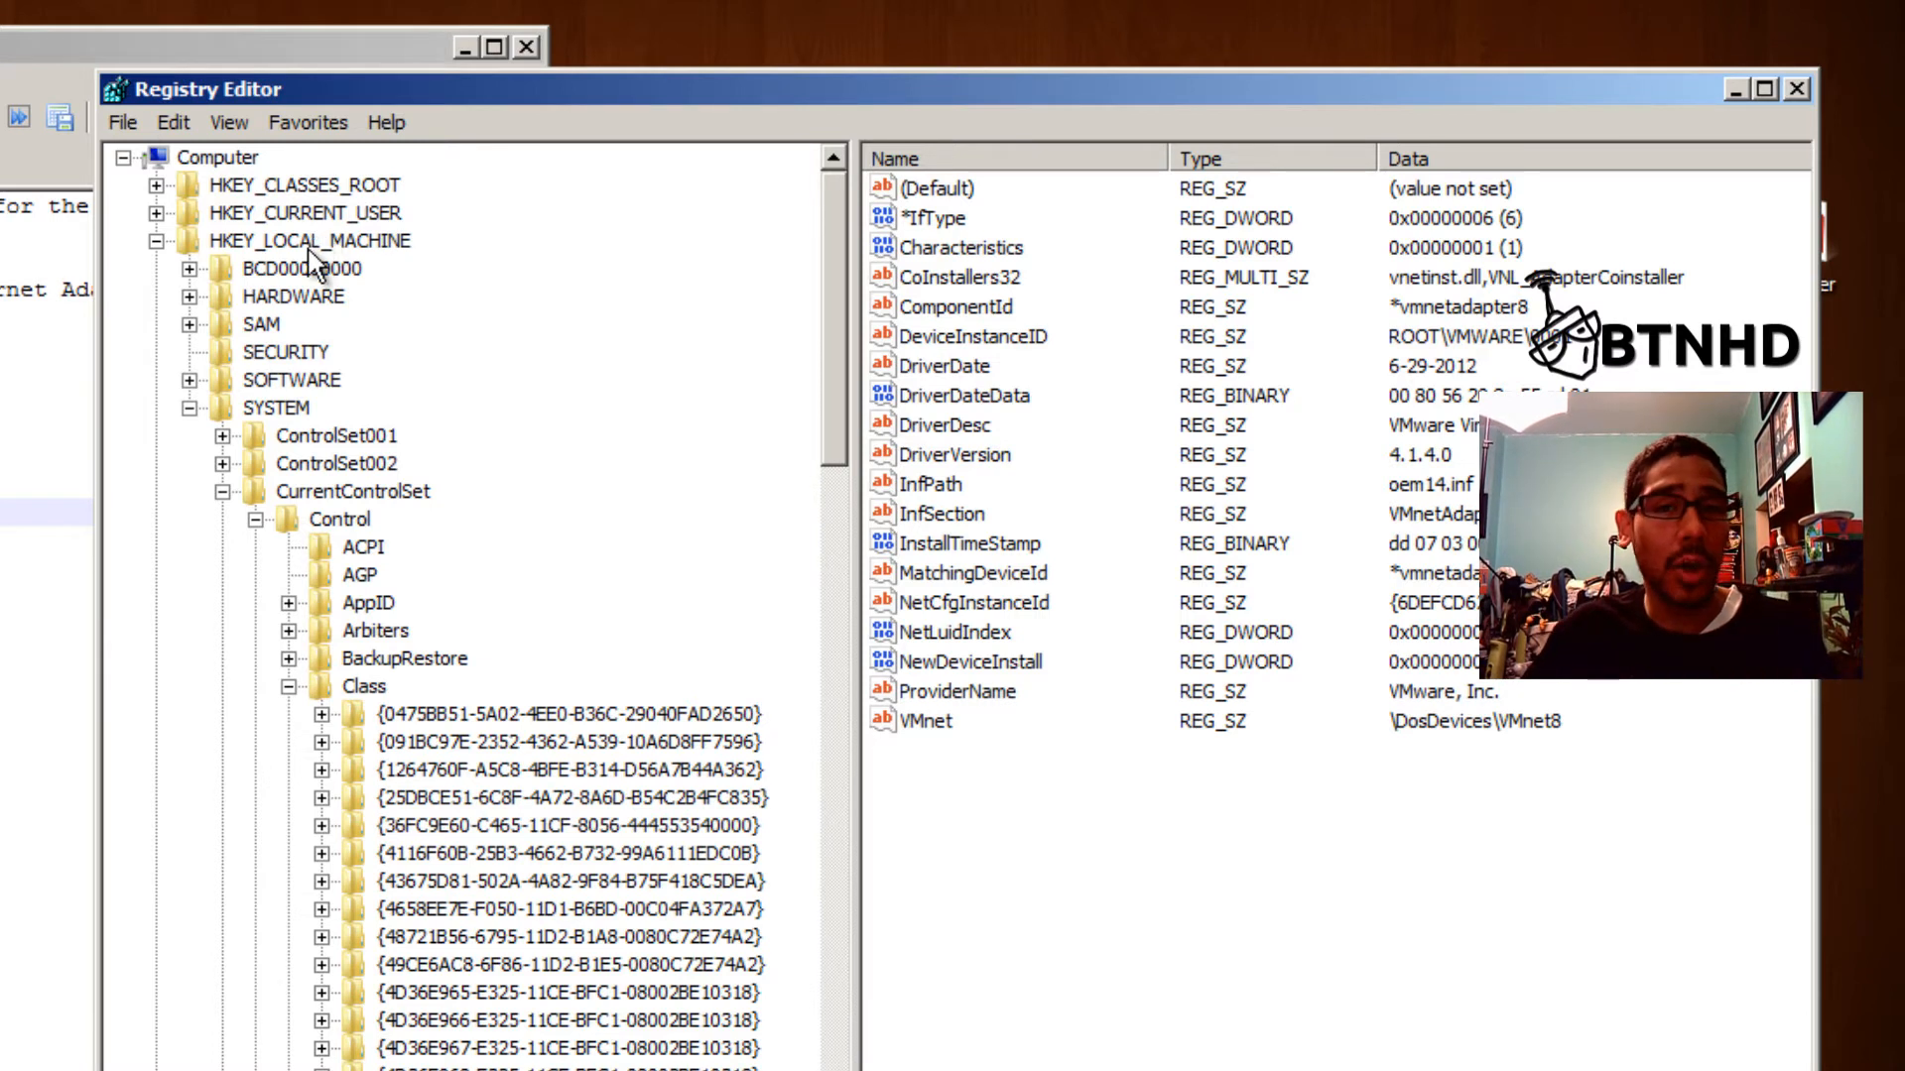
left_click(277, 410)
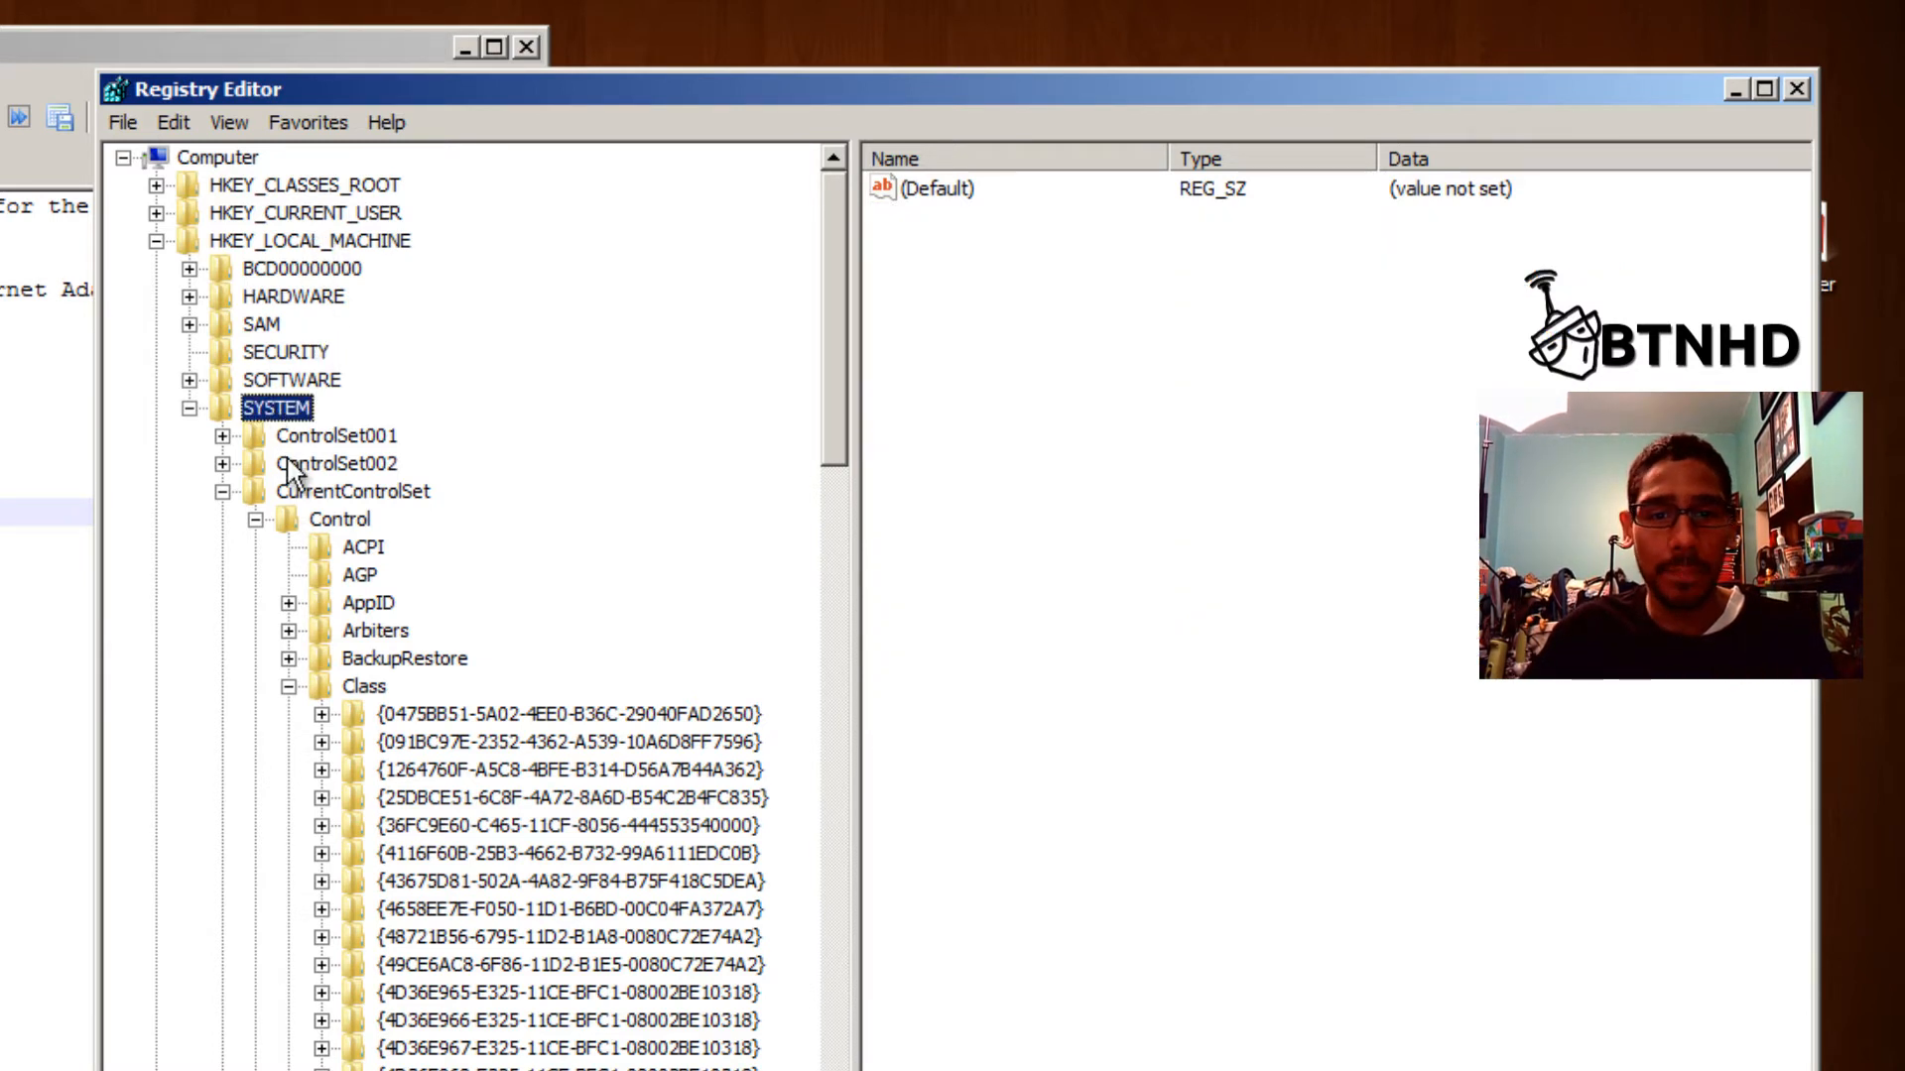
left_click(357, 497)
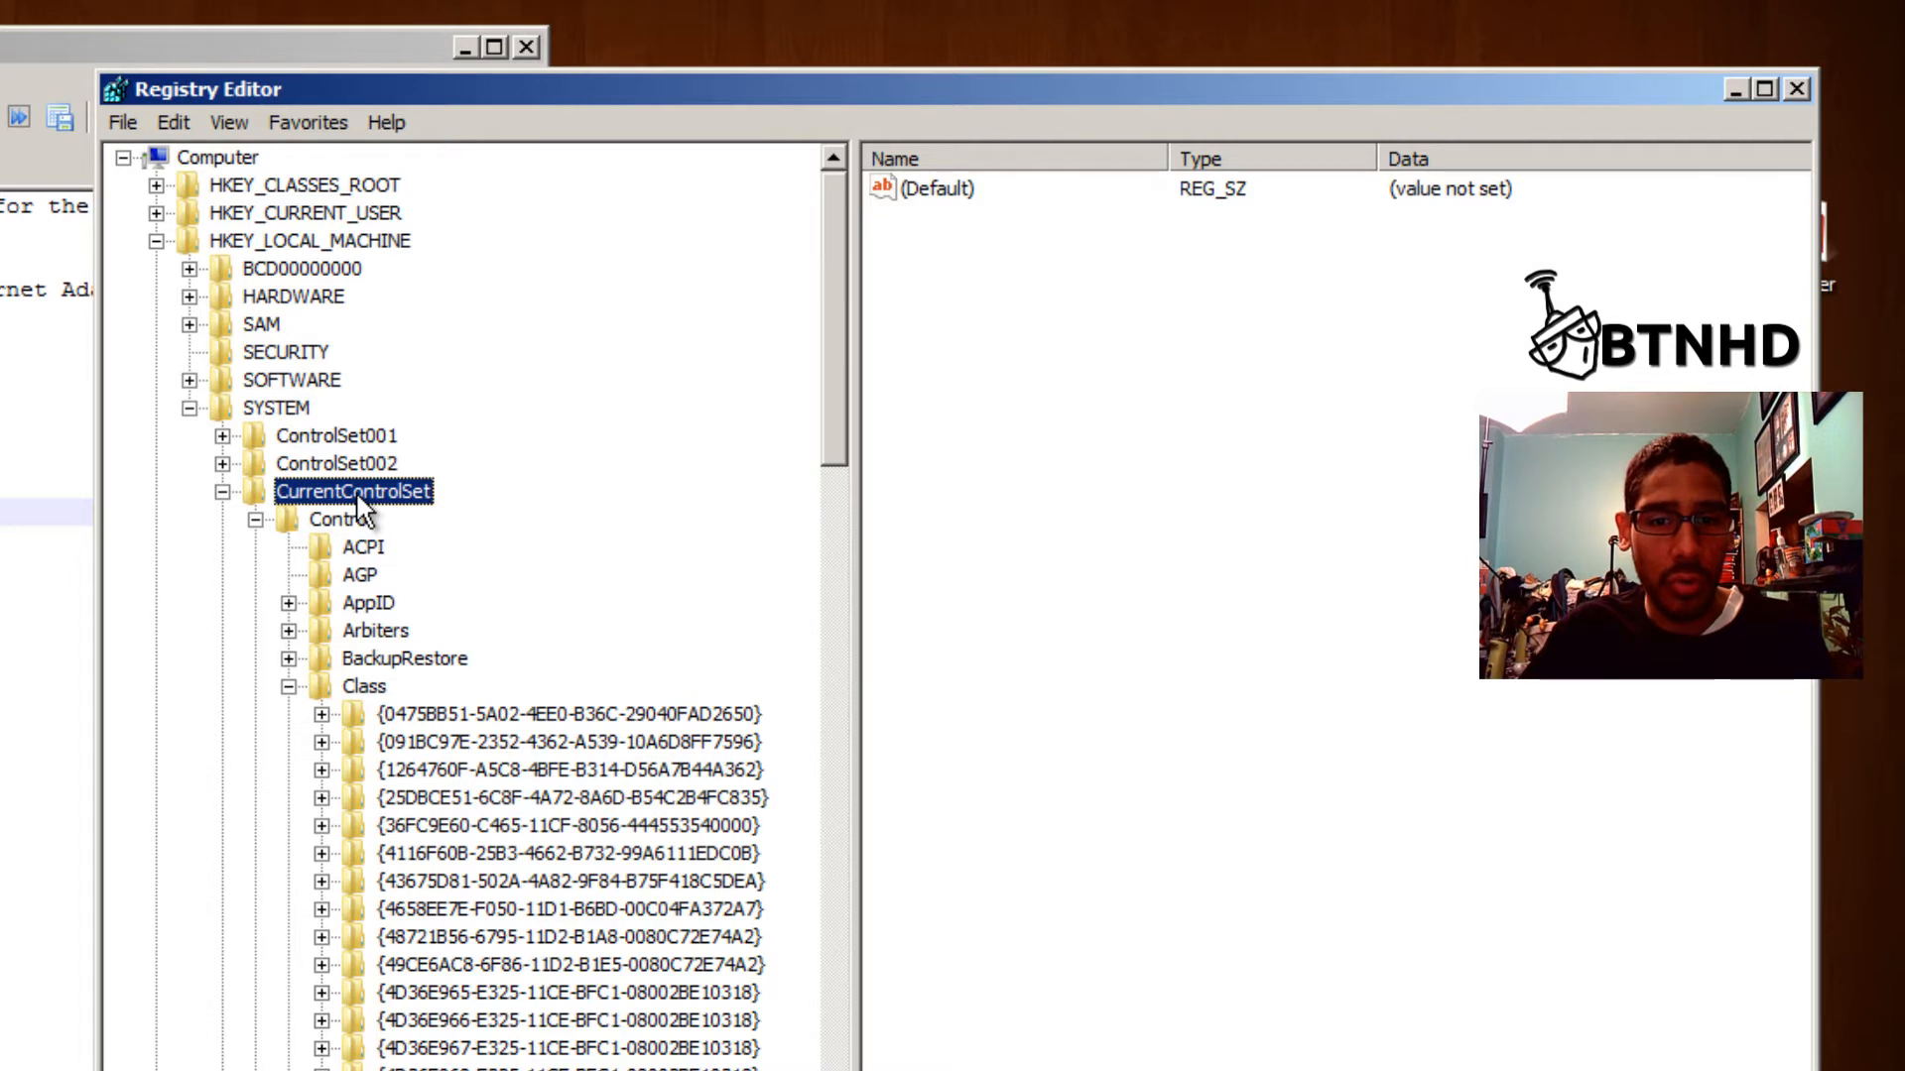
left_click(349, 517)
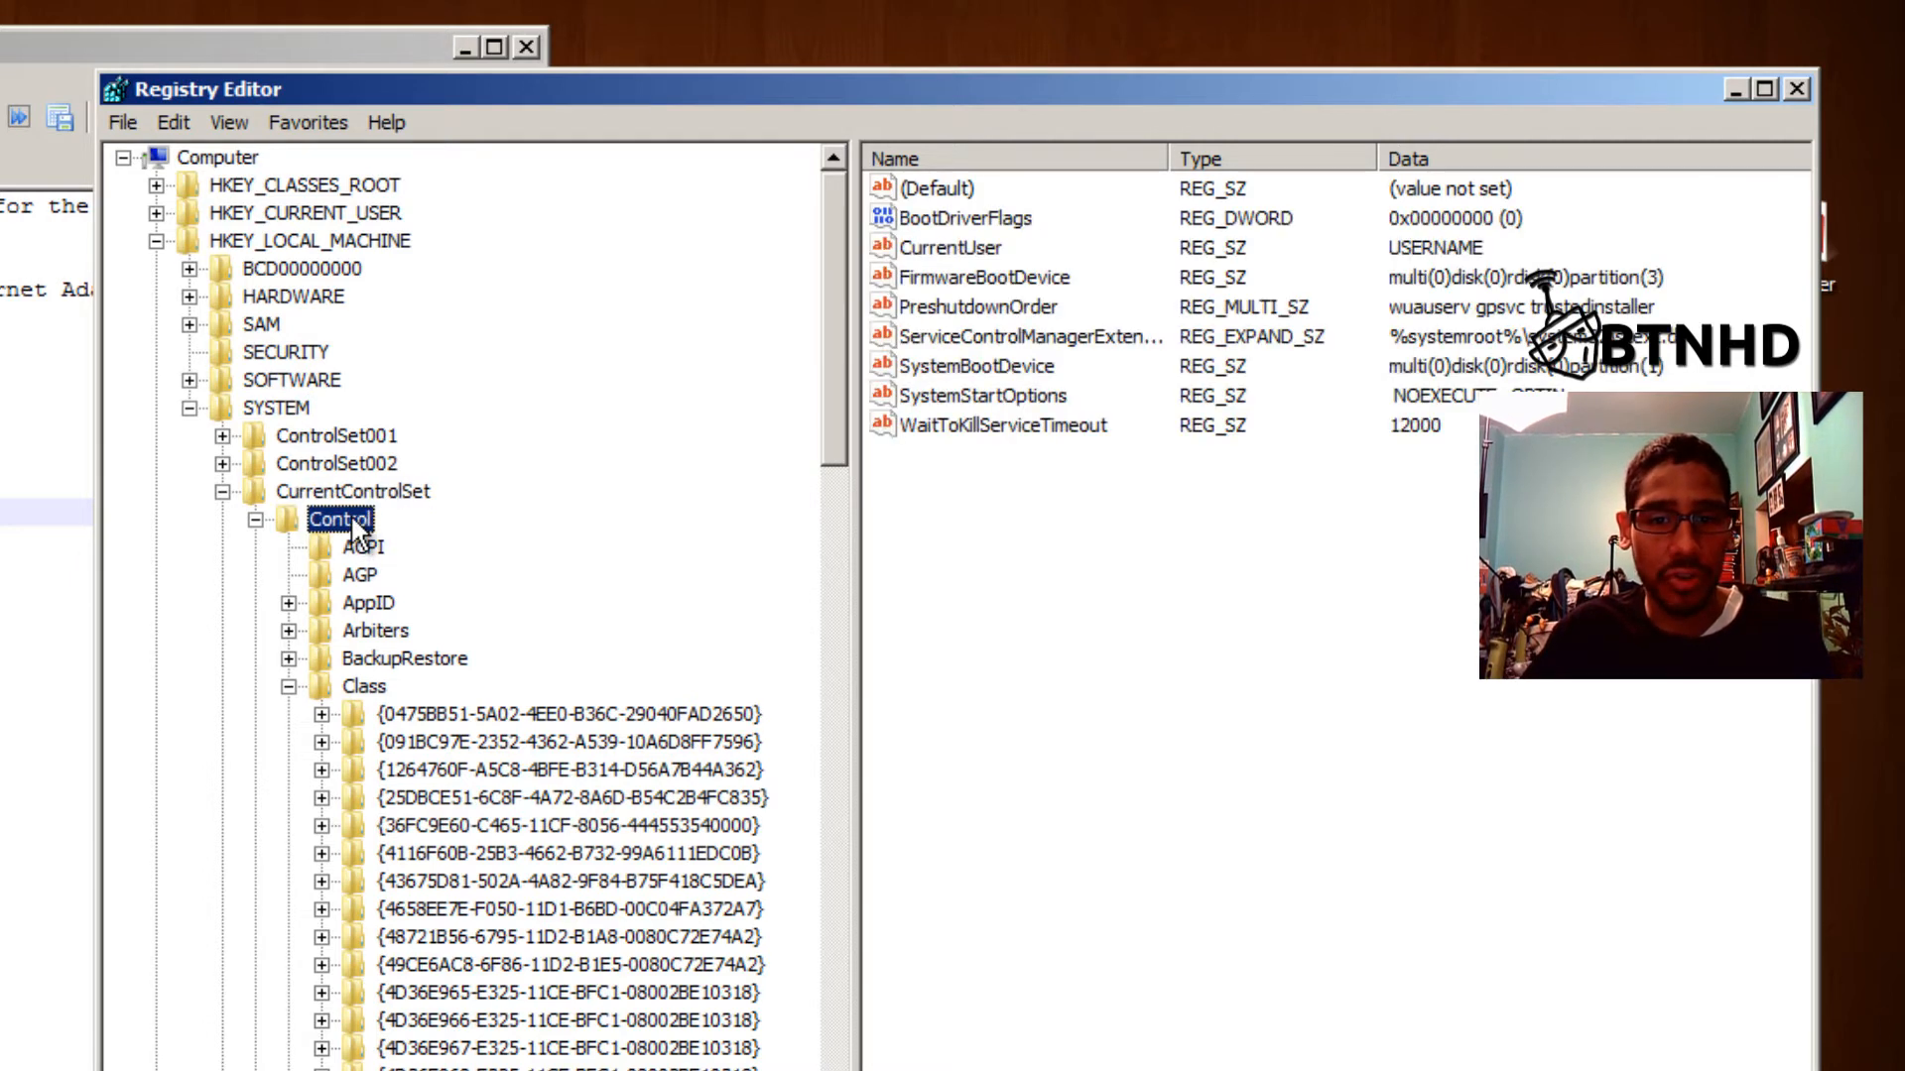
left_click(363, 686)
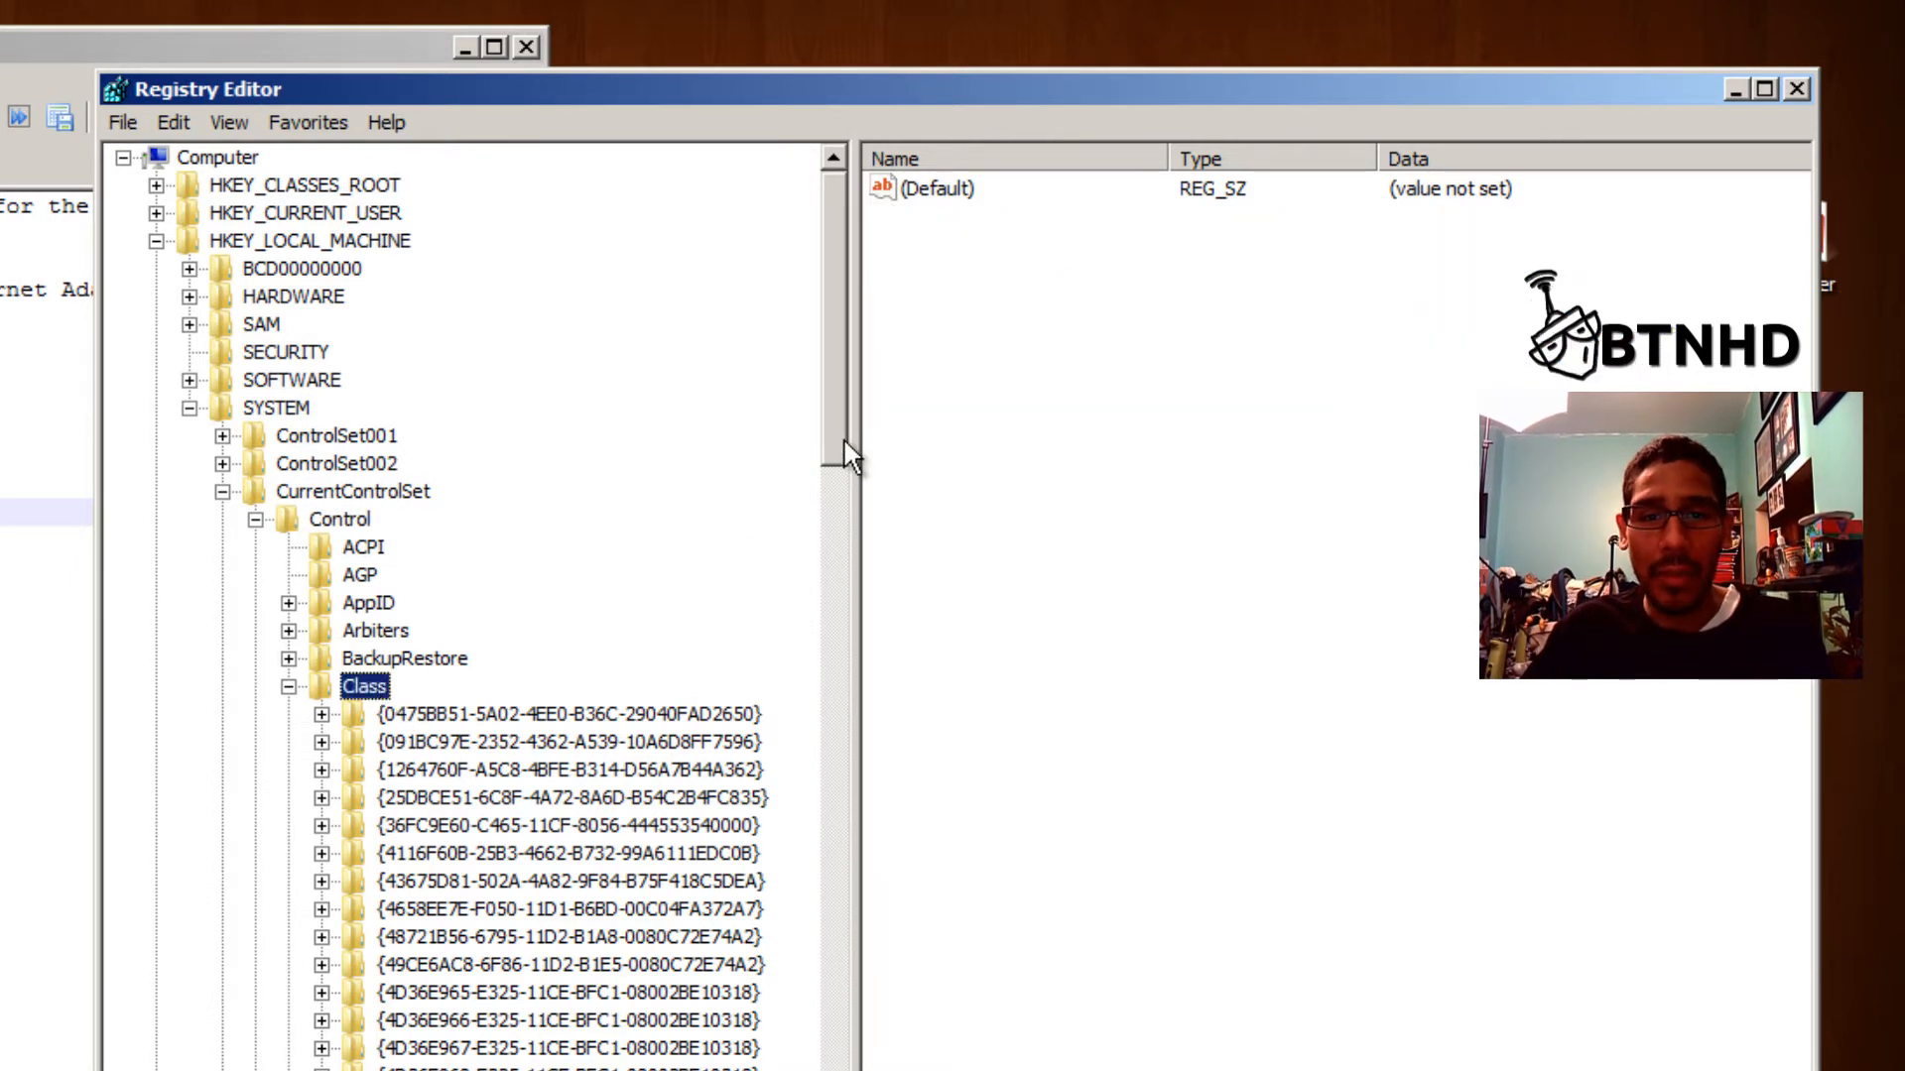
left_click_drag(844, 439, 842, 476)
Look up the key identifier in the notes and select subkey {4D36E972-E325-11CE-BFC1-08002BE10318} under Class.
left_click(4, 47)
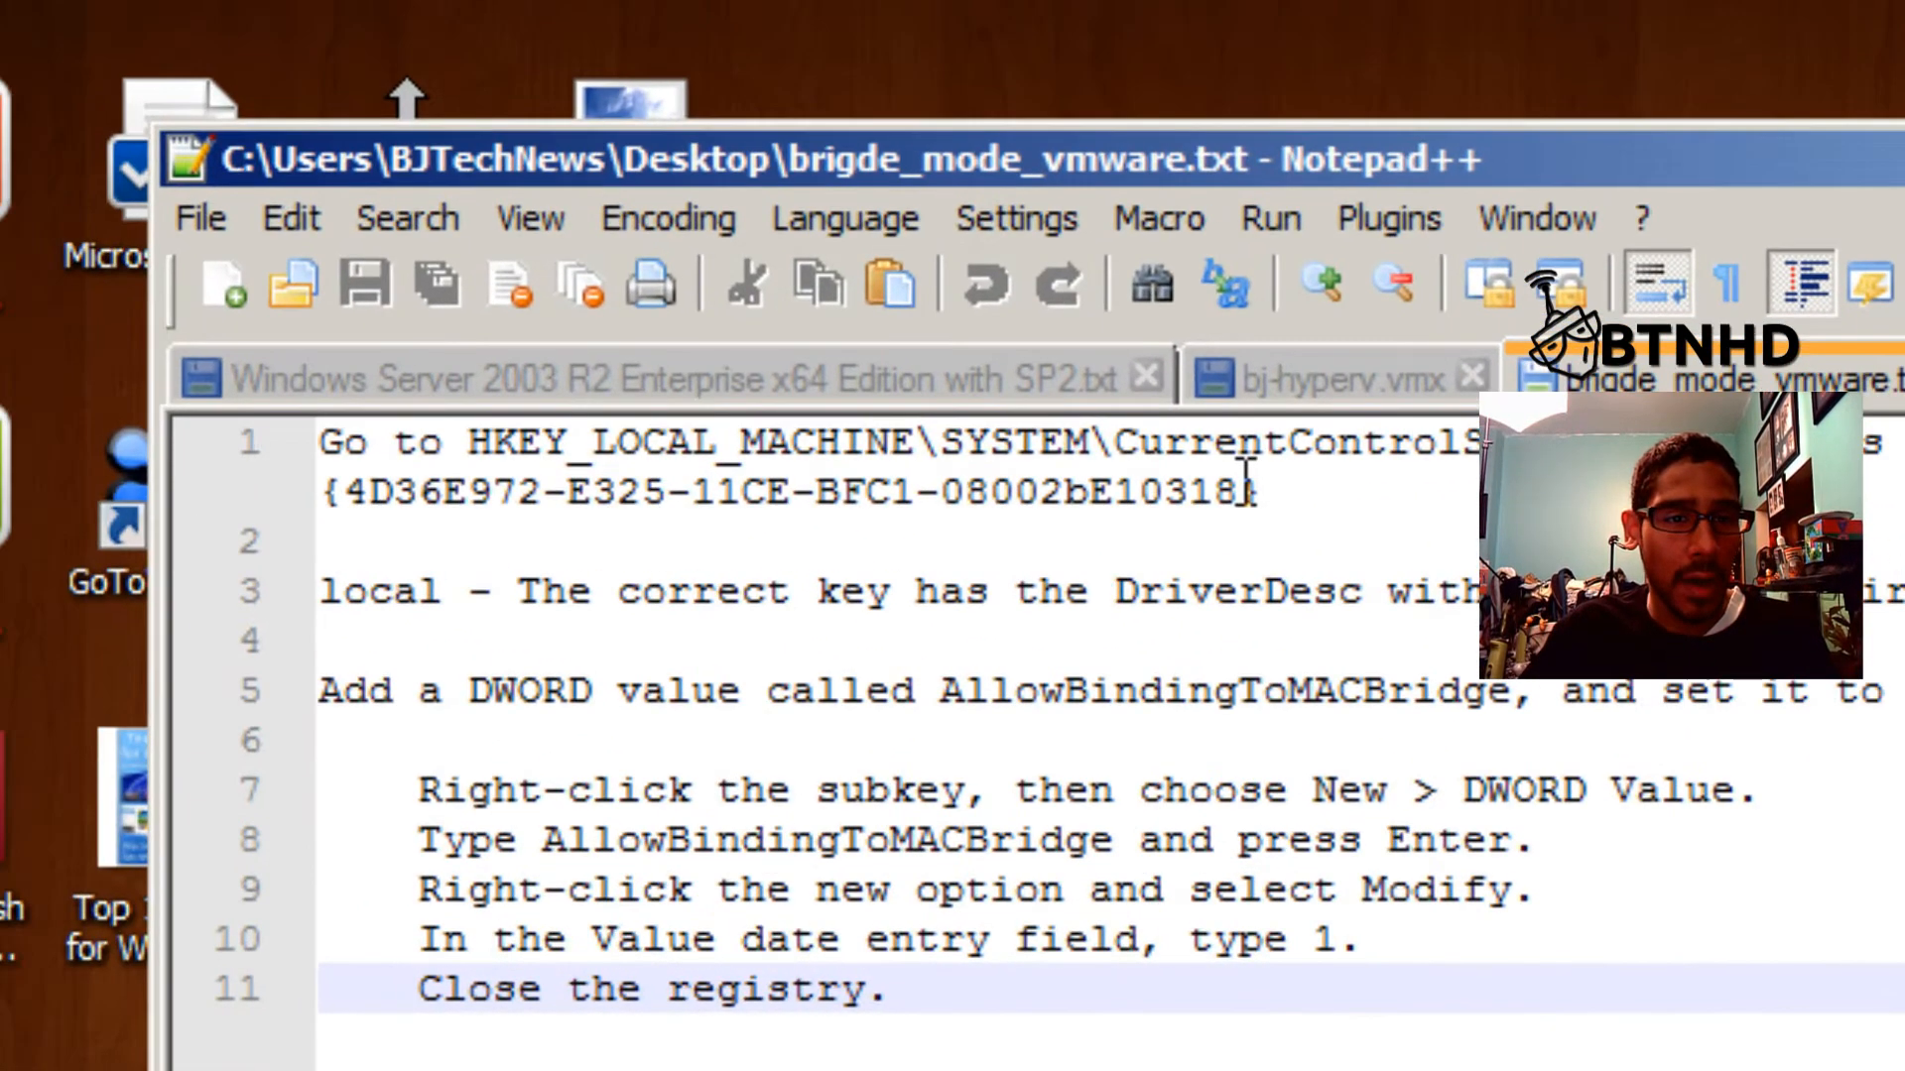
left_click_drag(1243, 482, 346, 487)
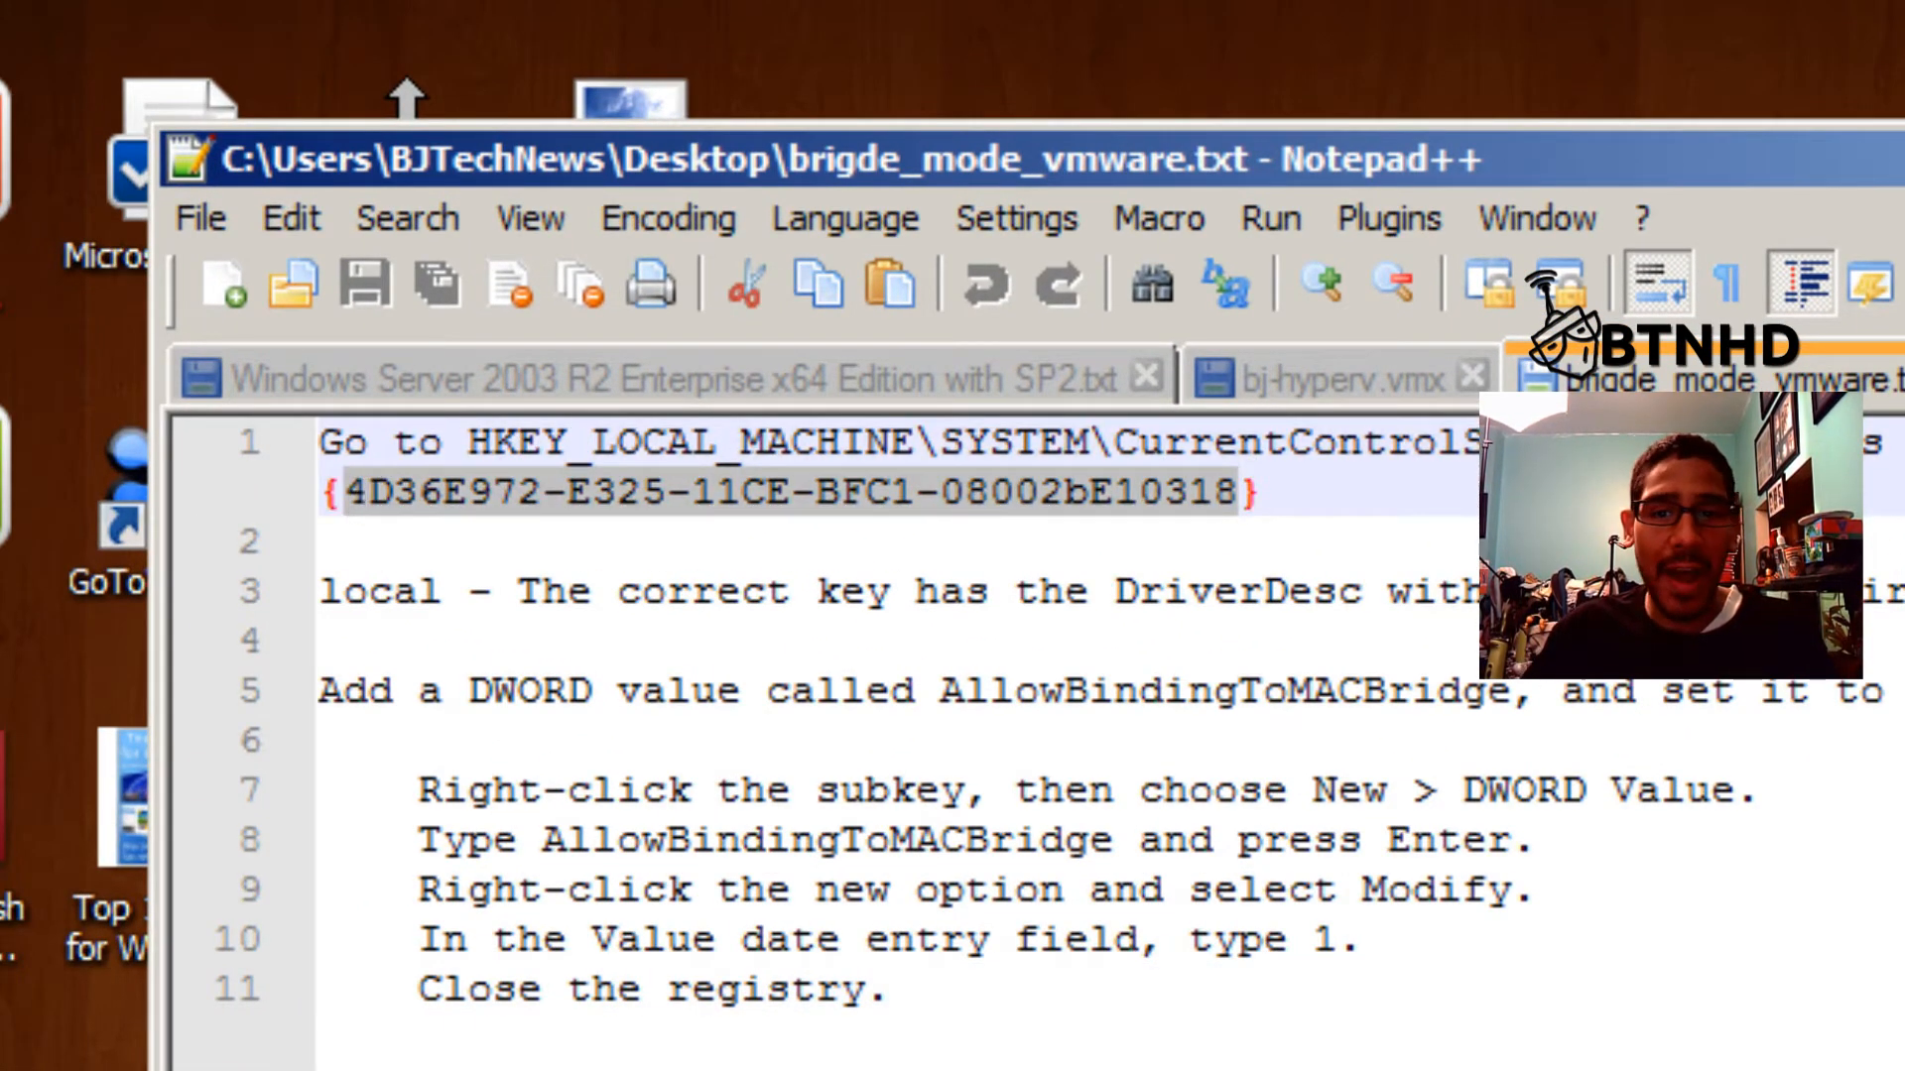
left_click(417, 962)
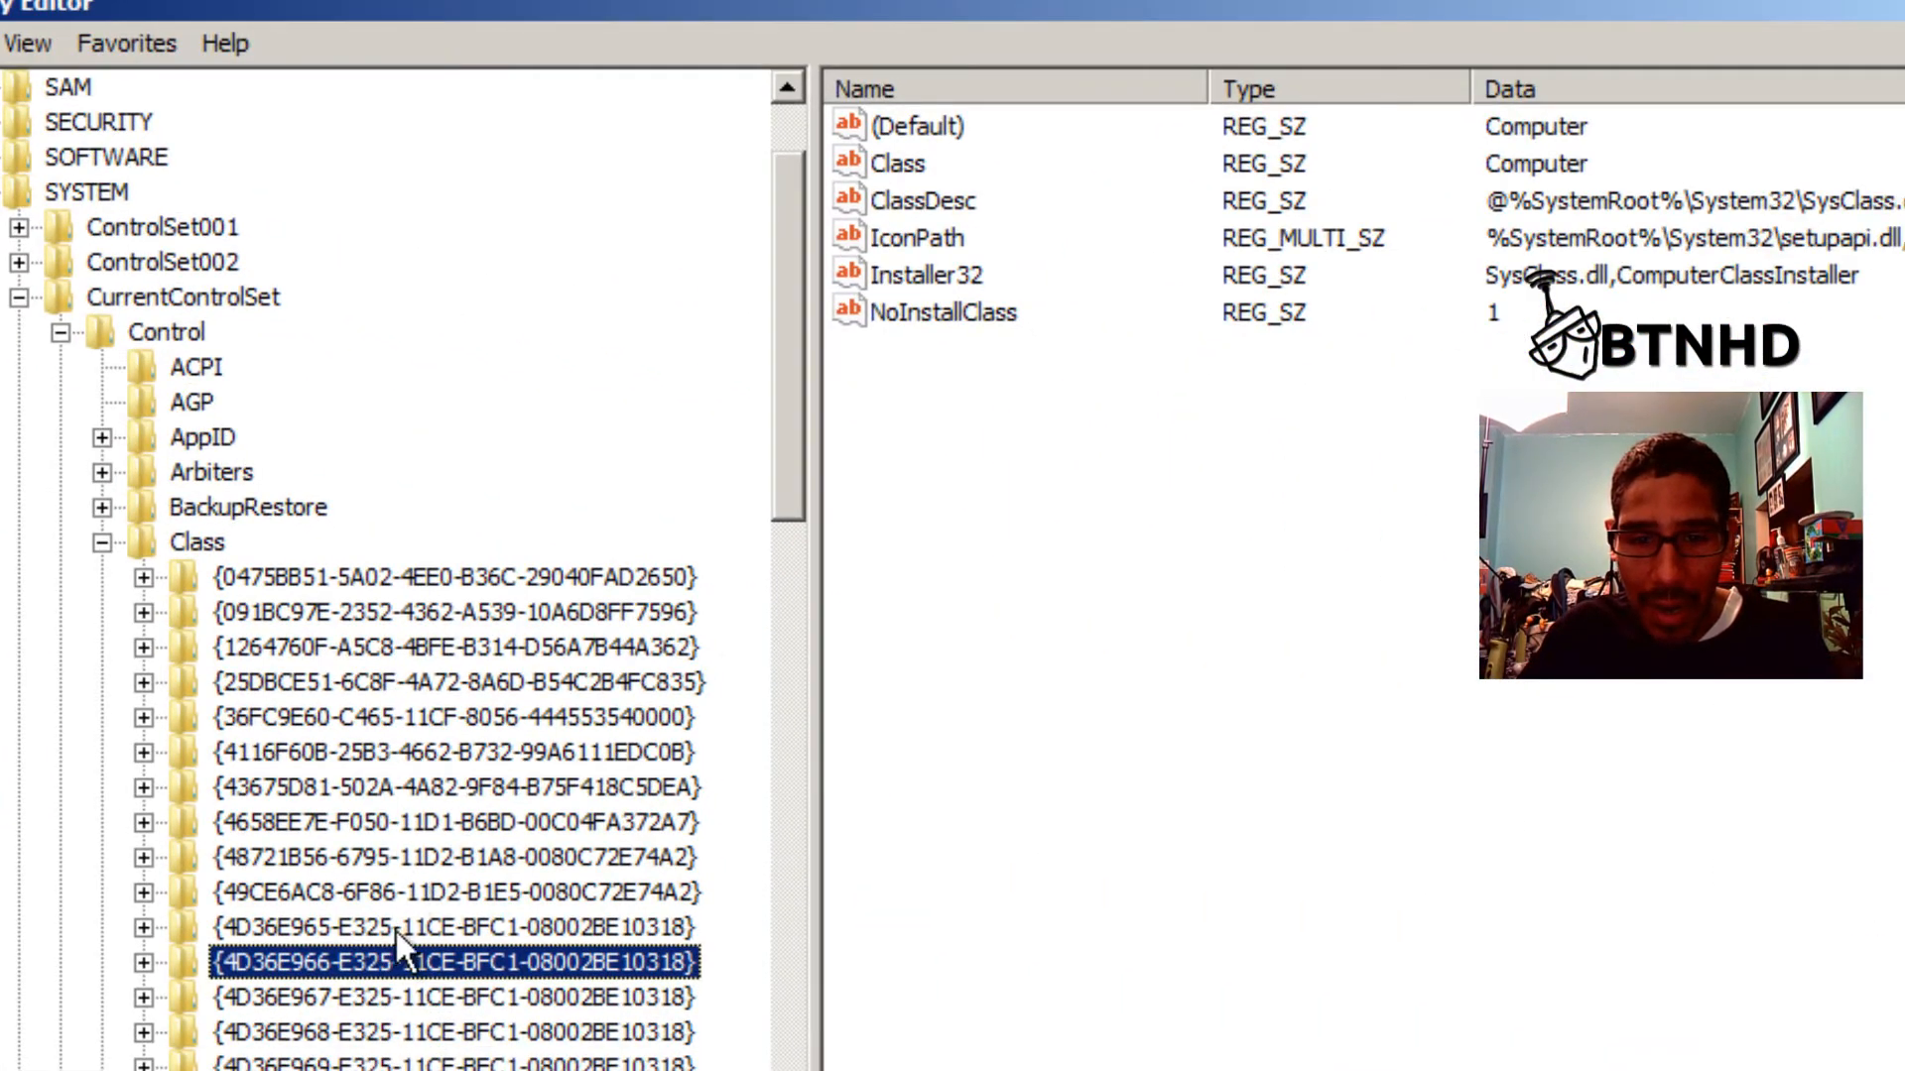
left_click(448, 937)
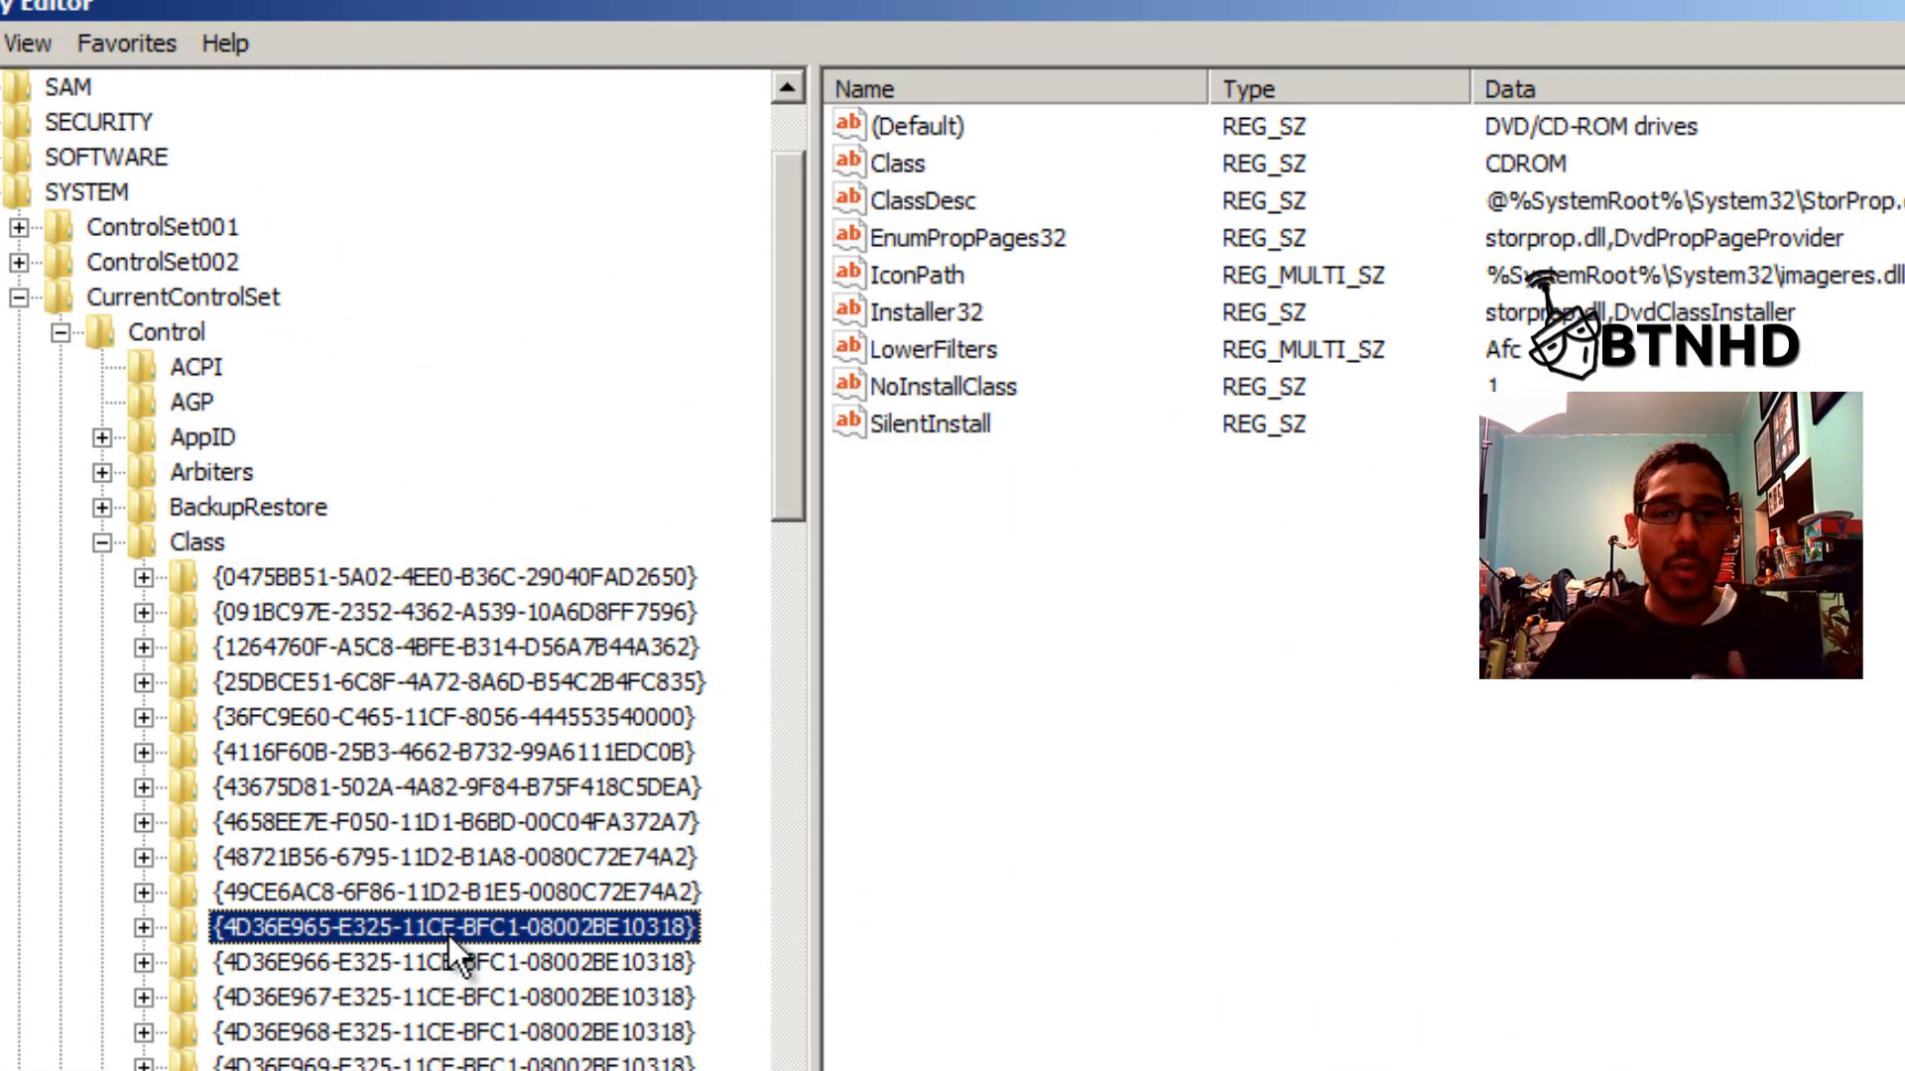
key("Down")
key("Down")
key("Down")
key("Down")
key("Down")
key("Down")
key("Down")
key("Down")
key("Down")
key("Down")
key("Down")
key("Down")
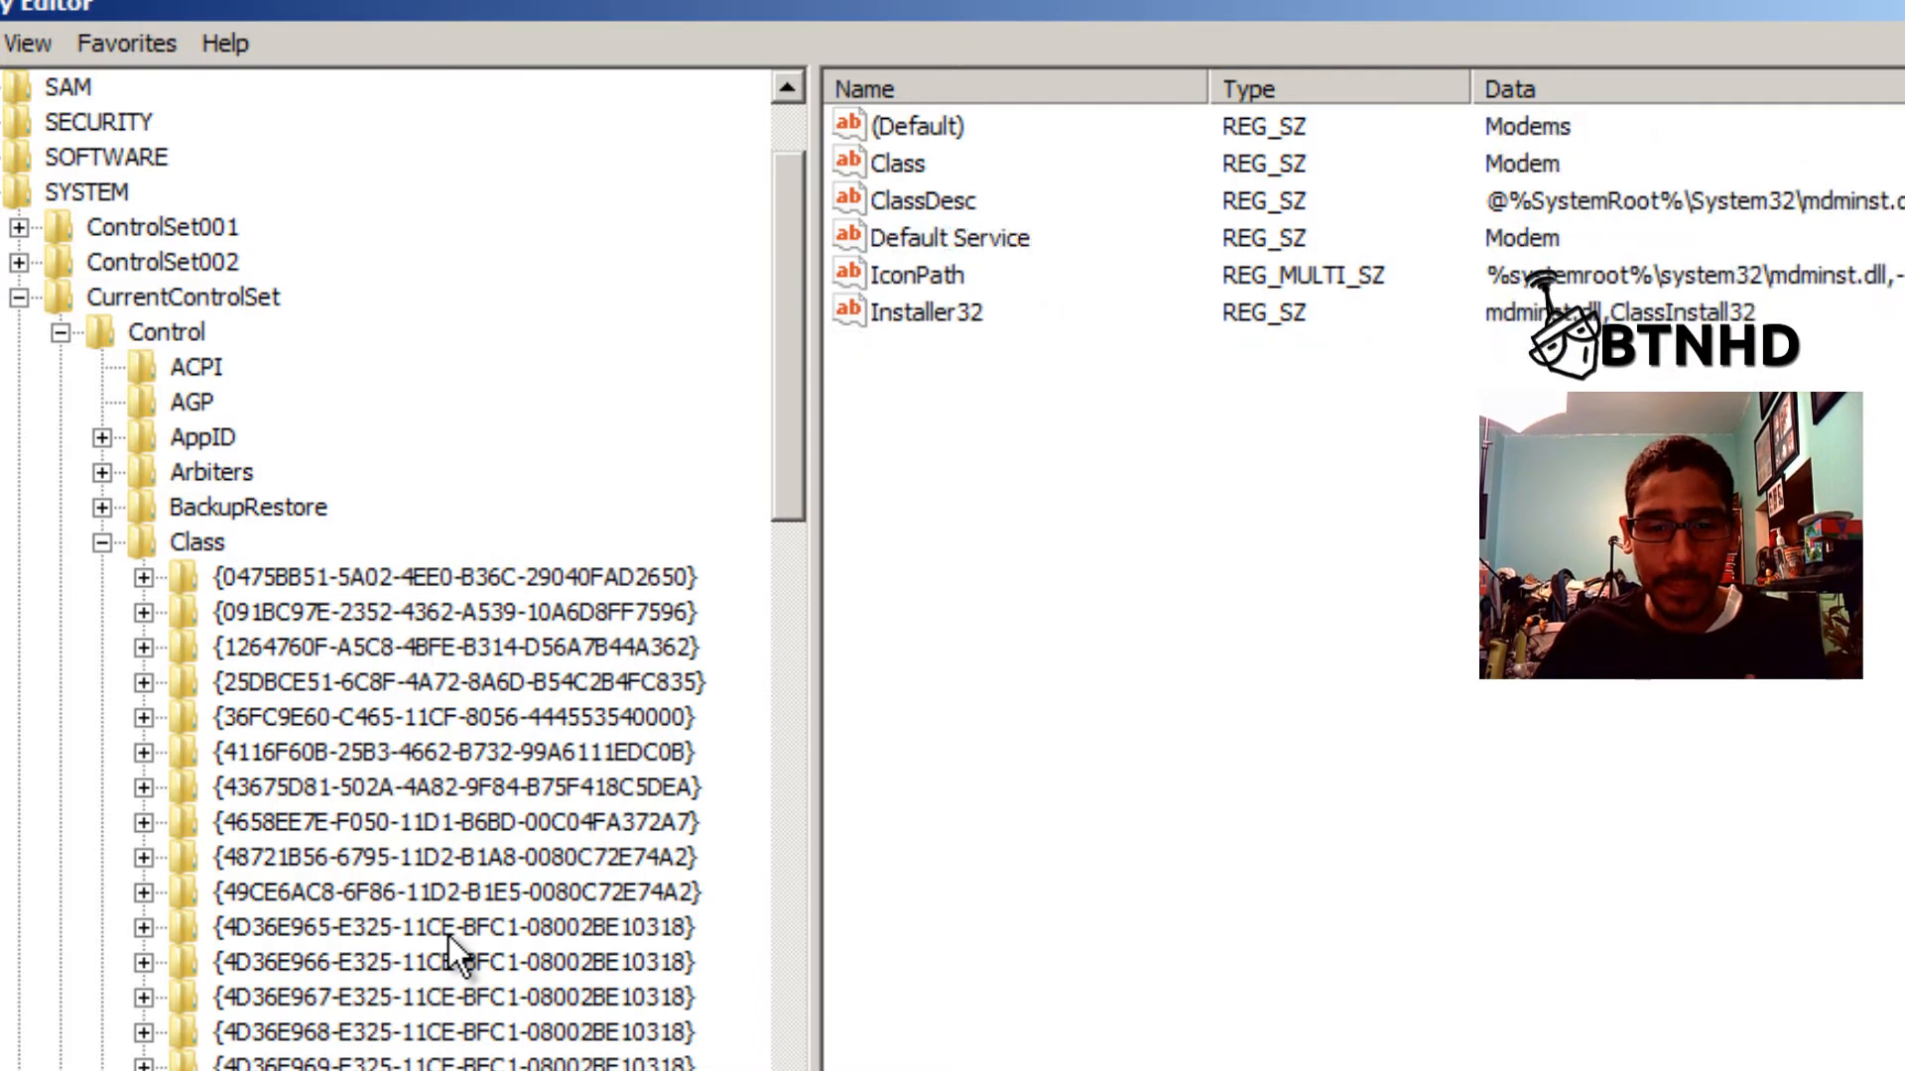
key("Down")
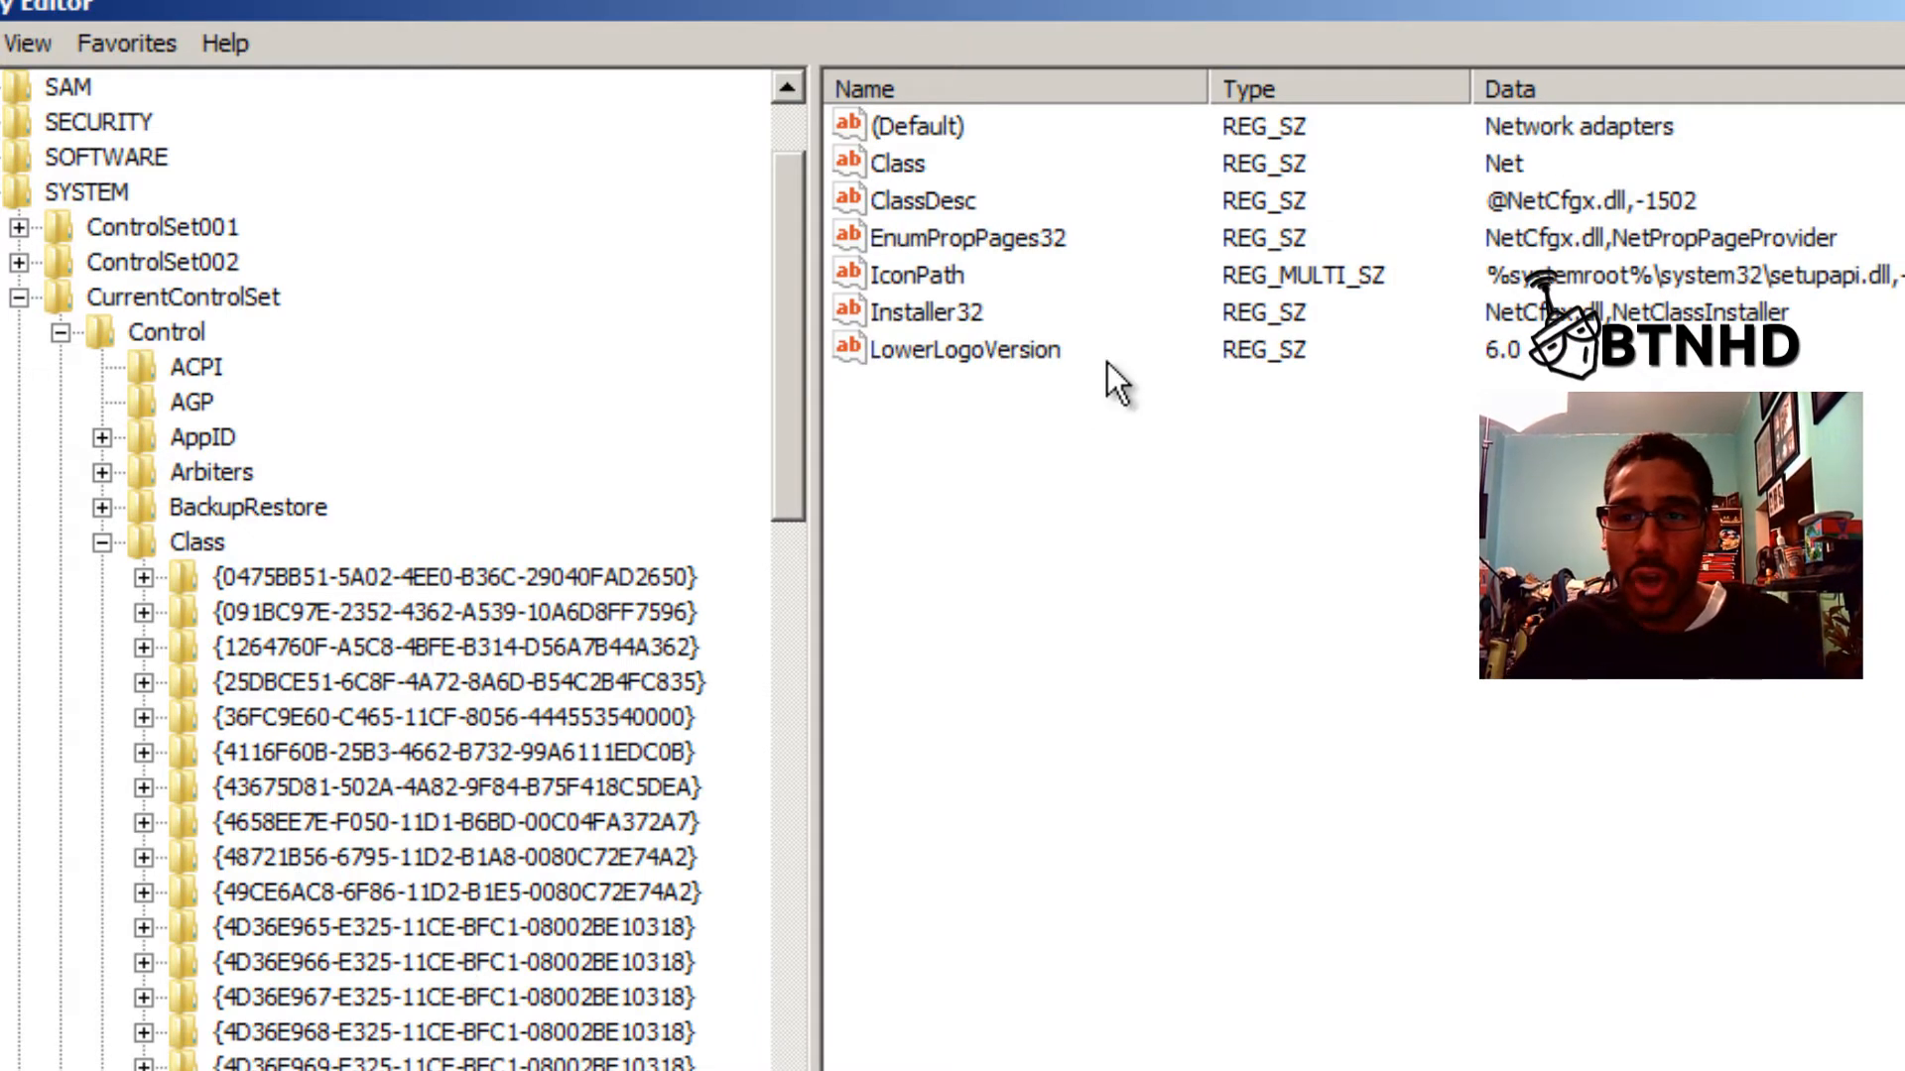
left_click(934, 133)
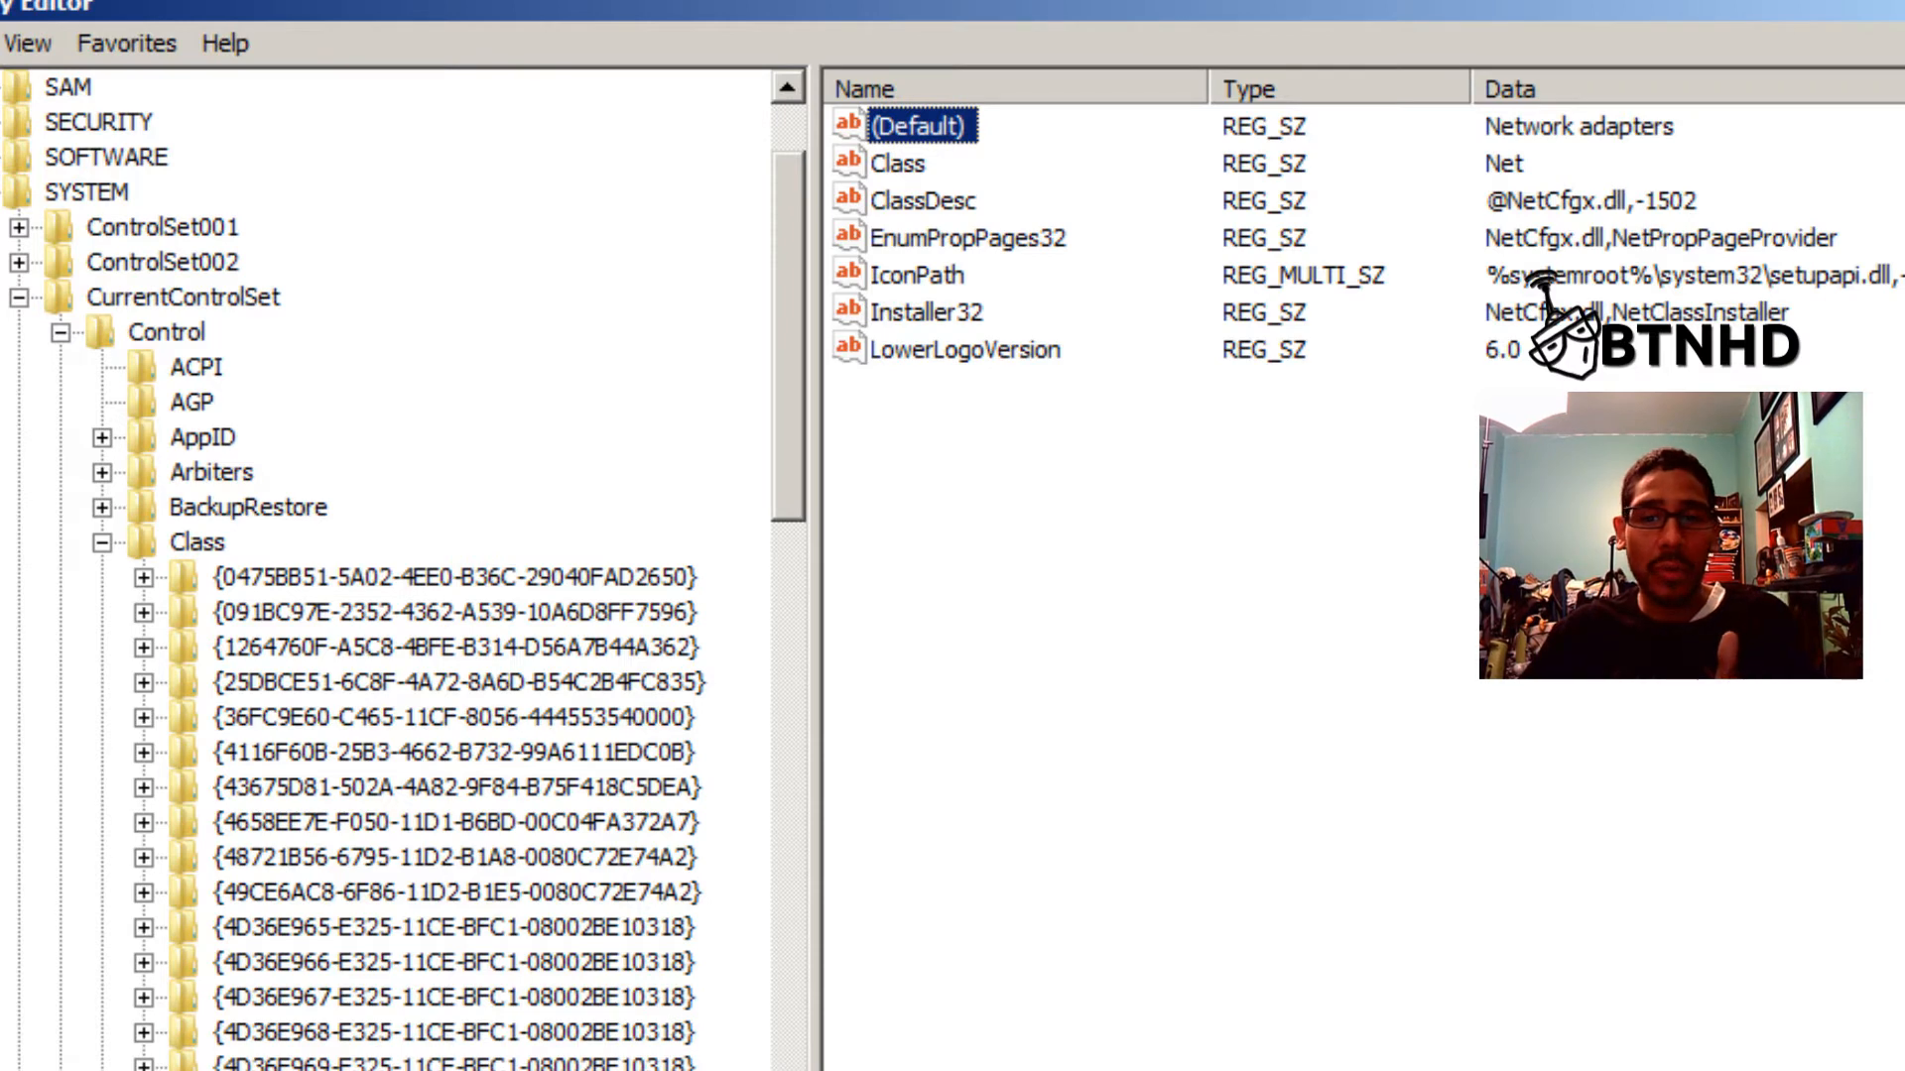
left_click_drag(796, 509, 801, 635)
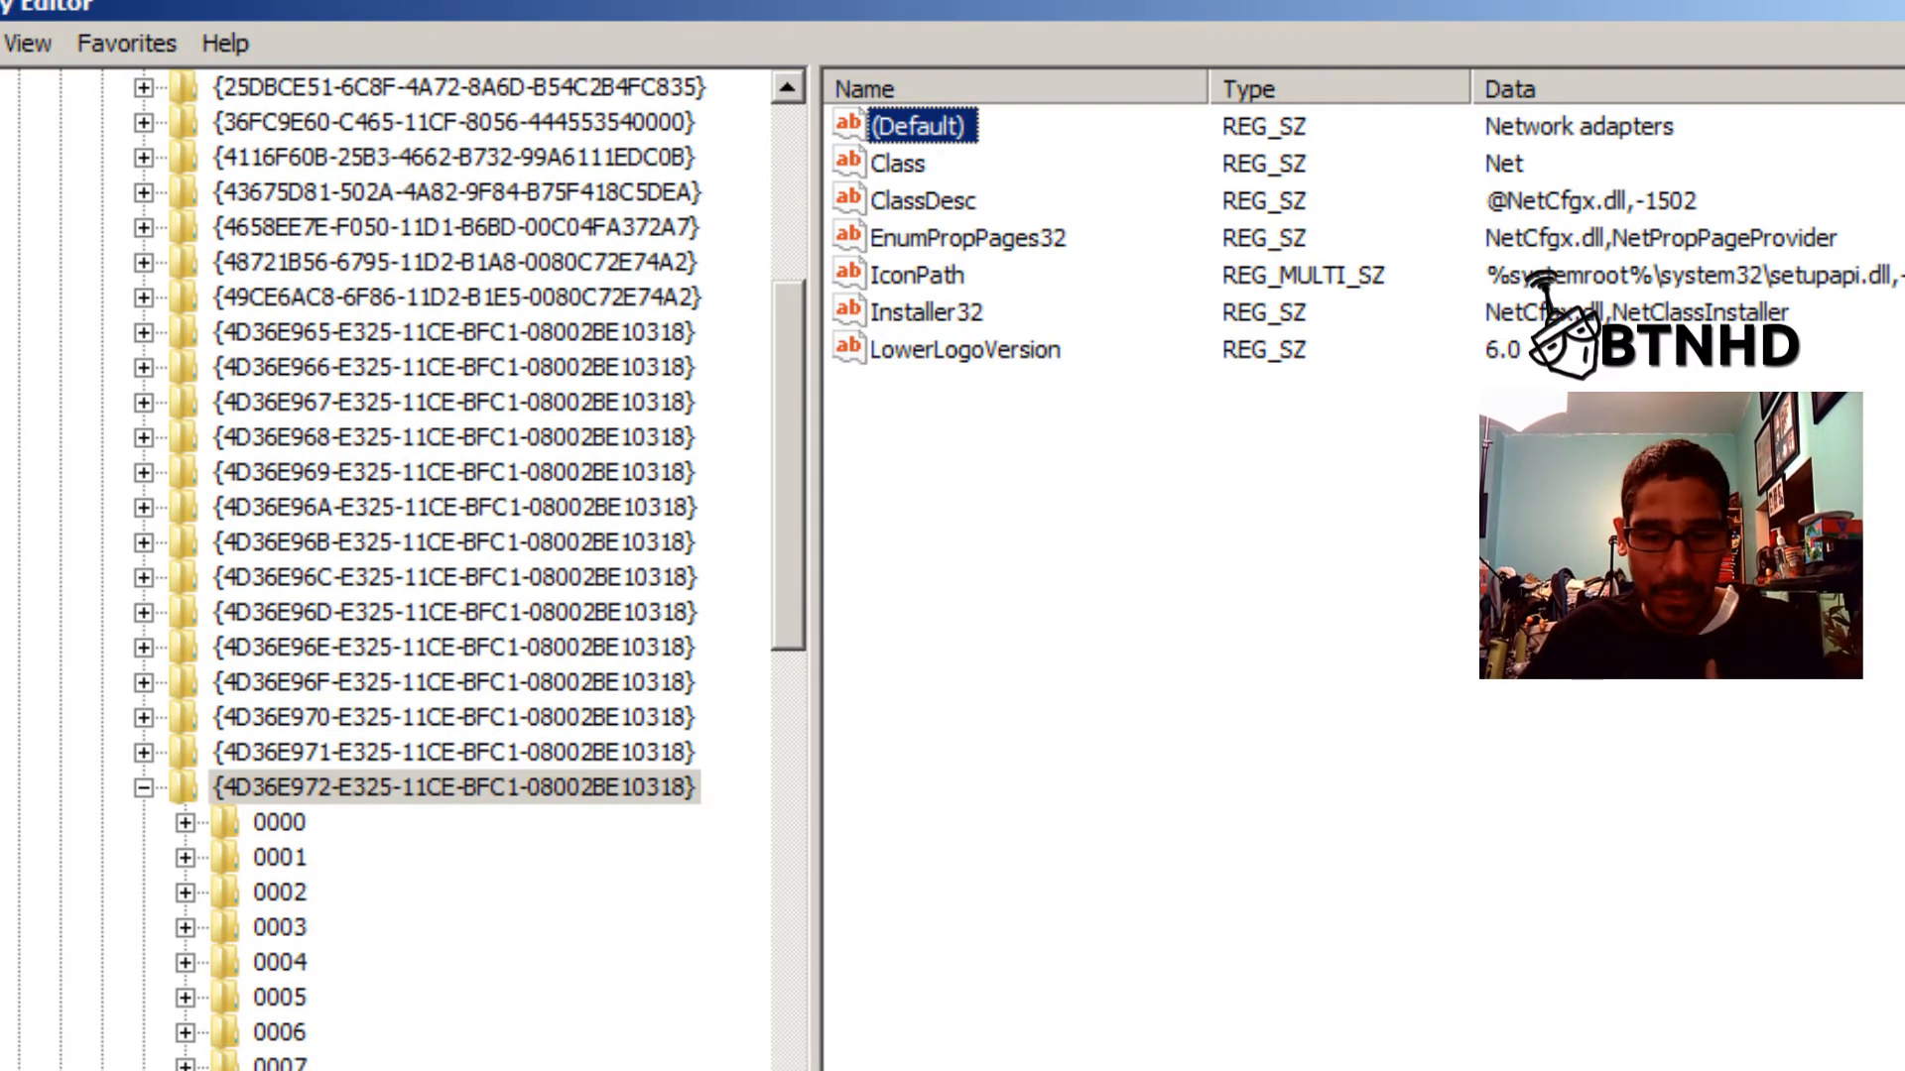
left_click(454, 788)
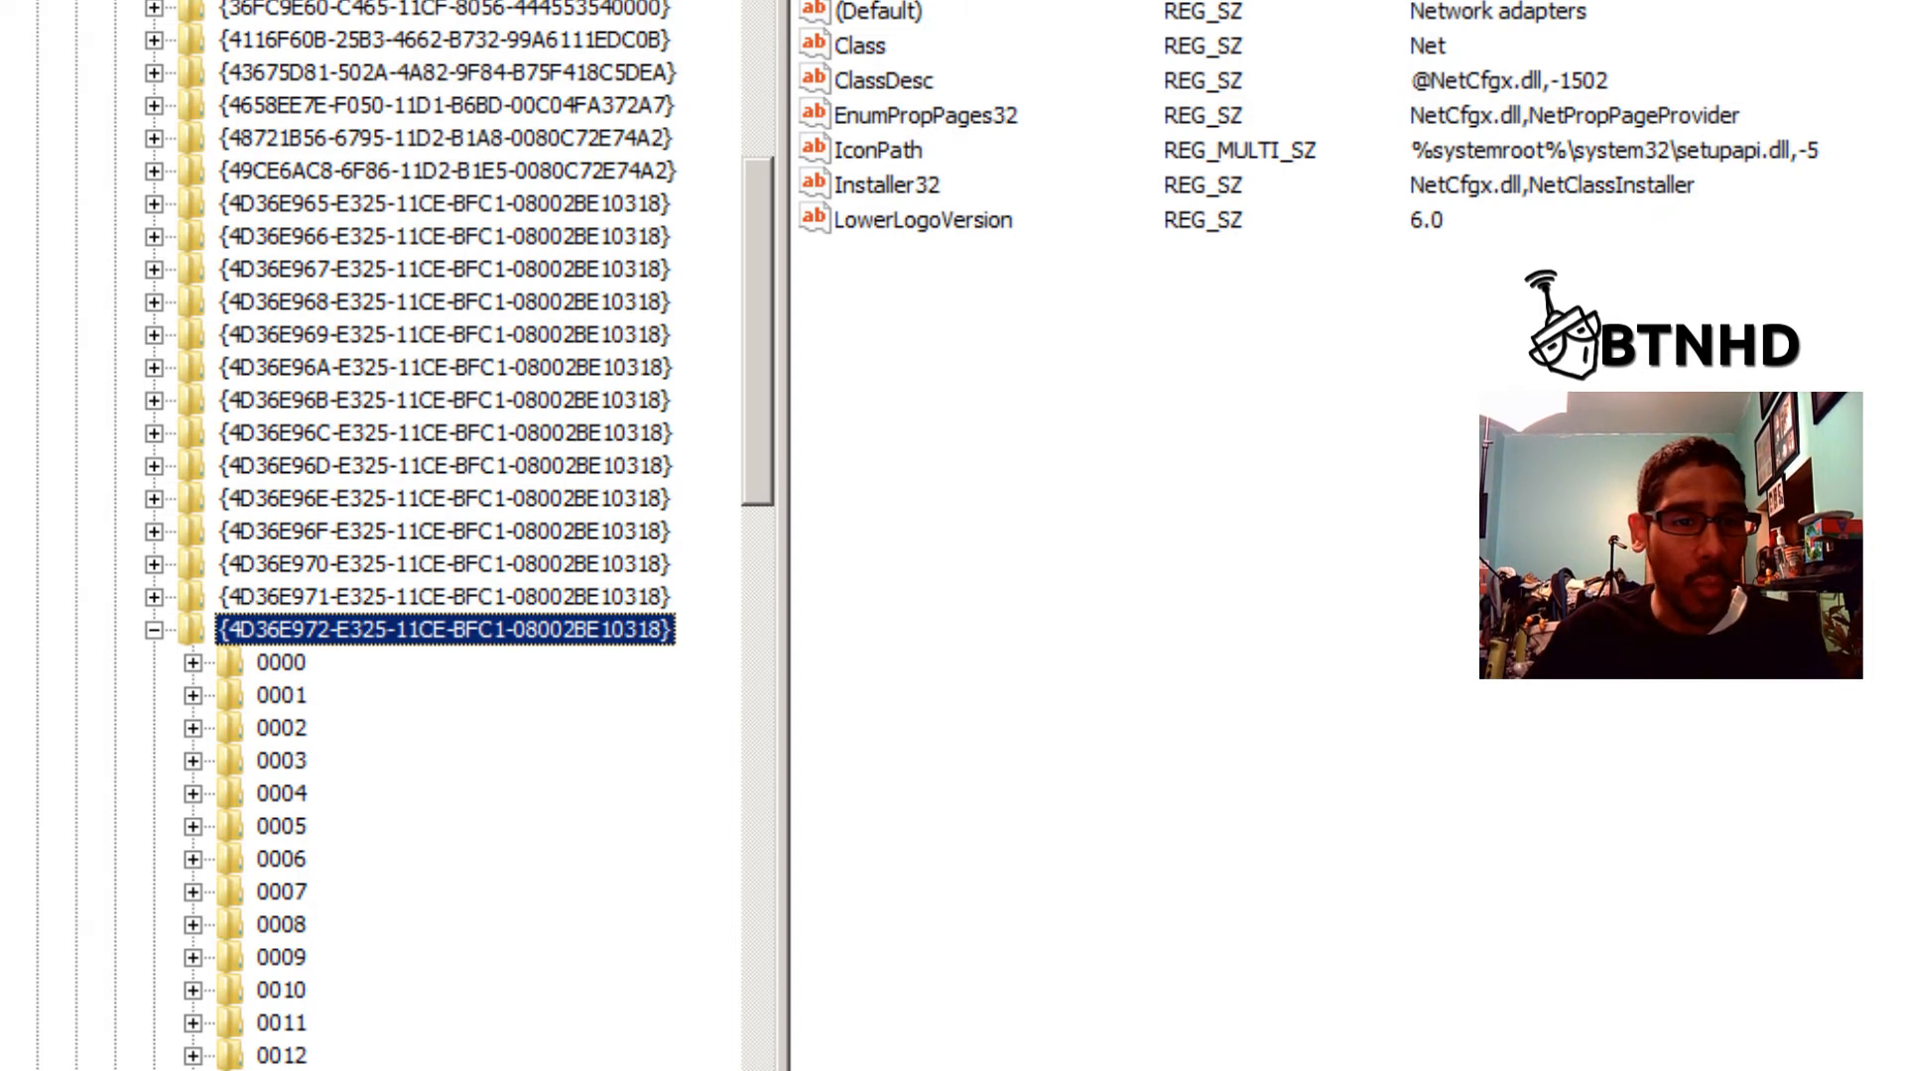
Consult the notes and examine DriverDesc in the numbered subkeys for the VMnet1 and VMnet8 adapters.
key("alt+Tab")
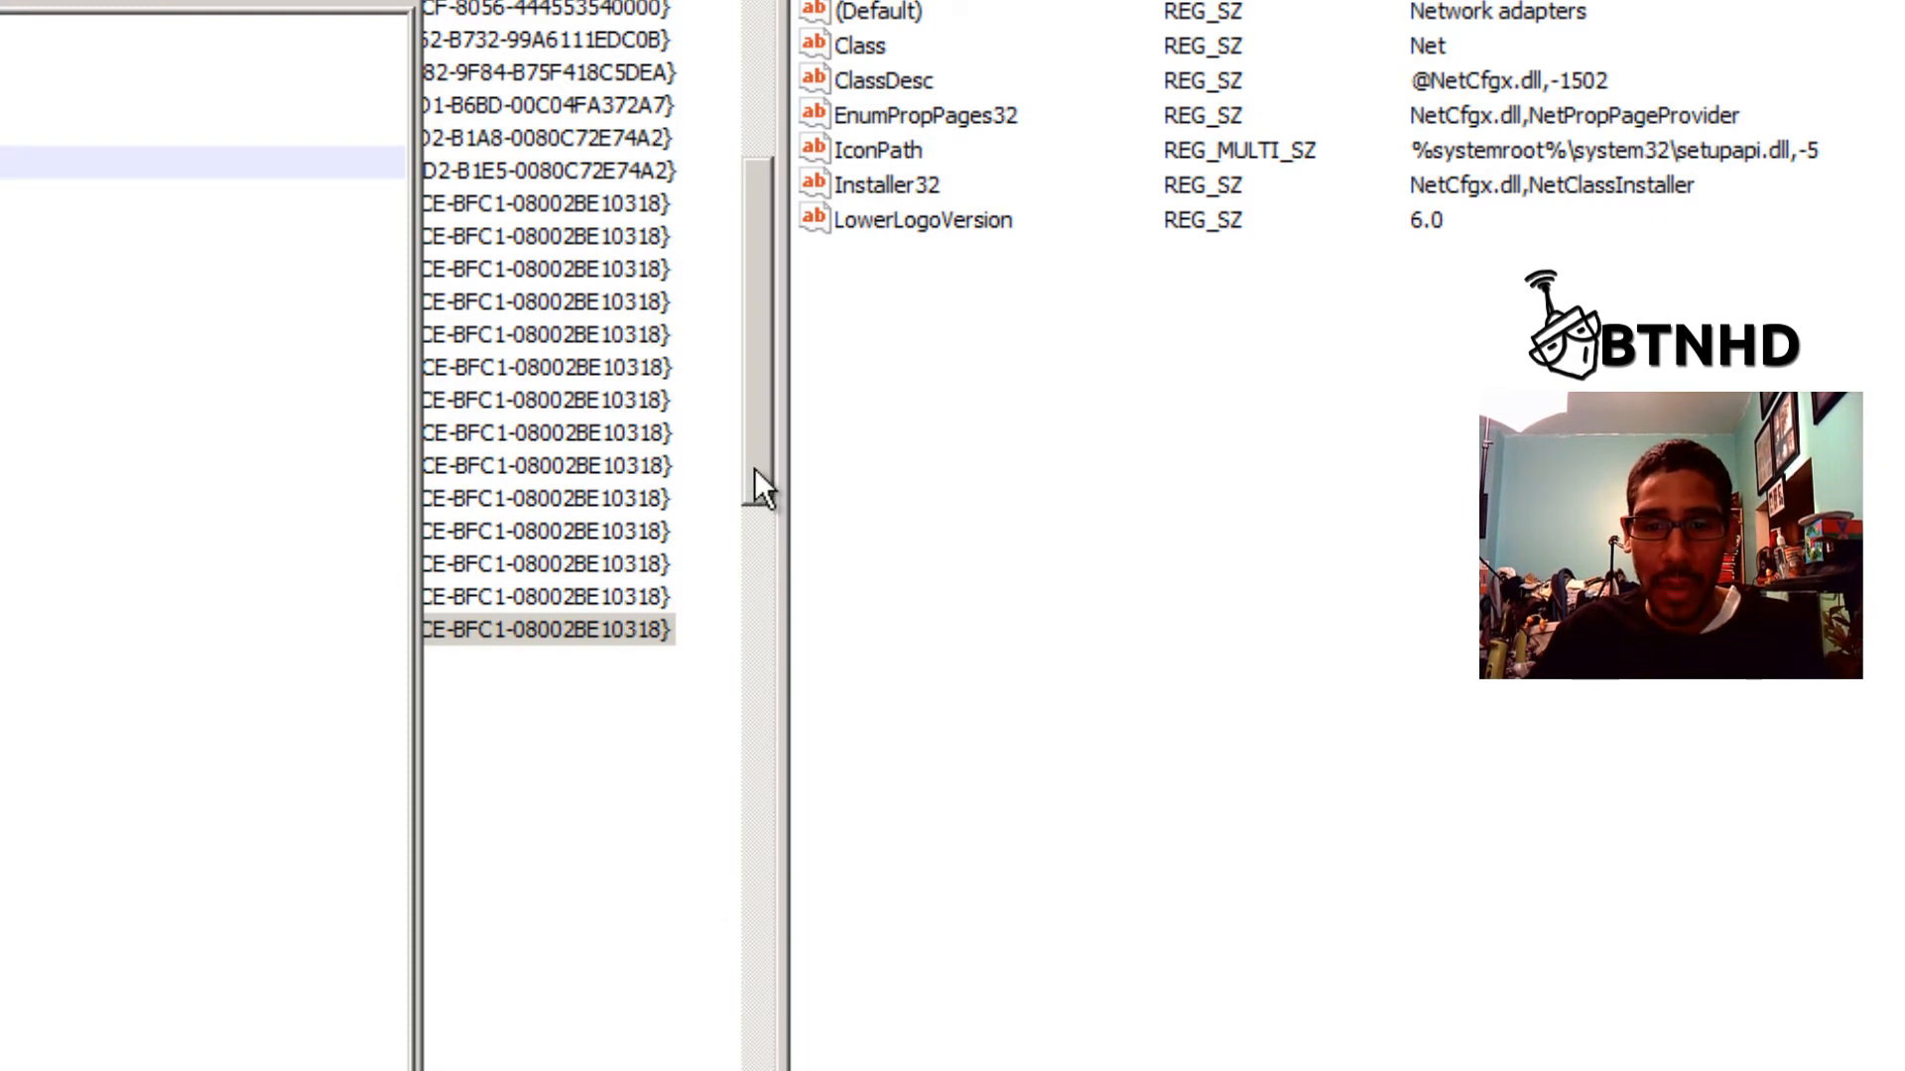
key("alt+Tab")
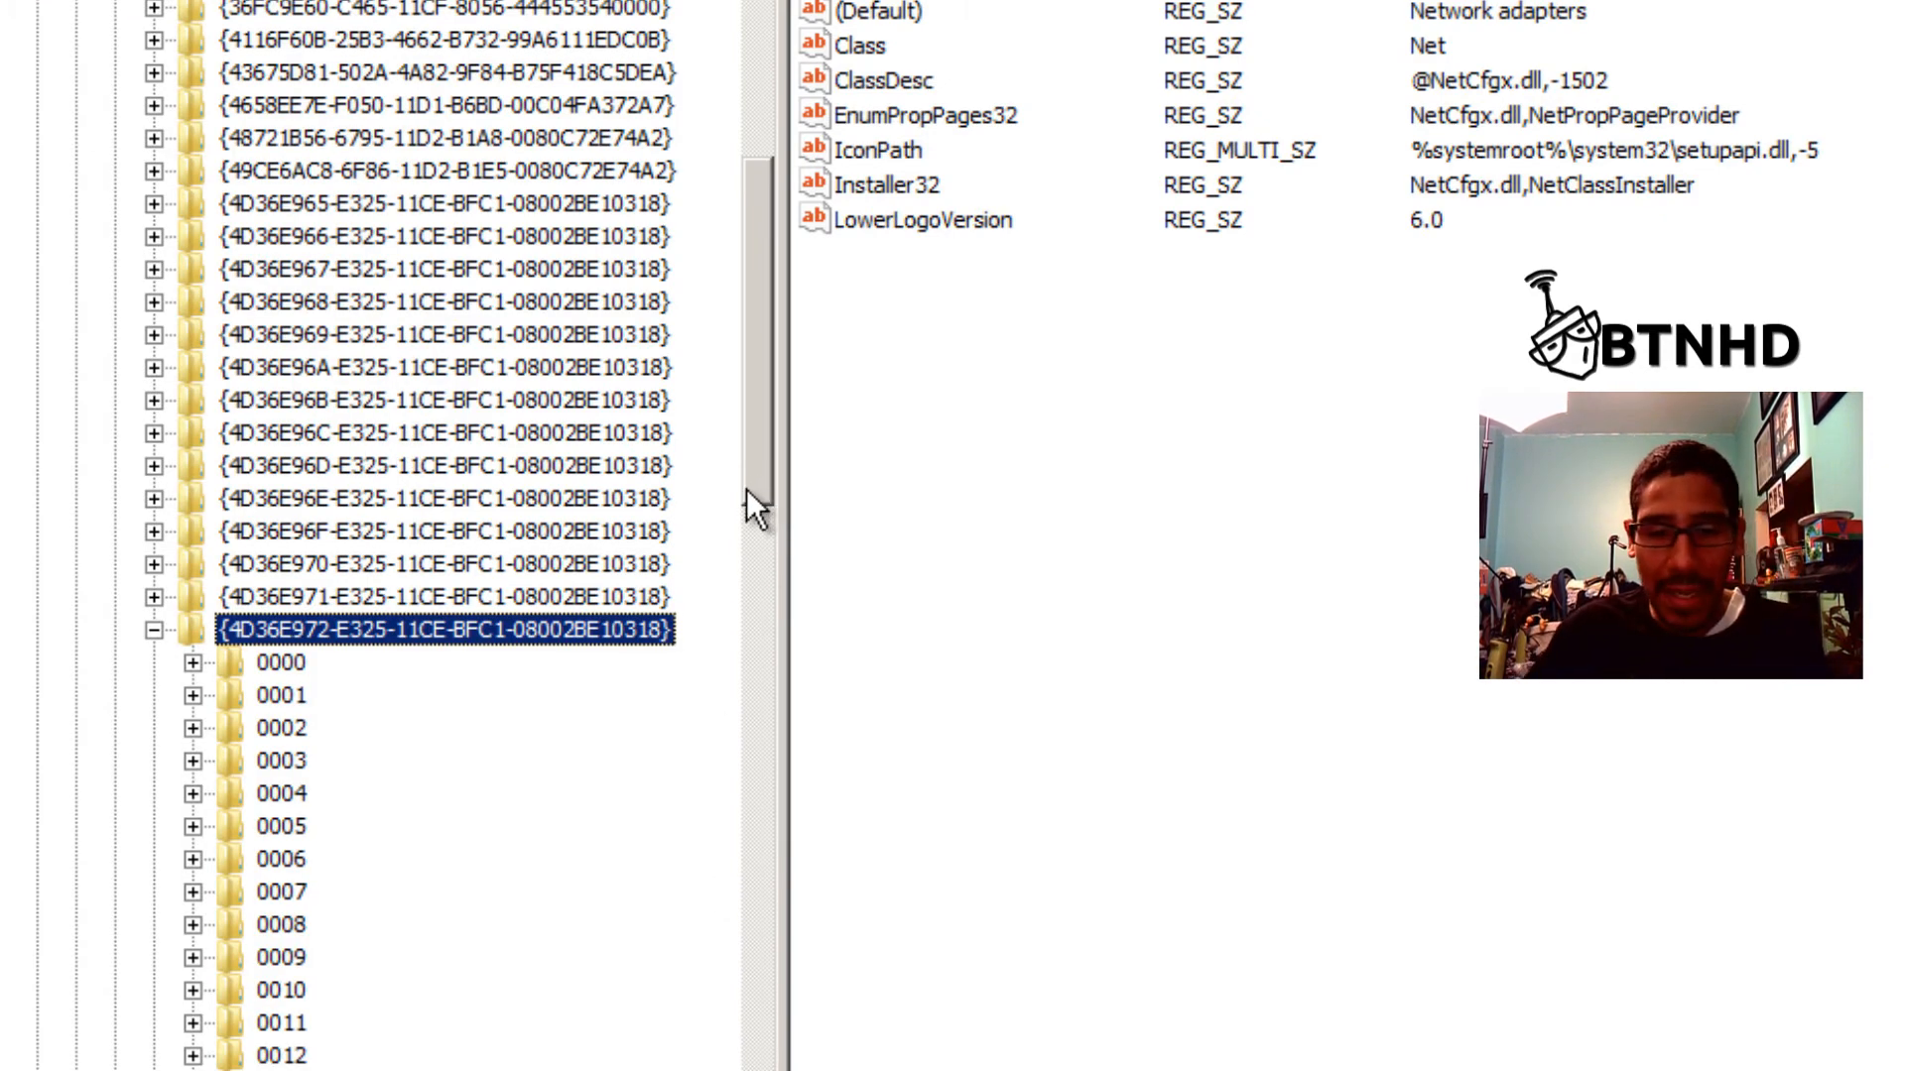
left_click(281, 1070)
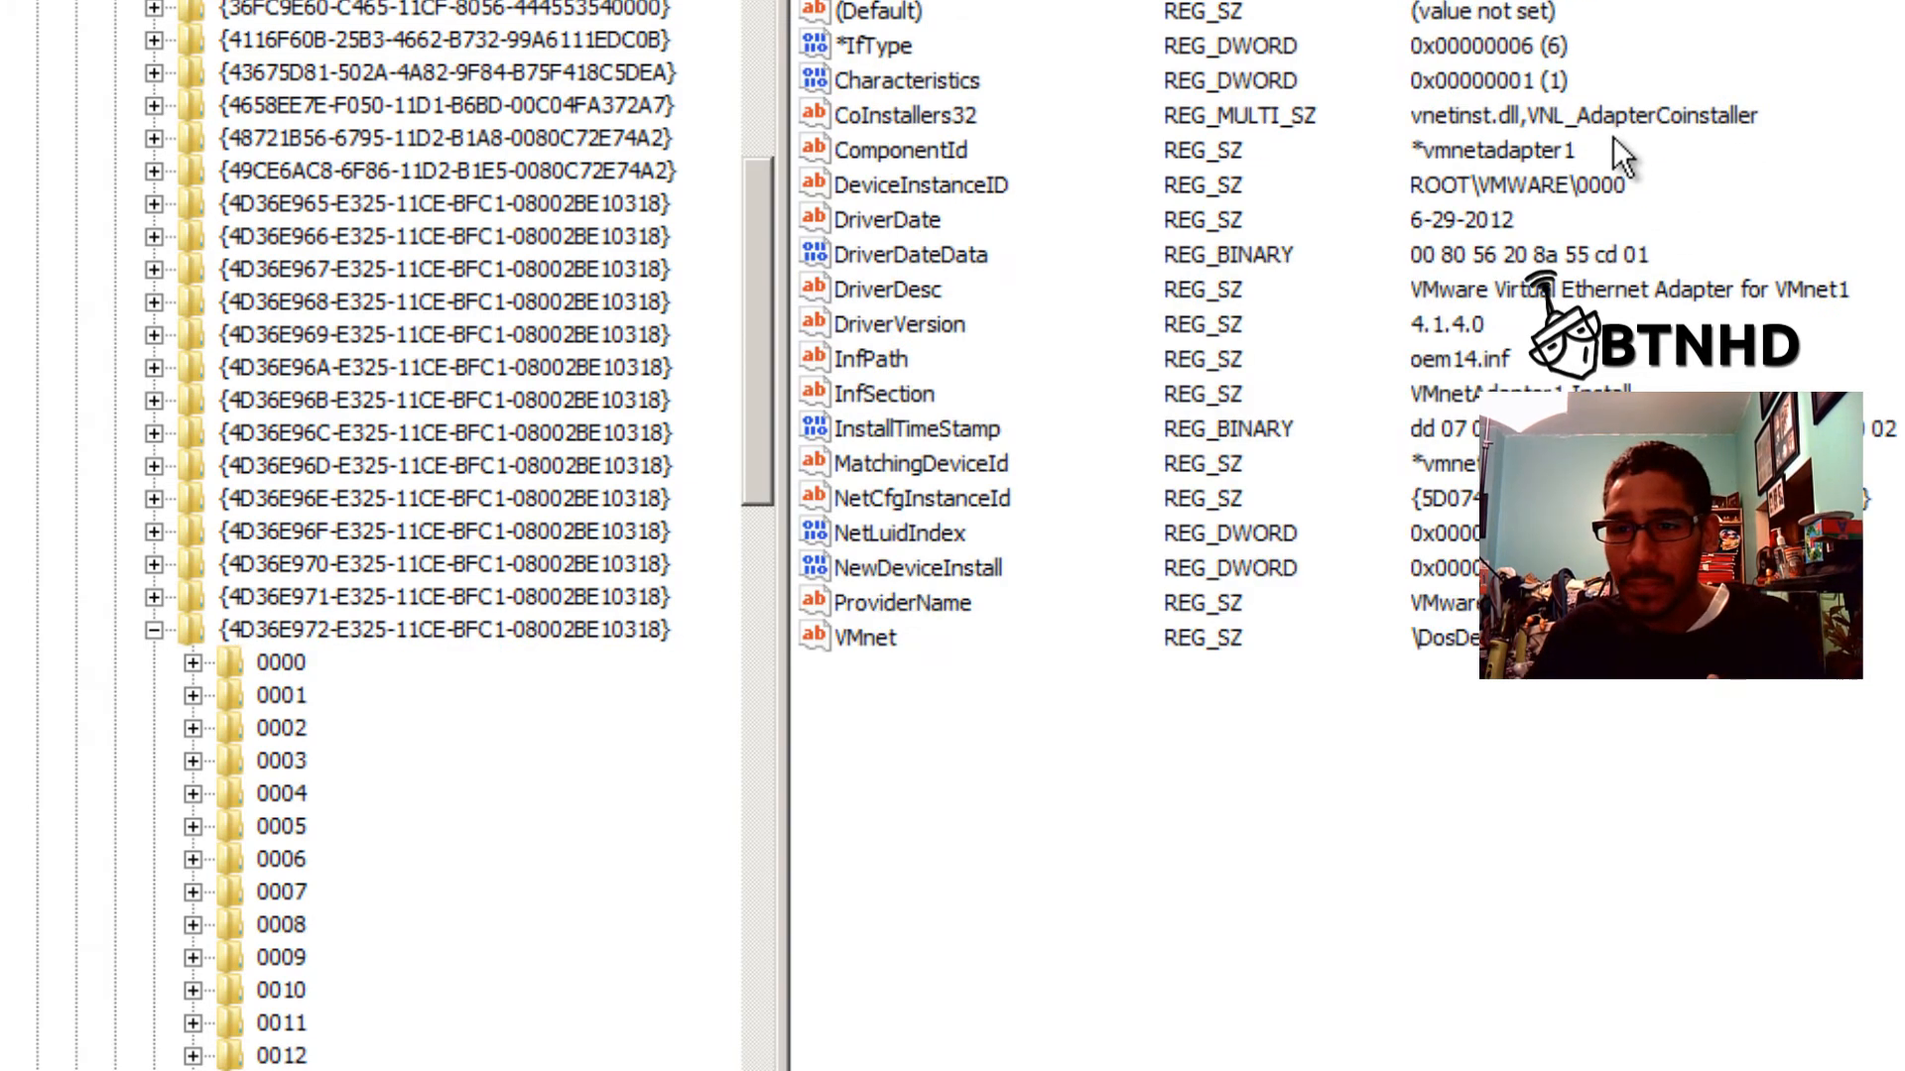
left_click_drag(1599, 316, 1582, 281)
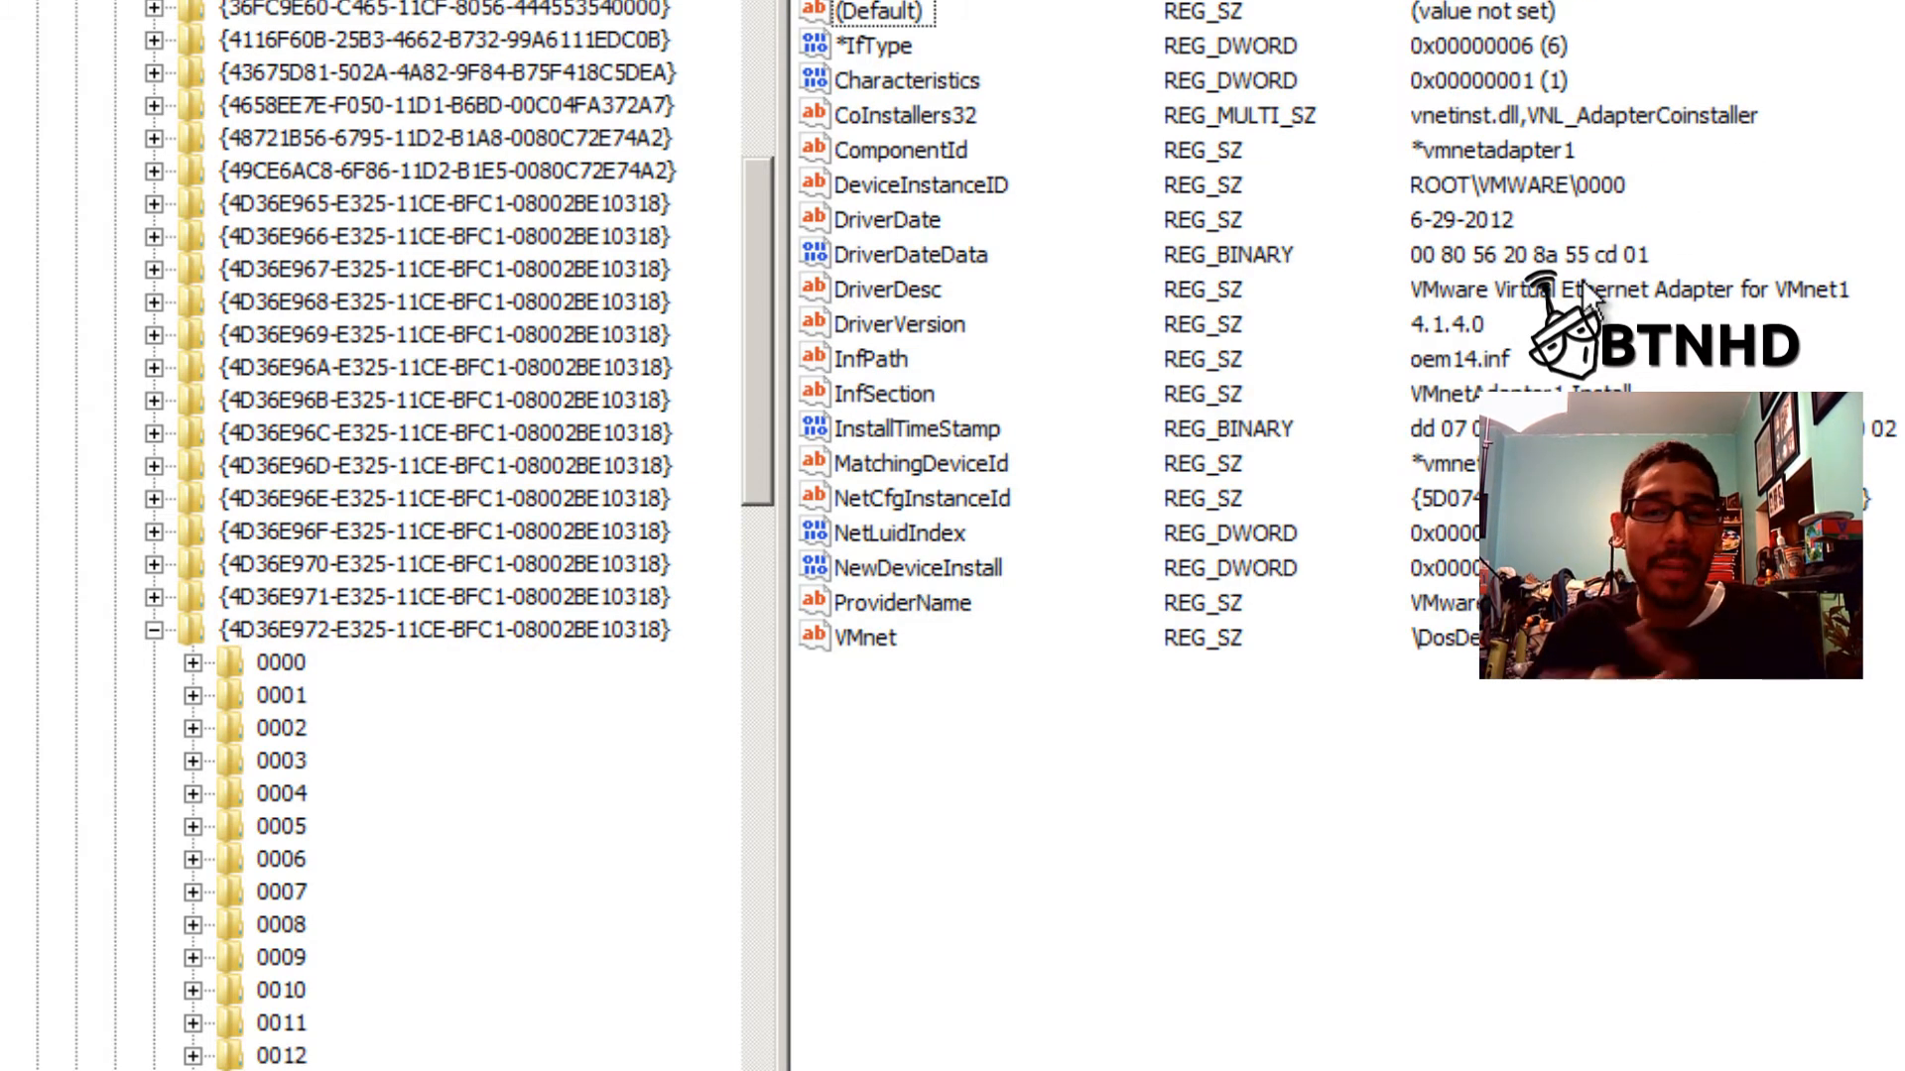
left_click(282, 1070)
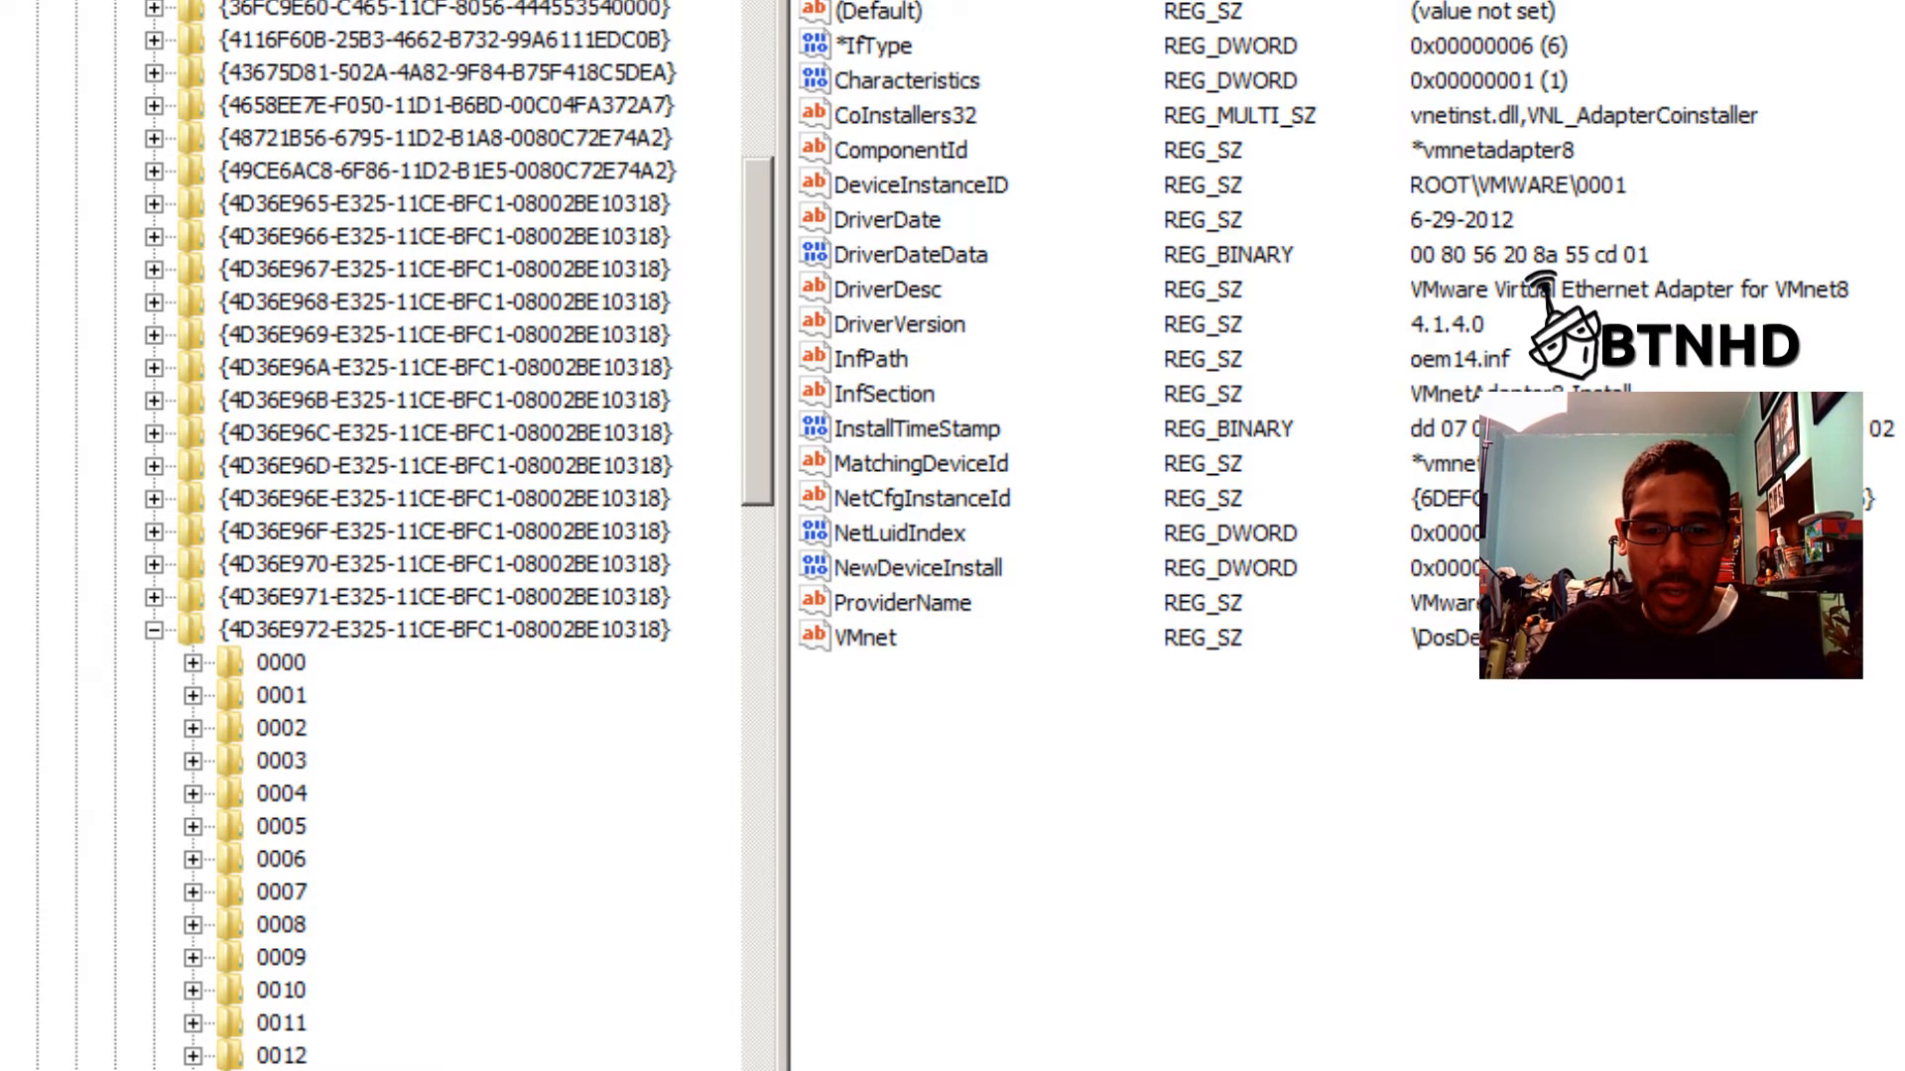
Create a DWORD (32-bit) value named AllowBindingToMACBridge in the VMnet1 adapter's subkey and copy its name.
left_click(282, 1070)
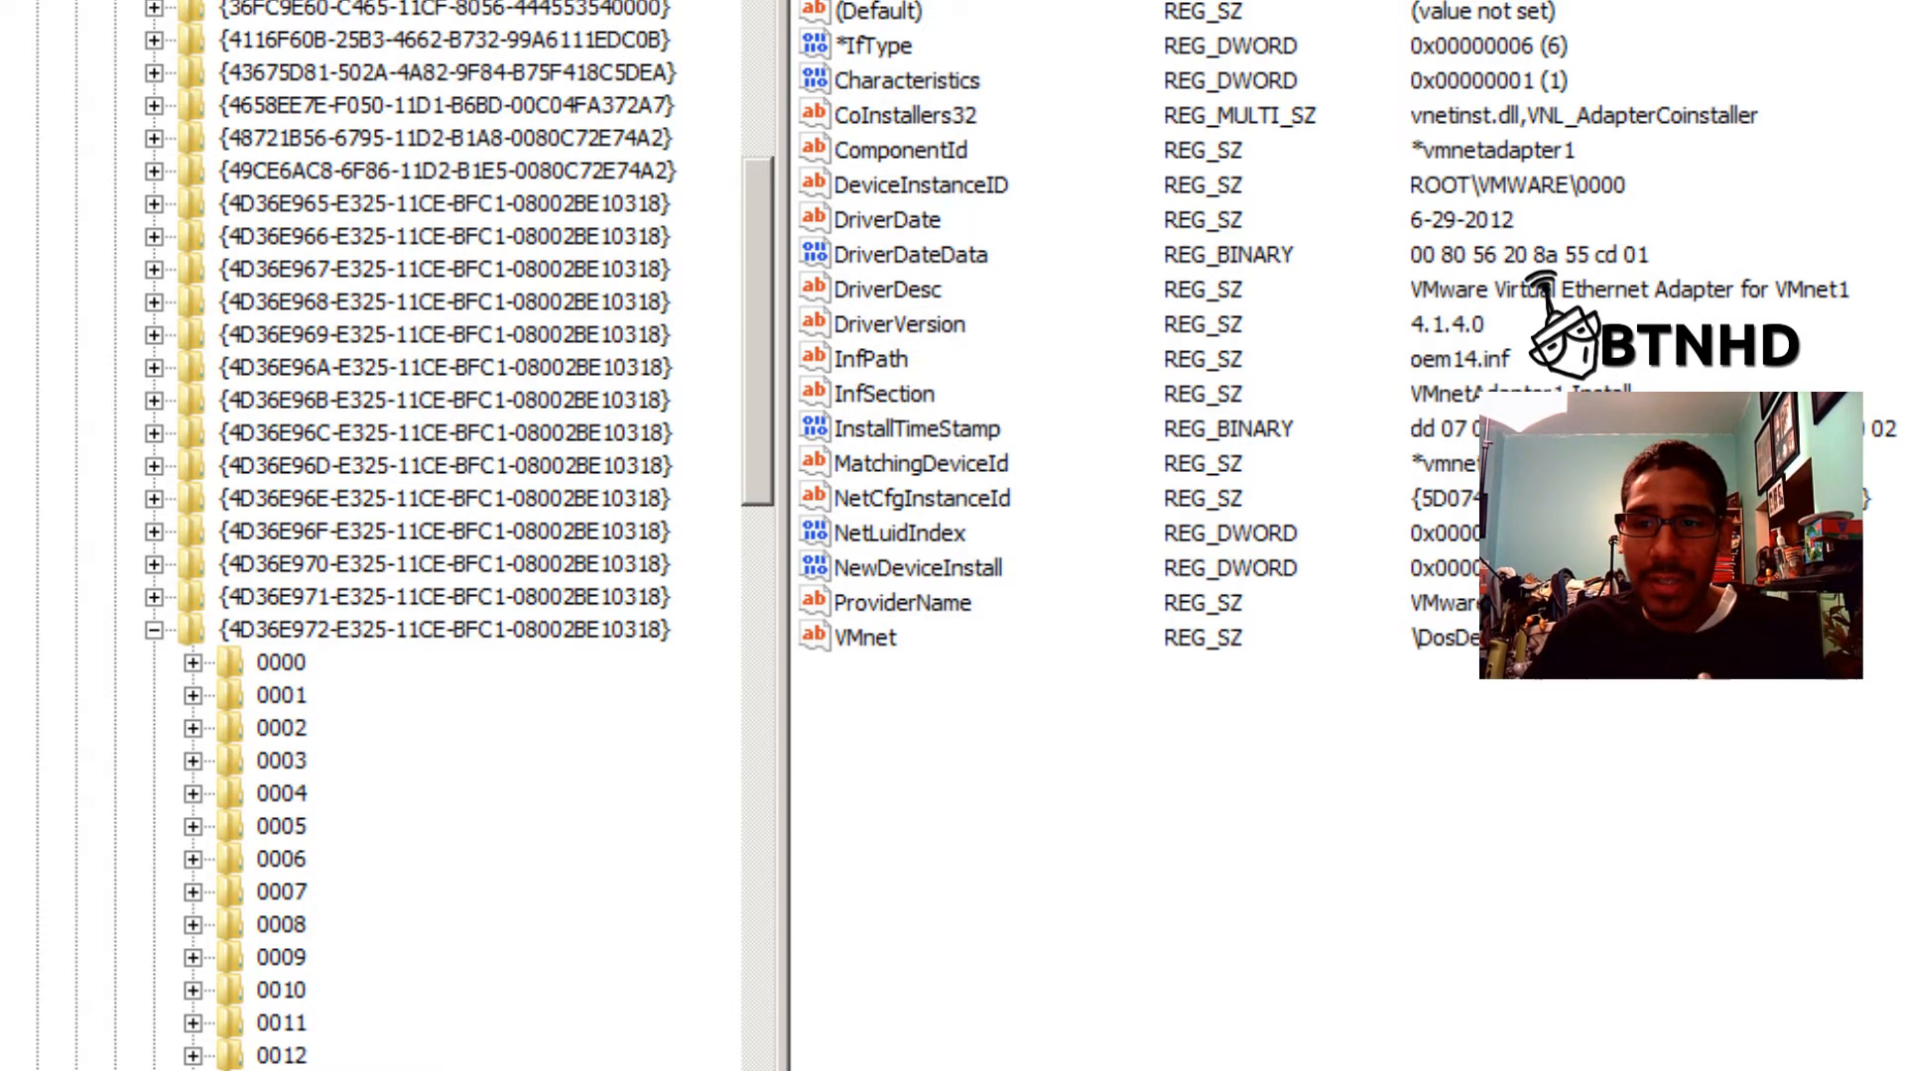
right_click(909, 823)
mouse_move(978, 847)
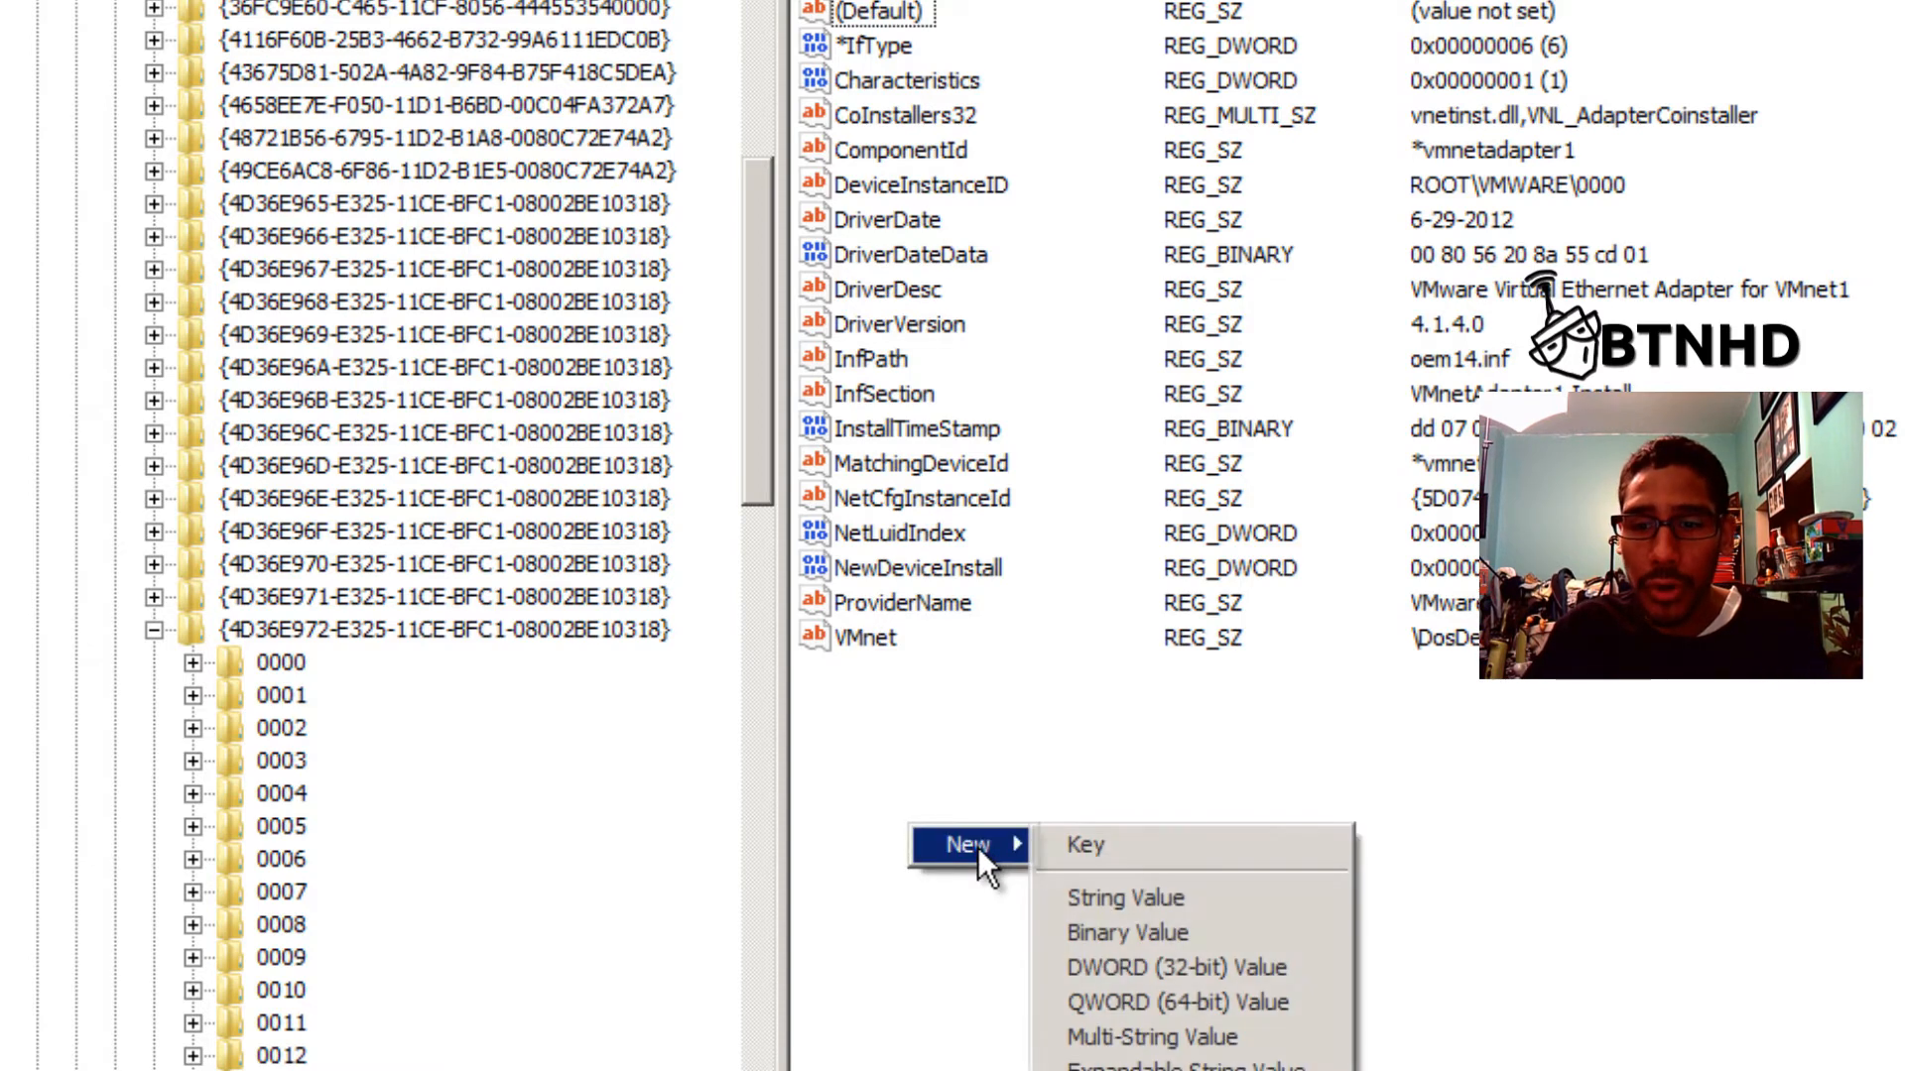
left_click(1141, 970)
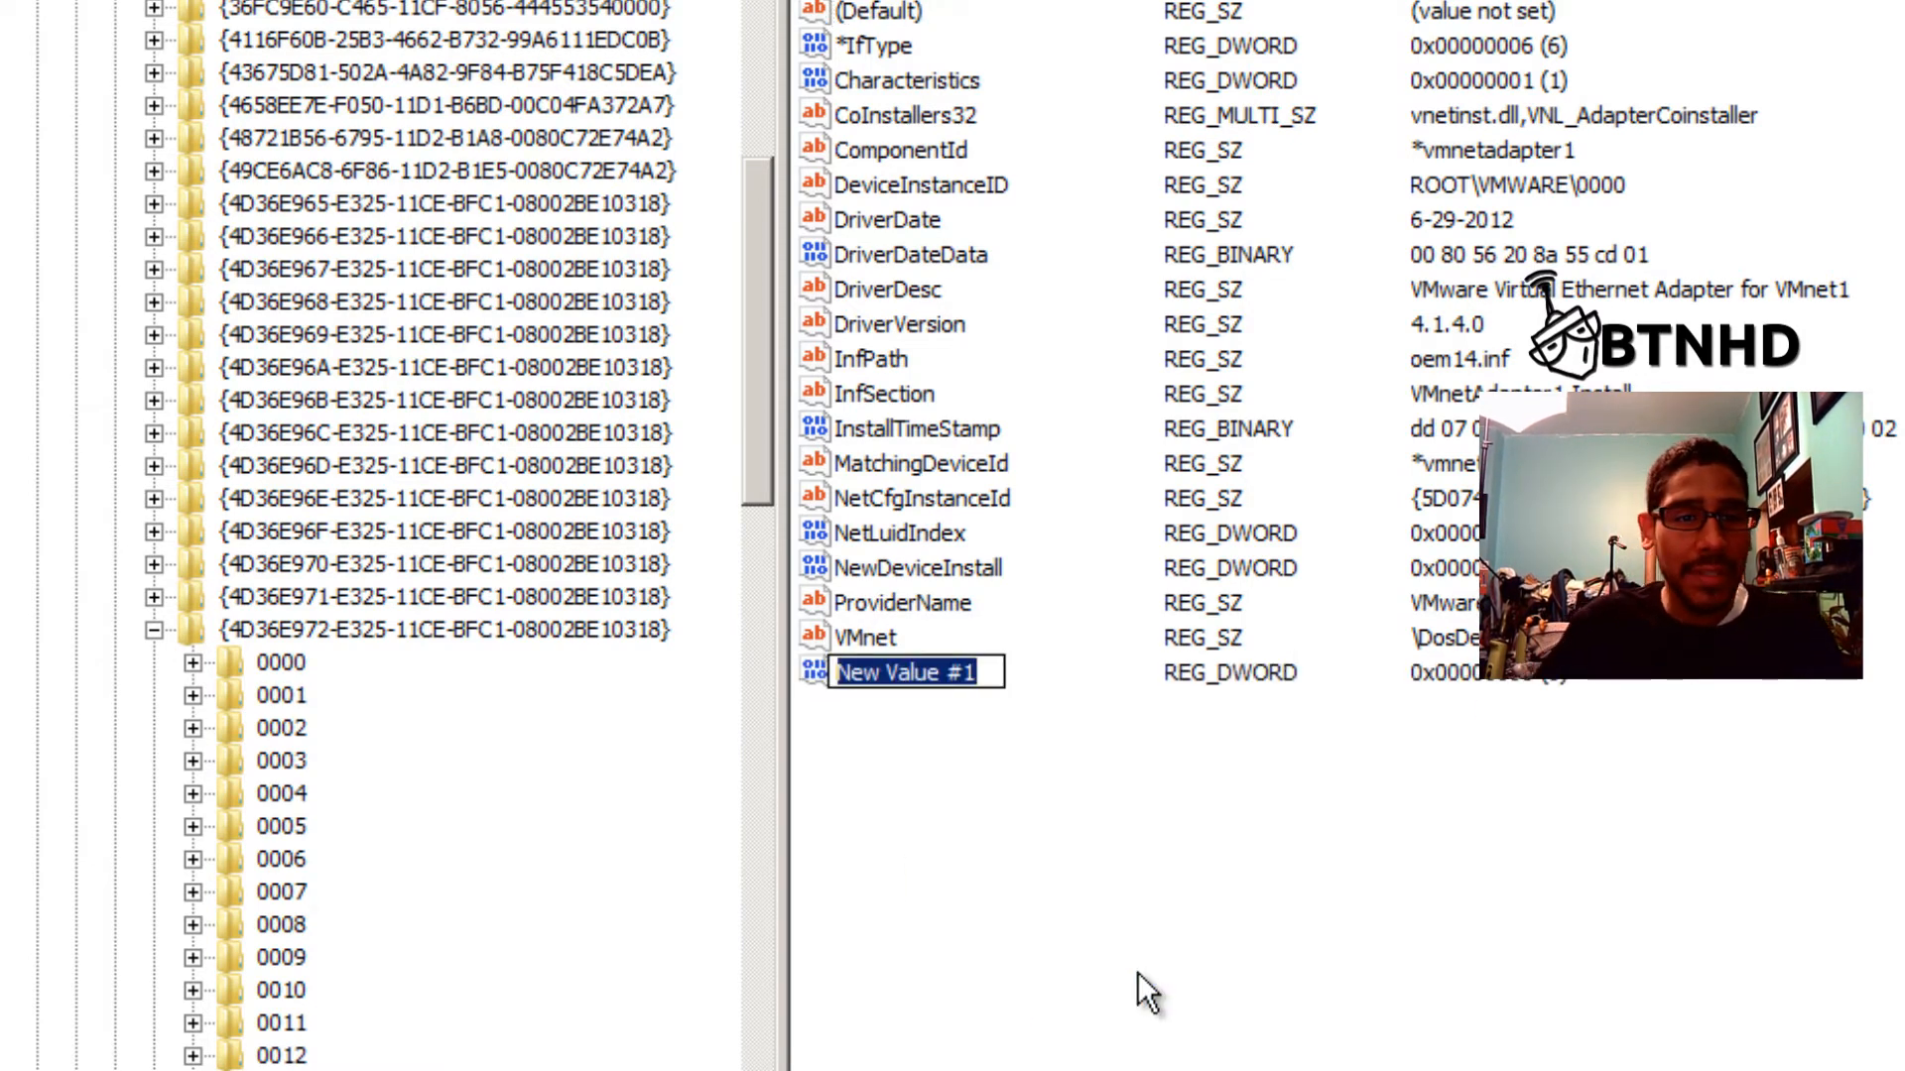
type("Allow")
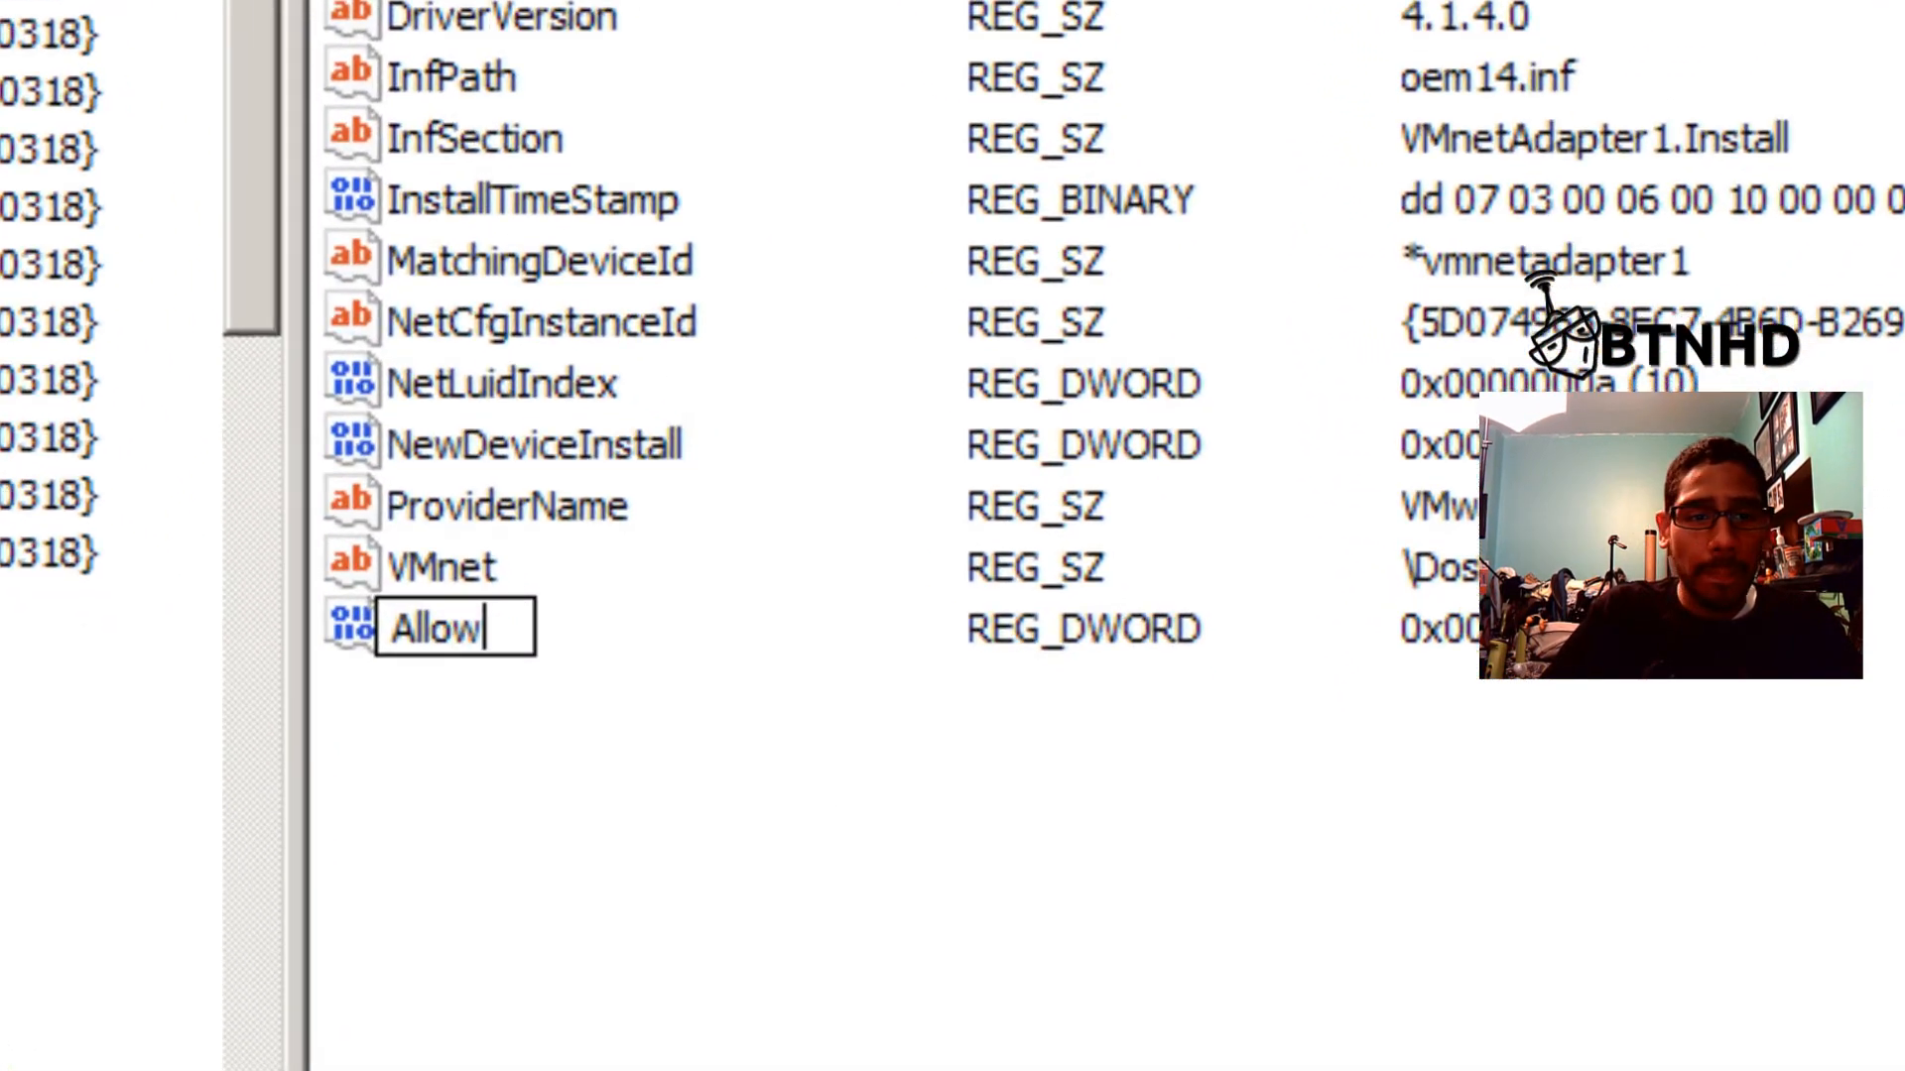
type("Binding")
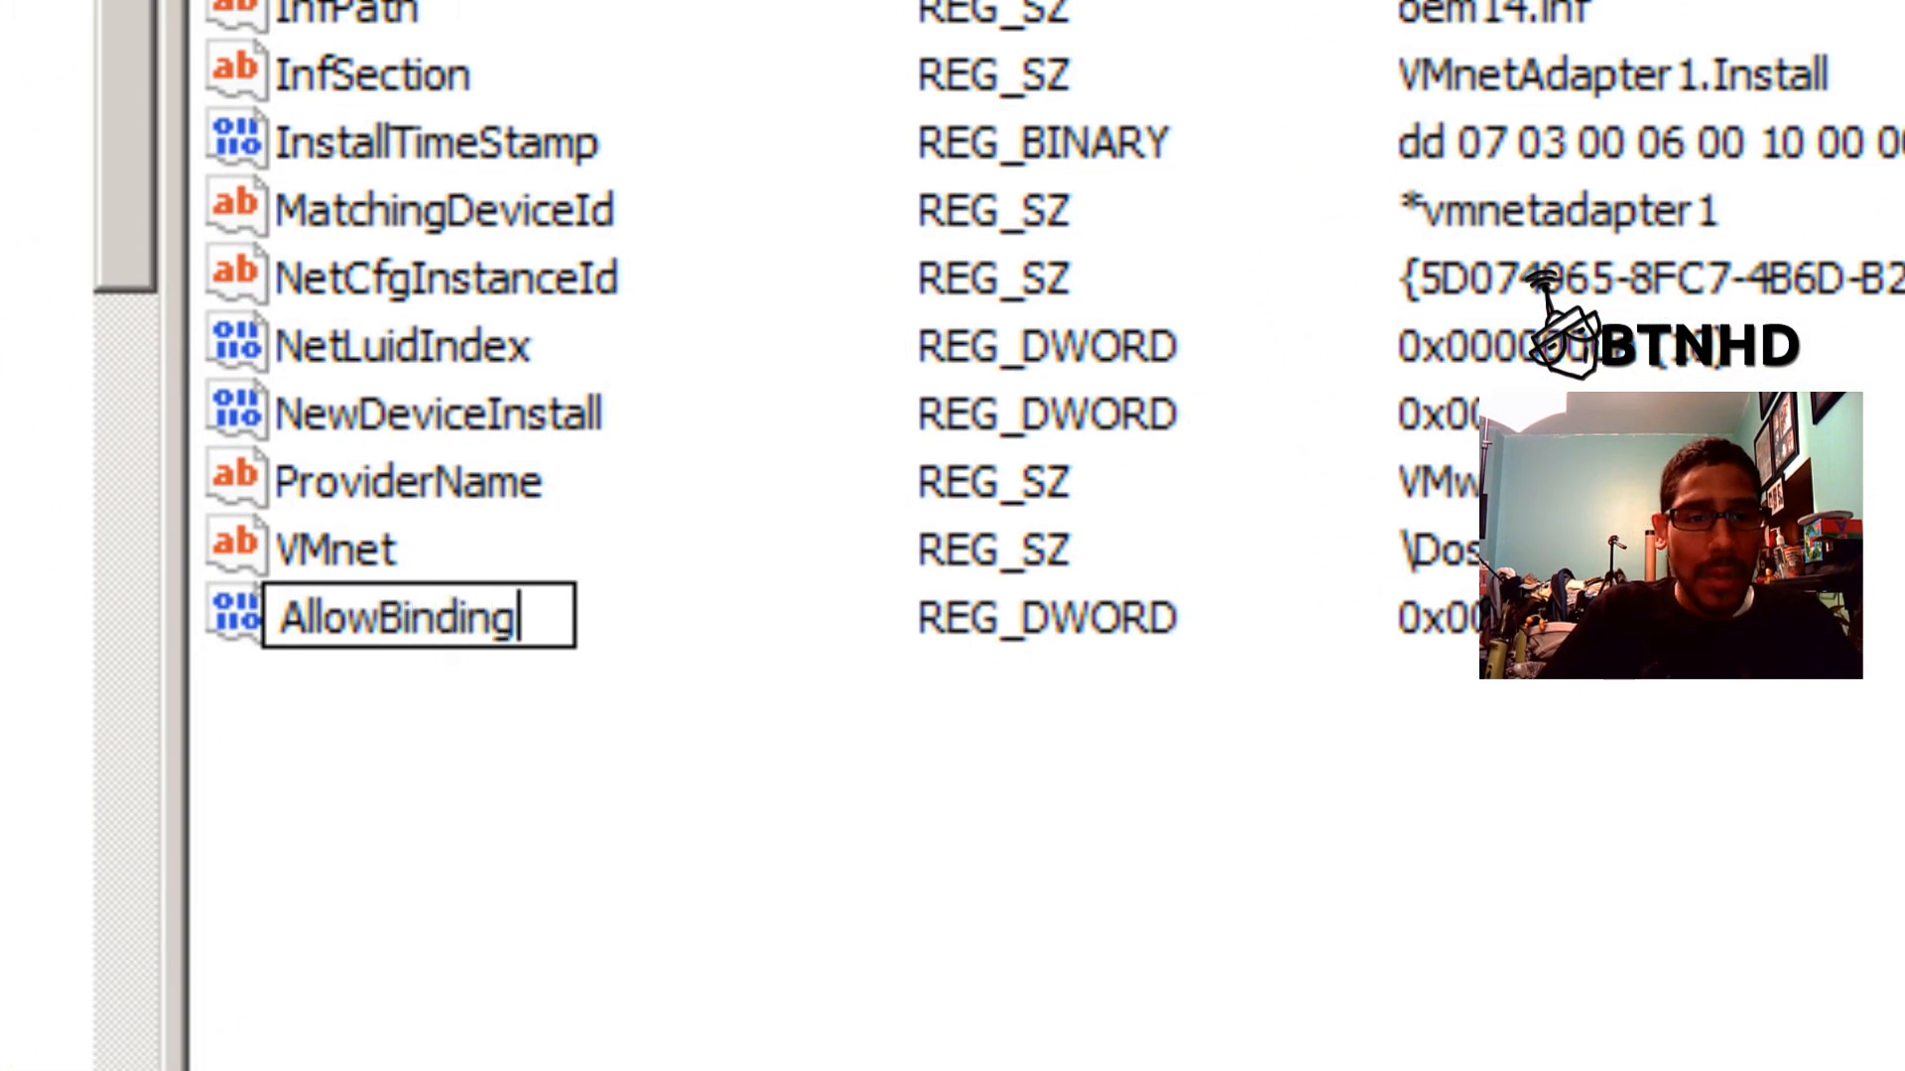
type("TO")
key("BackSpace")
type("o")
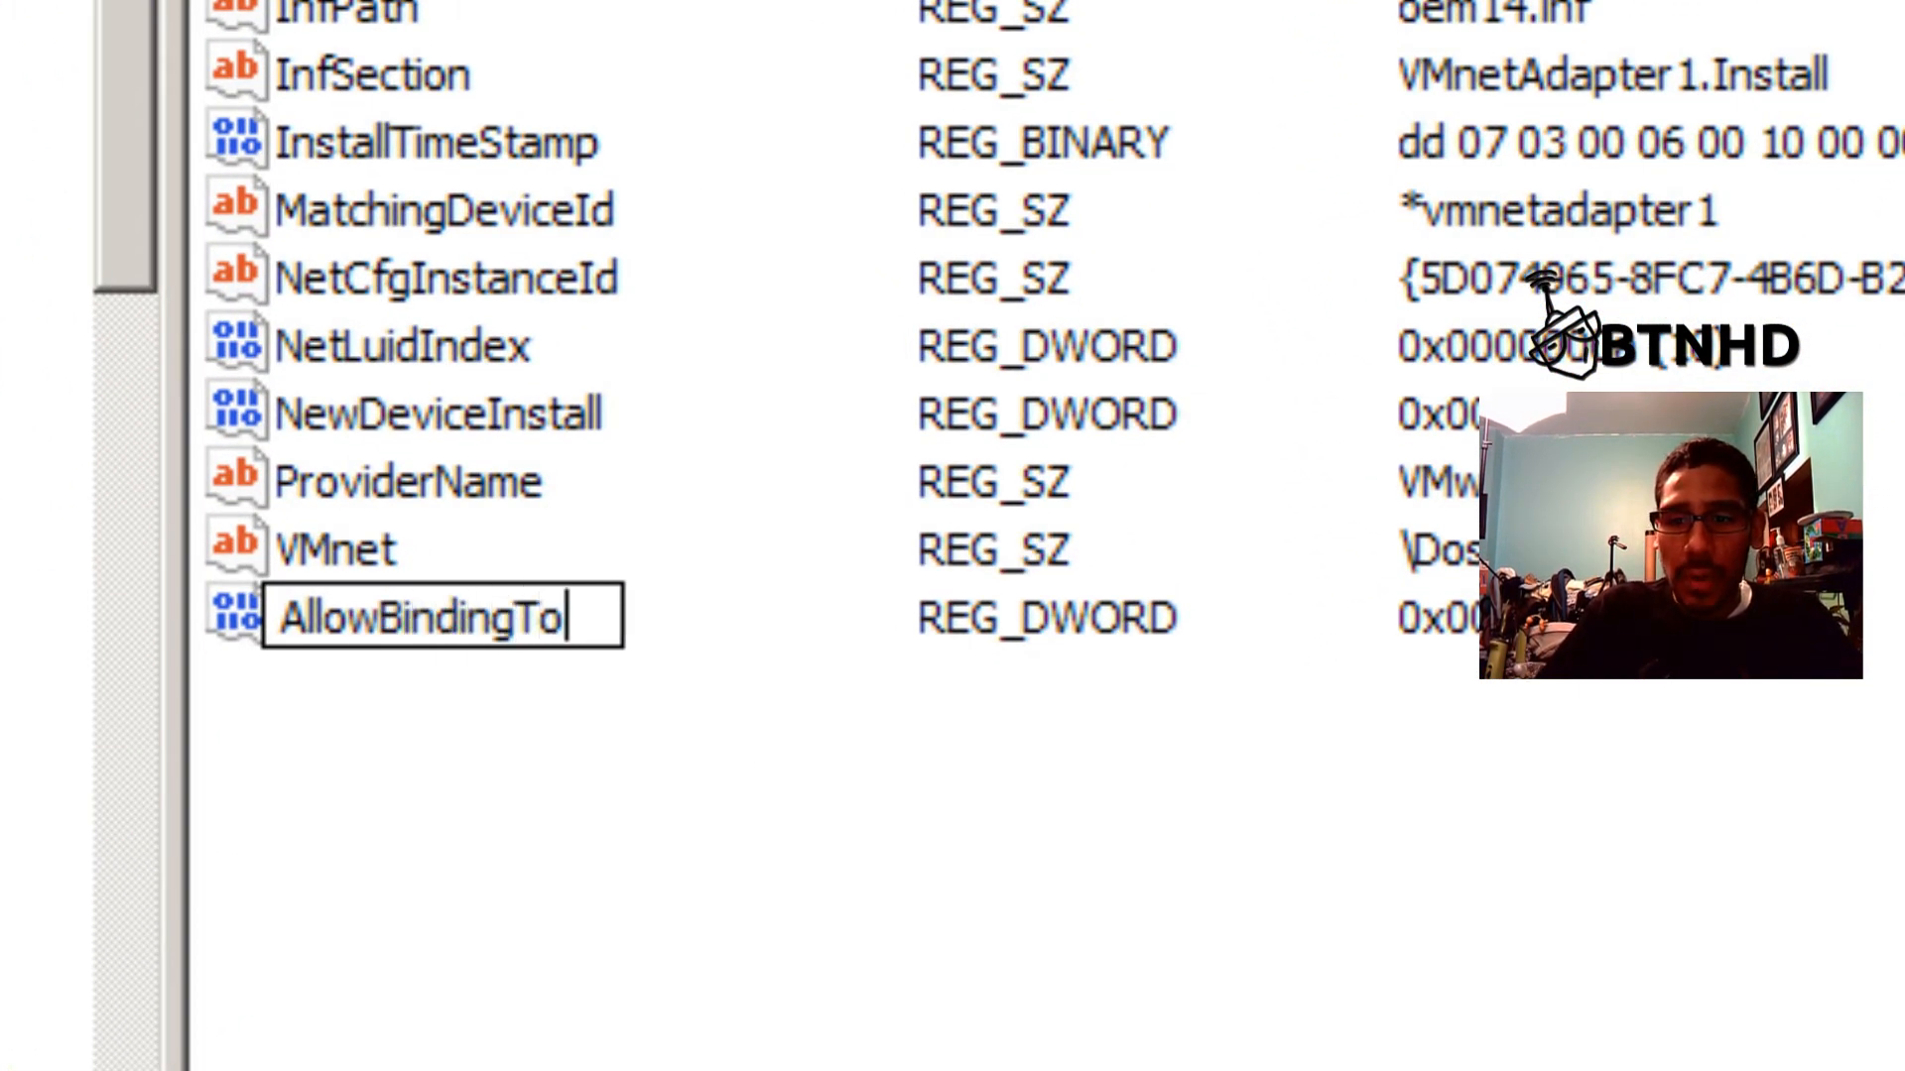
type("MACBri")
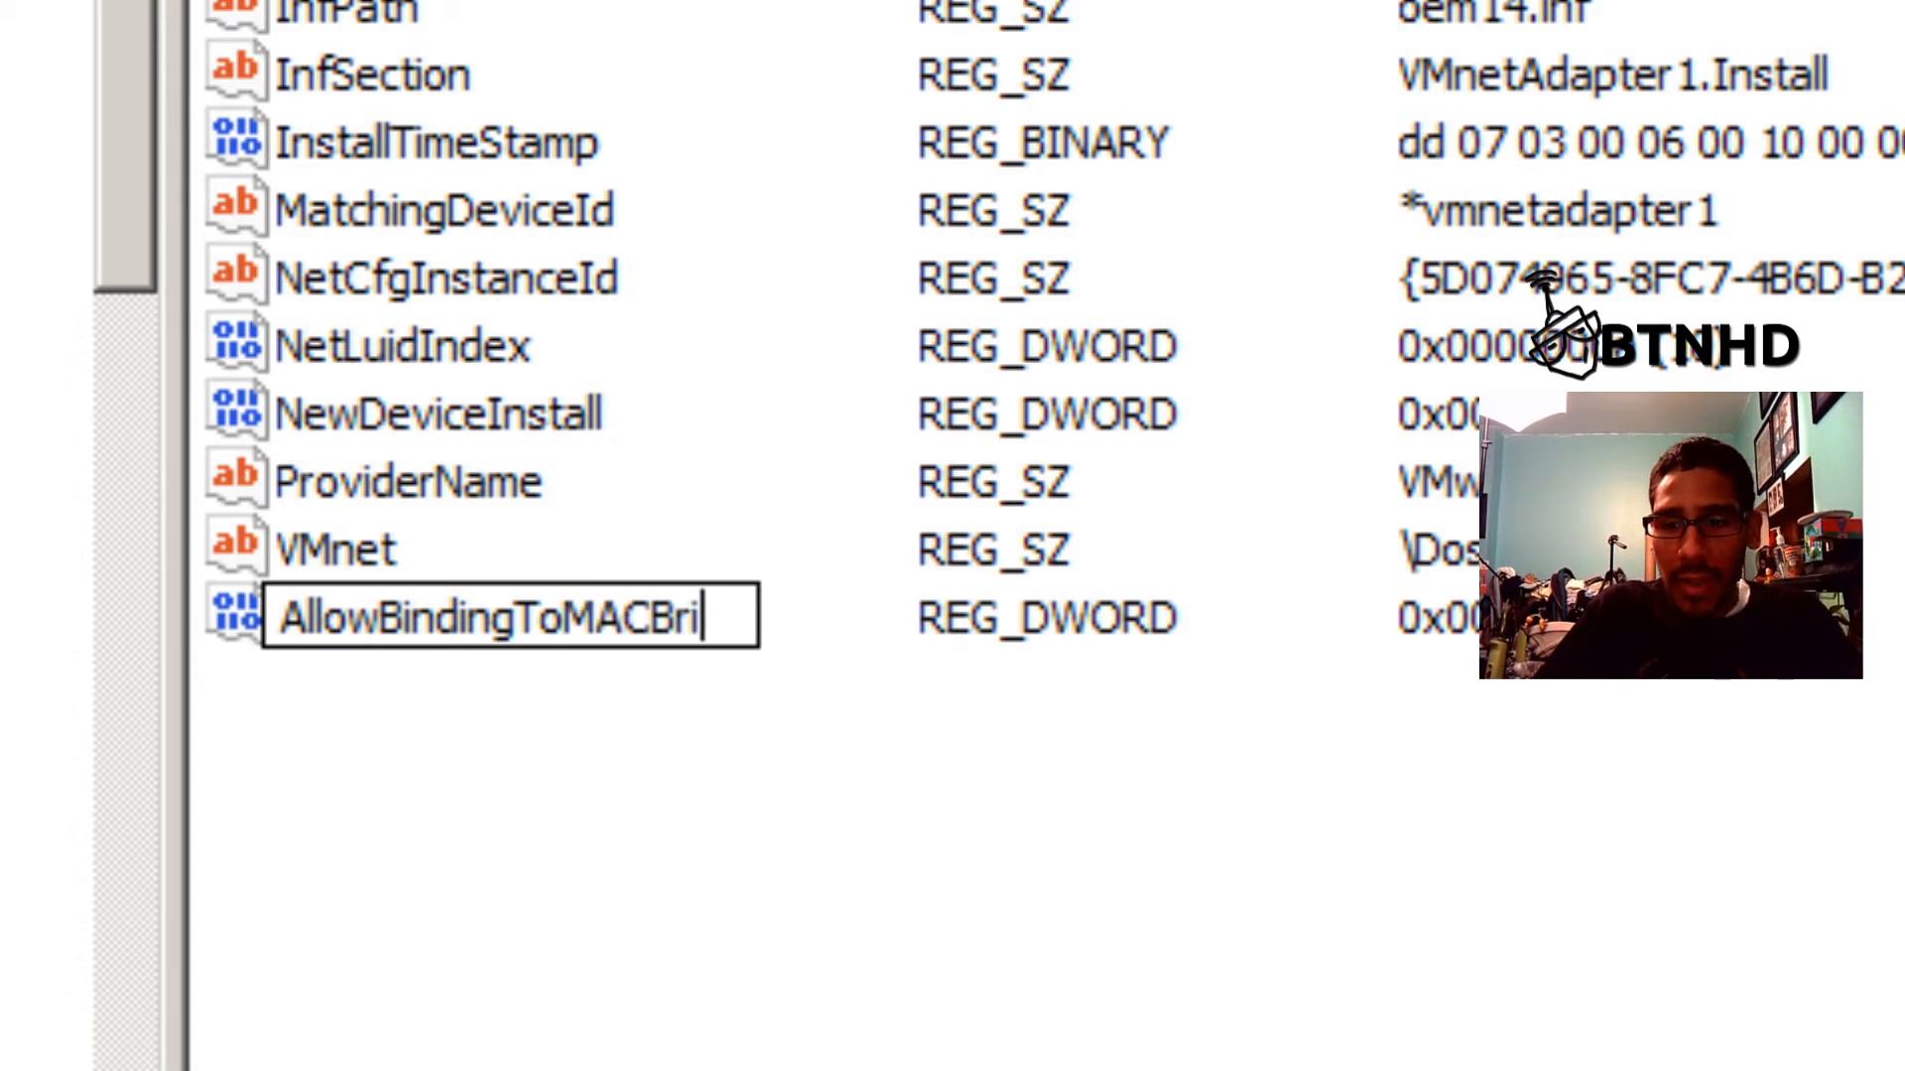
type("dge")
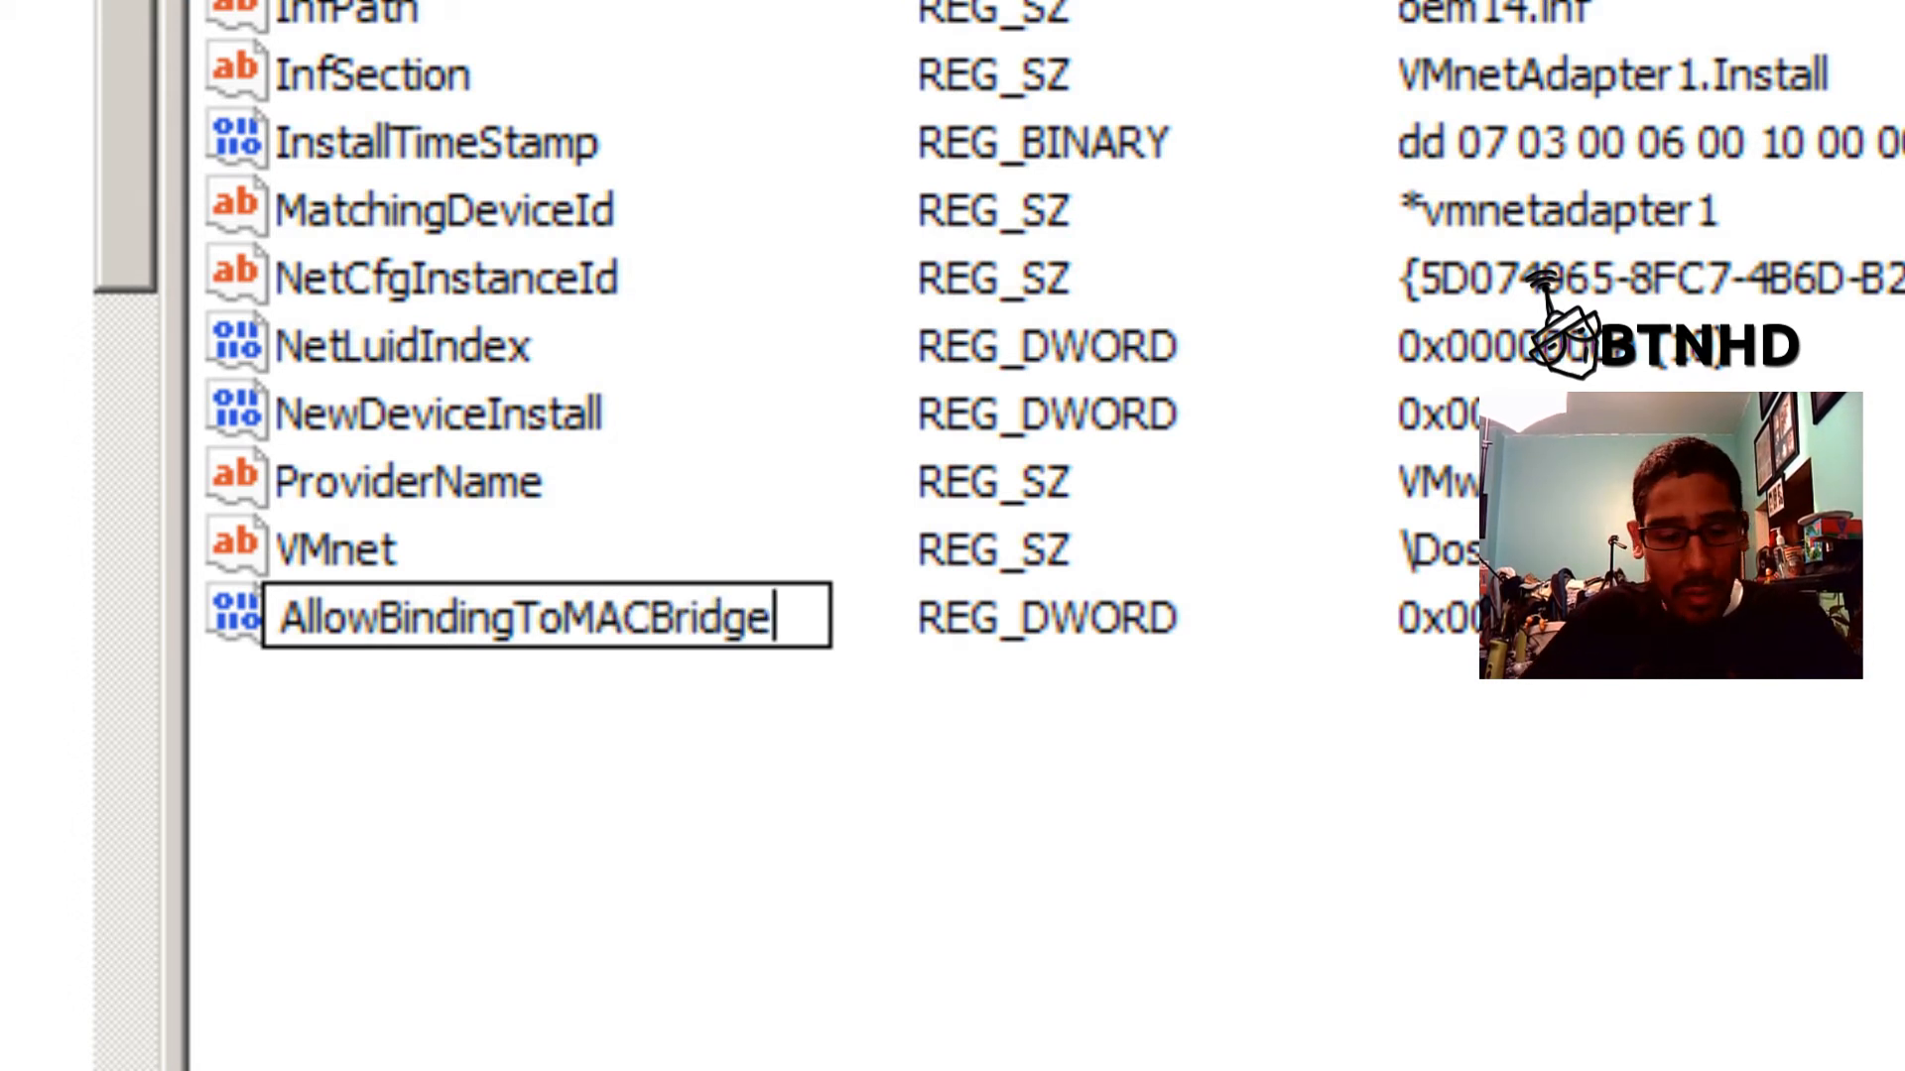
key("ctrl+a")
key("ctrl+c")
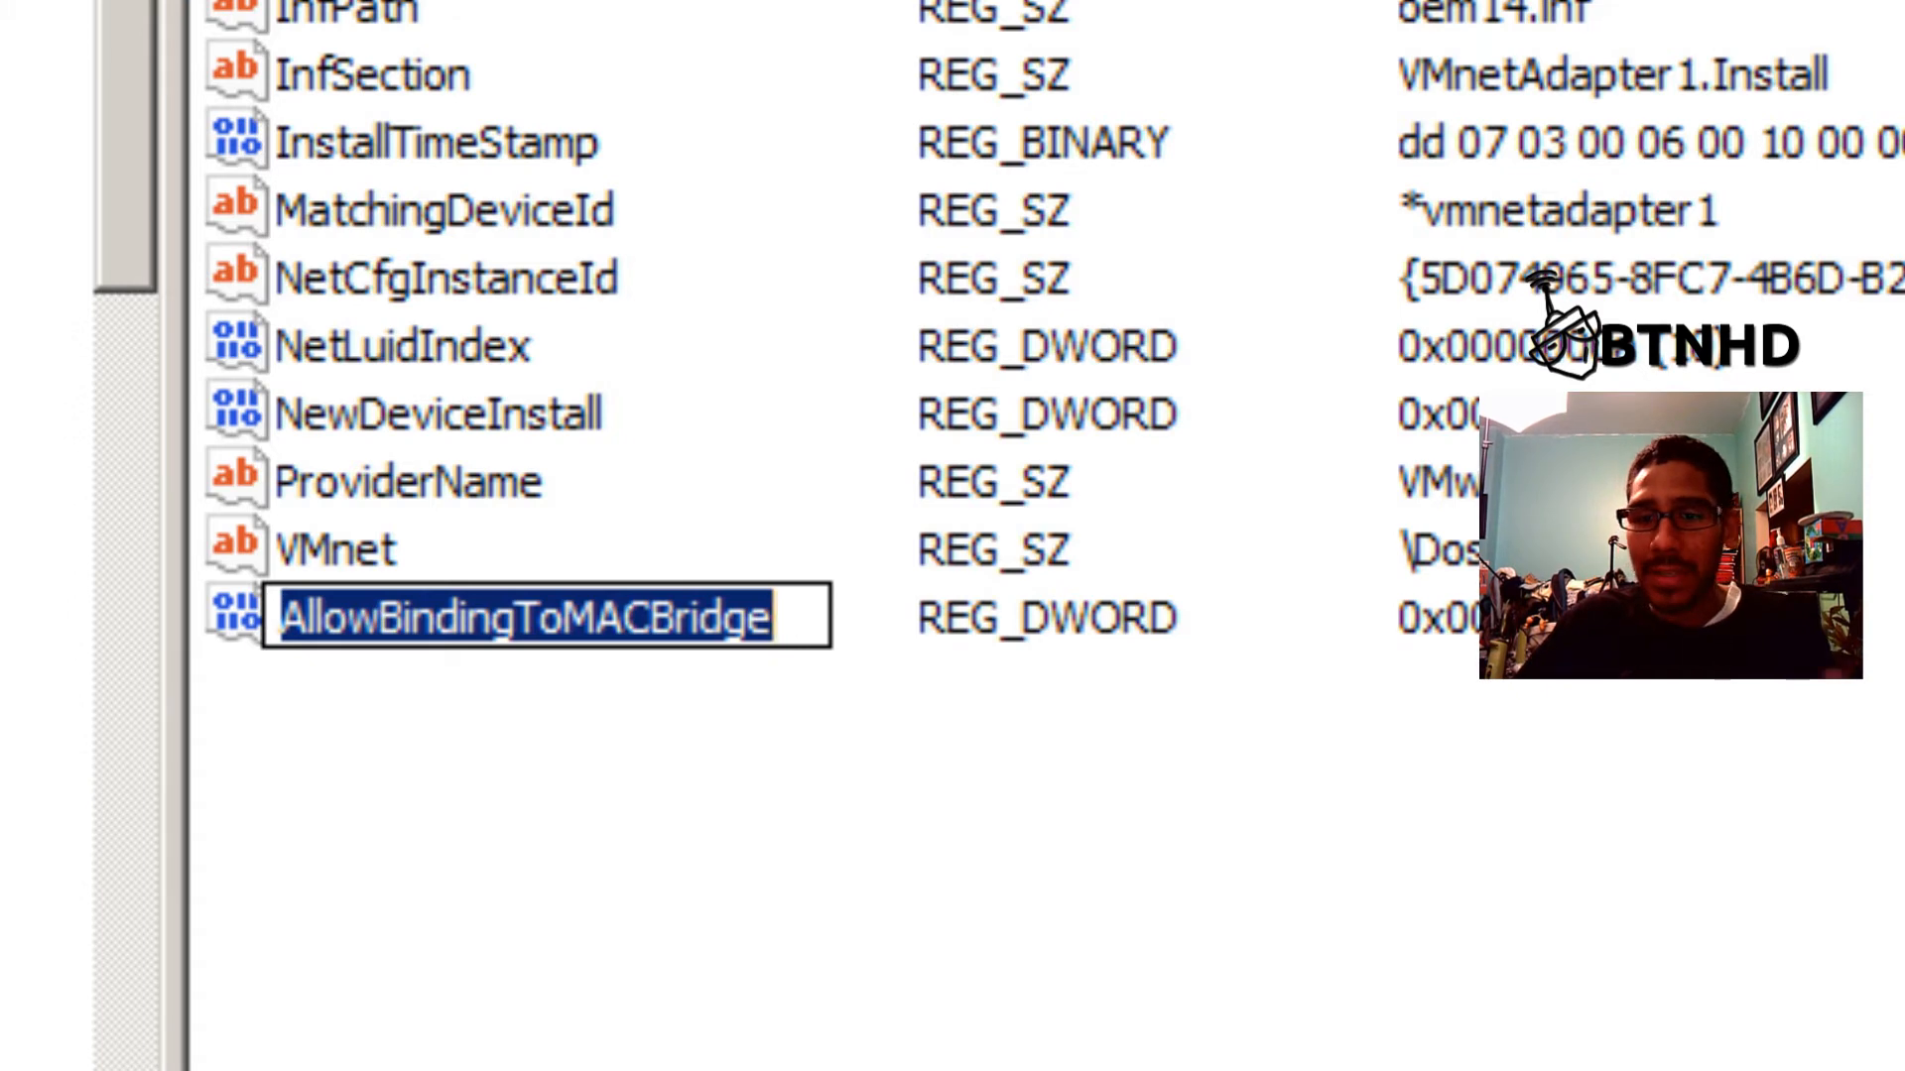
key("Return")
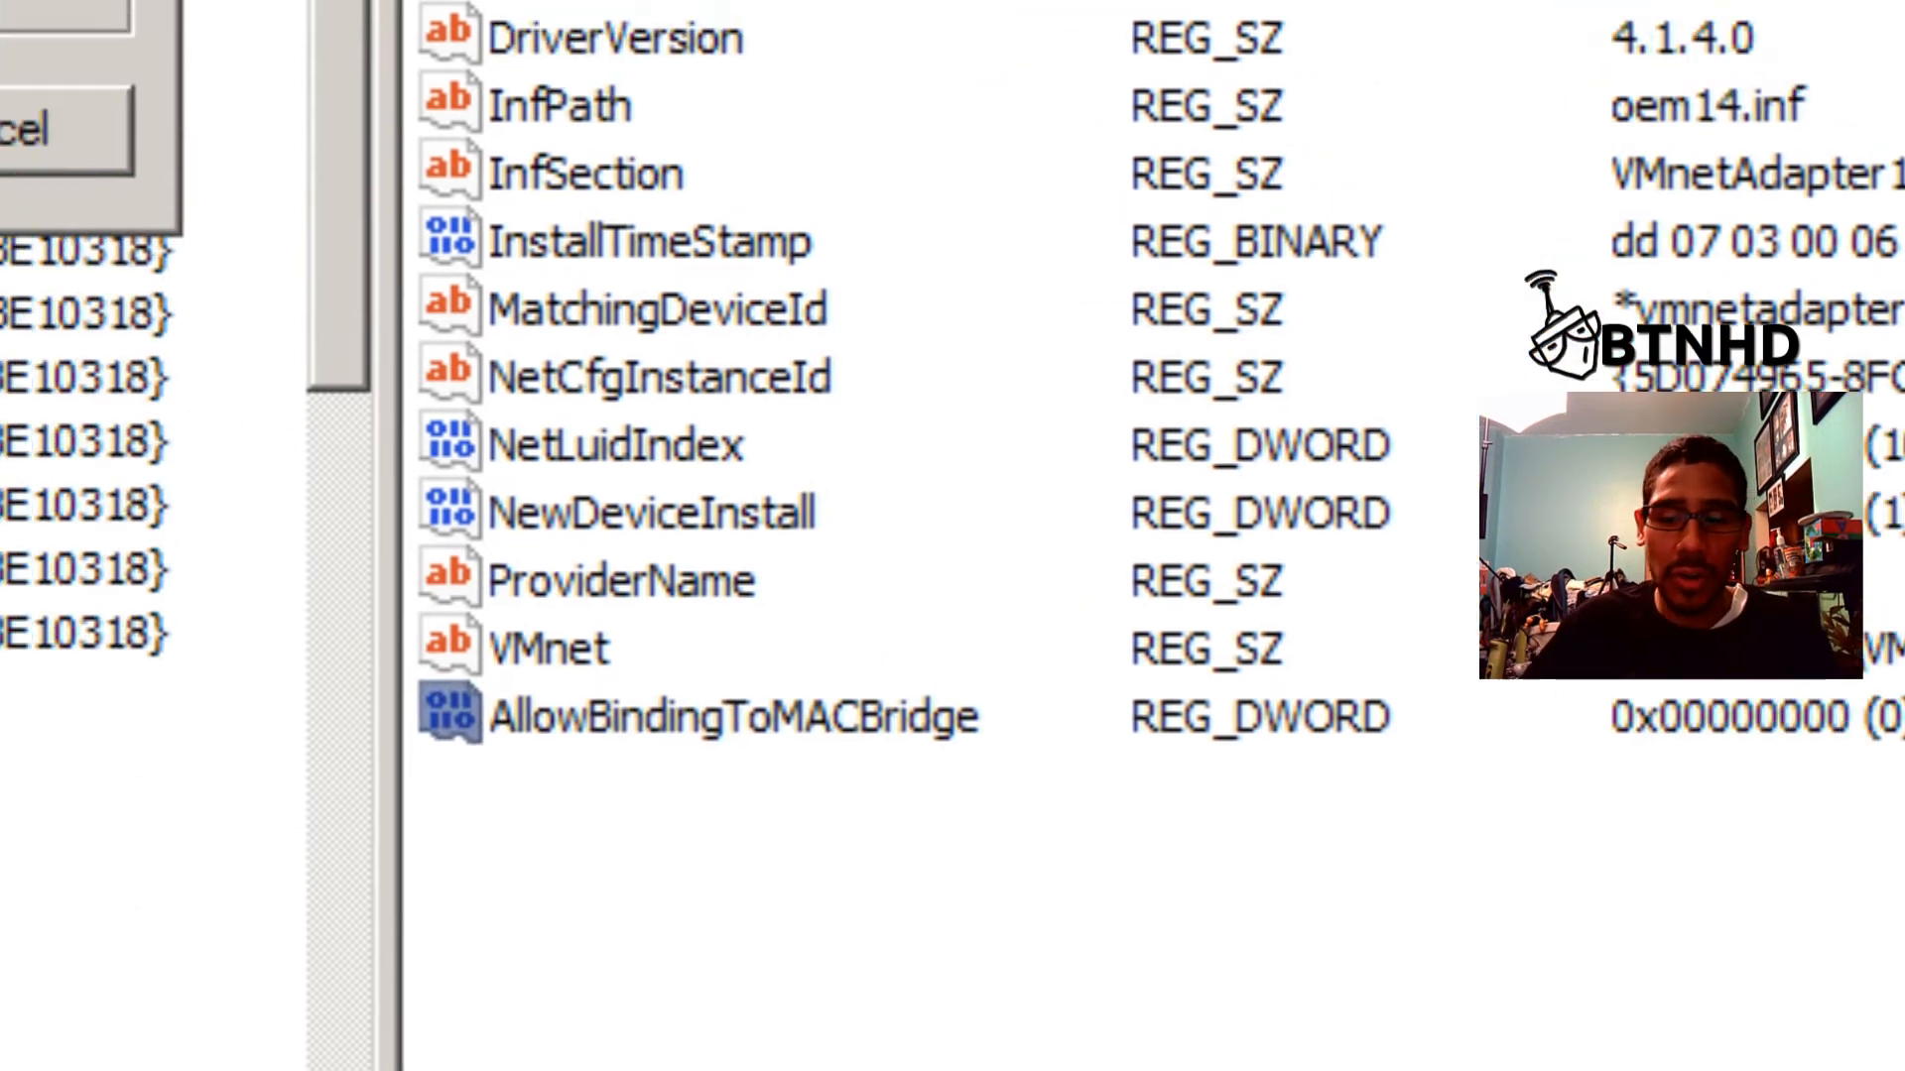
Set the VMnet1 adapter's AllowBindingToMACBridge value to 1.
key("Return")
type("1")
key("Return")
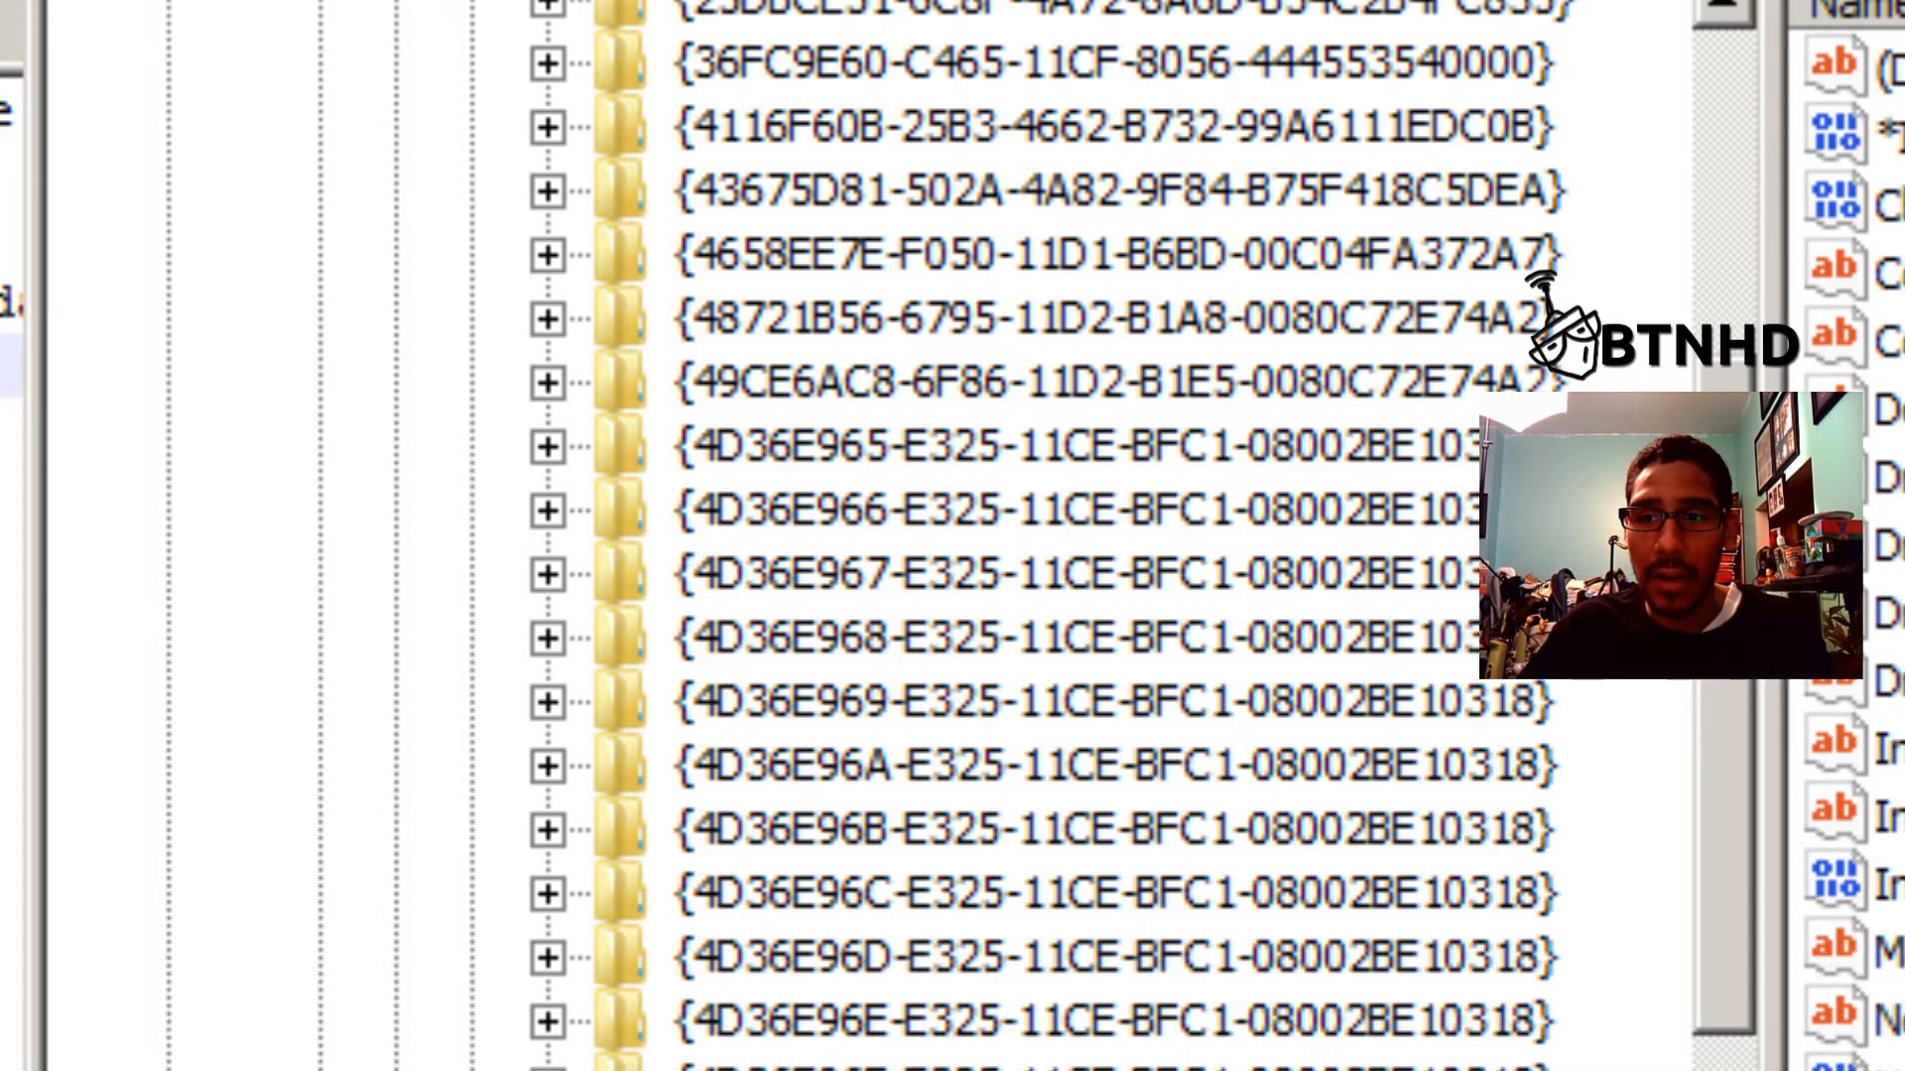
Add a DWORD (32-bit) value AllowBindingToMACBridge to the VMnet8 adapter's subkey and set it to 1.
right_click(693, 582)
mouse_move(839, 641)
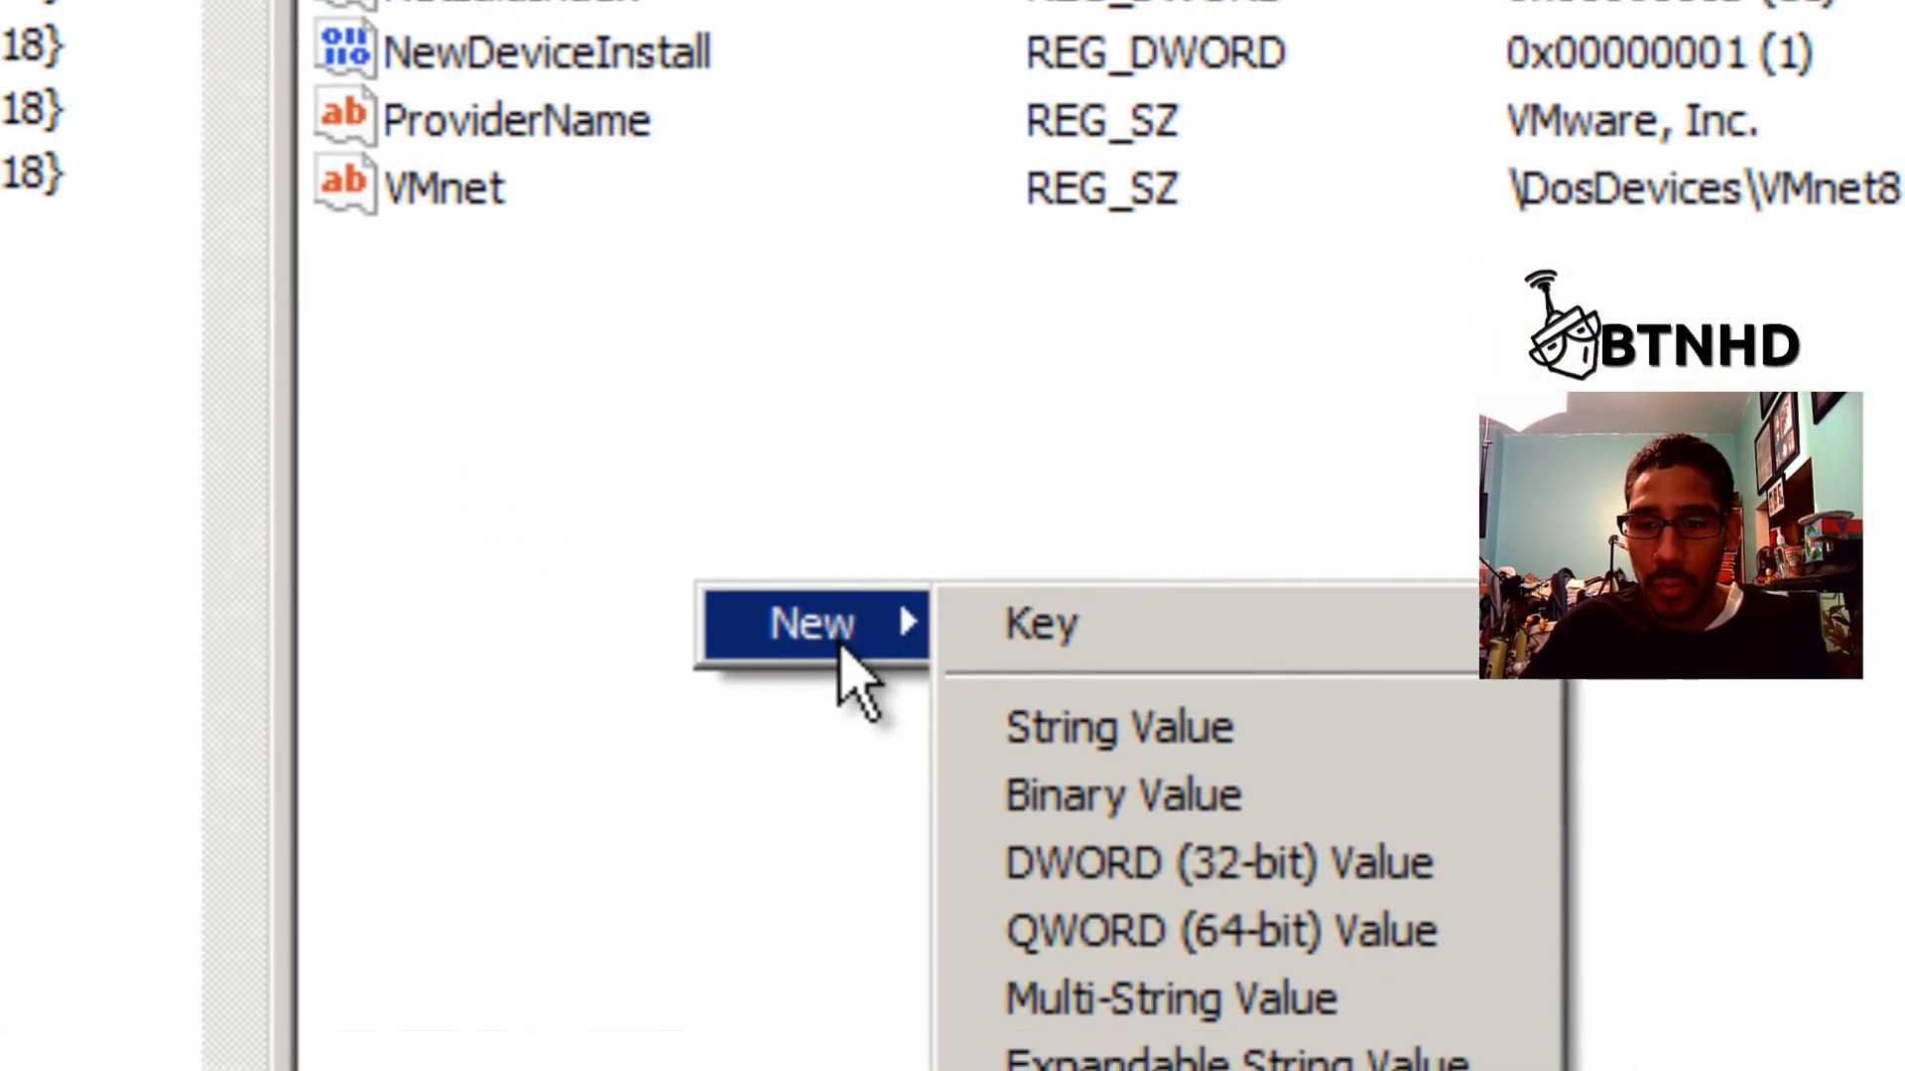
left_click(1156, 827)
key("ctrl+v")
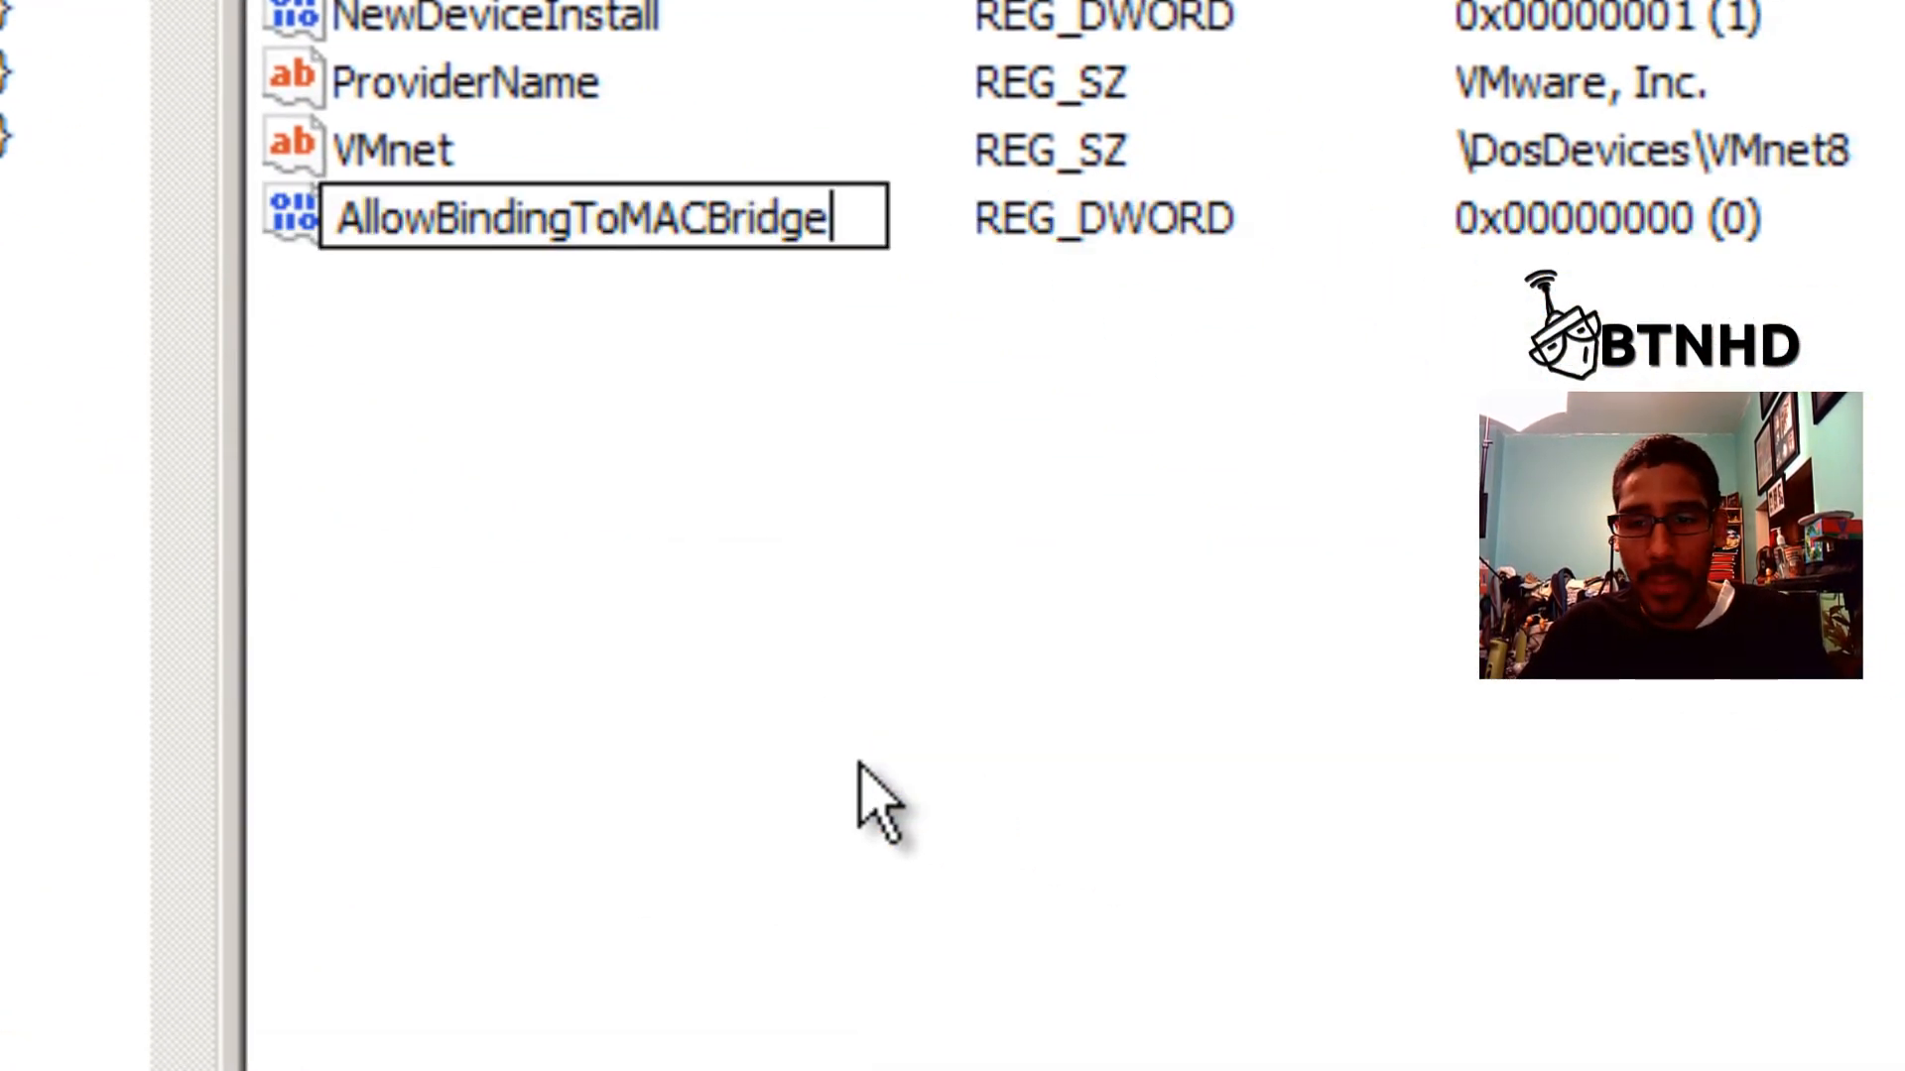
key("Return")
double_click(485, 236)
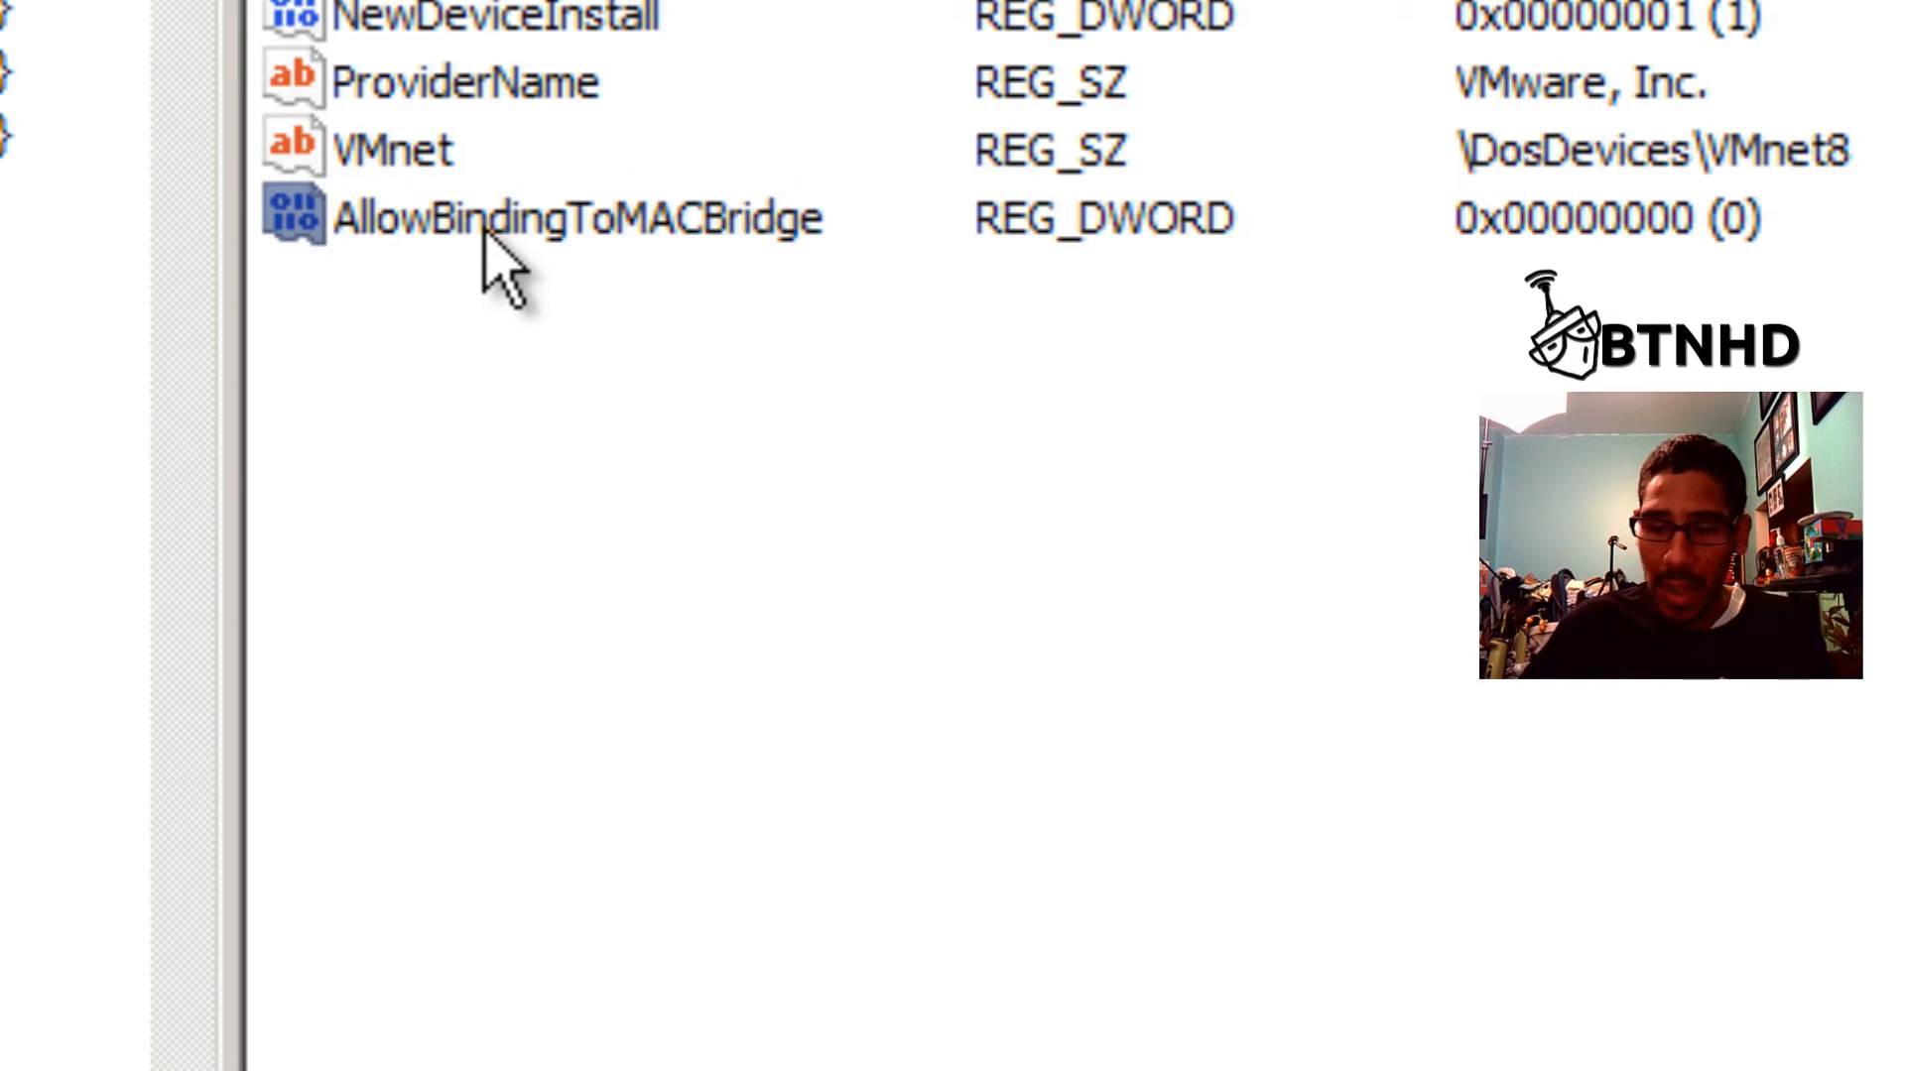
type("1")
key("Return")
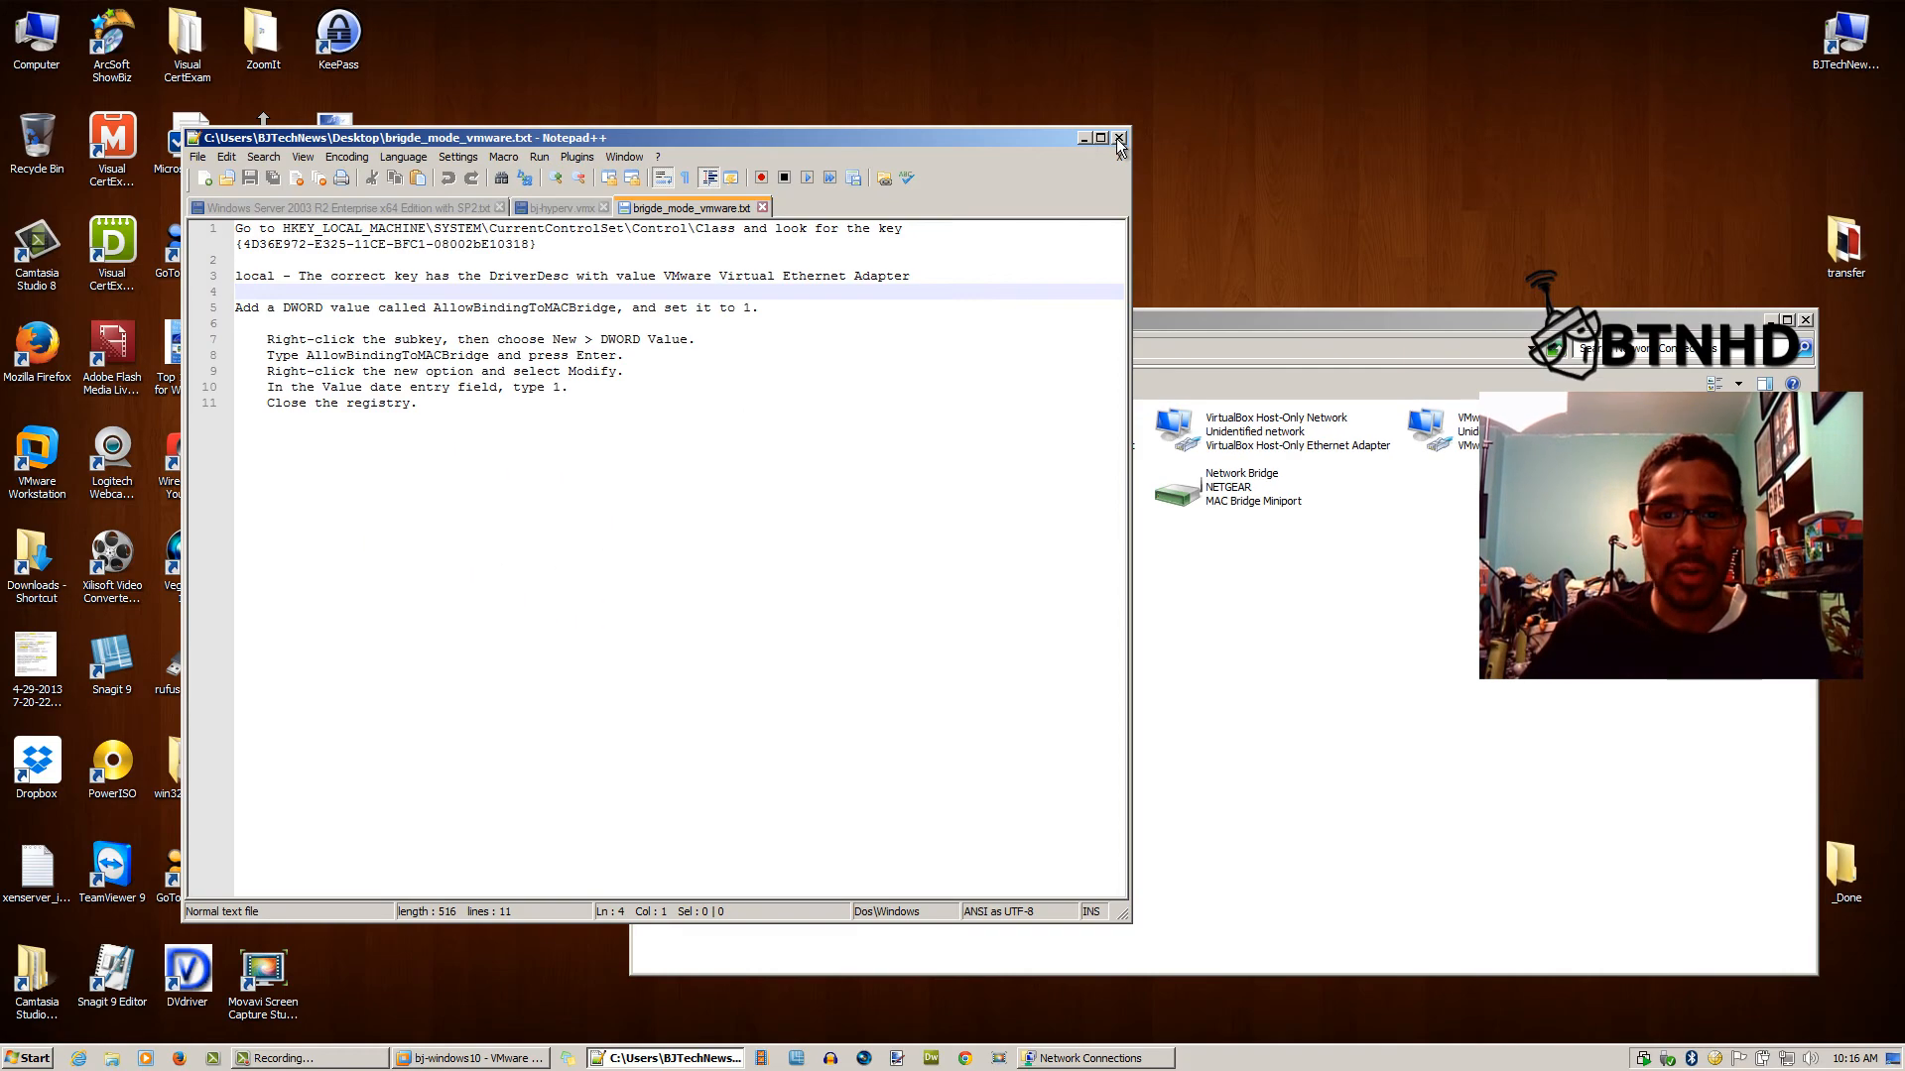
Close the notes file and add VMware Network Adapters VMnet1 and VMnet8 to the Network Bridge in its properties.
left_click(1116, 139)
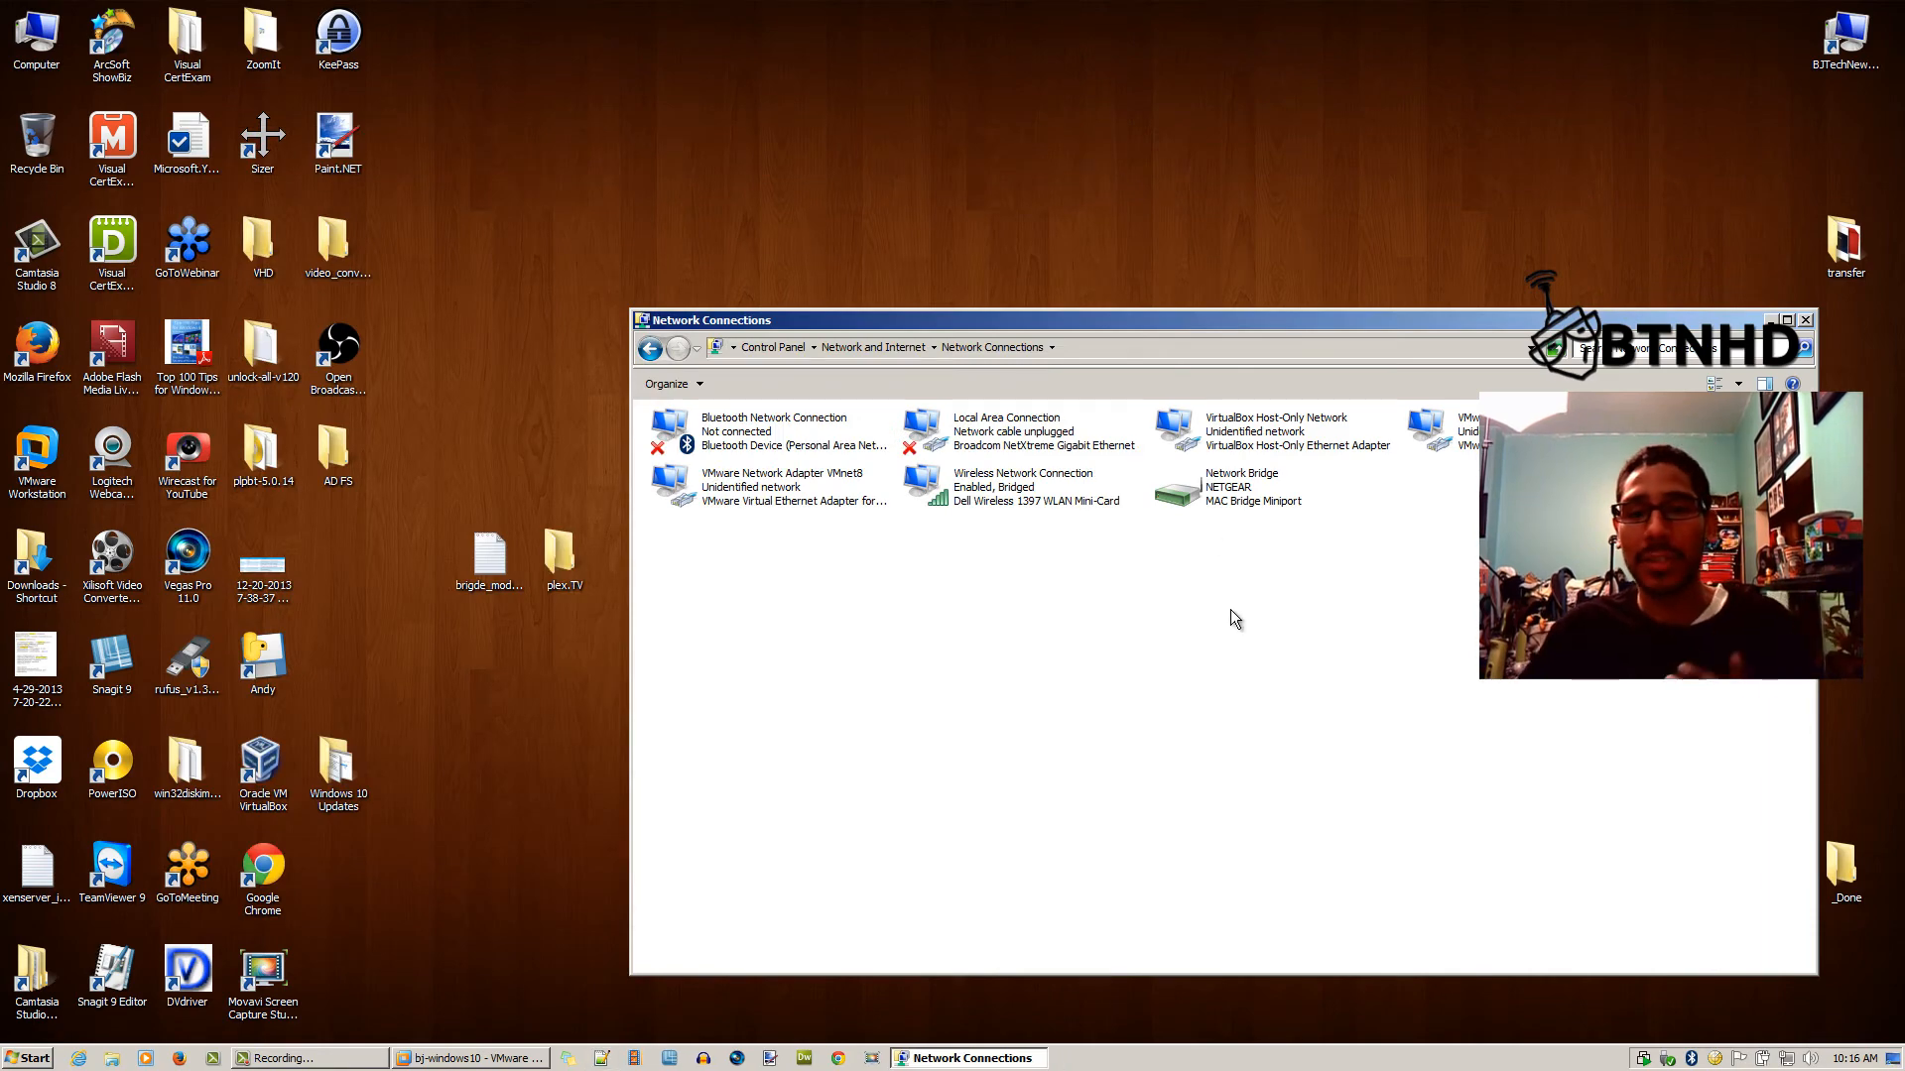
right_click(1242, 508)
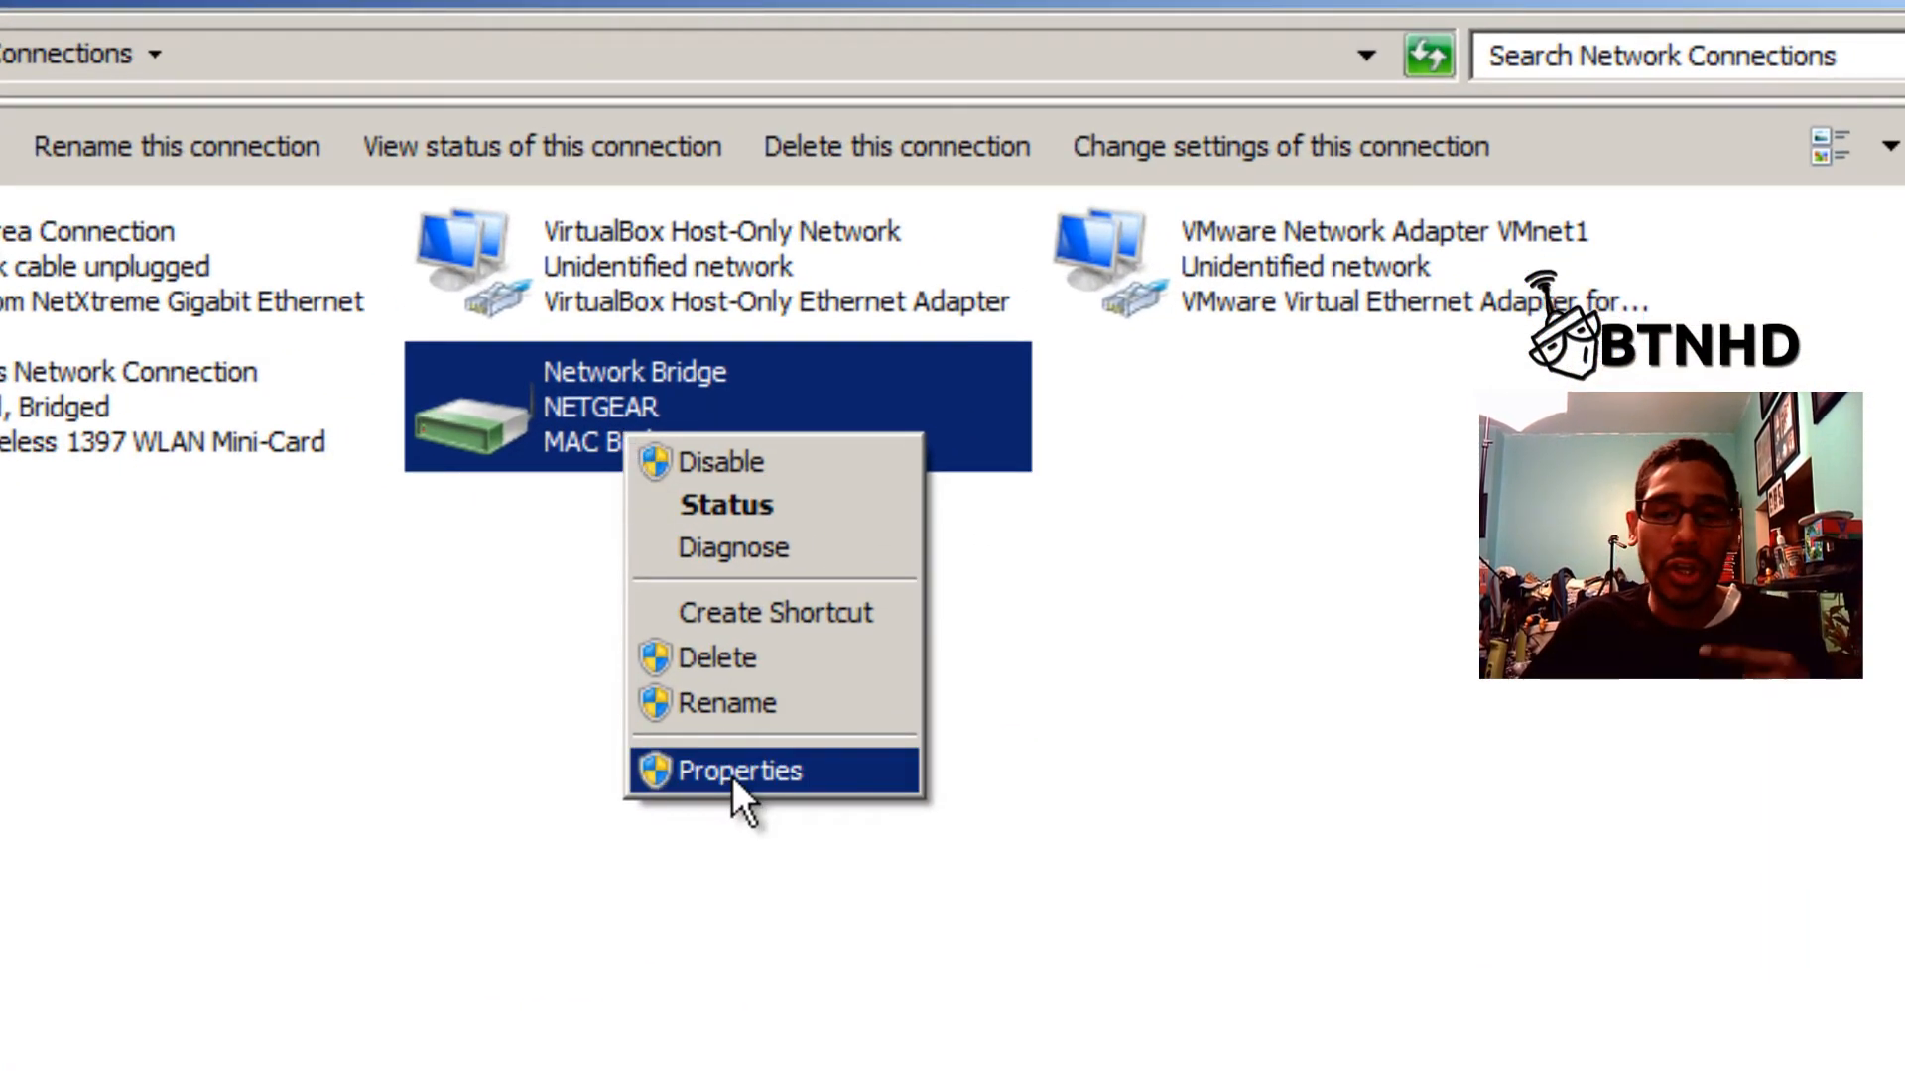
left_click(734, 774)
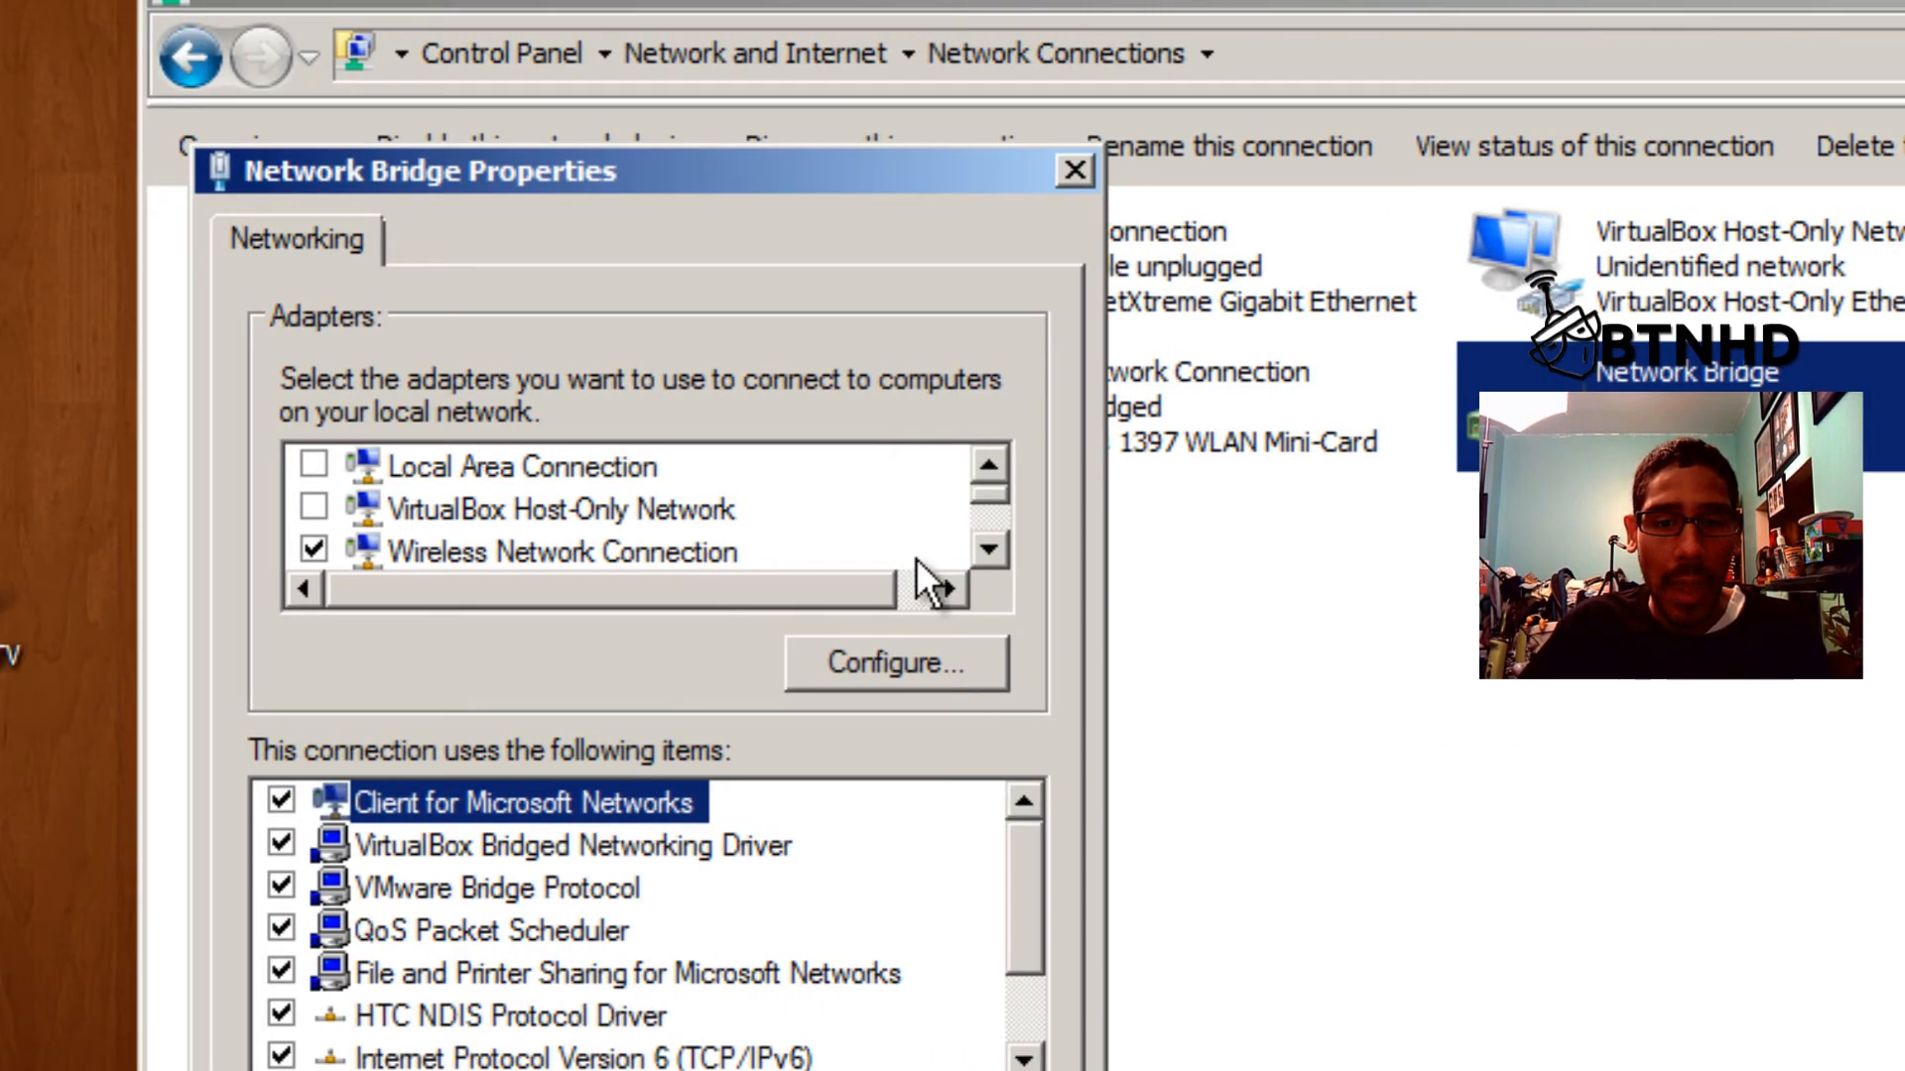
left_click(986, 551)
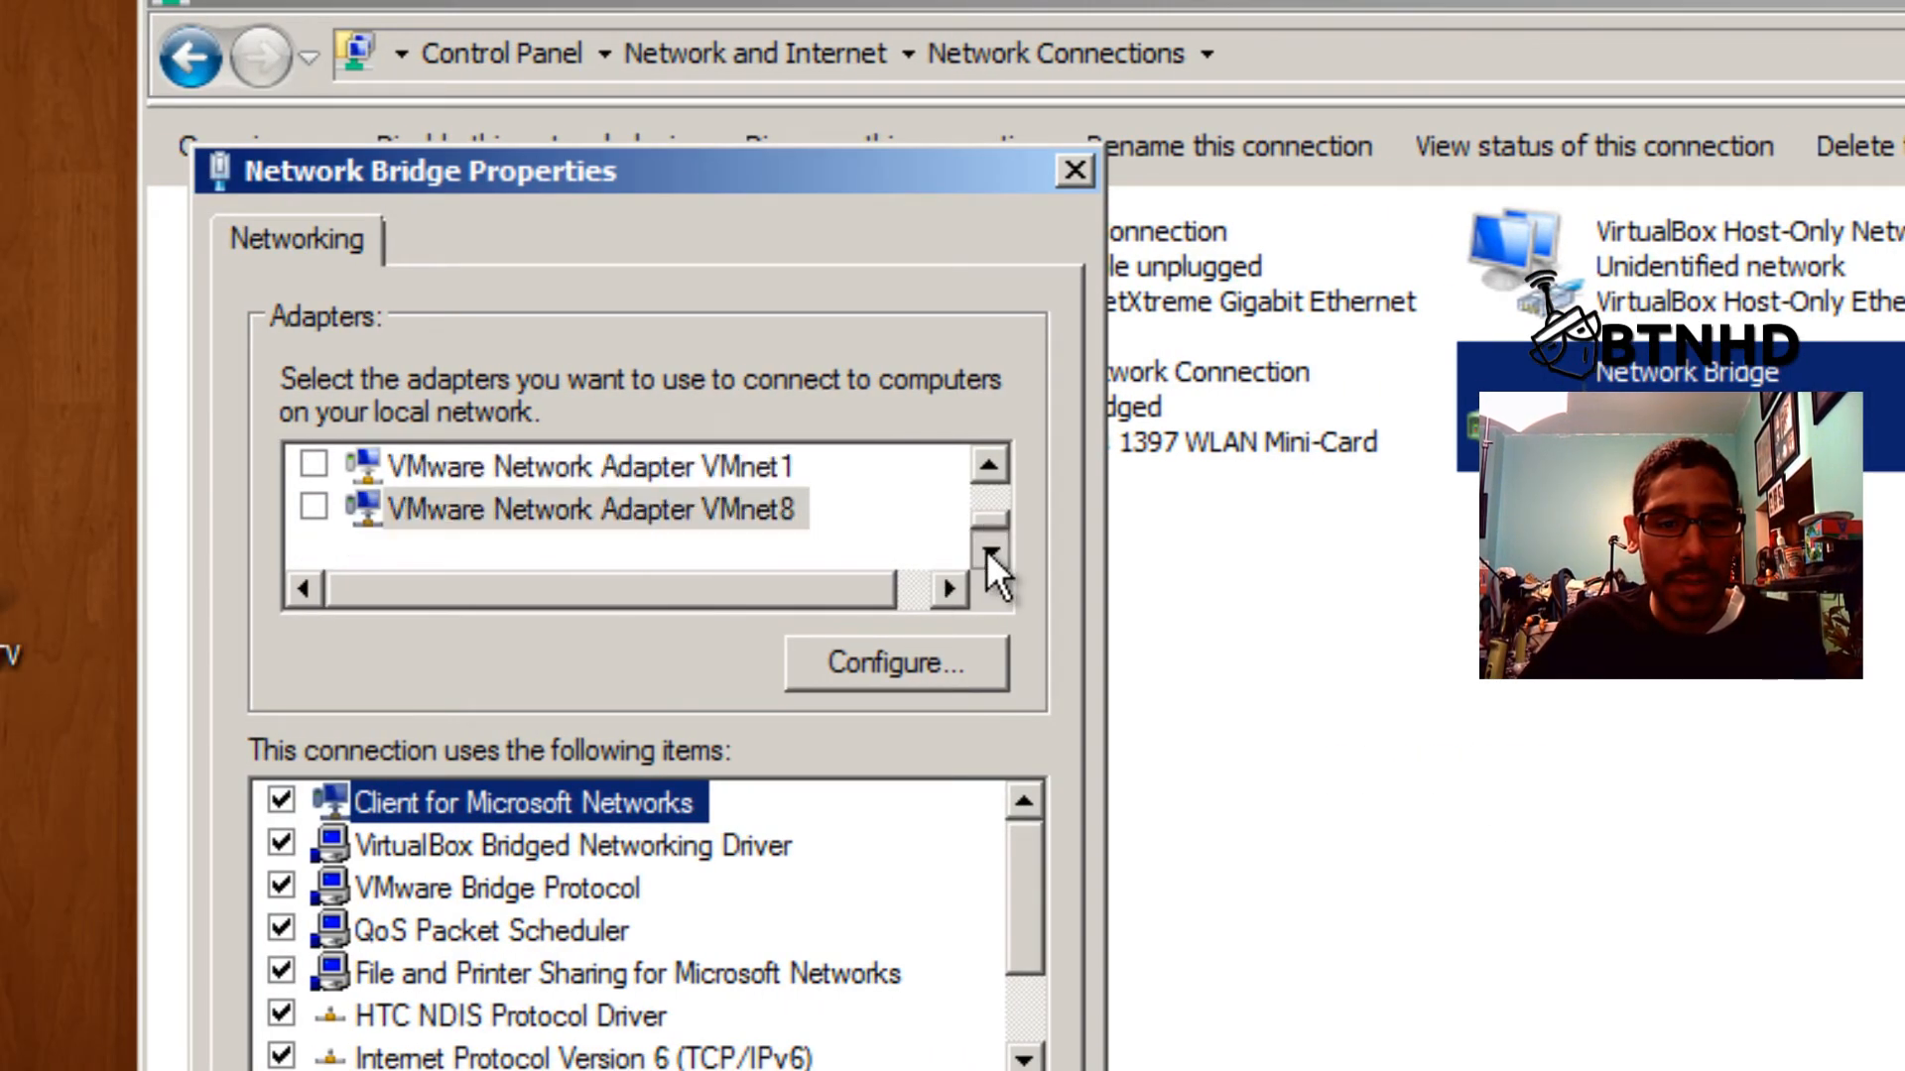
left_click(314, 463)
left_click(315, 506)
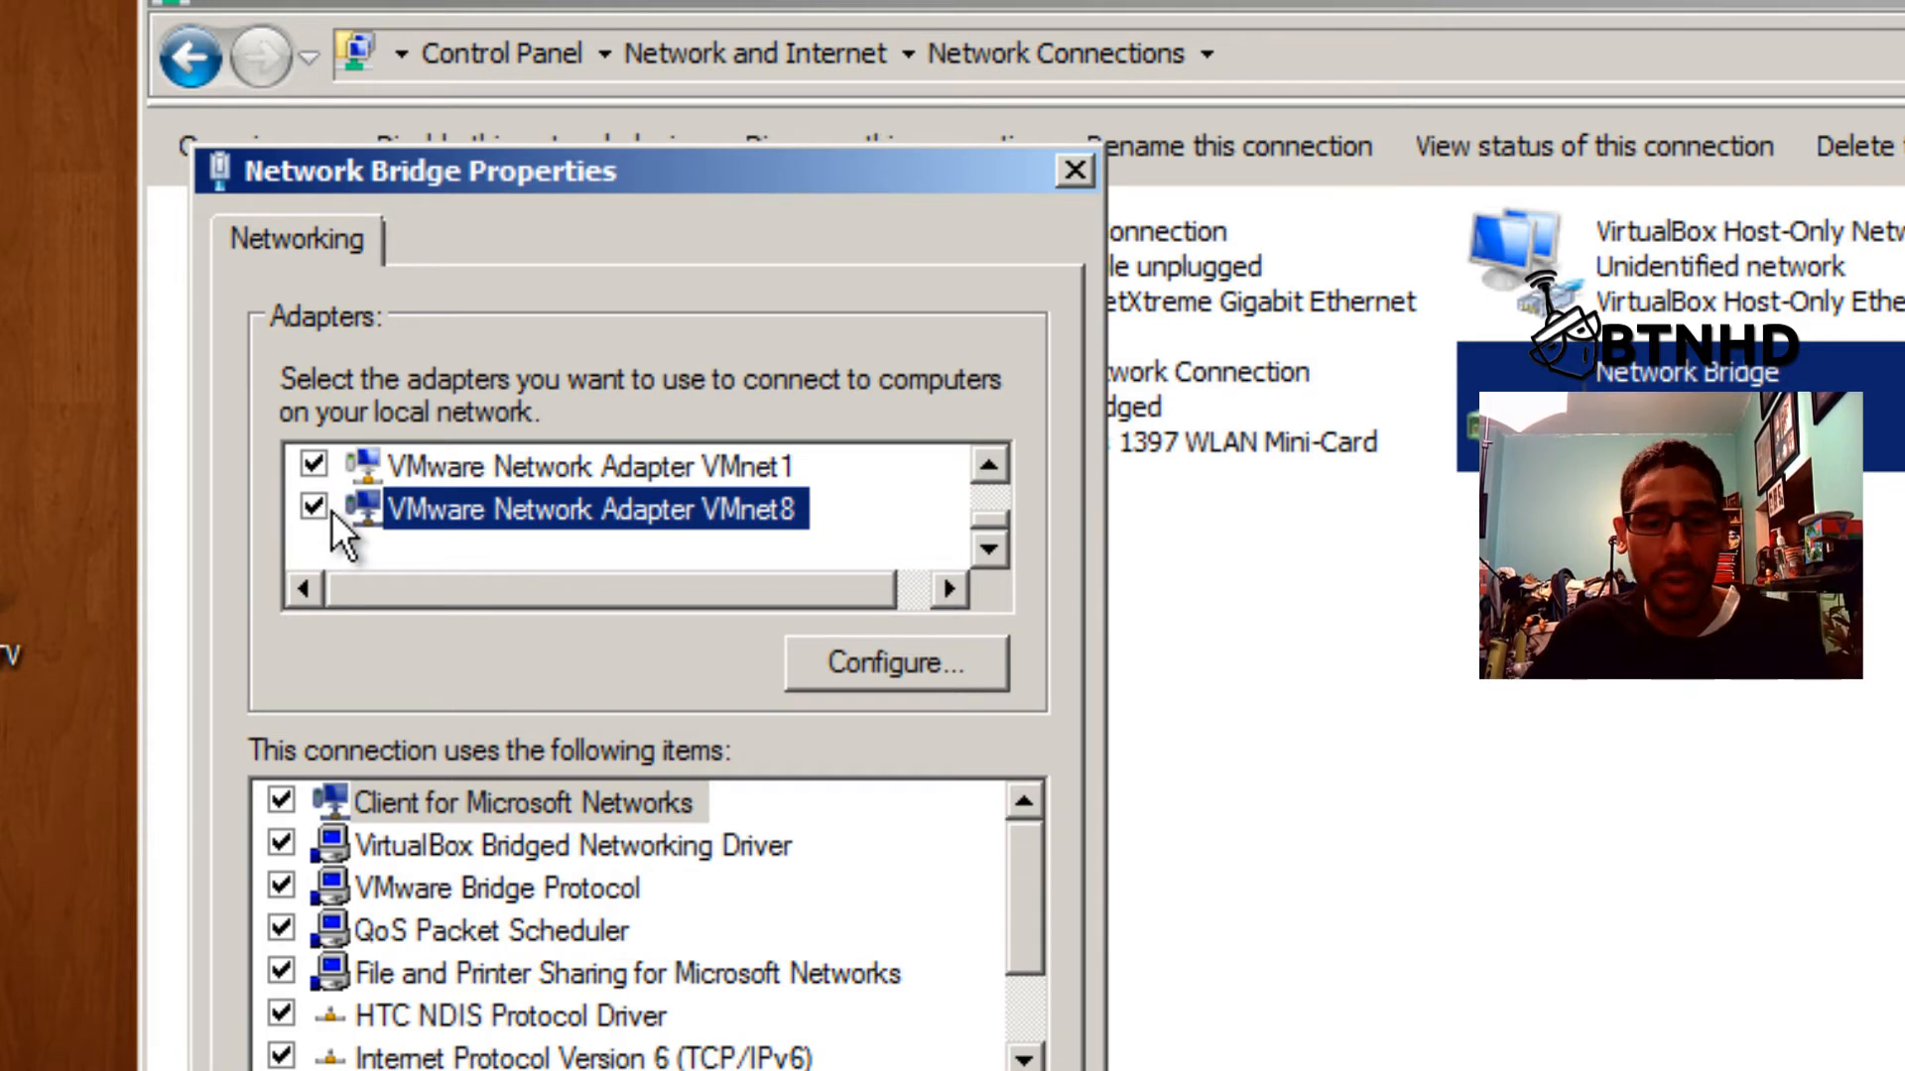
left_click(774, 1070)
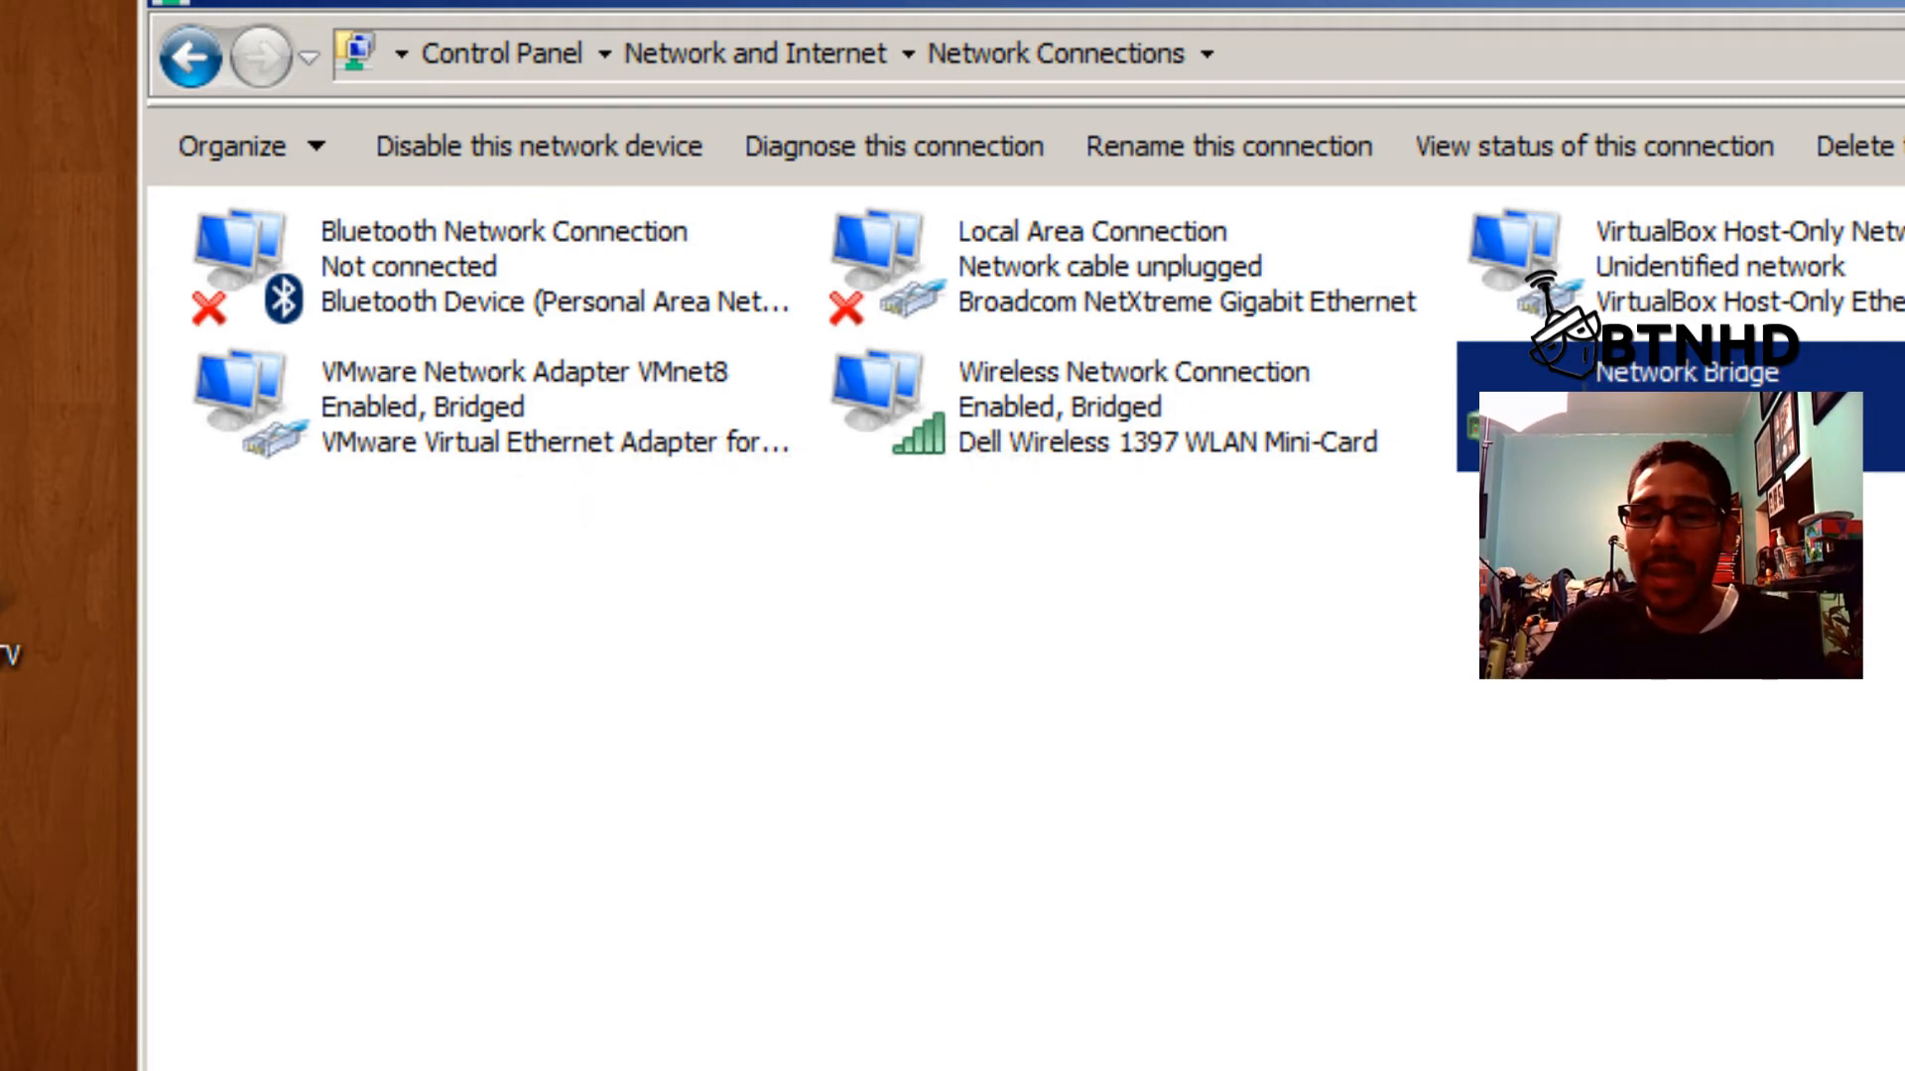
Check the connection status of VMware Network Adapters VMnet1 and VMnet8.
right_click(1904, 252)
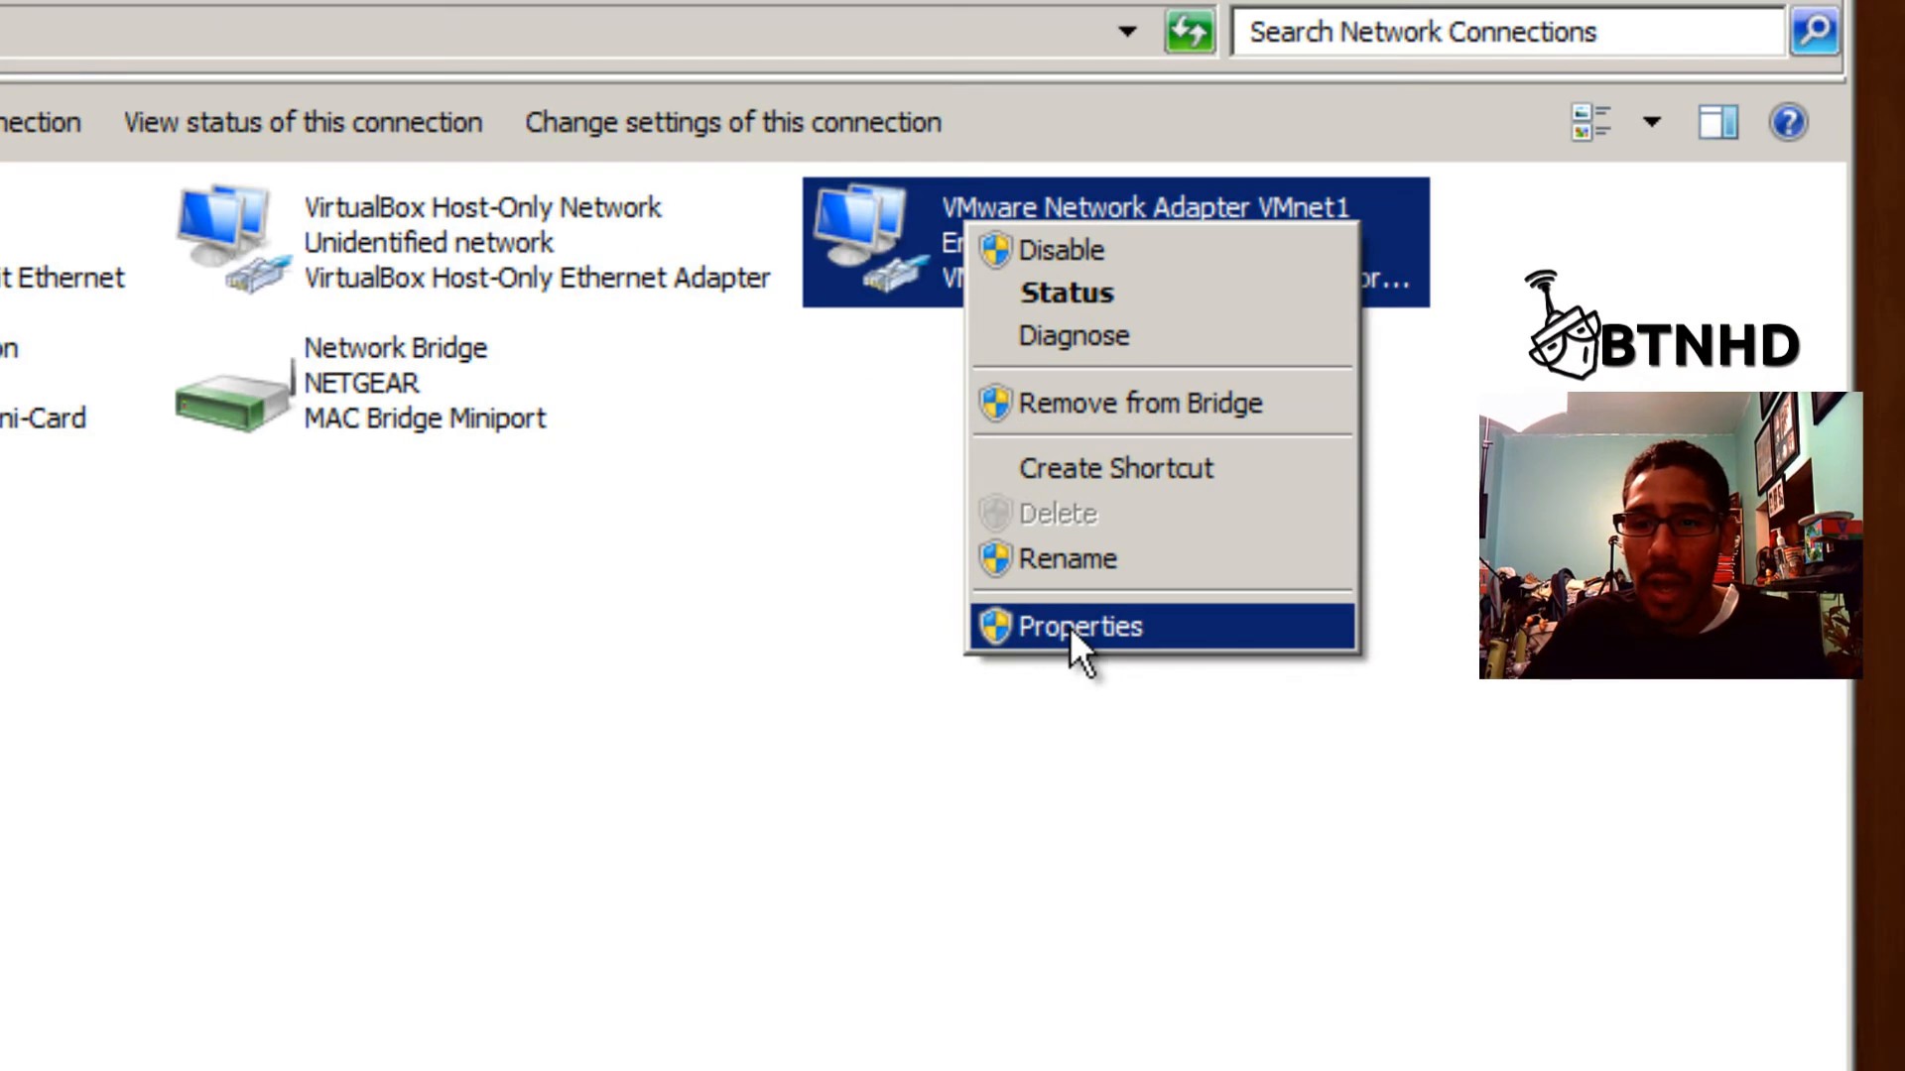
left_click(1135, 294)
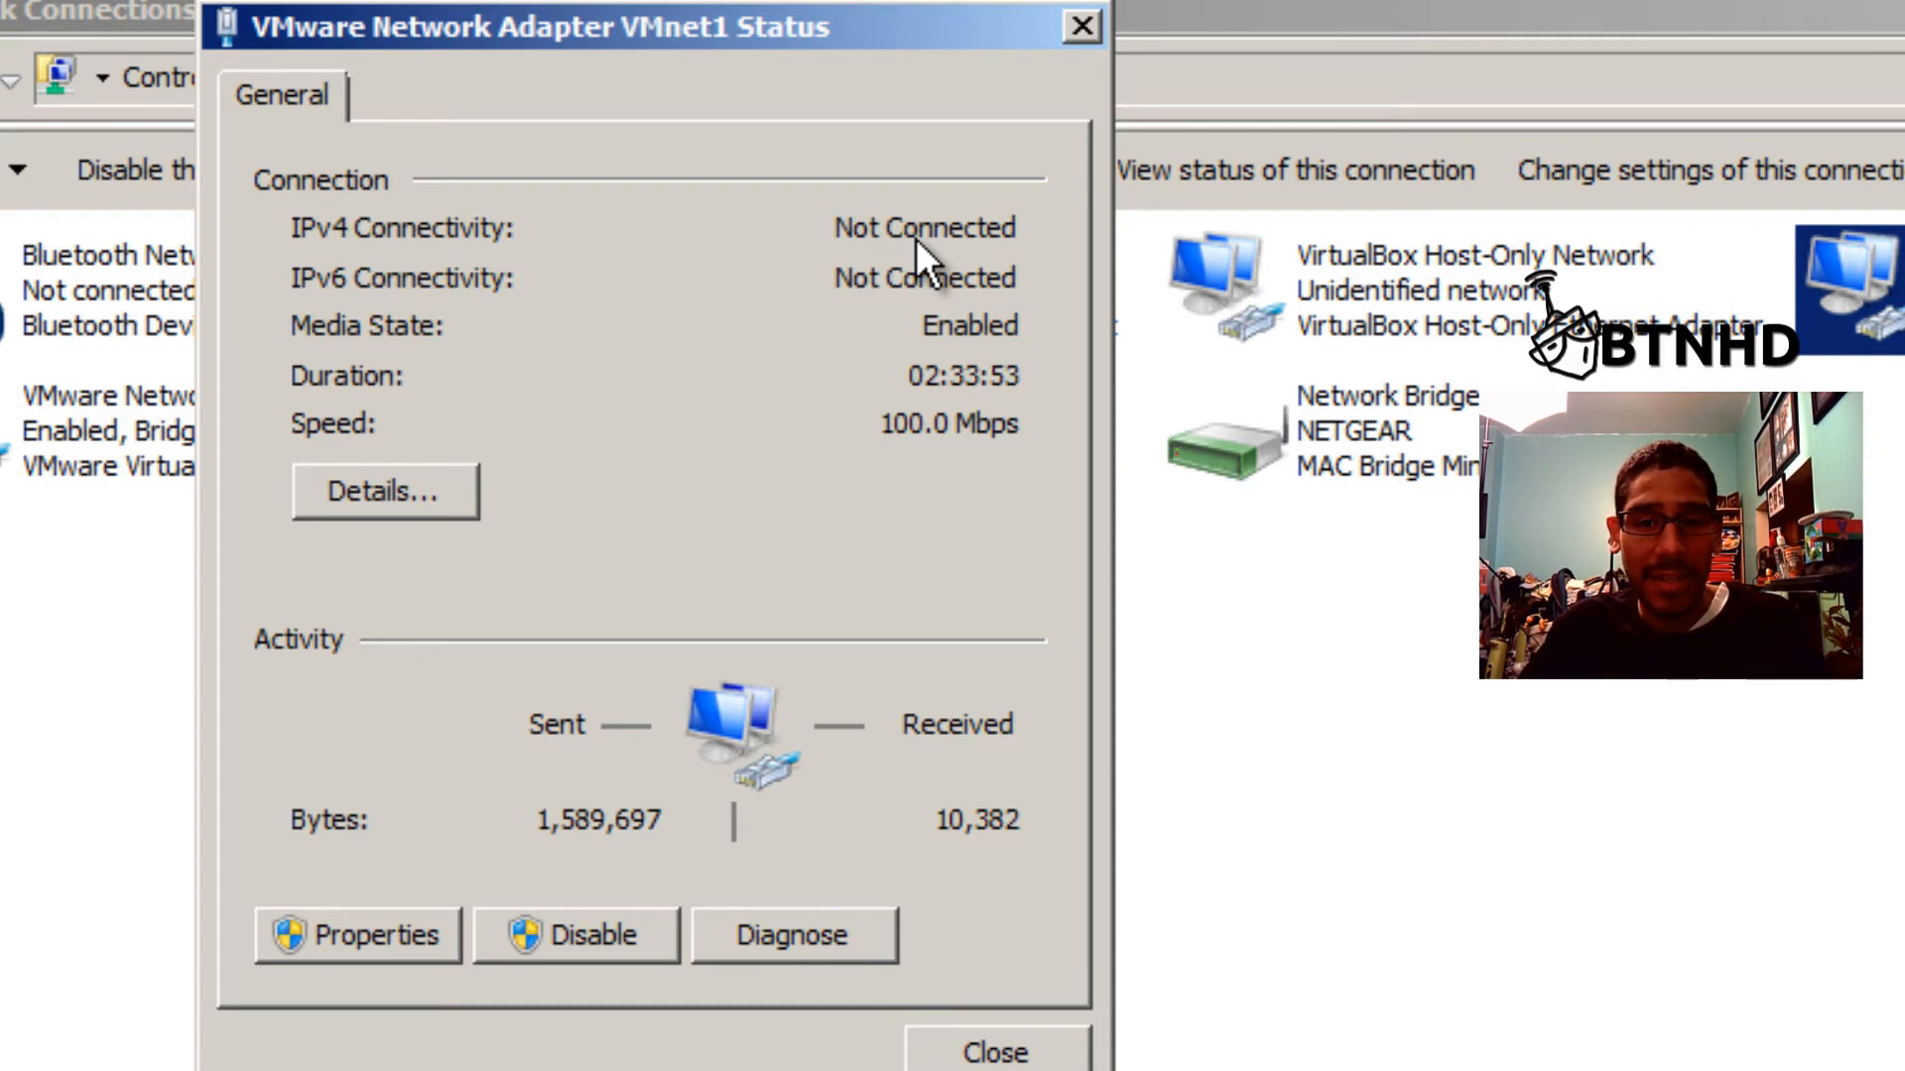
left_click(1017, 1049)
left_click(153, 424)
right_click(153, 421)
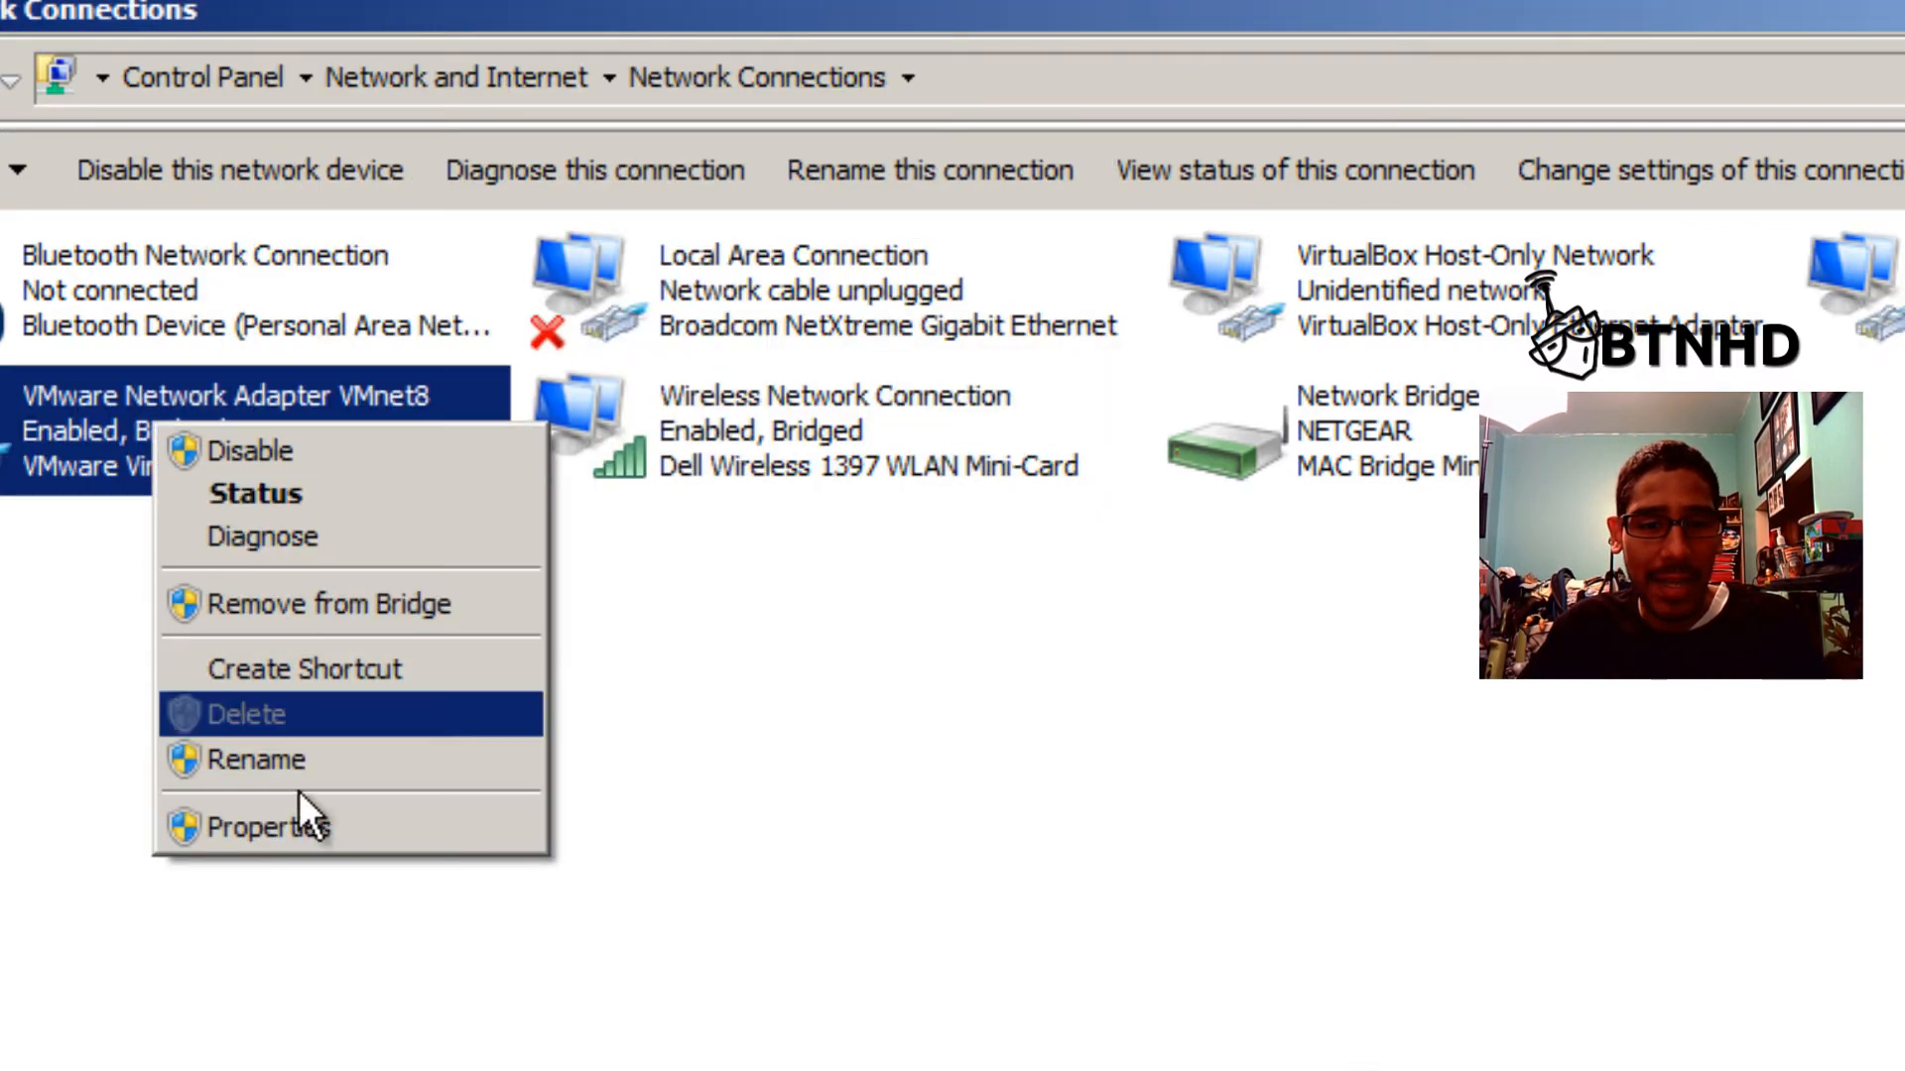
left_click(320, 826)
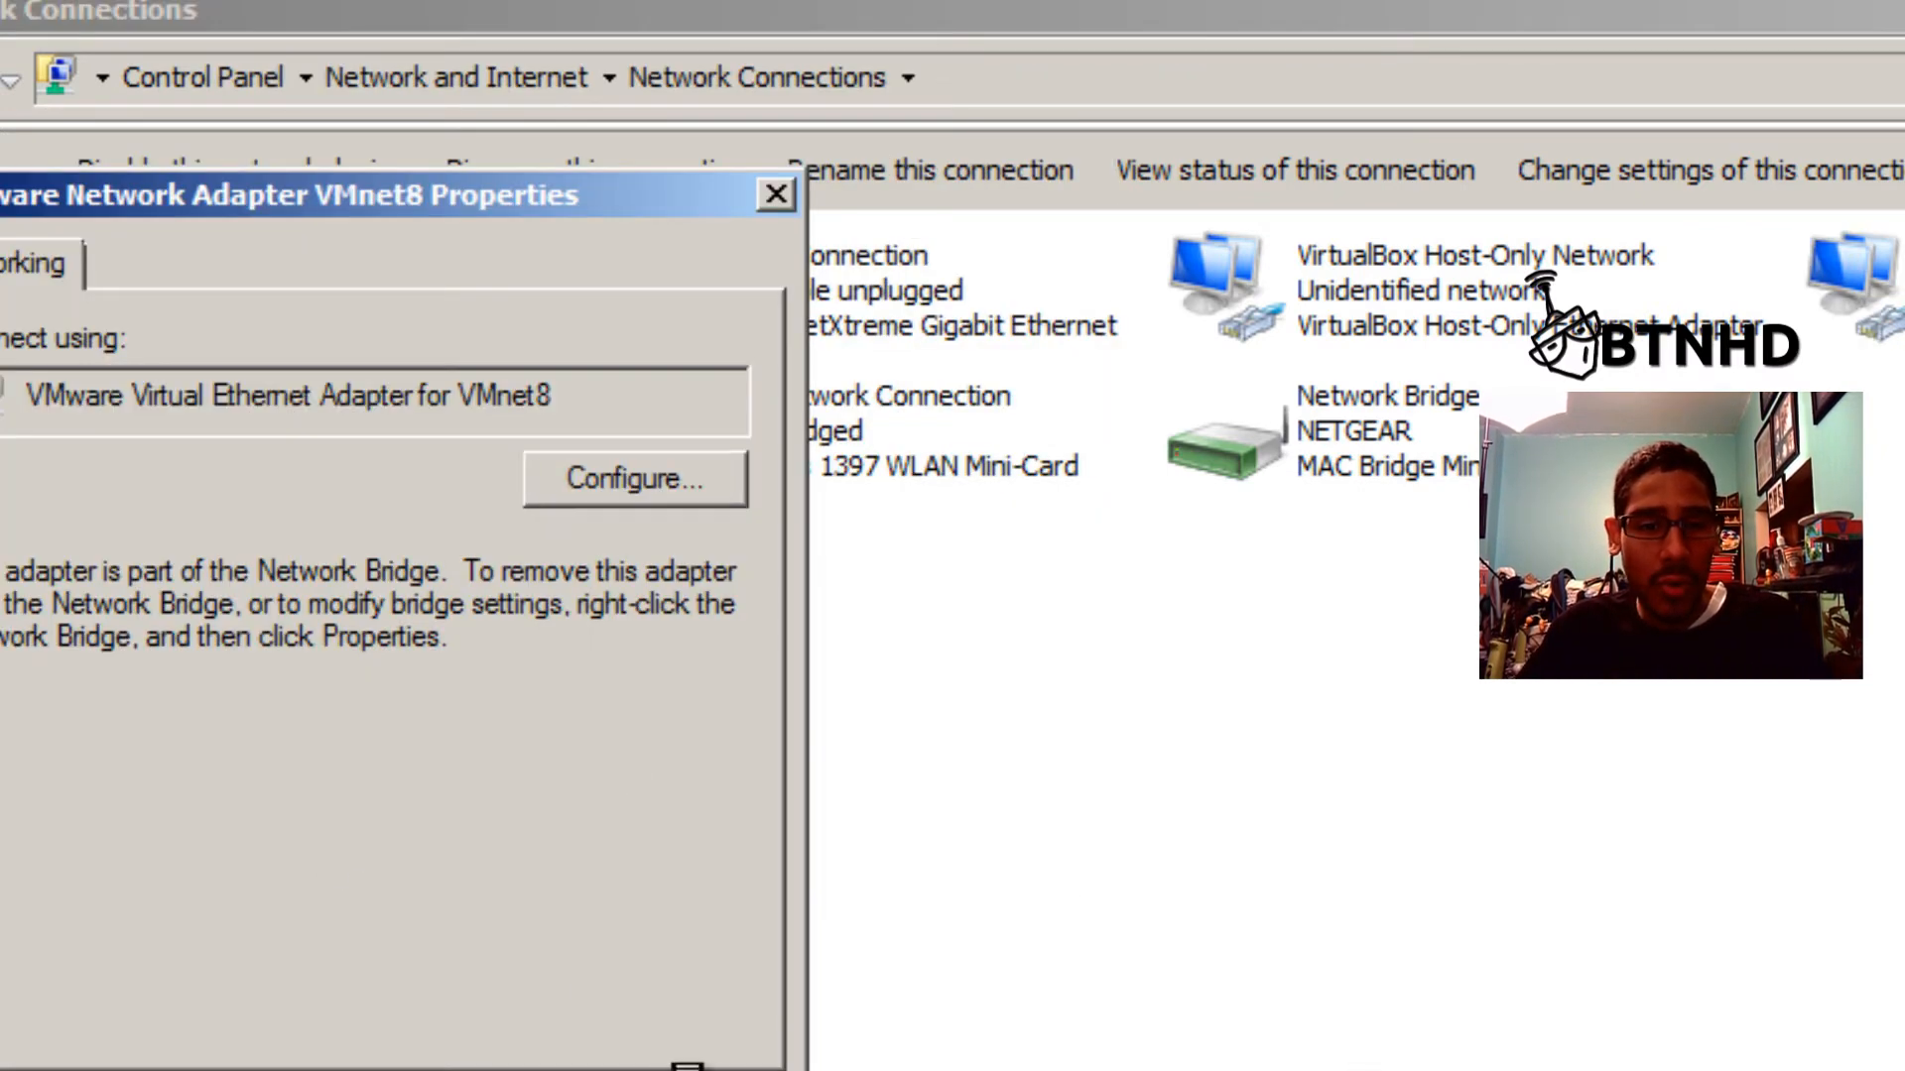
left_click(684, 1061)
right_click(191, 455)
left_click(298, 508)
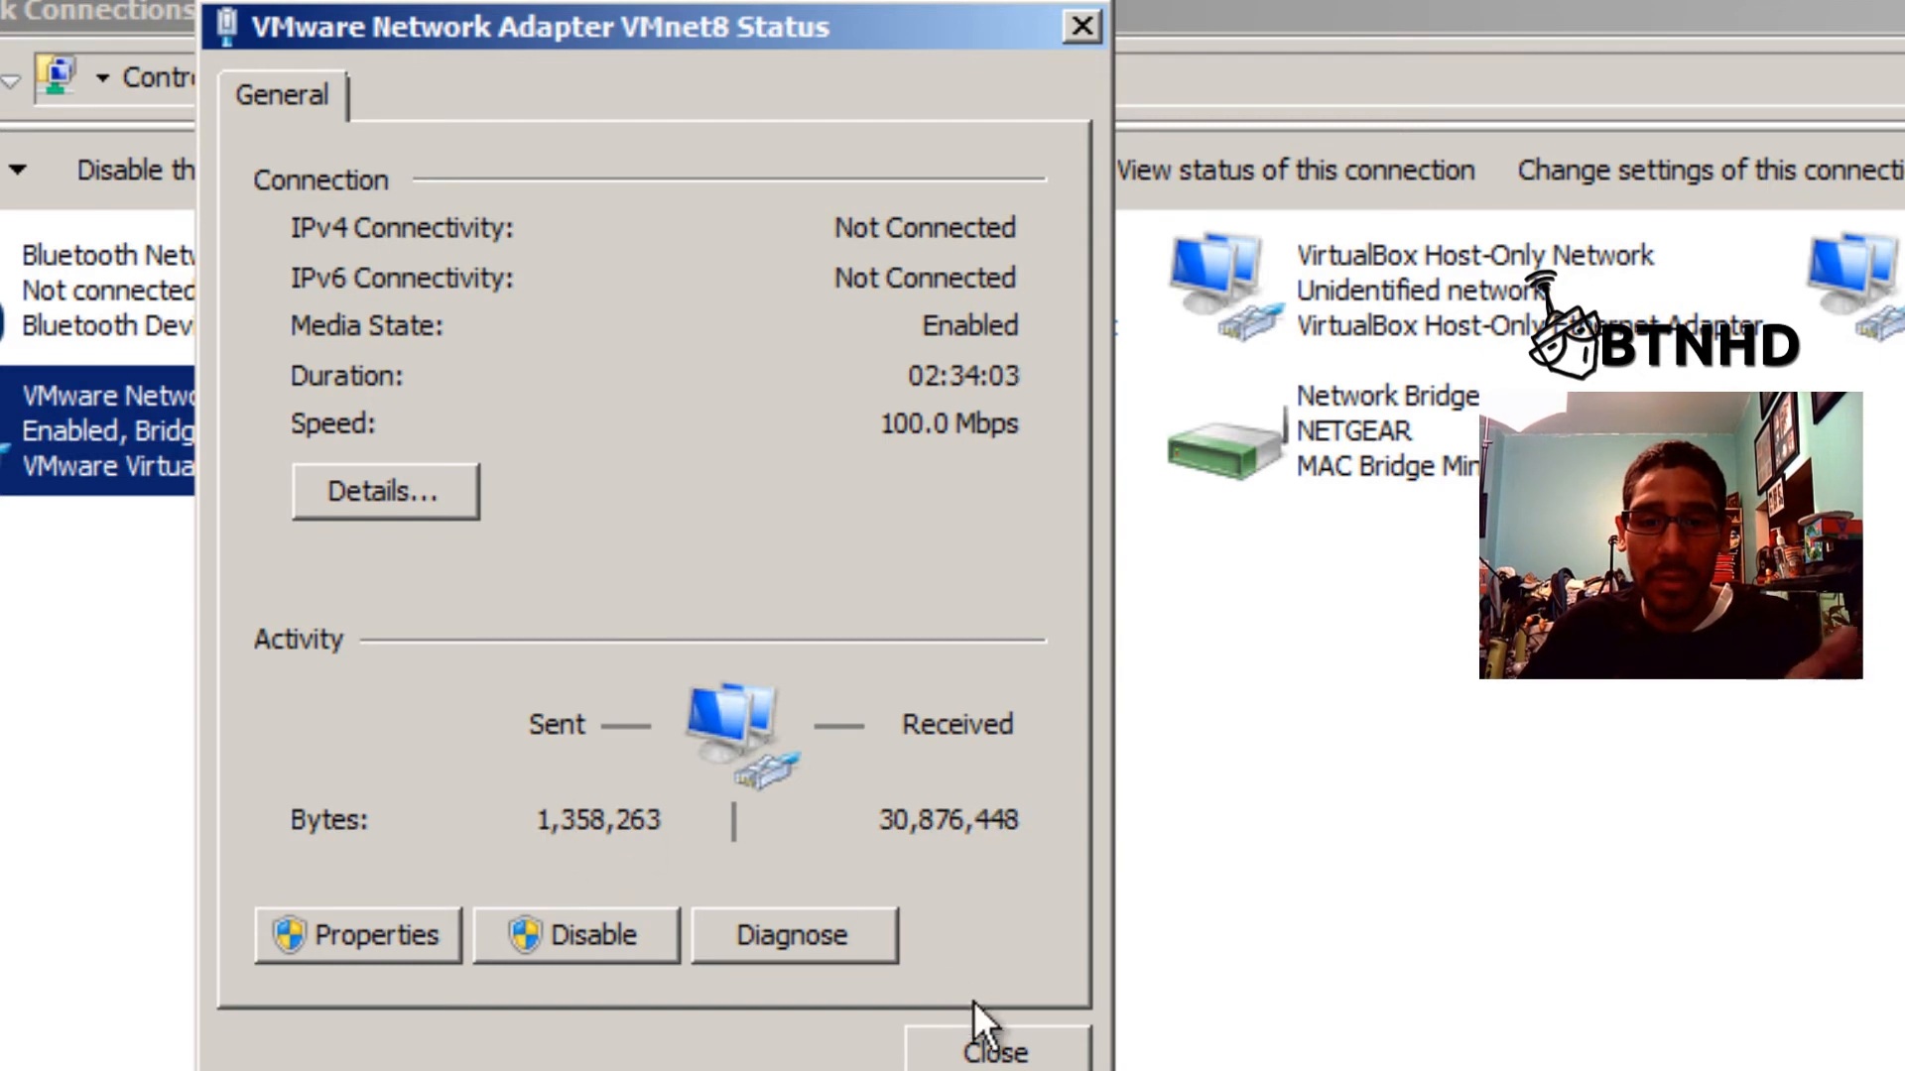
left_click(995, 1054)
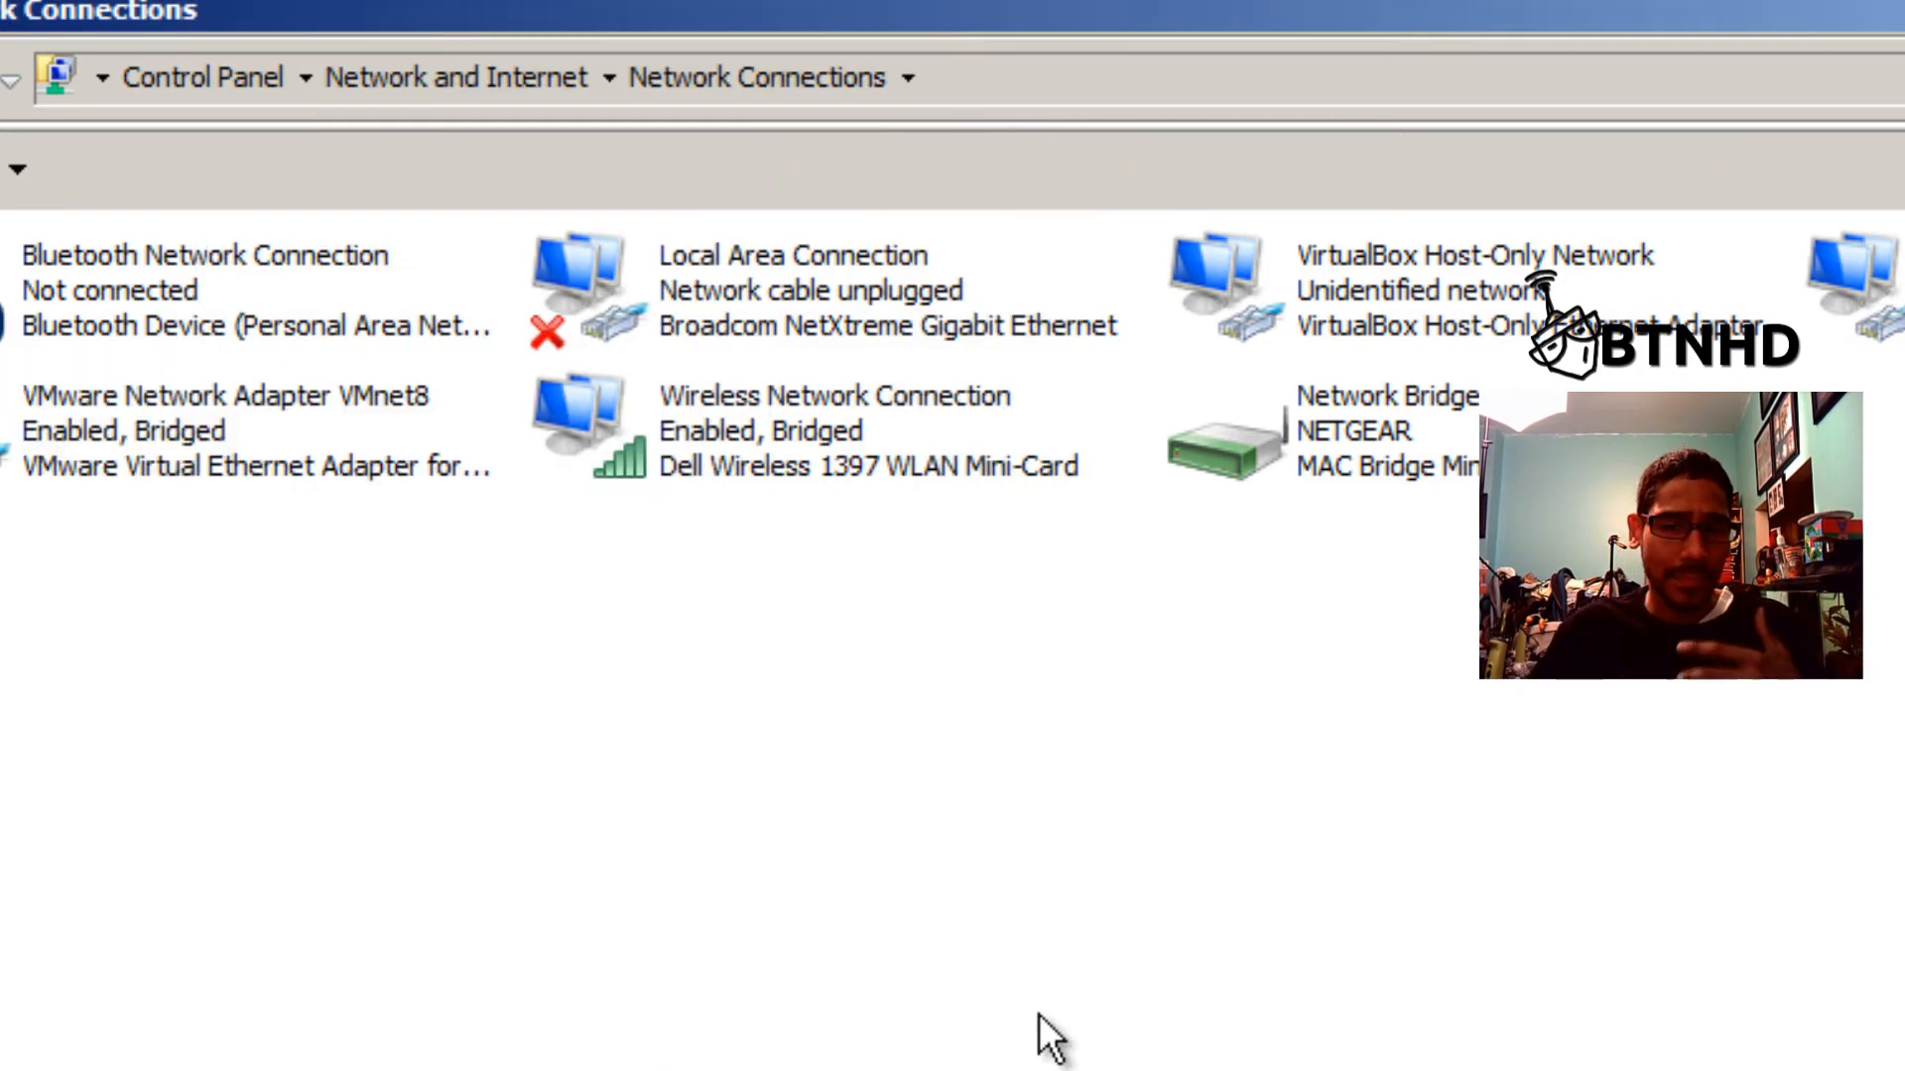
Check the IPv4 and IPv6 connectivity of the Network Bridge in its status.
right_click(1349, 447)
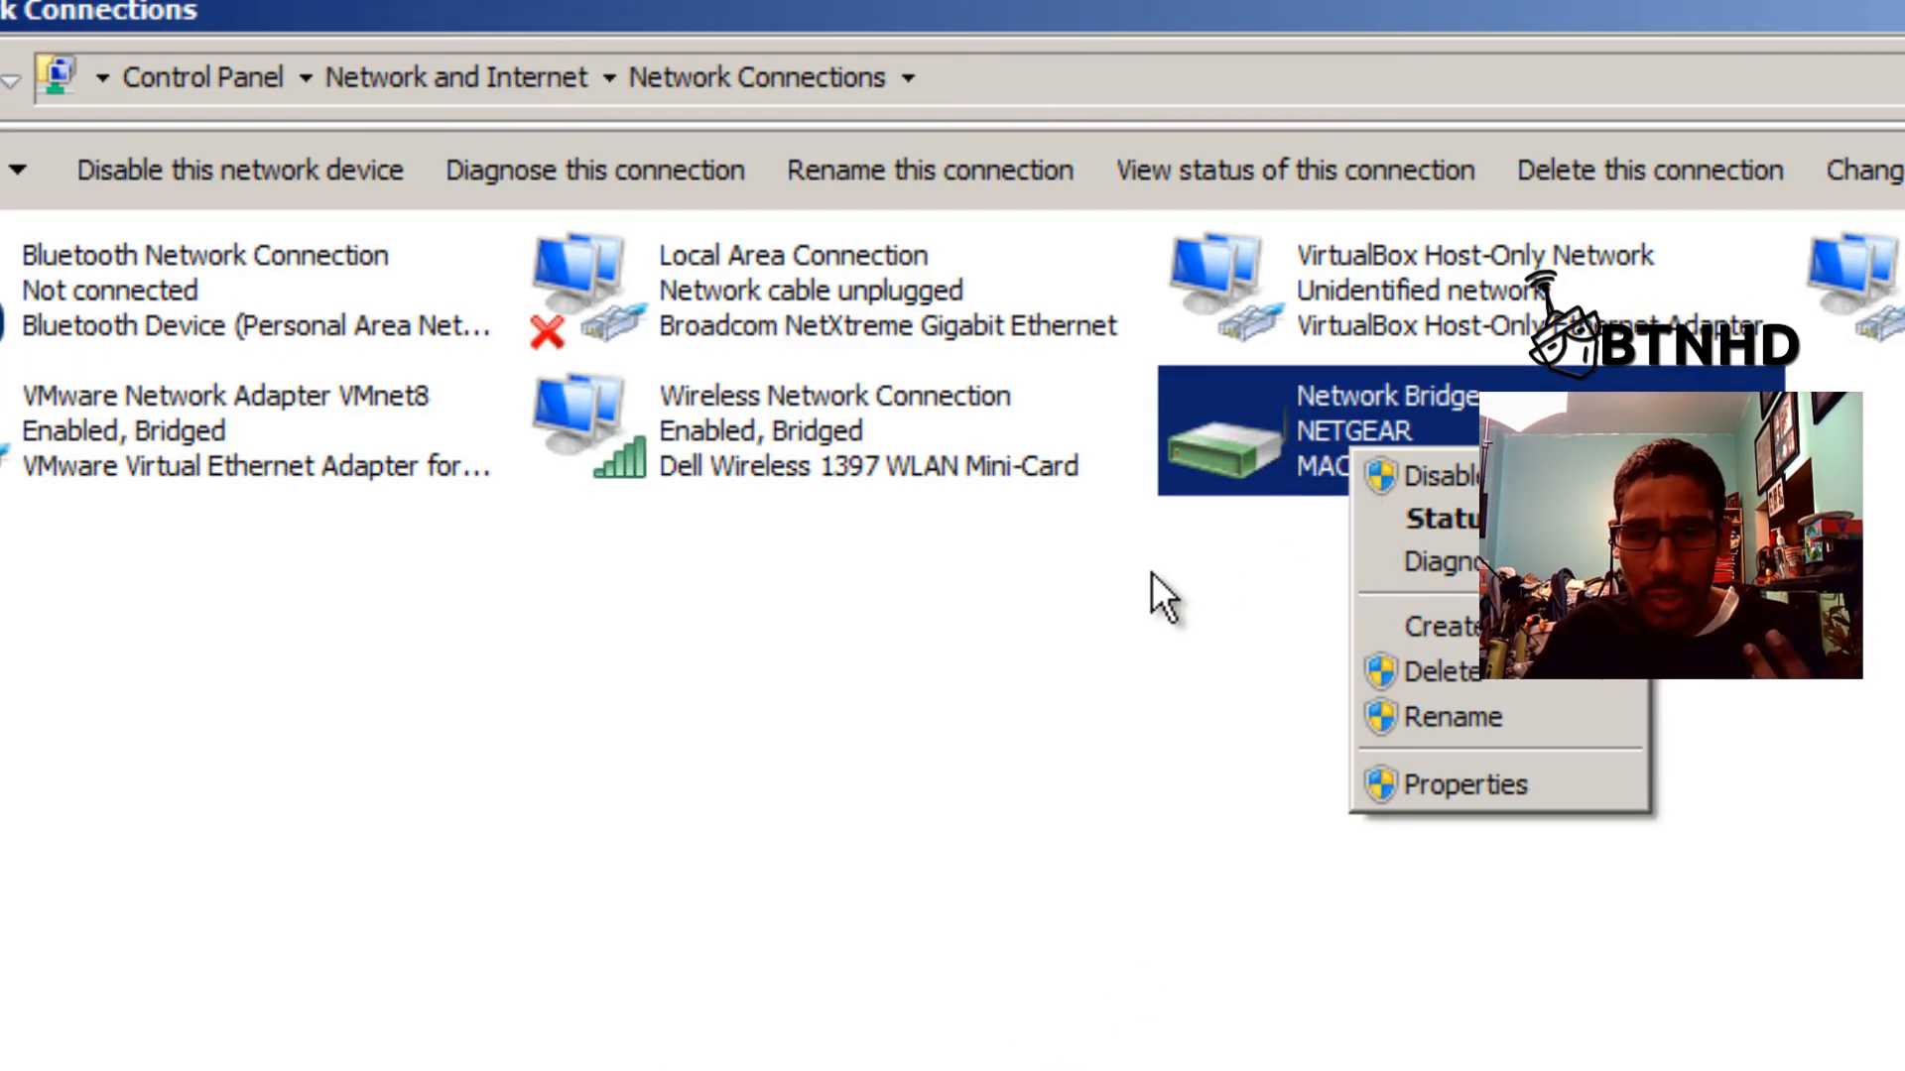
left_click(1430, 520)
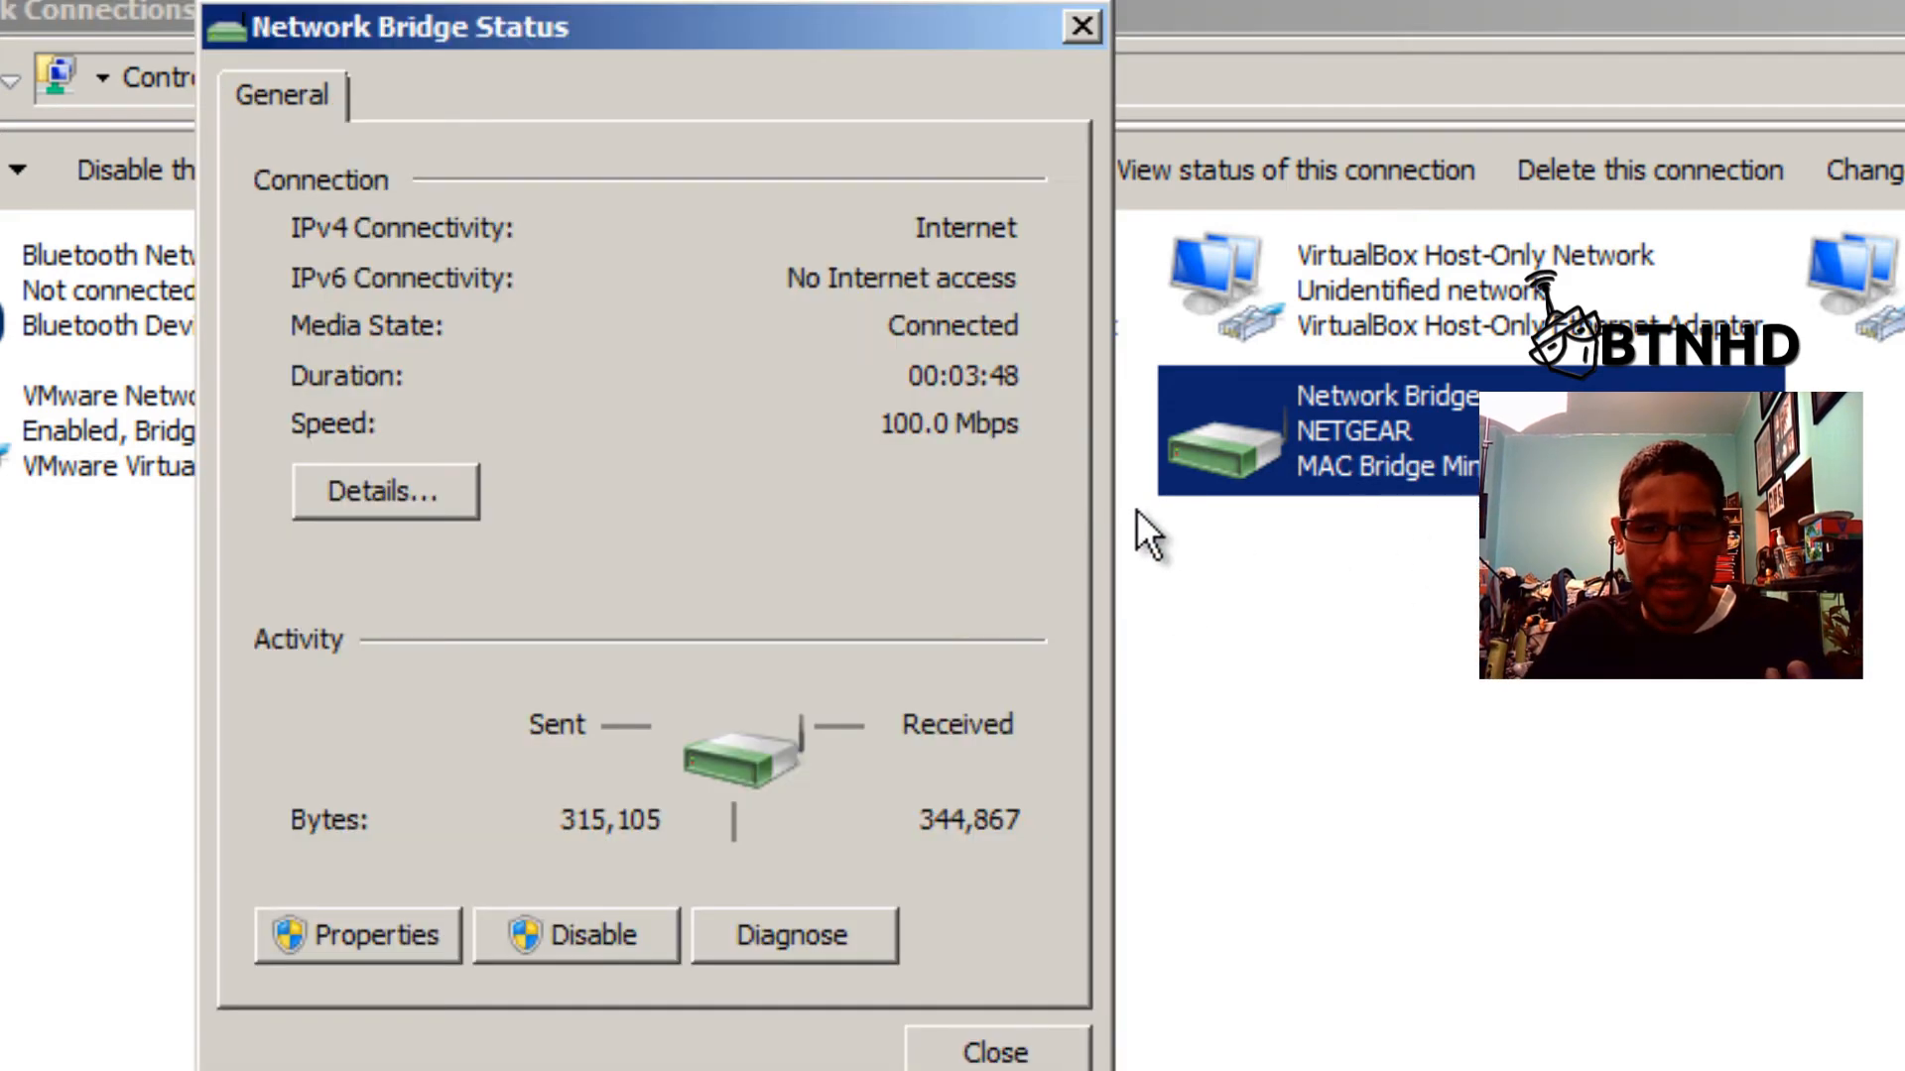
left_click(995, 1057)
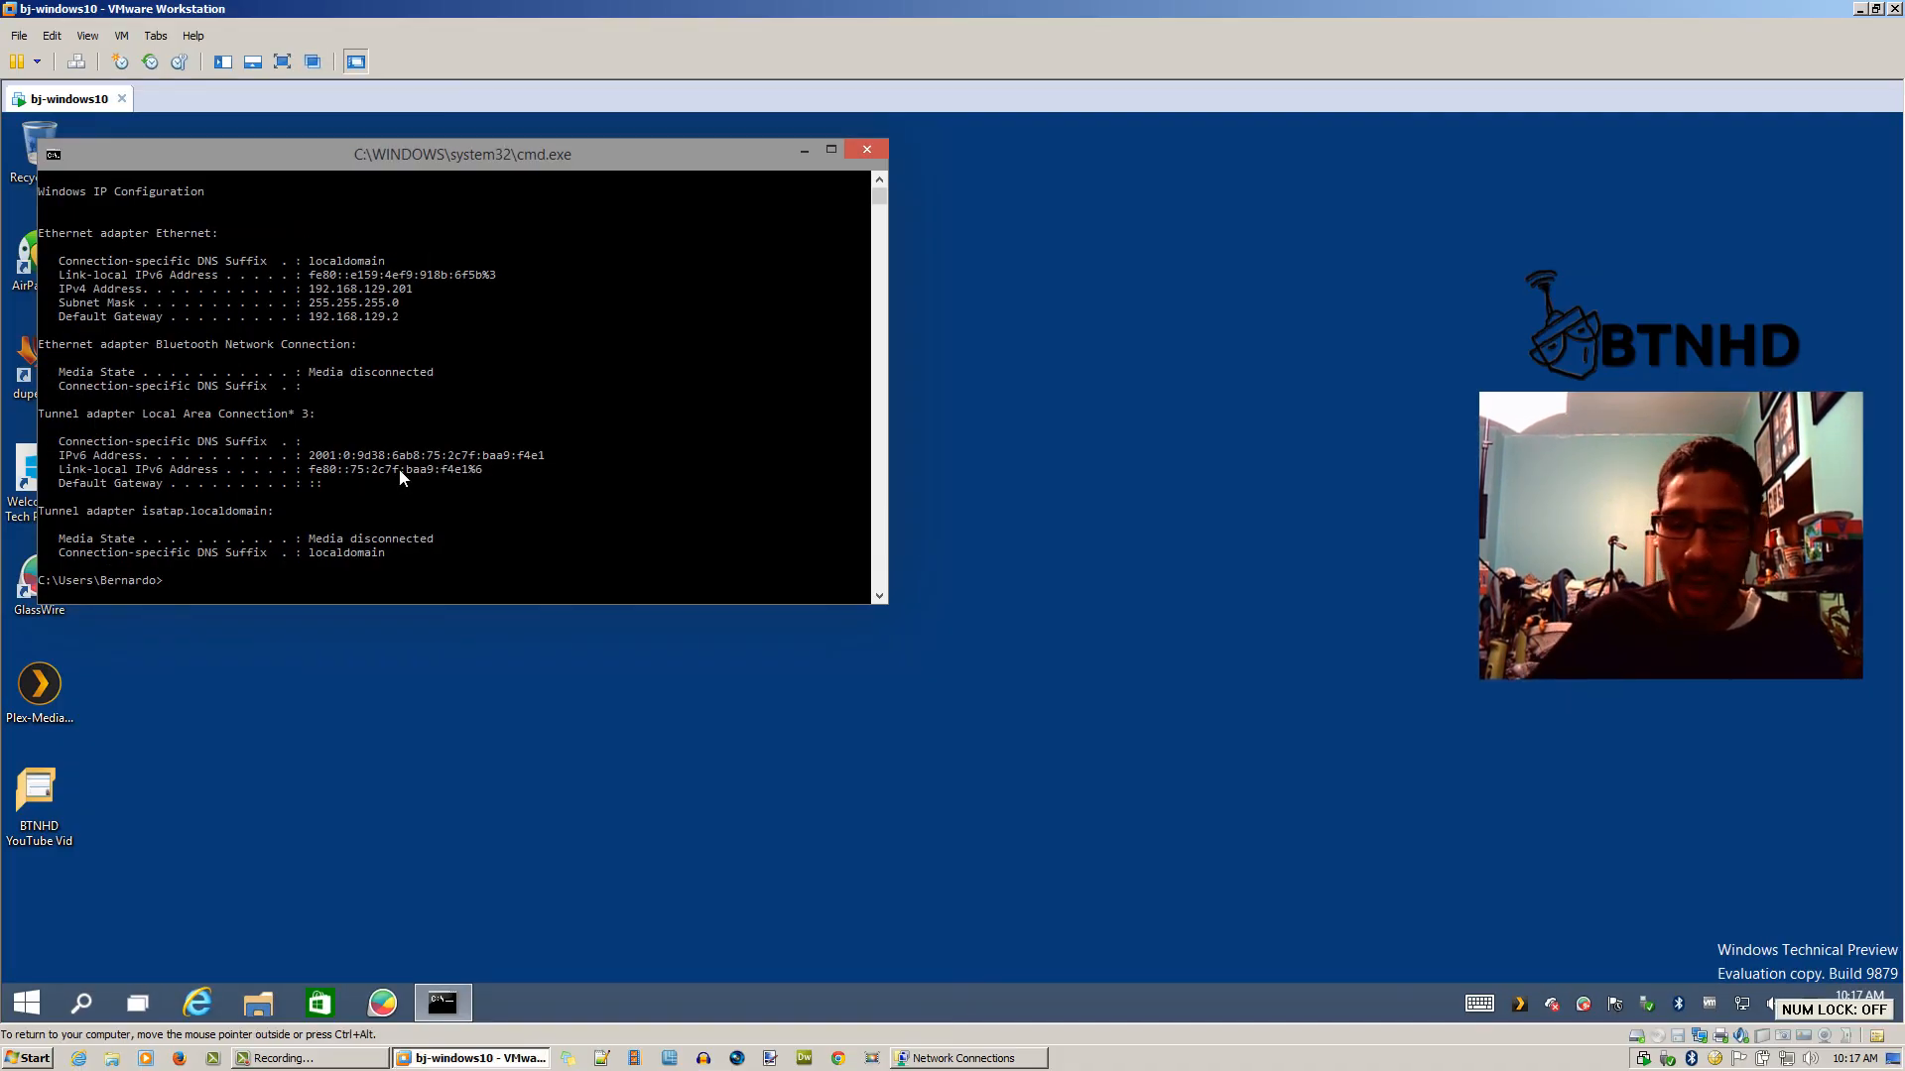
Switch to the Windows 10 virtual machine in VMware Workstation and rerun the IP configuration command.
key("Up")
key("Return")
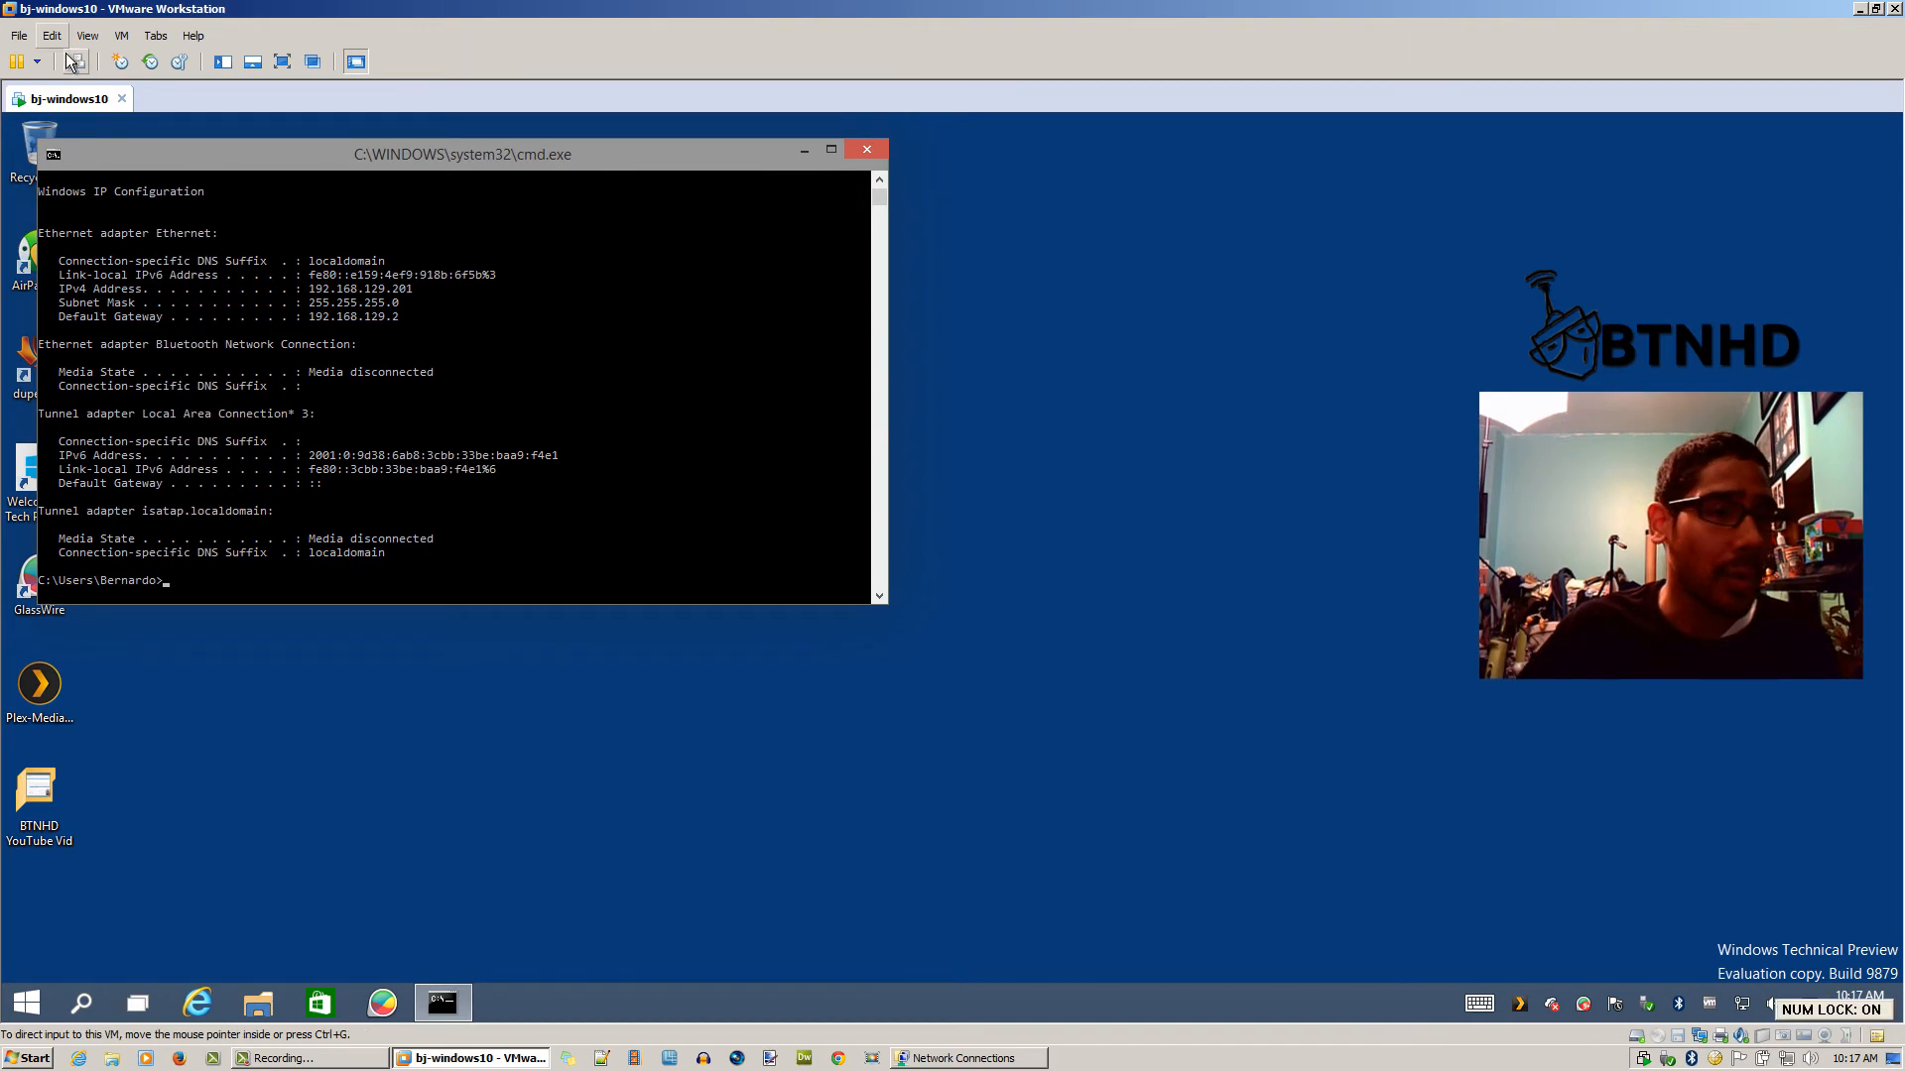
Set the virtual machine's Network Adapter to the custom virtual network VMnet8 (NAT) in its settings.
right_click(59, 98)
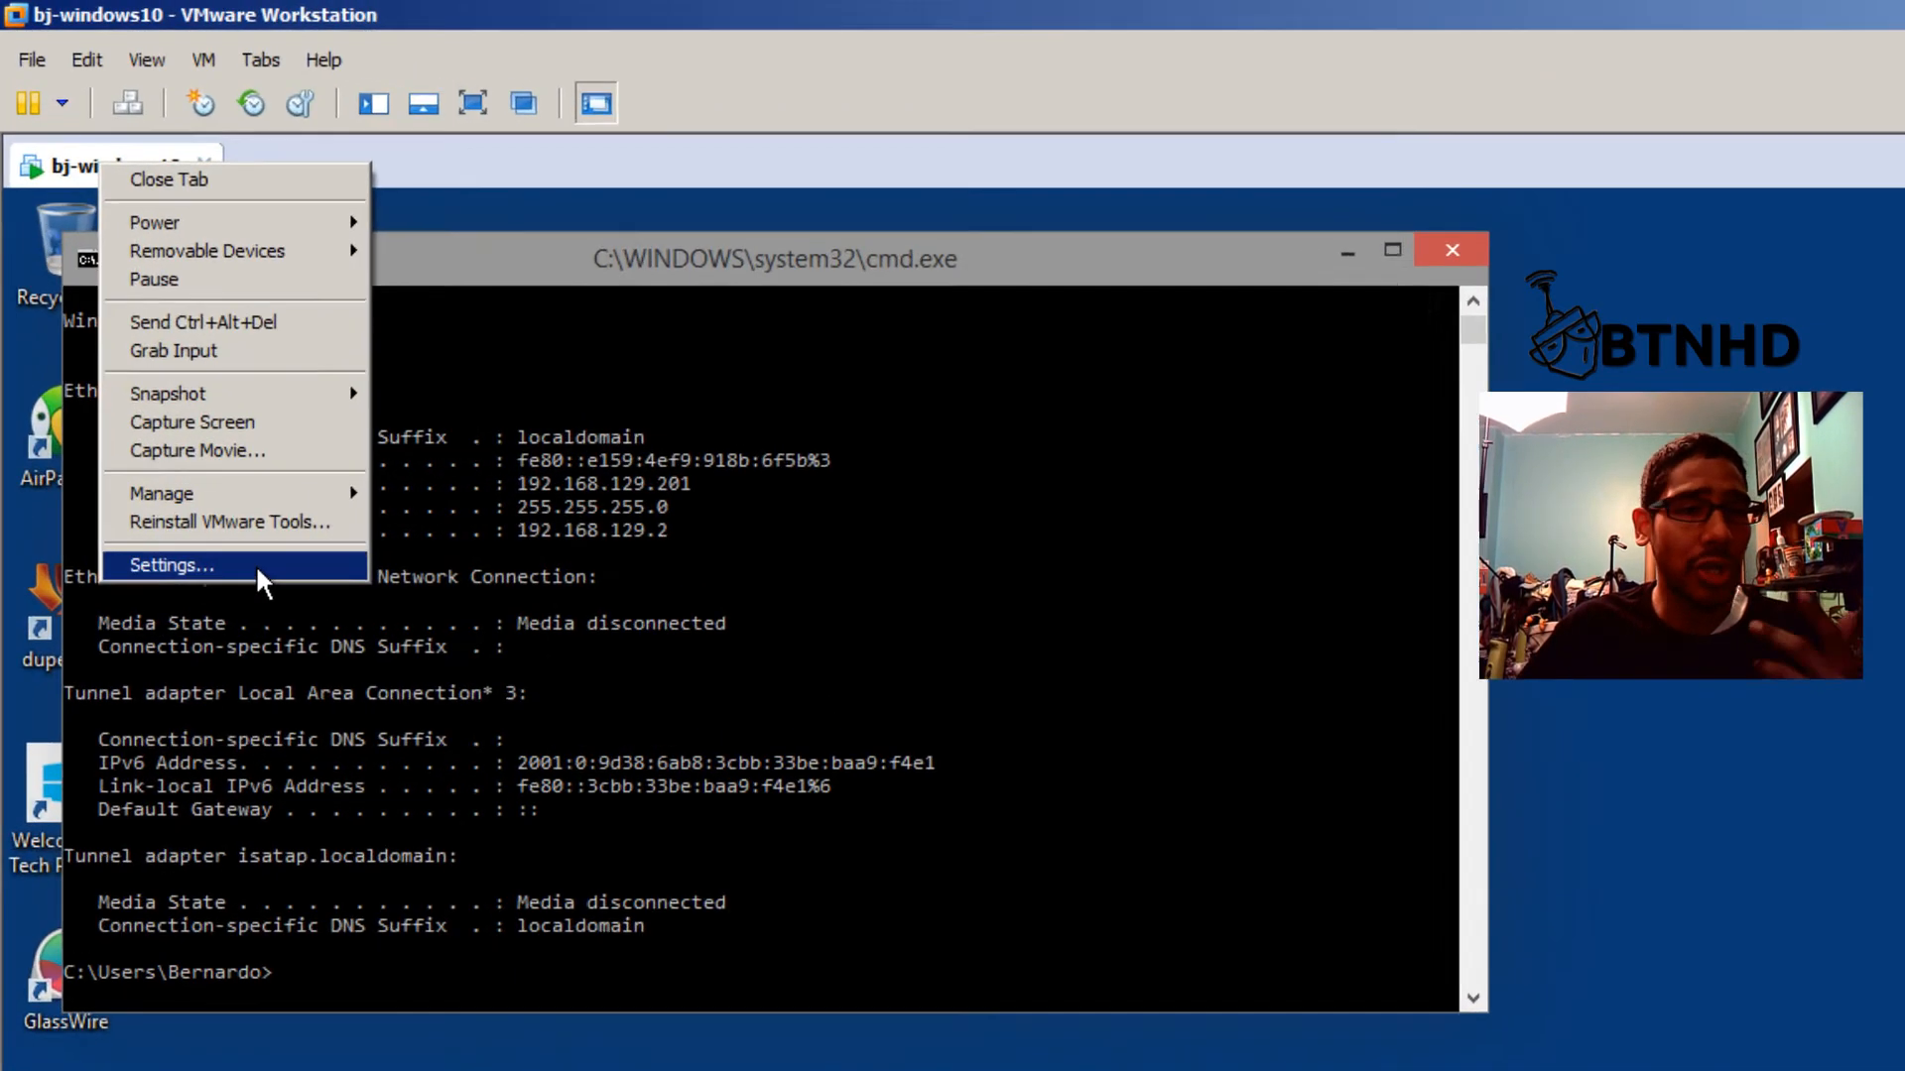
left_click(257, 566)
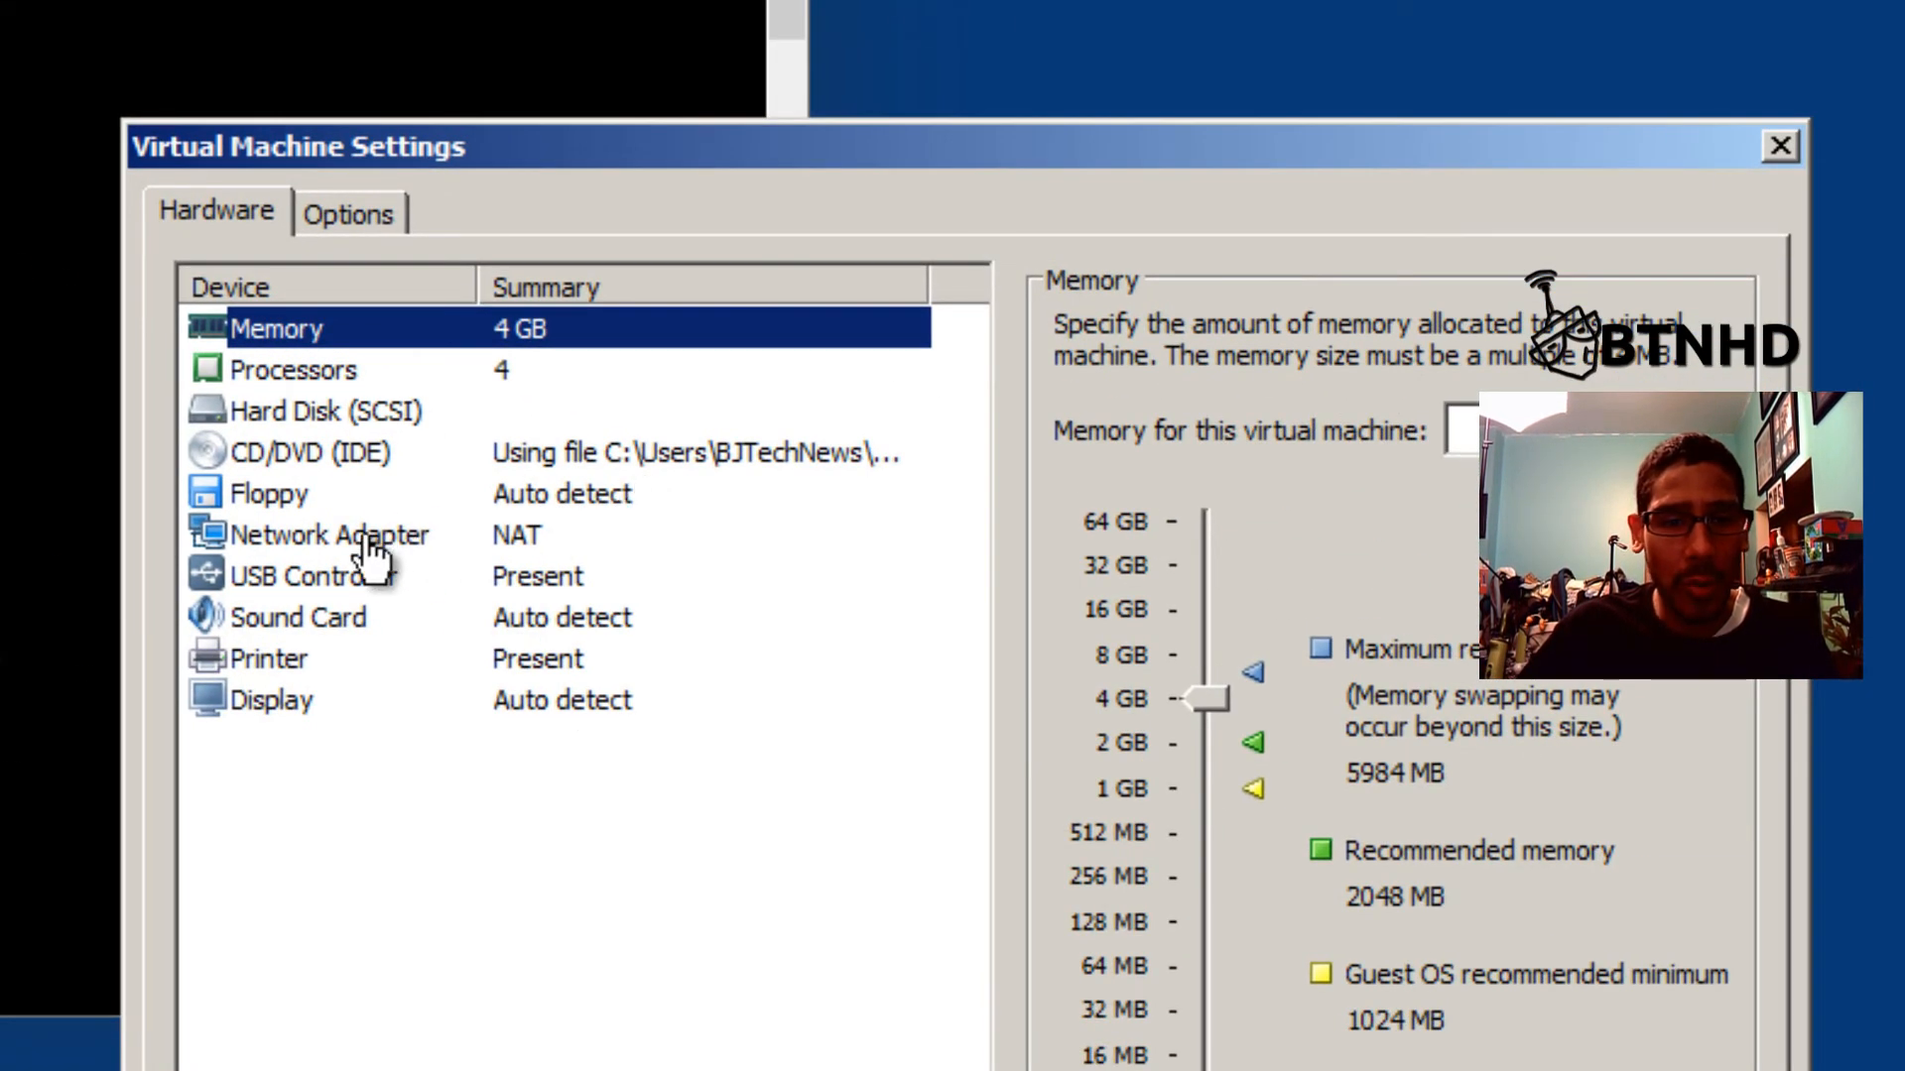
left_click(369, 551)
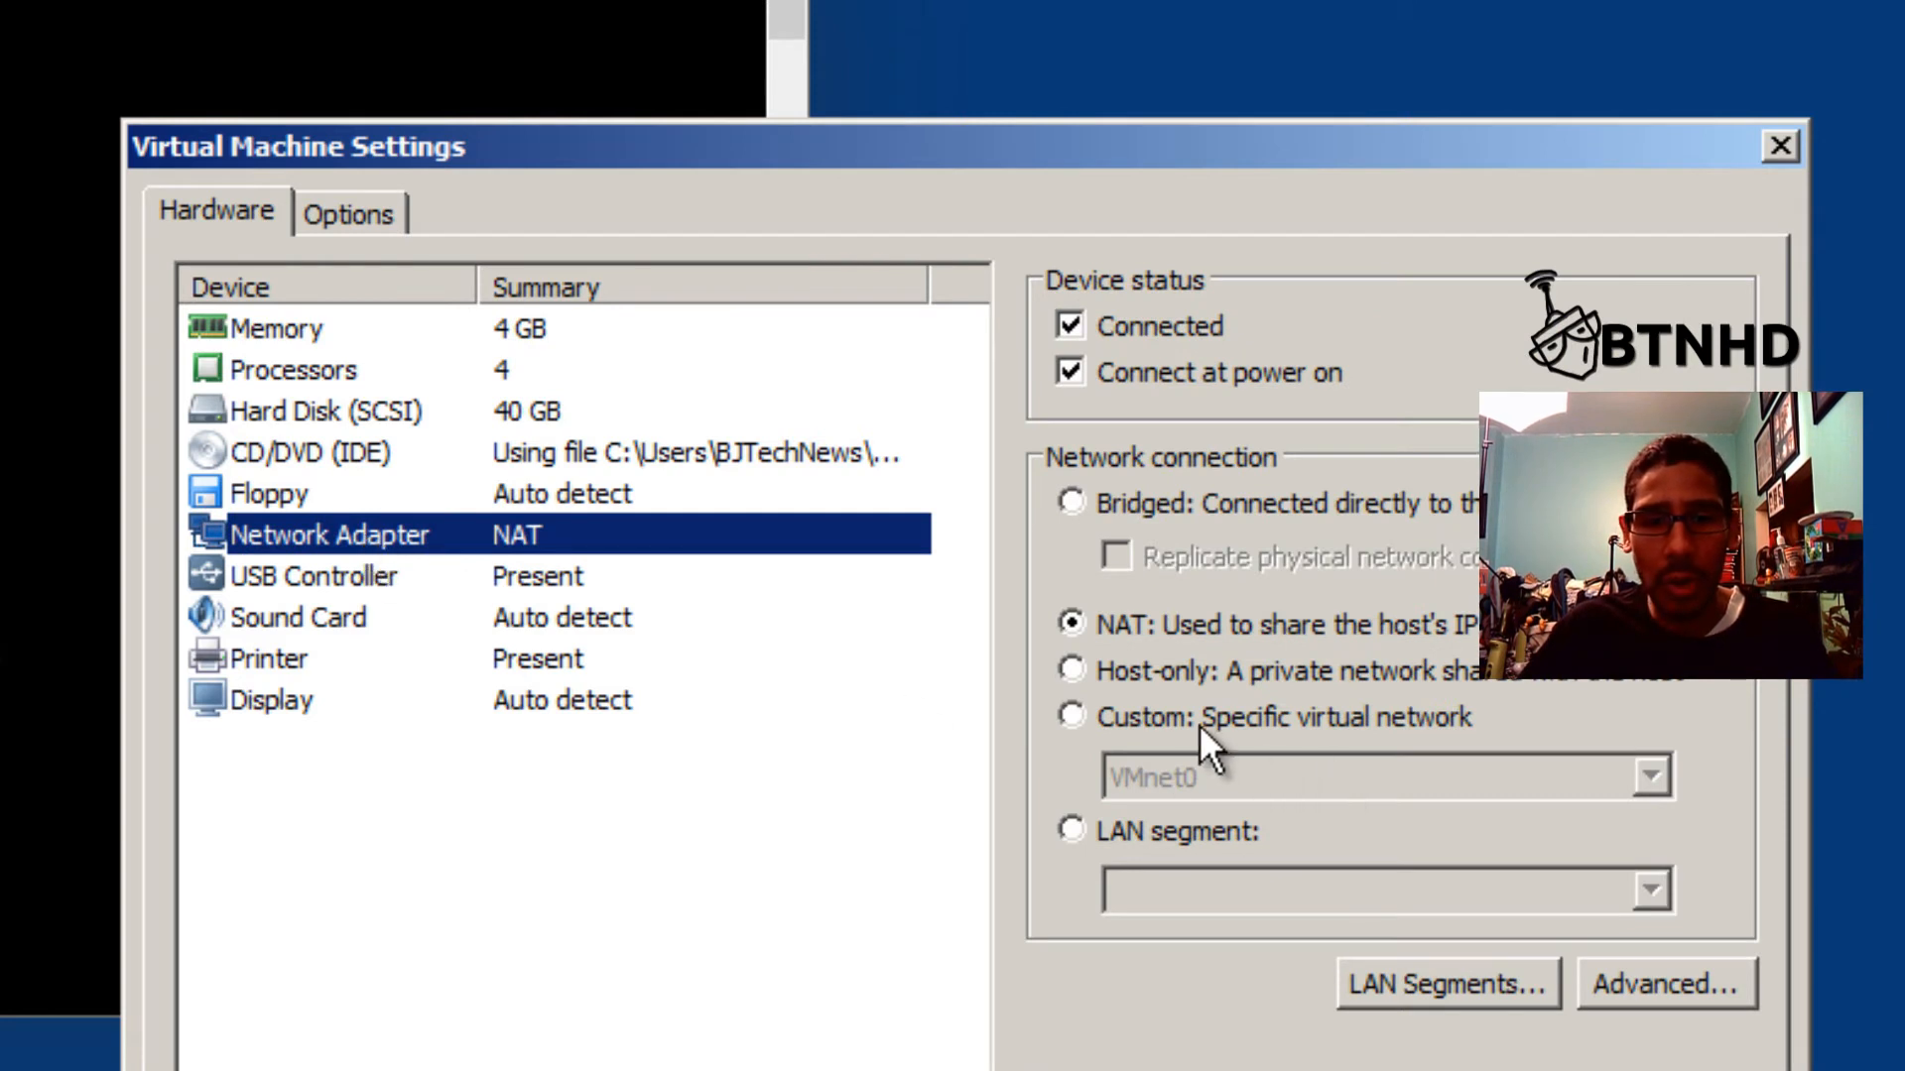
left_click(1174, 728)
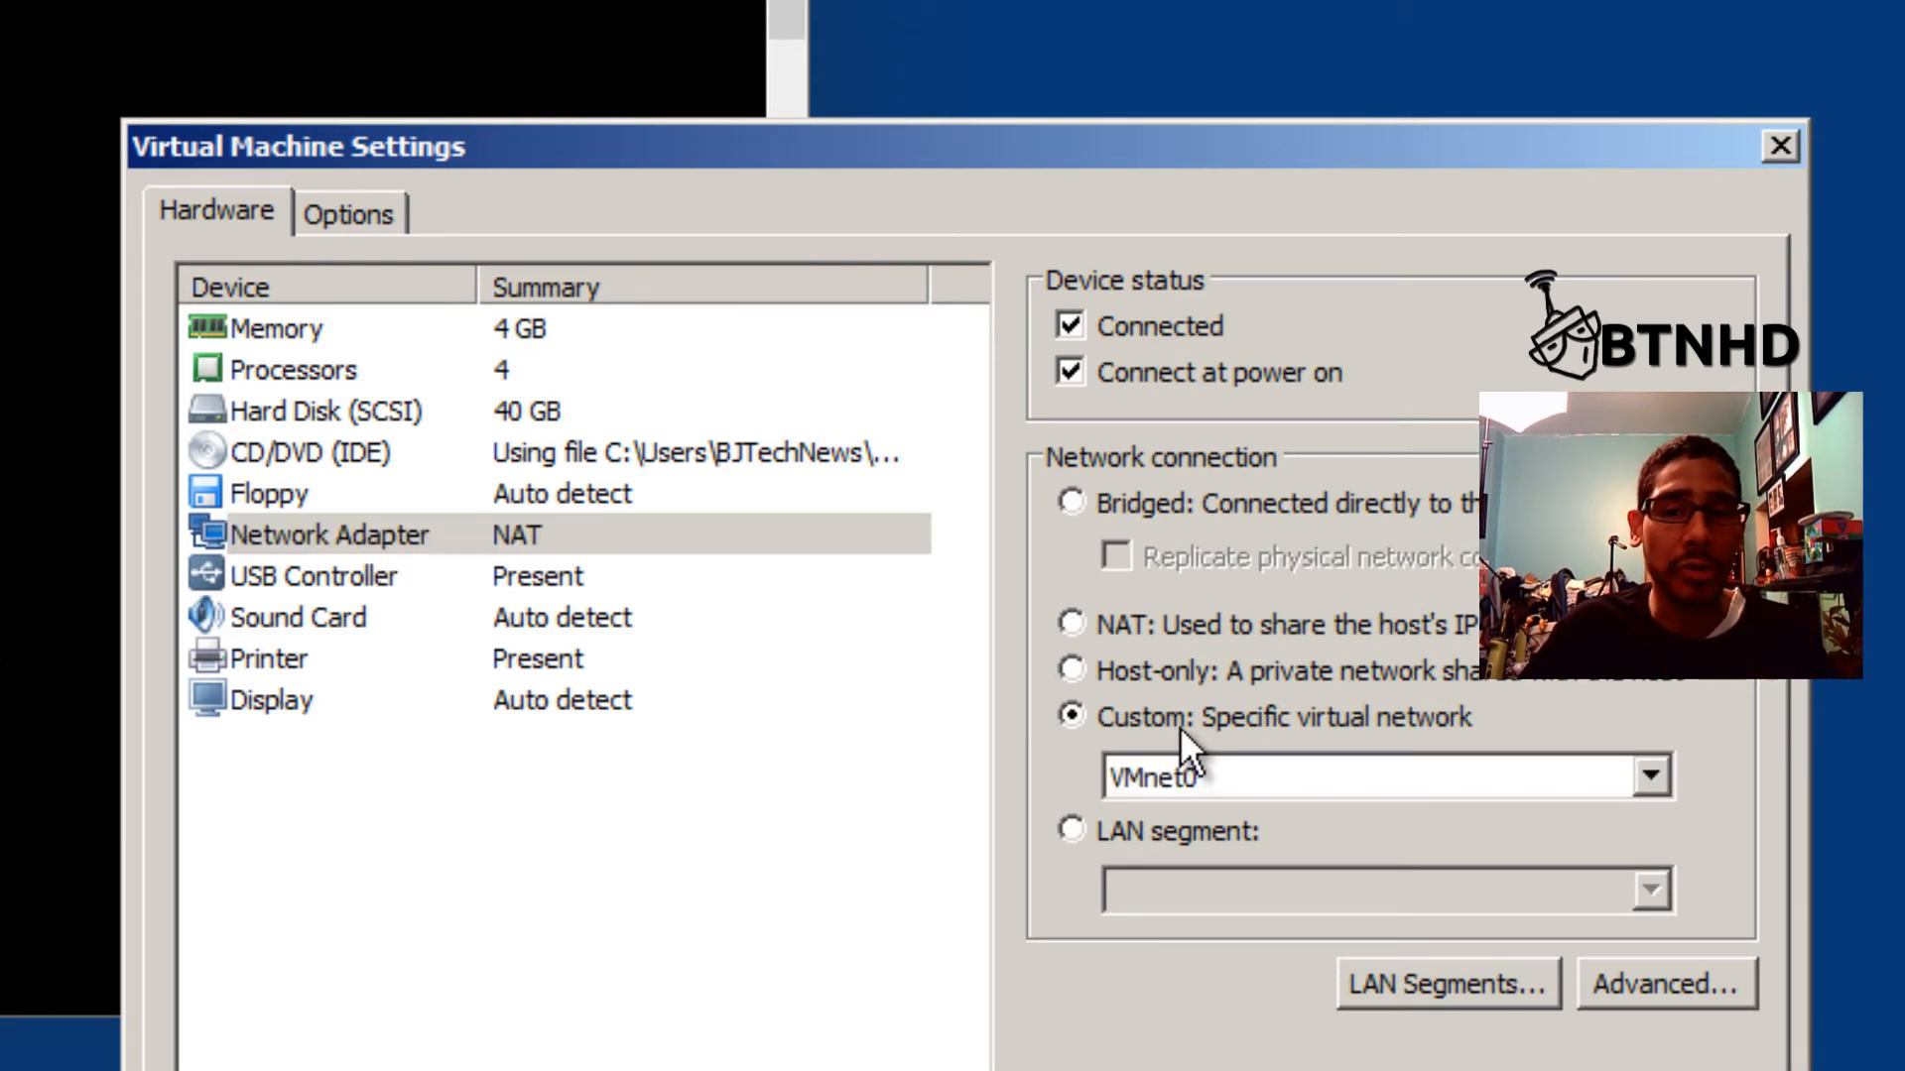
left_click(1649, 777)
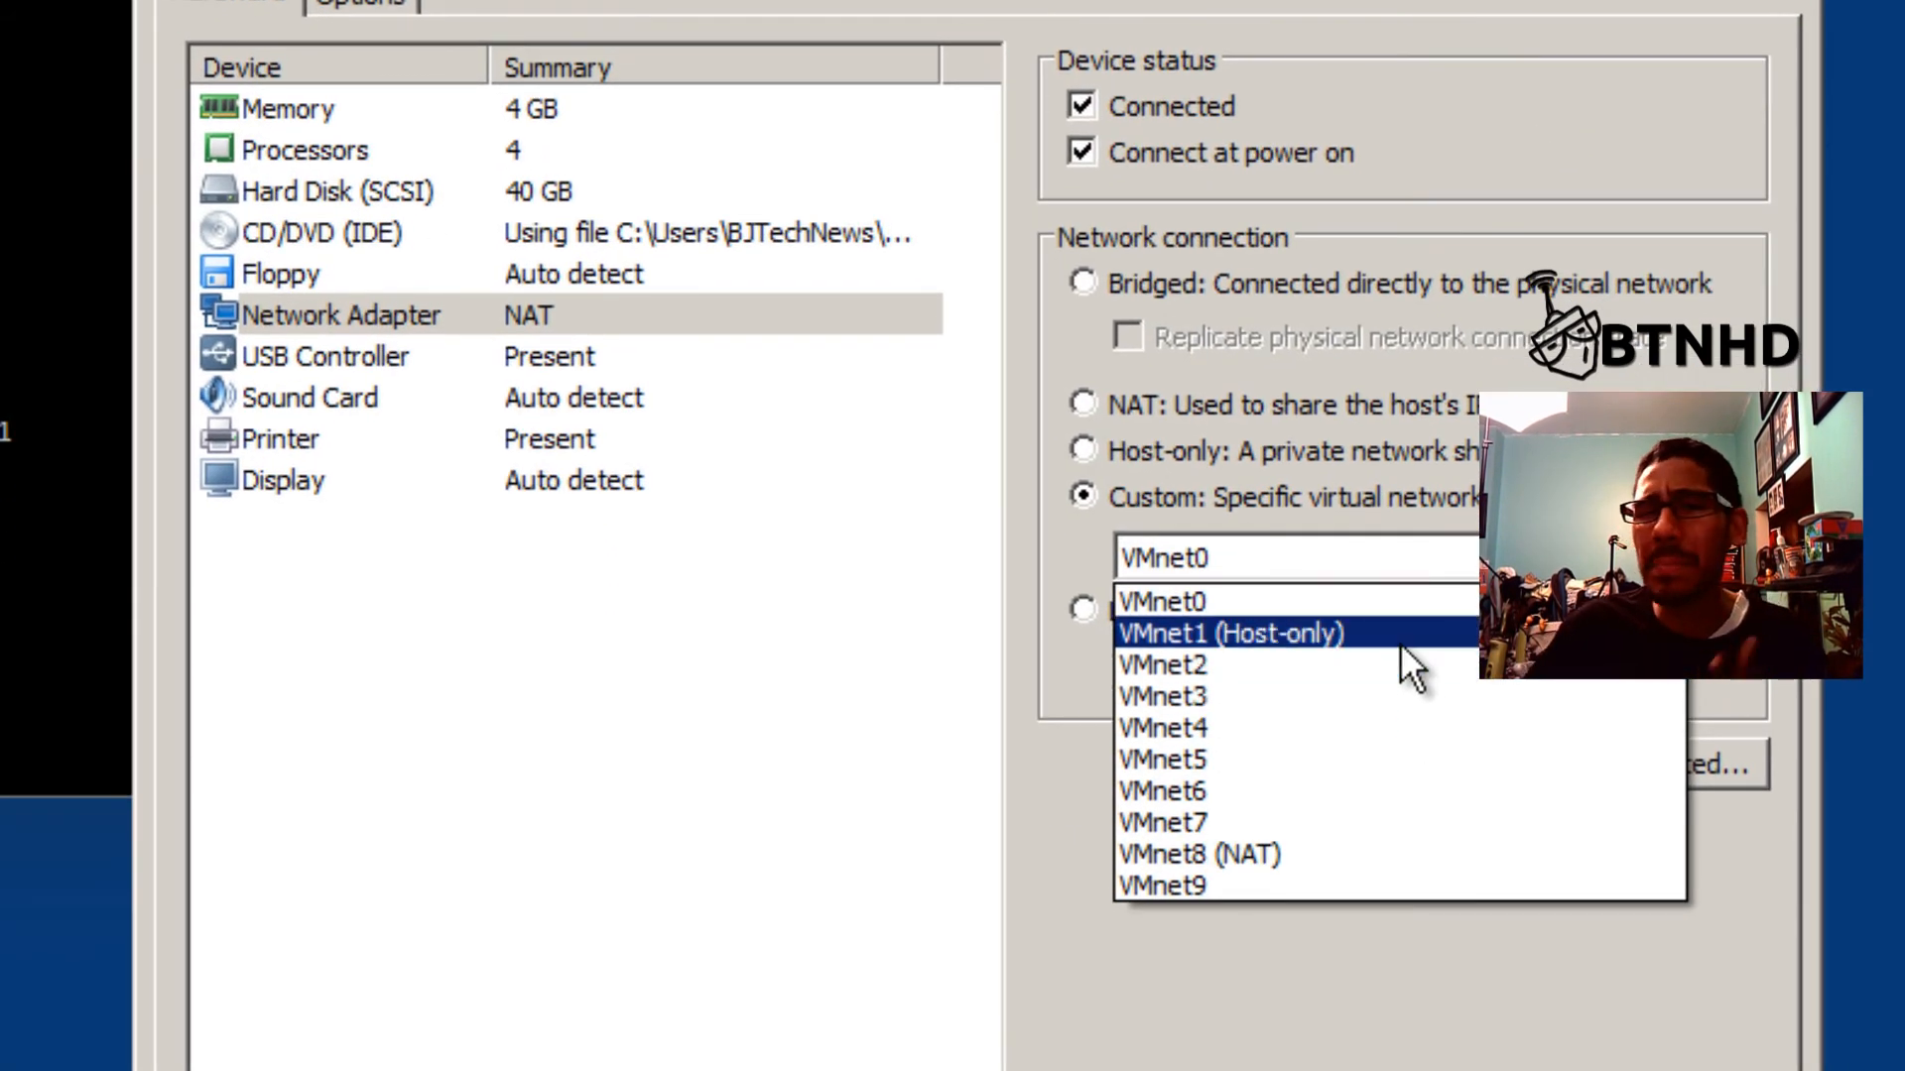
left_click(1302, 853)
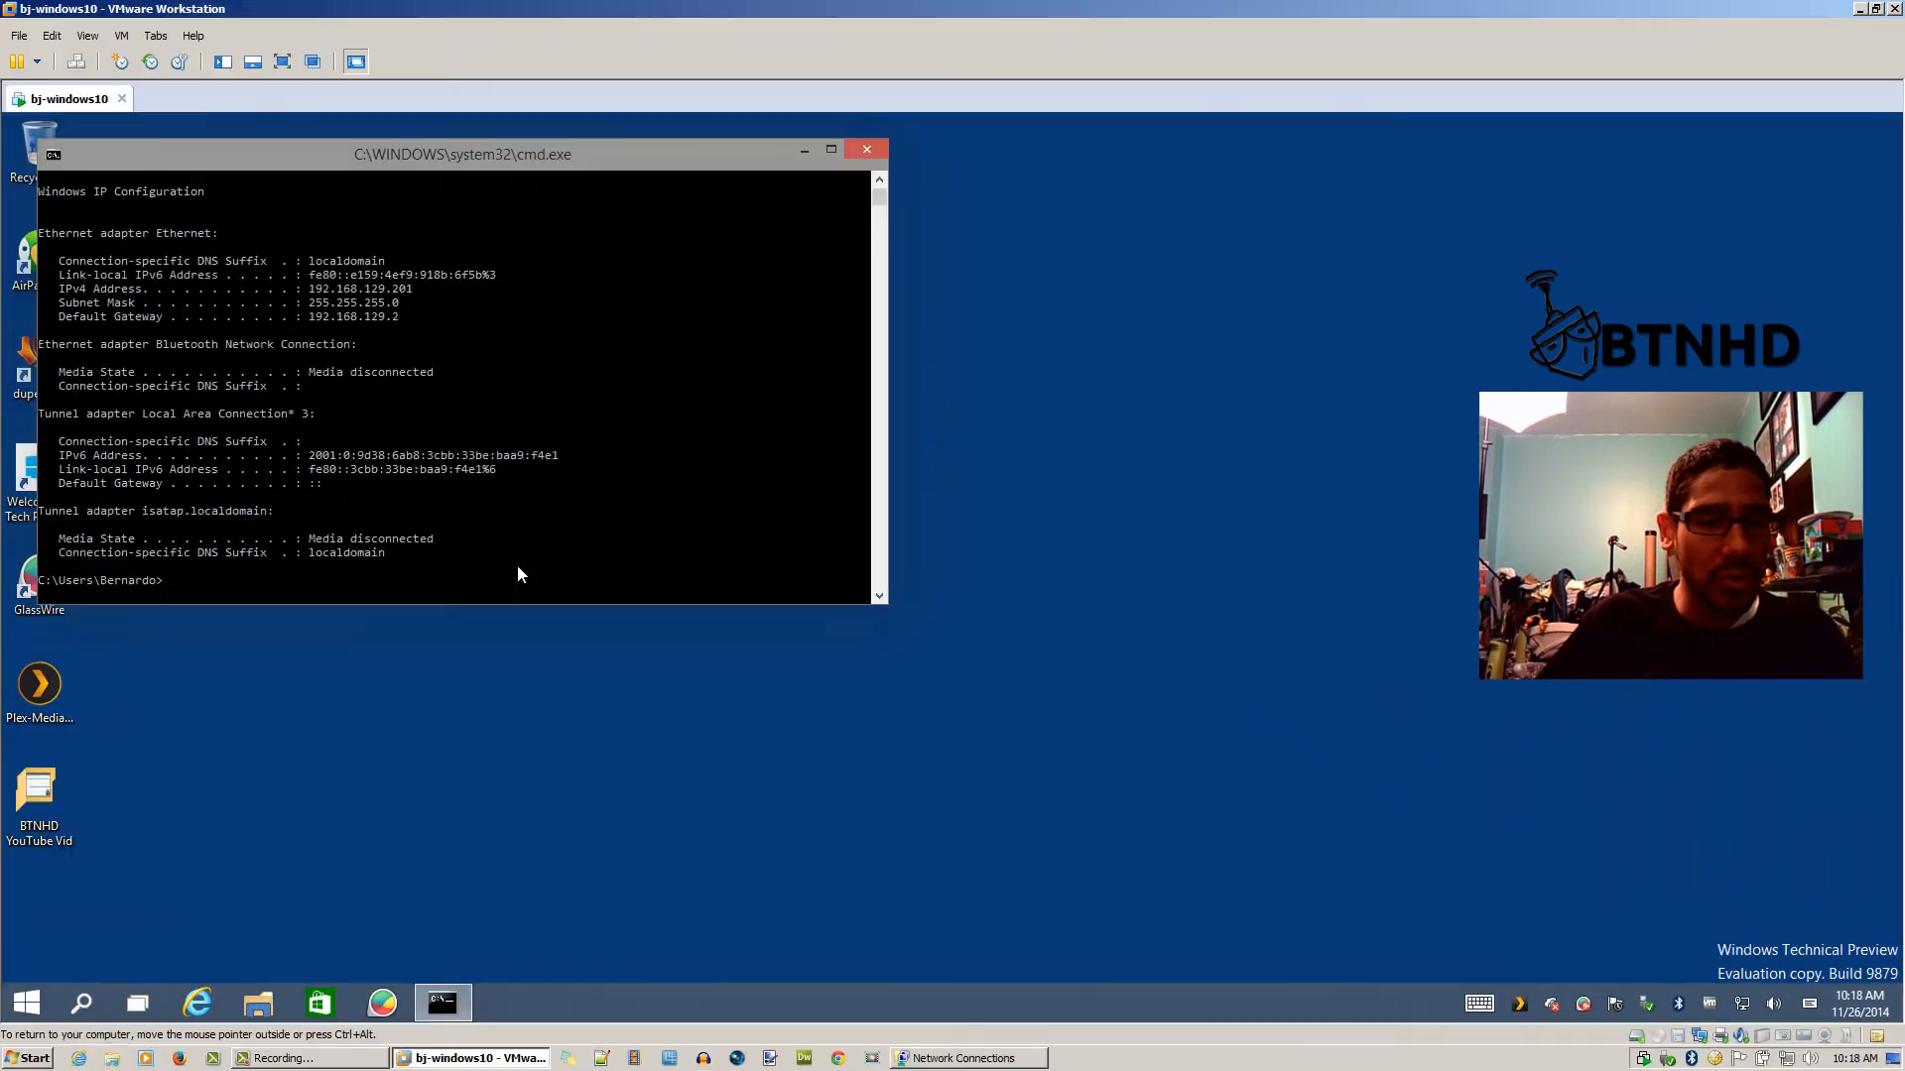
Run ipconfig in the guest's command prompt and open the guest's Network and Sharing Center.
type("ipconfig")
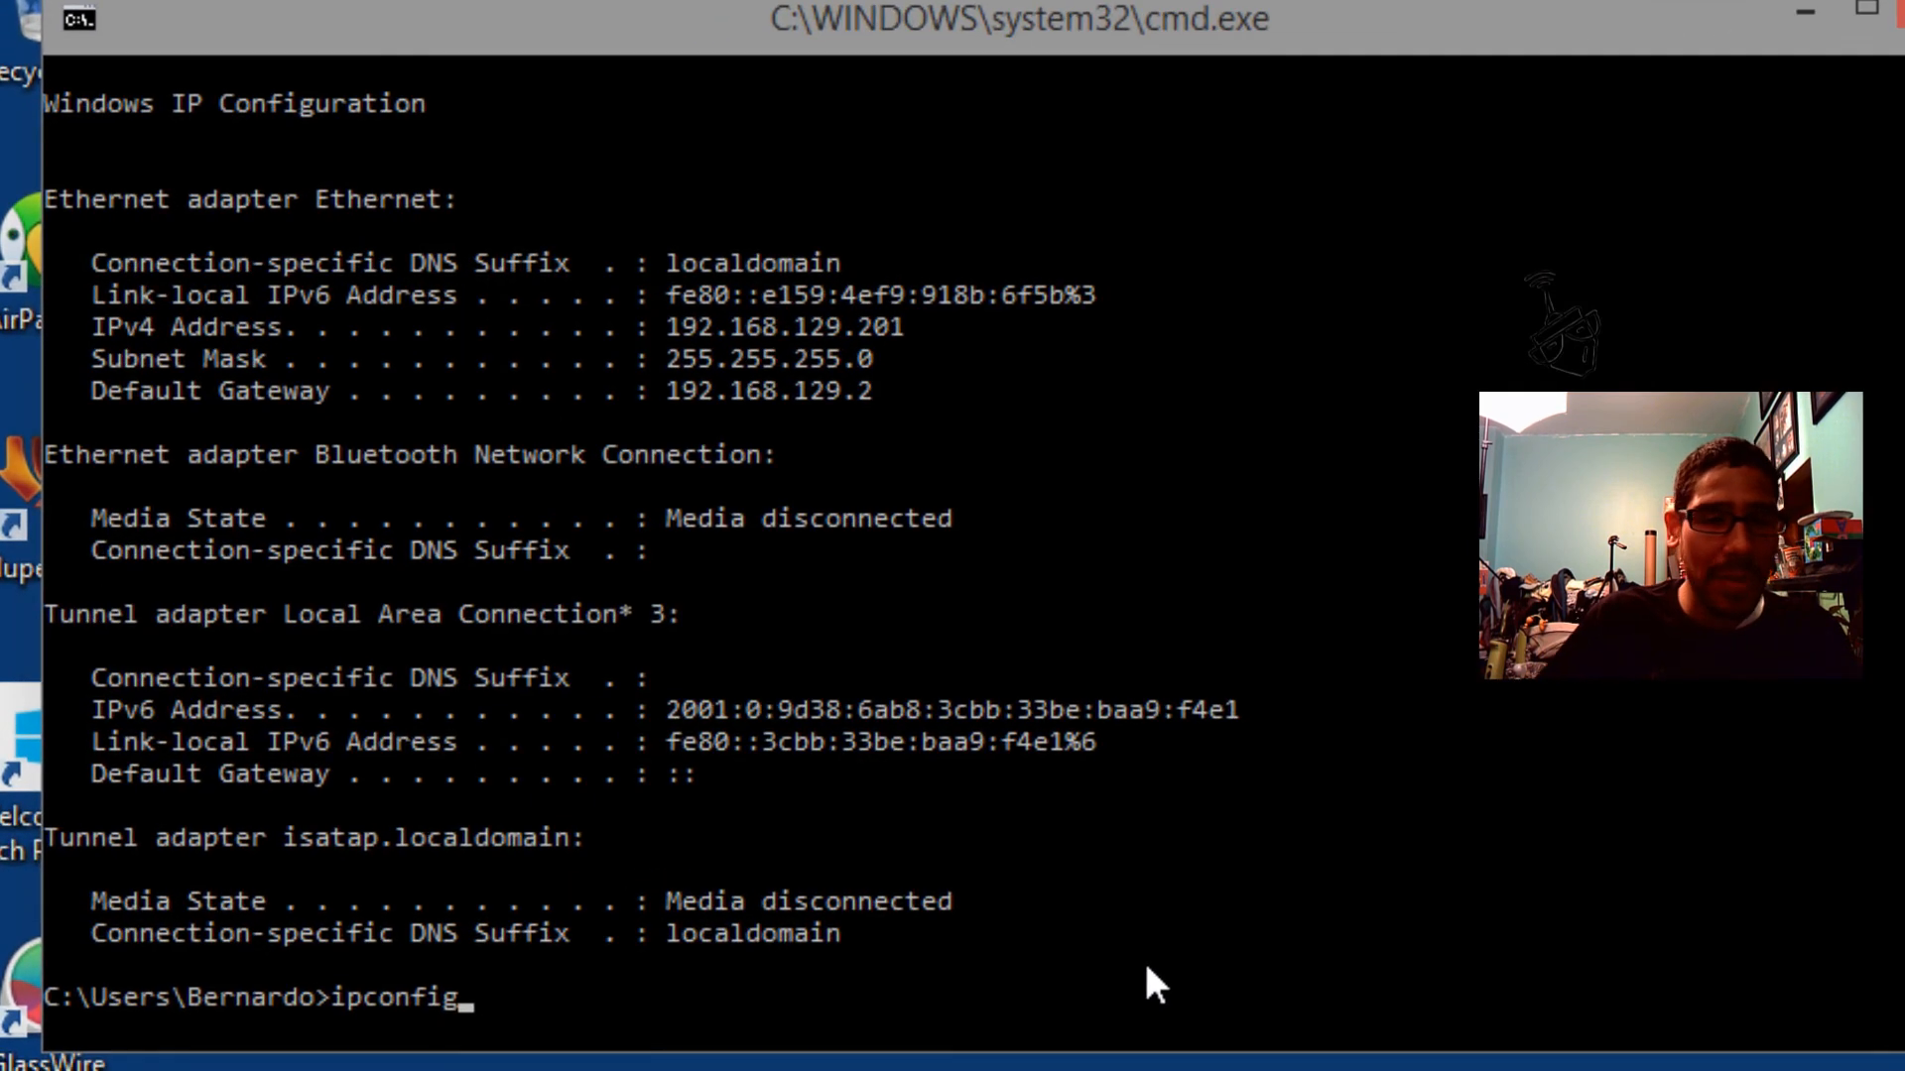
key("Return")
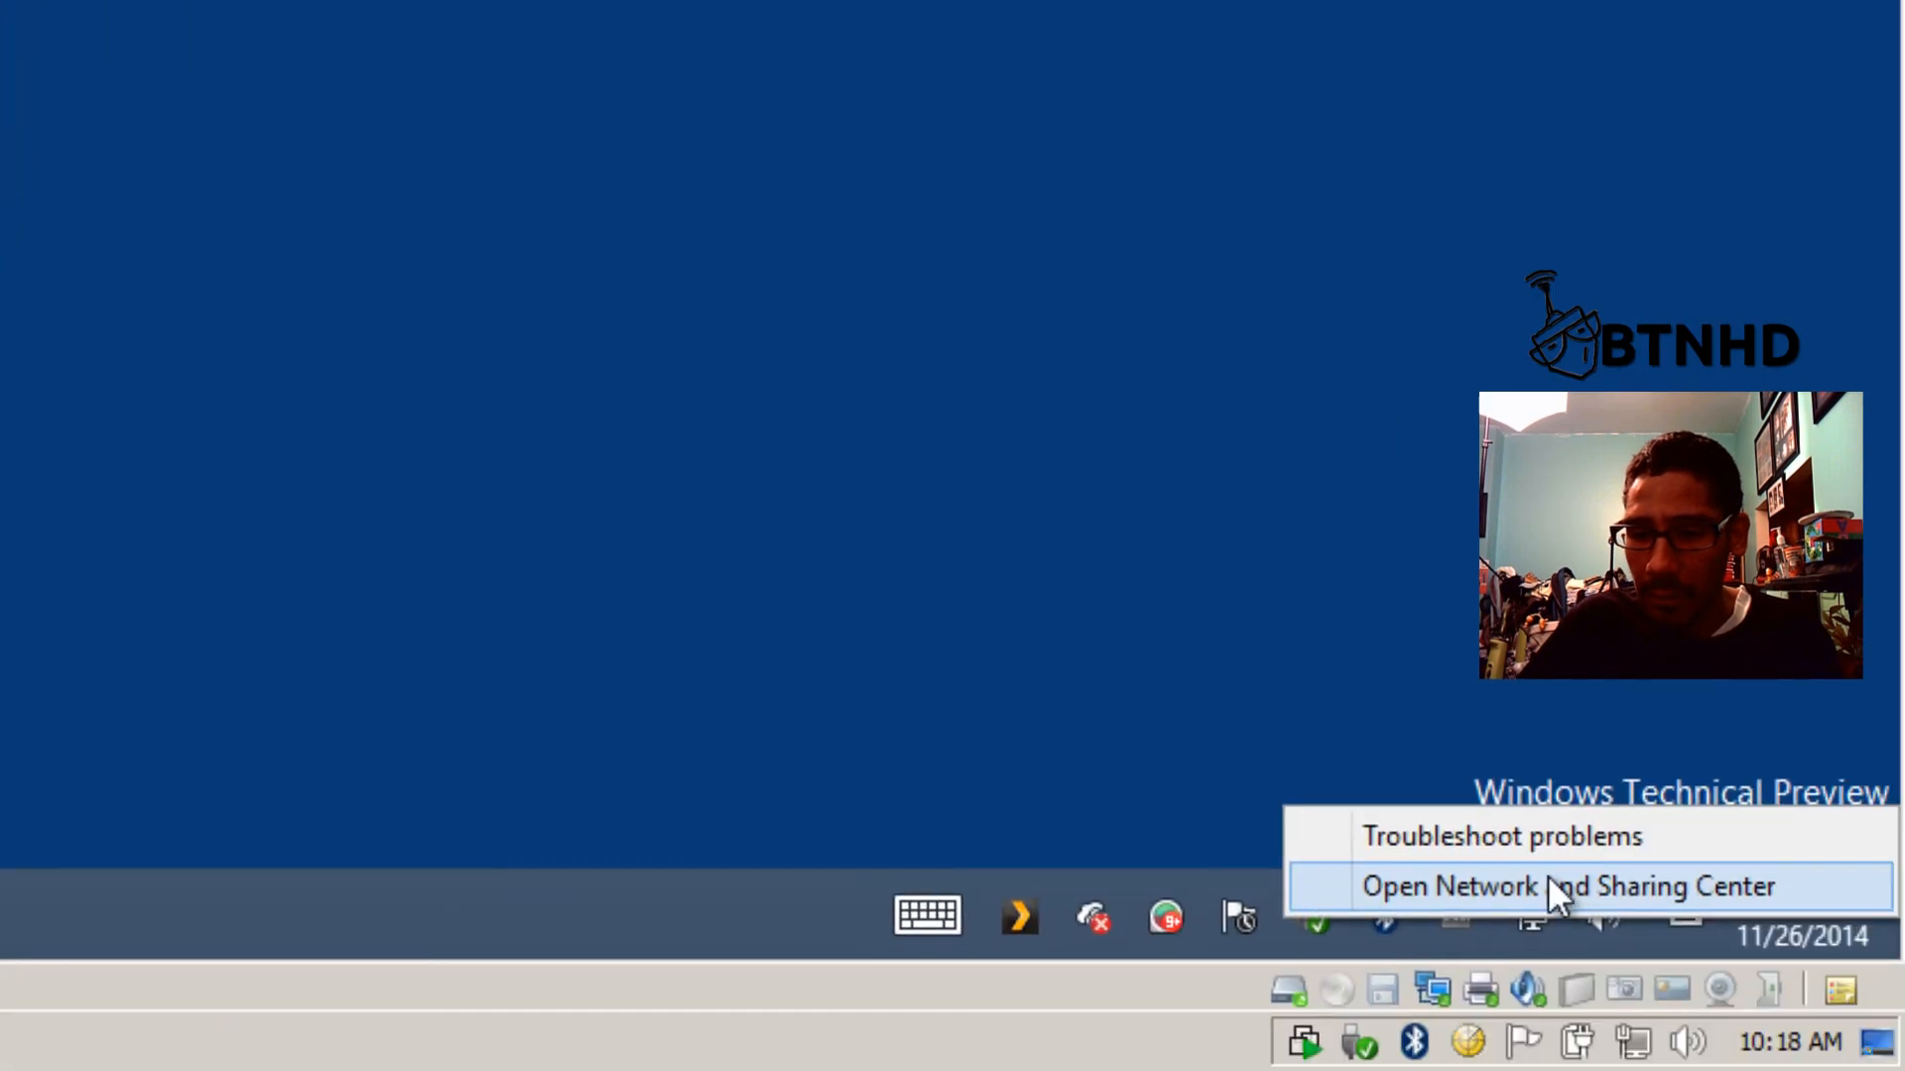
left_click(1557, 893)
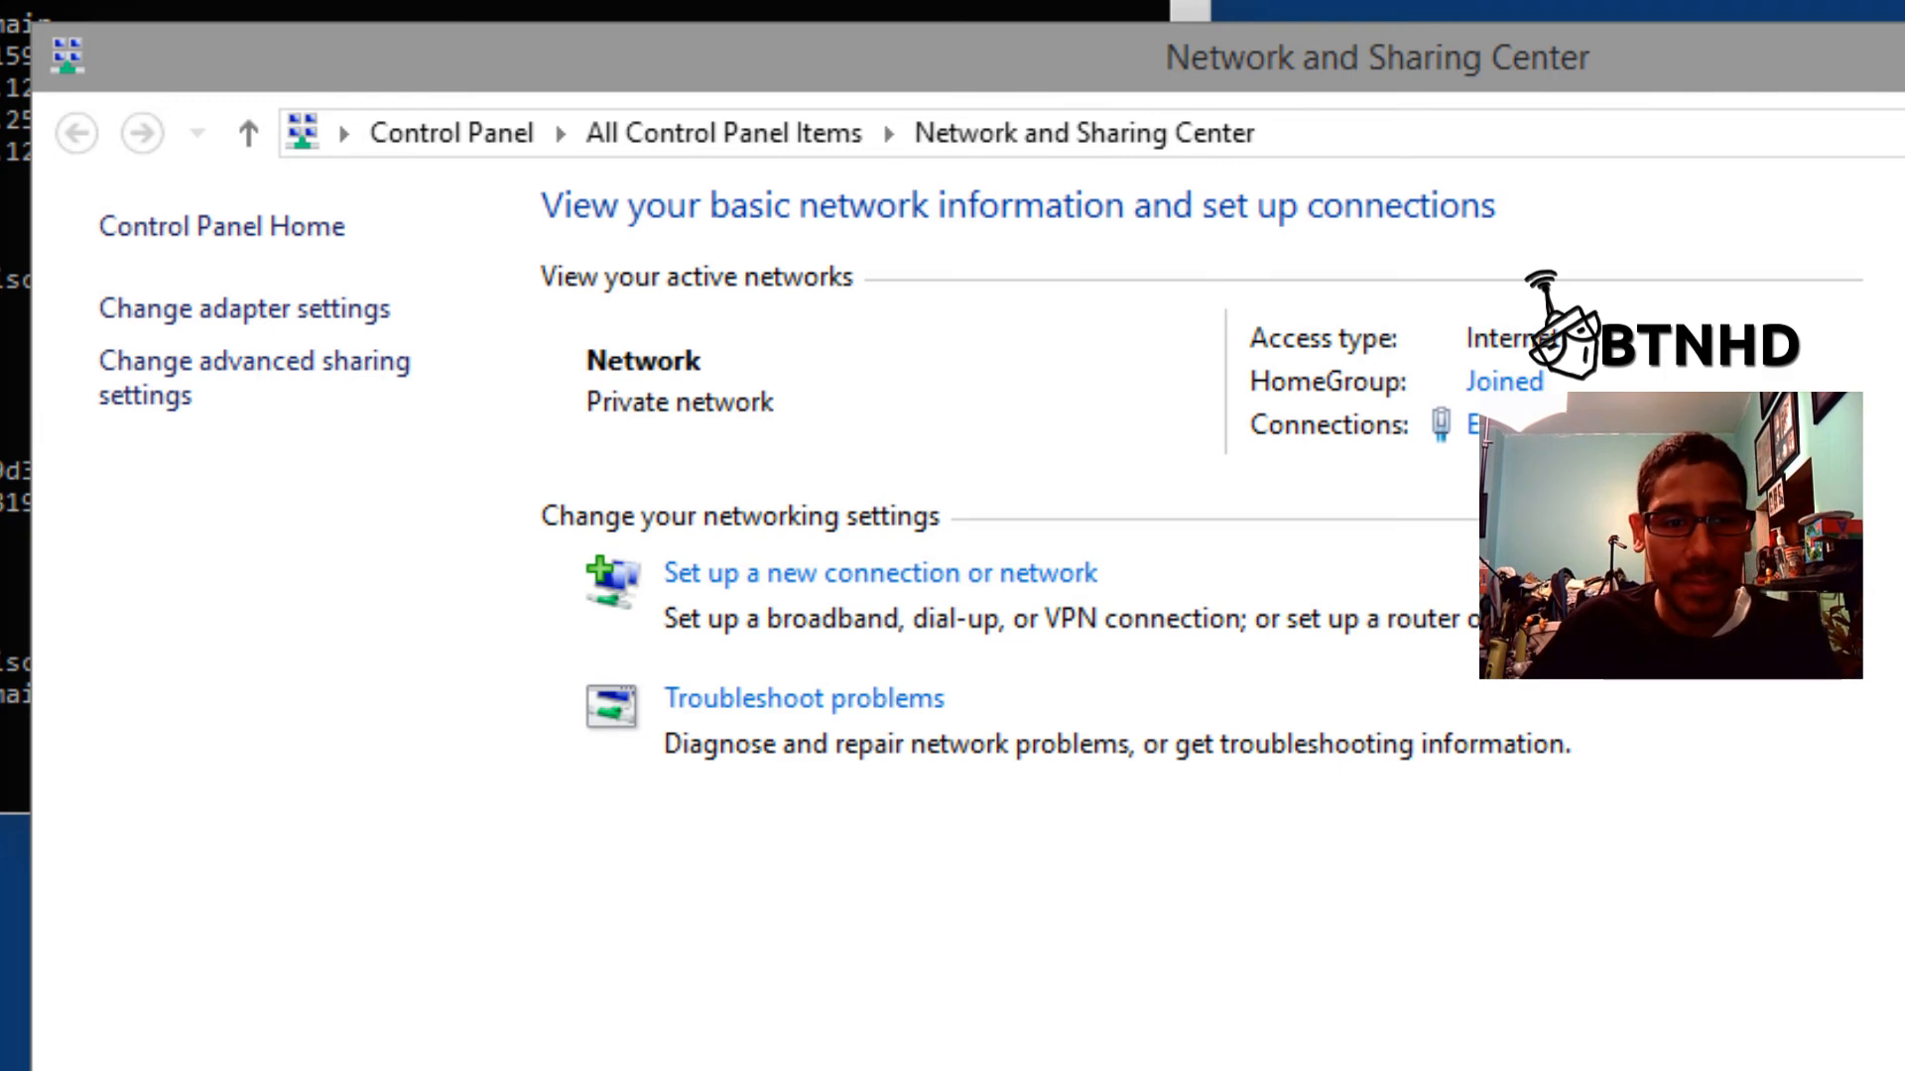
Check the Network Adapter's connection type in the virtual machine settings and close them.
key("ctrl+d")
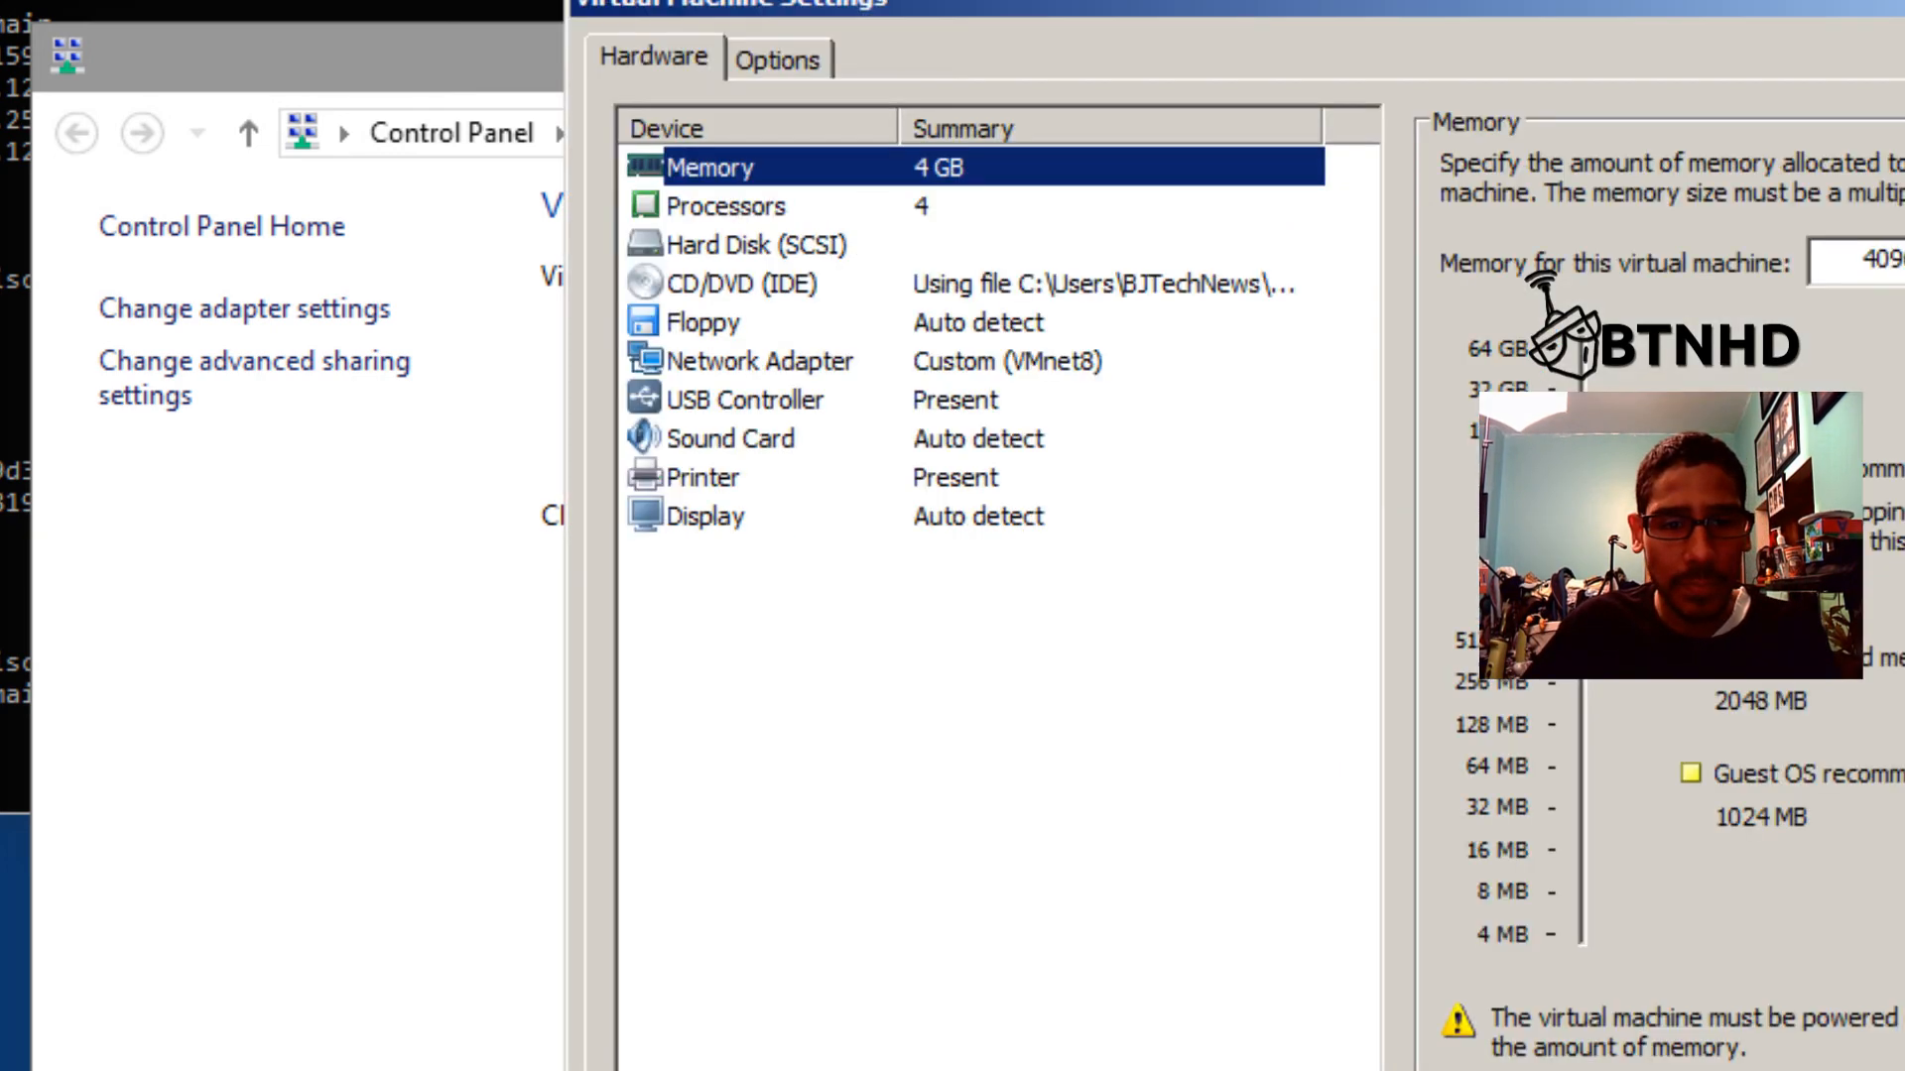
left_click(992, 367)
left_click(1790, 1067)
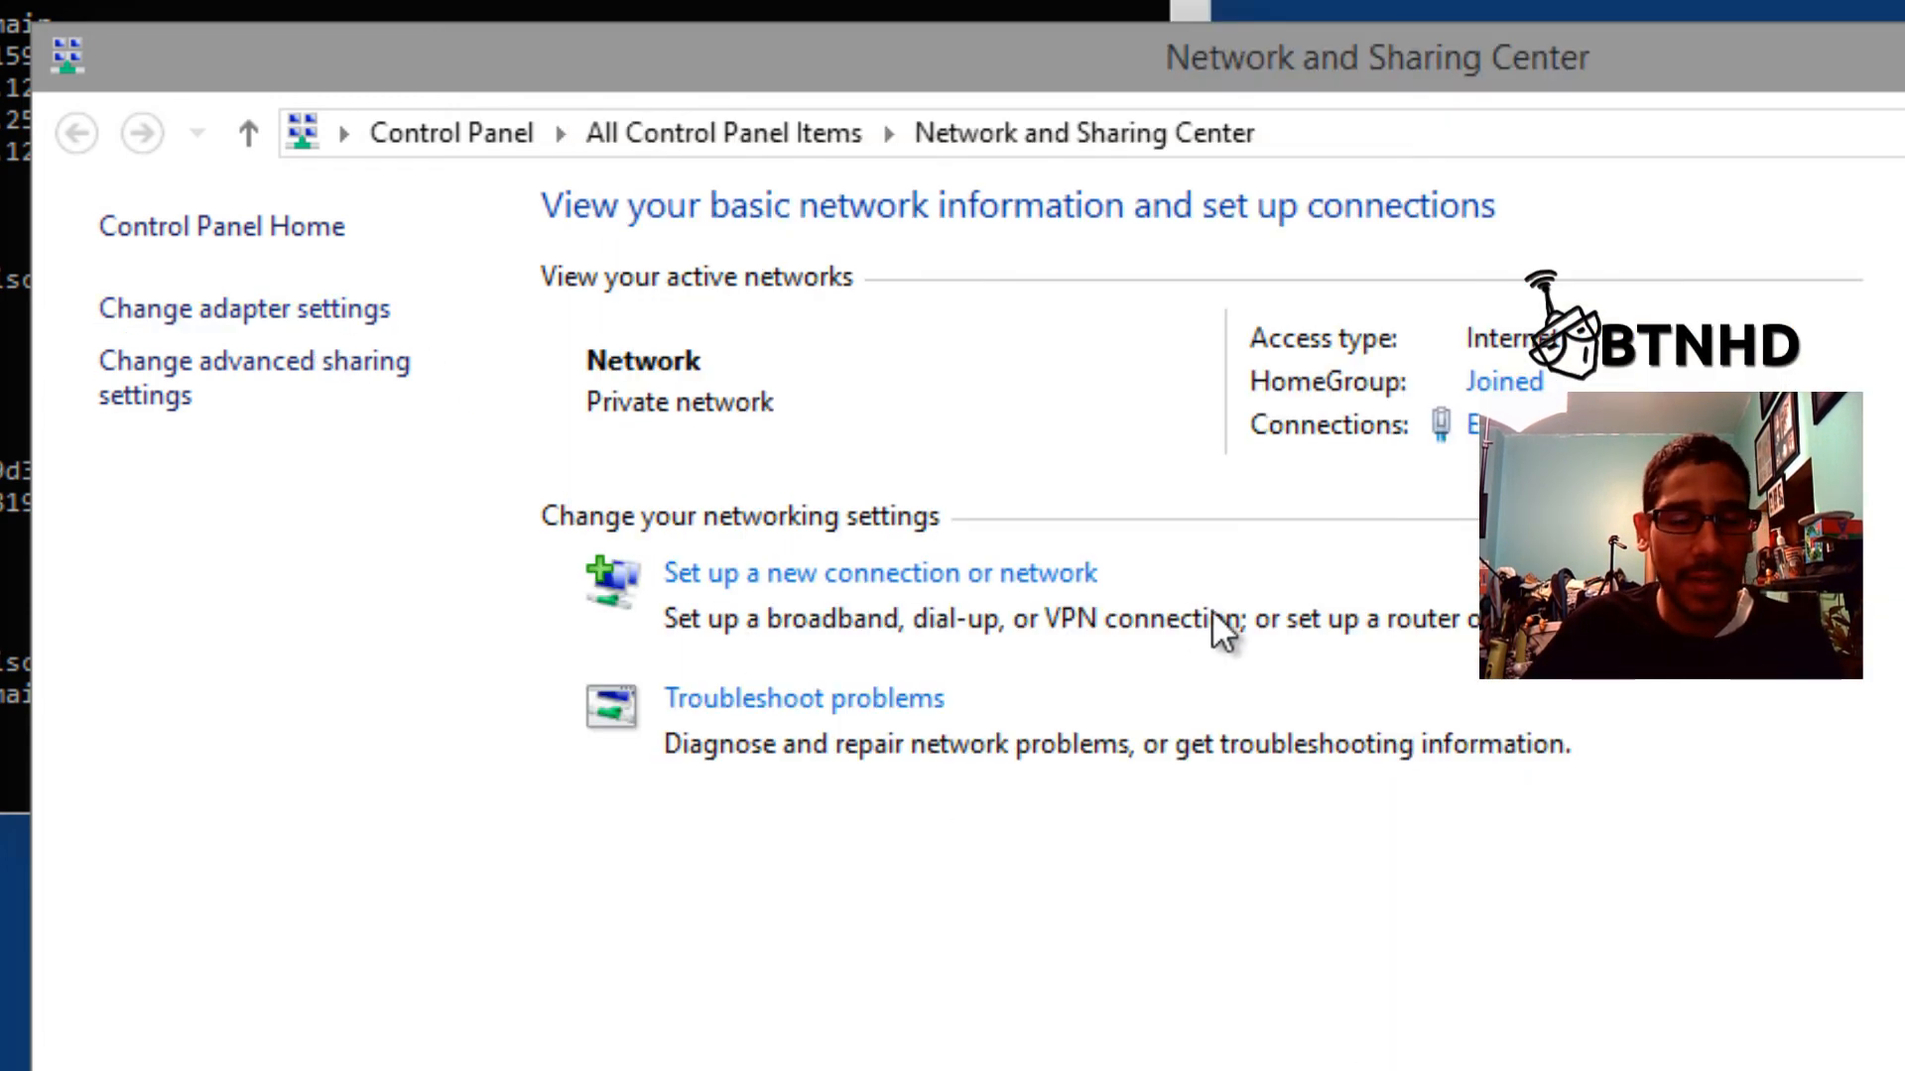
Open the guest Ethernet adapter's TCP/IPv4 properties and choose to use a manually specified IP address.
left_click(333, 311)
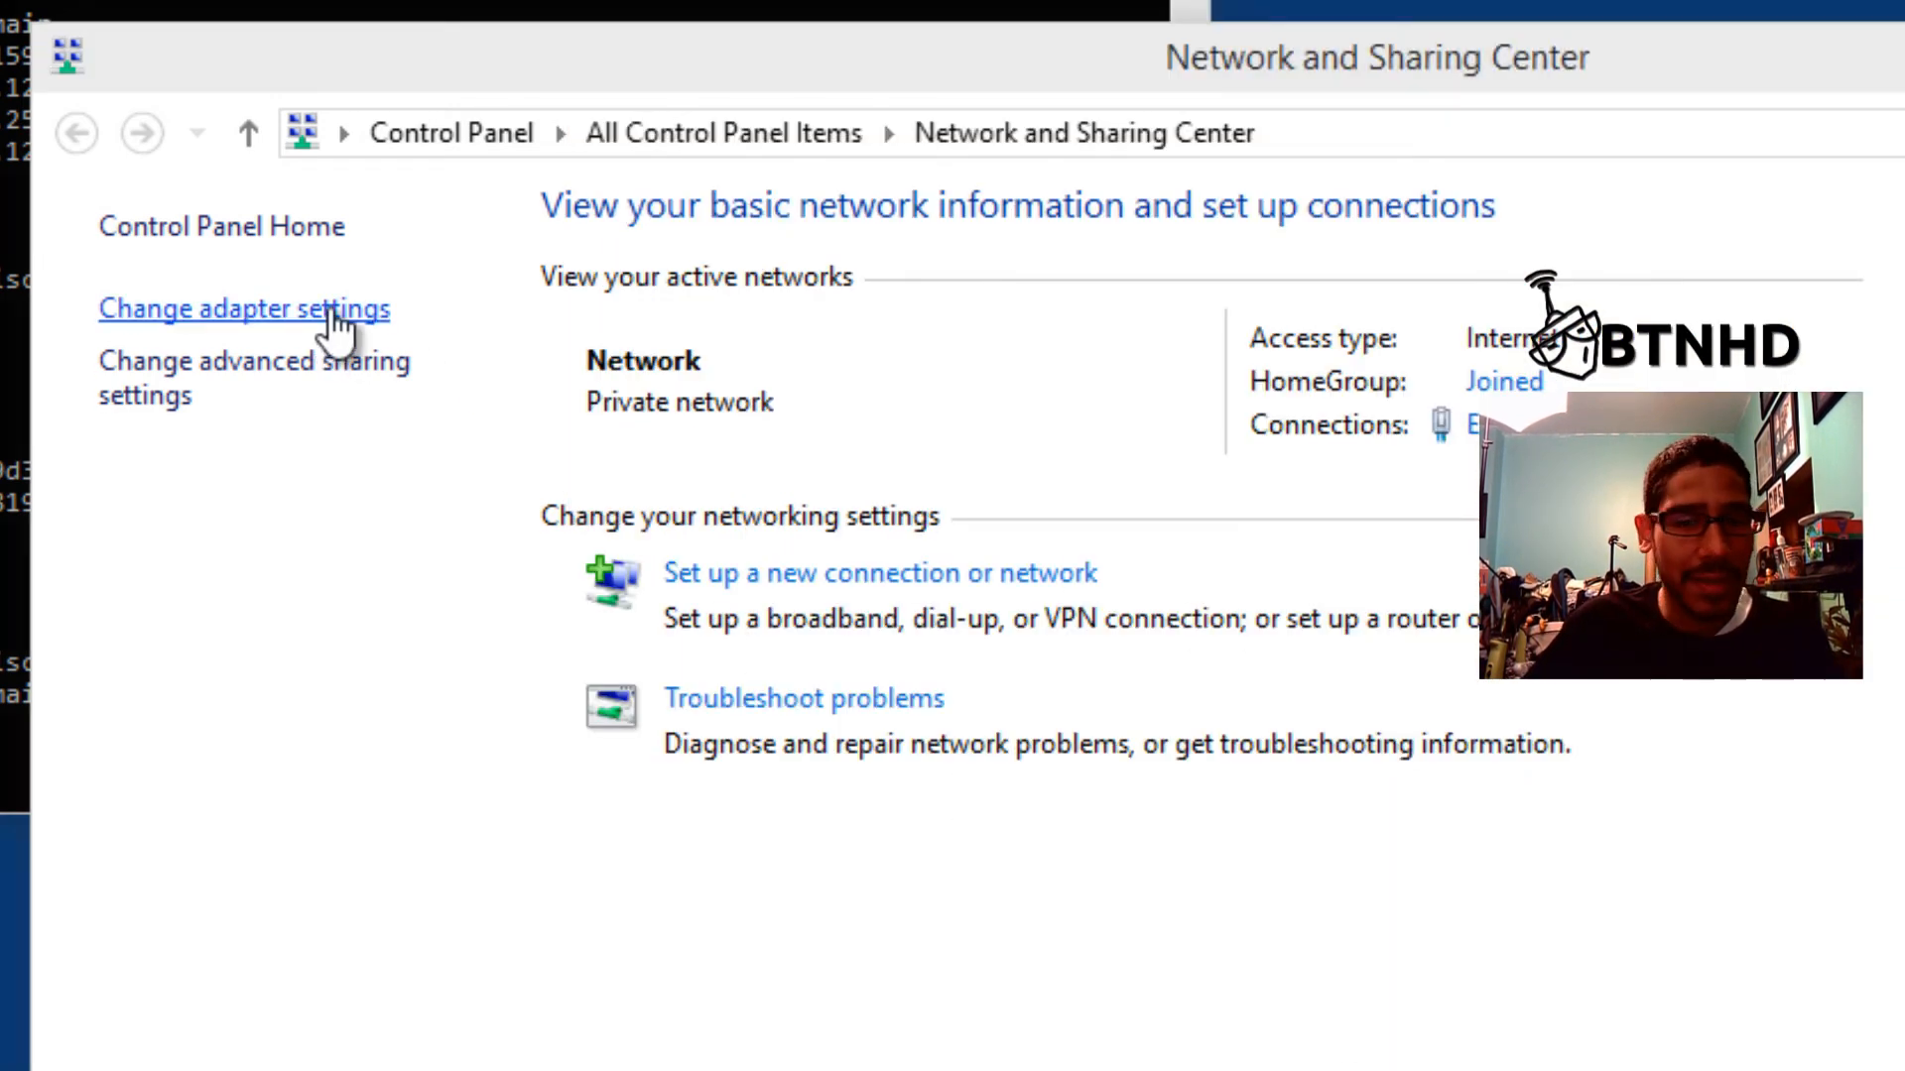
left_click(899, 401)
right_click(899, 397)
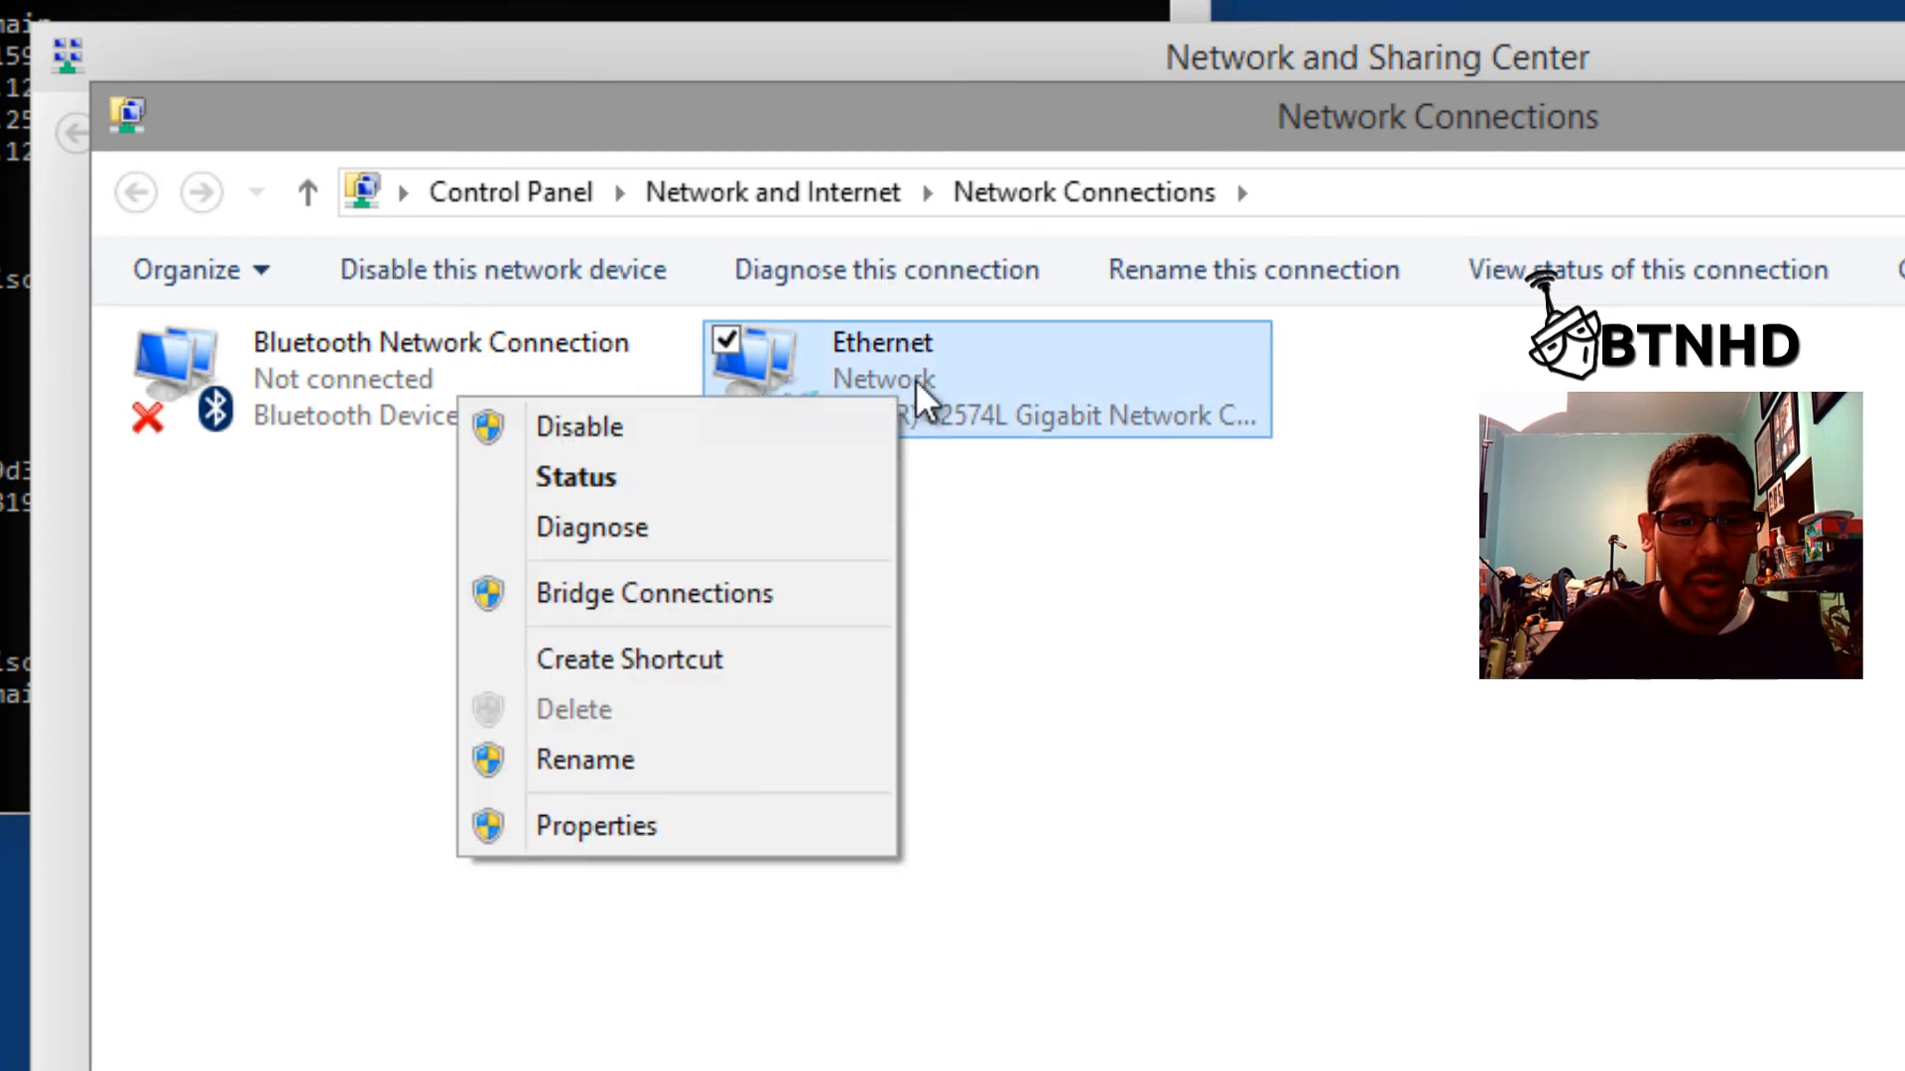
left_click(728, 825)
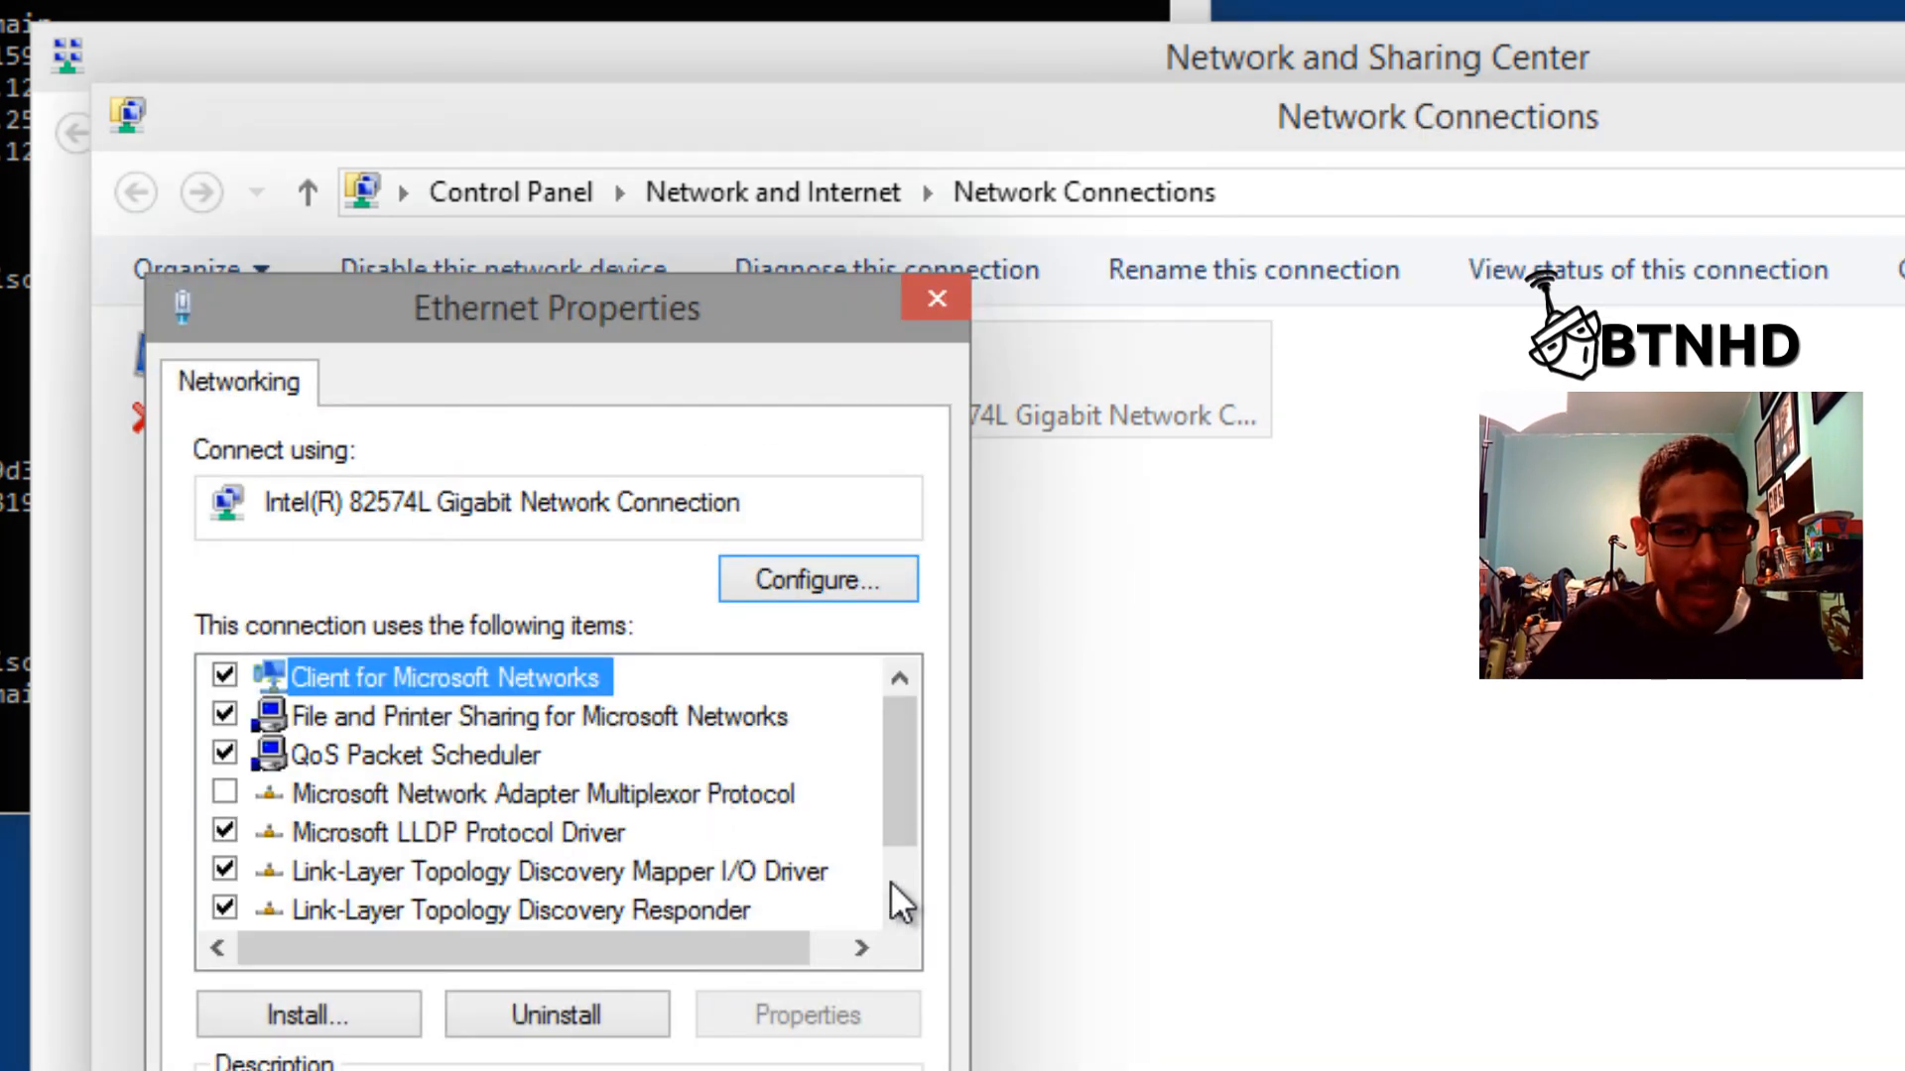
scroll(890, 881, "down", 1)
double_click(676, 906)
left_click(419, 804)
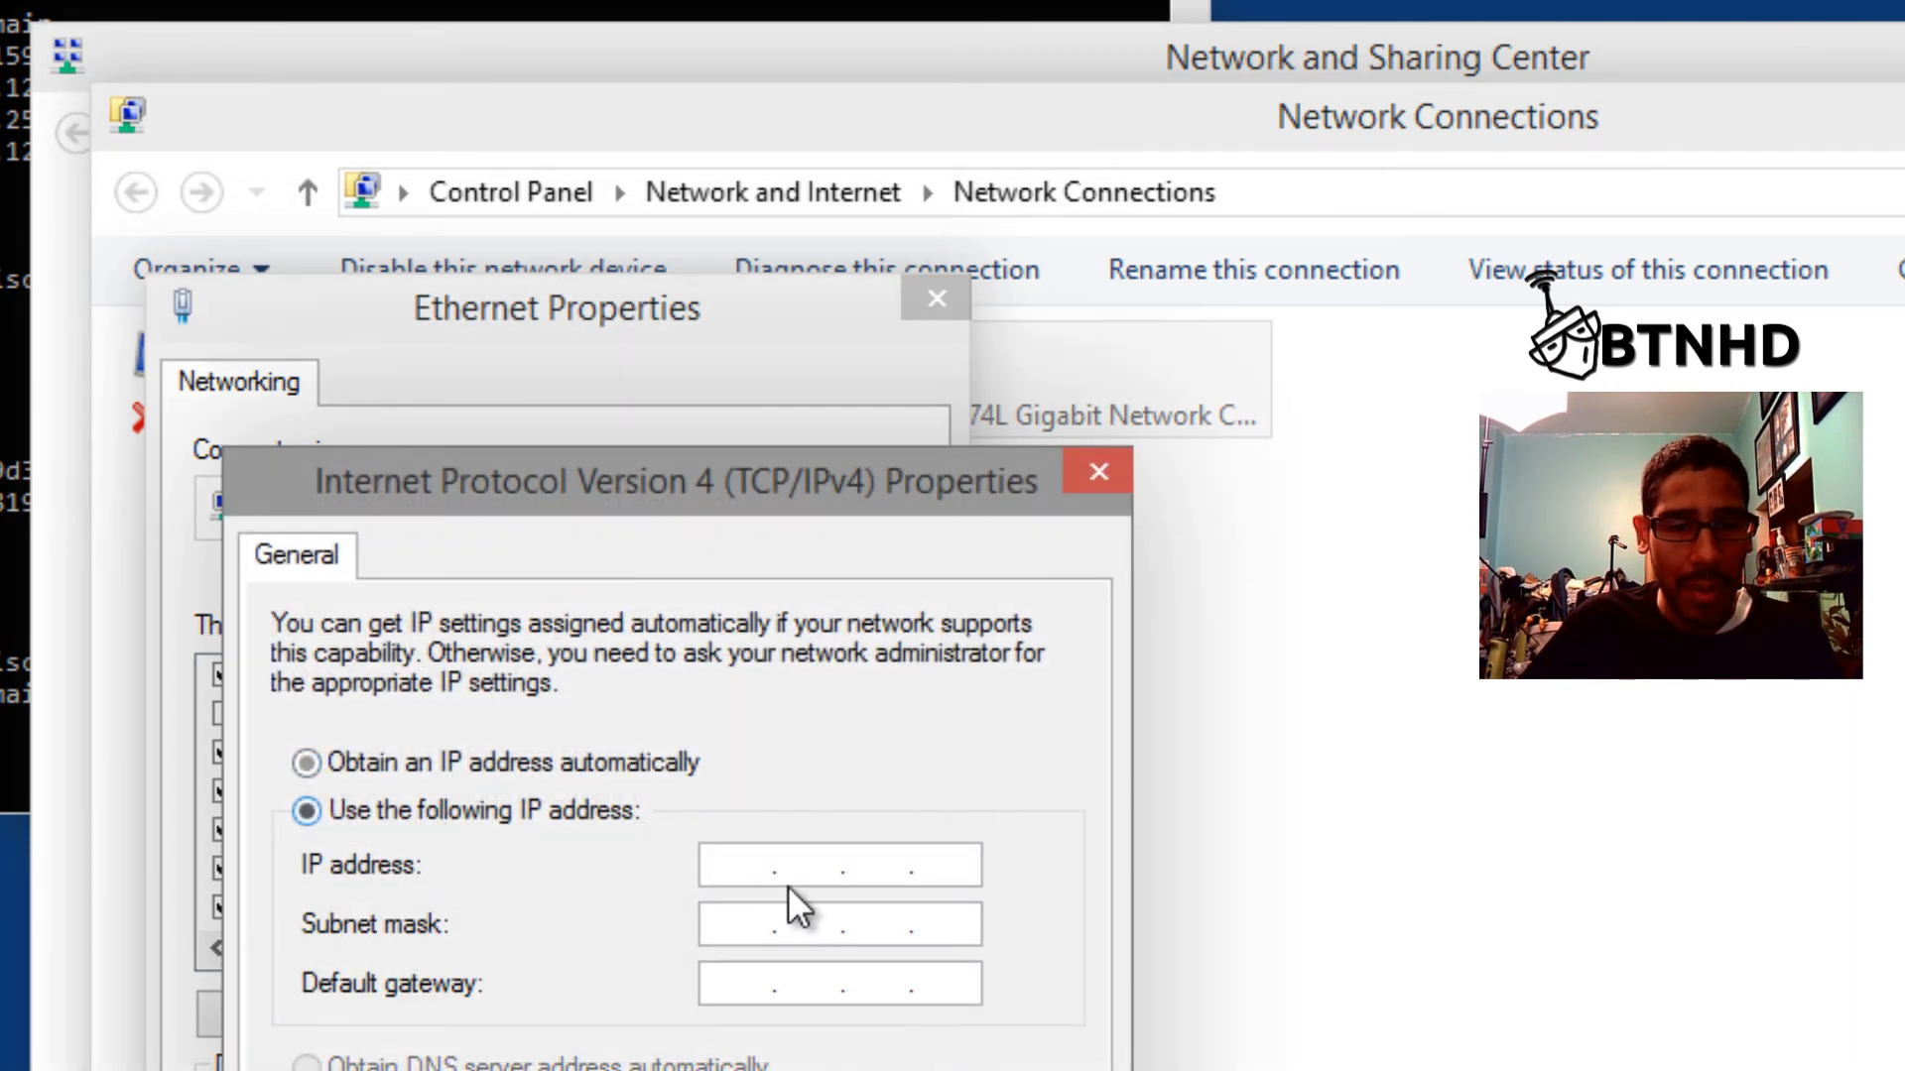
Enter IP address 192.168.1.17, subnet mask 255.255.255.0 and default gateway 192.168.1.1 for the guest Ethernet adapter.
left_click(744, 865)
type("192.168.1.17")
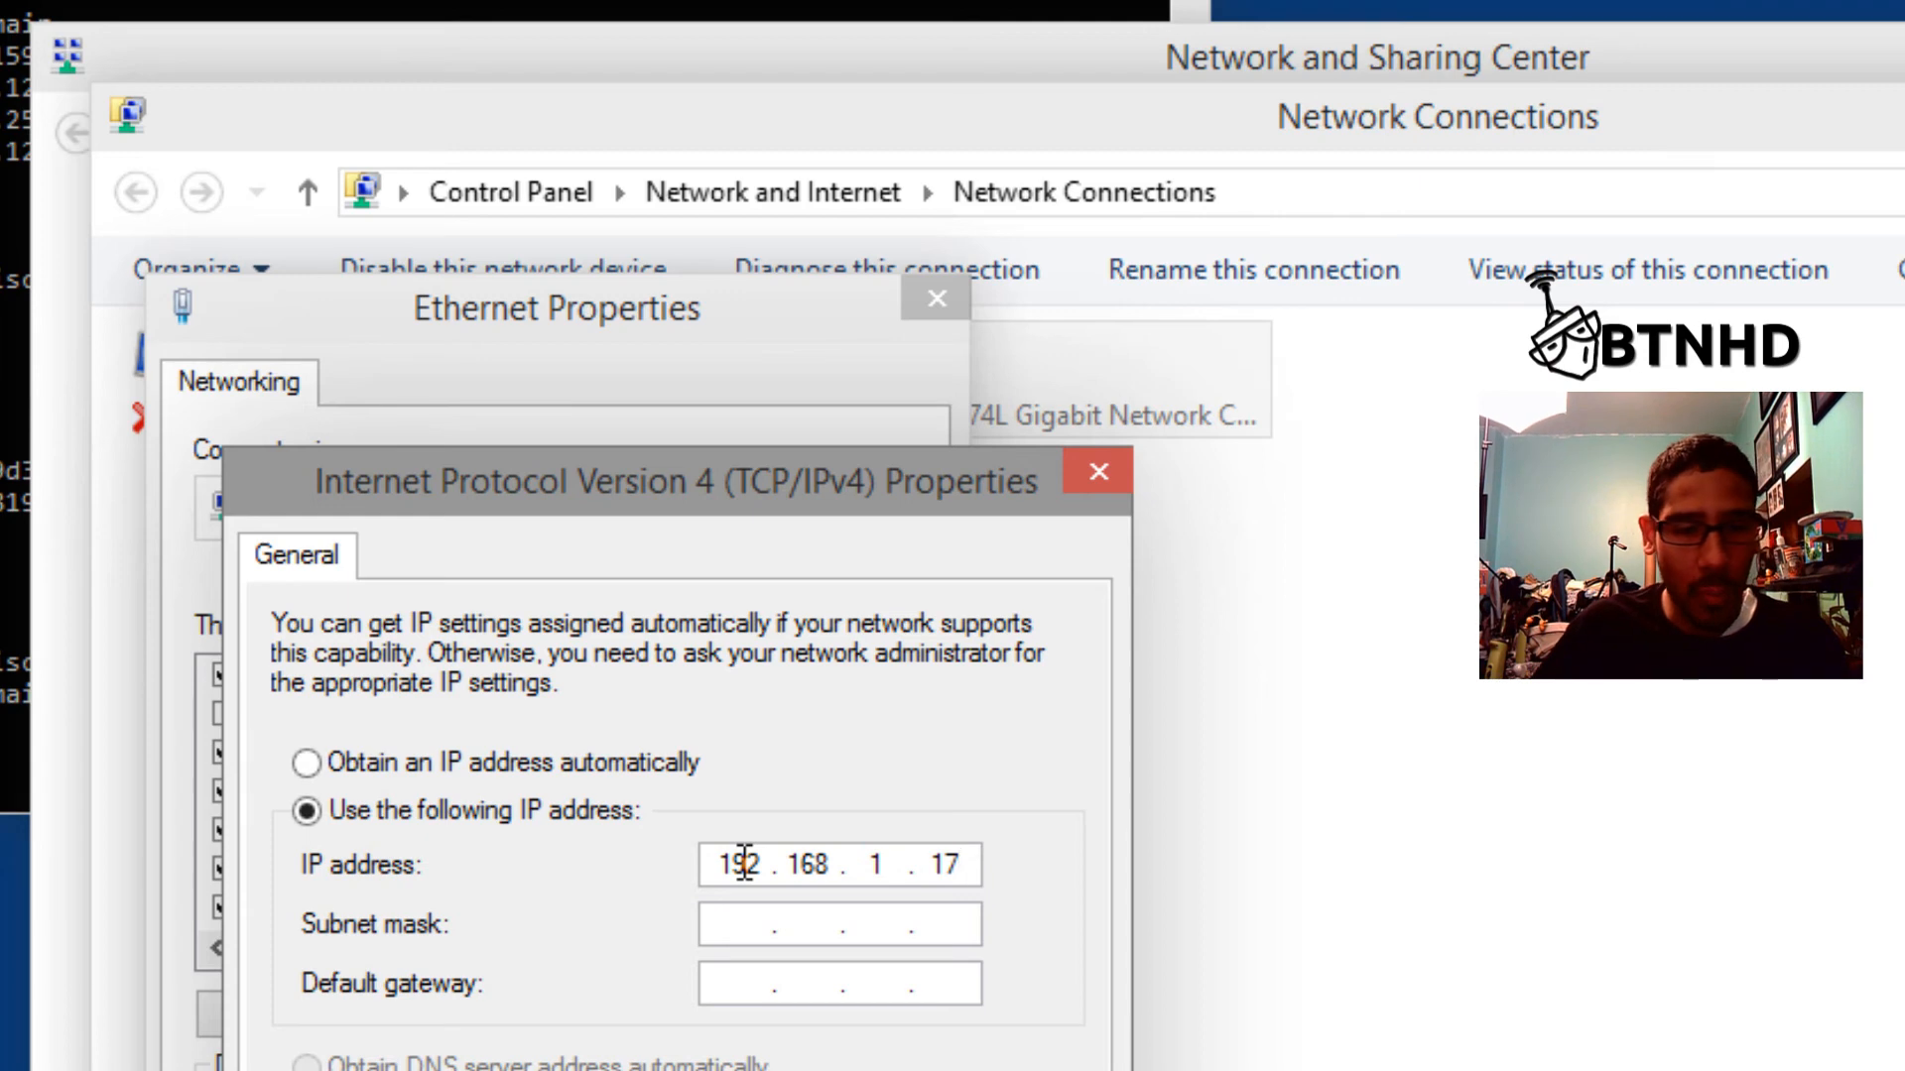
key("Tab")
key("Tab")
type("192.1")
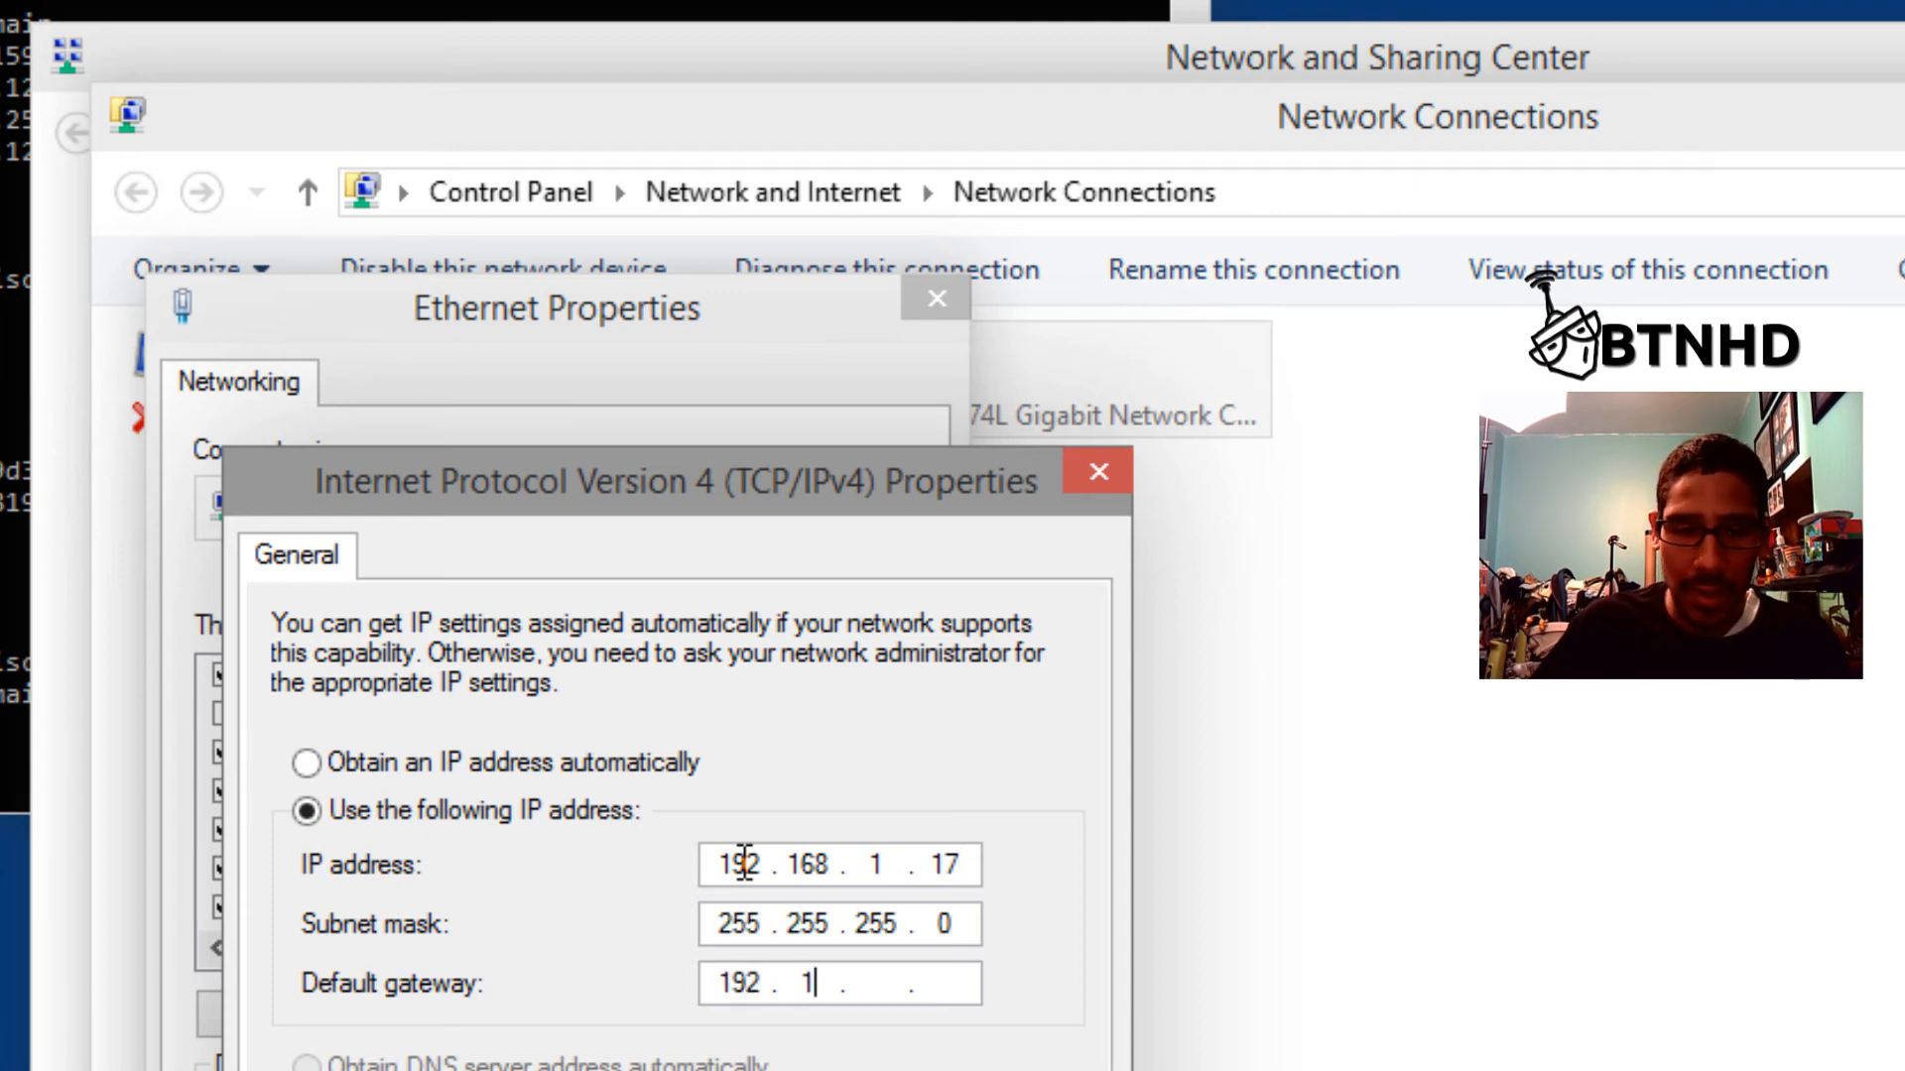
type("68.1.1")
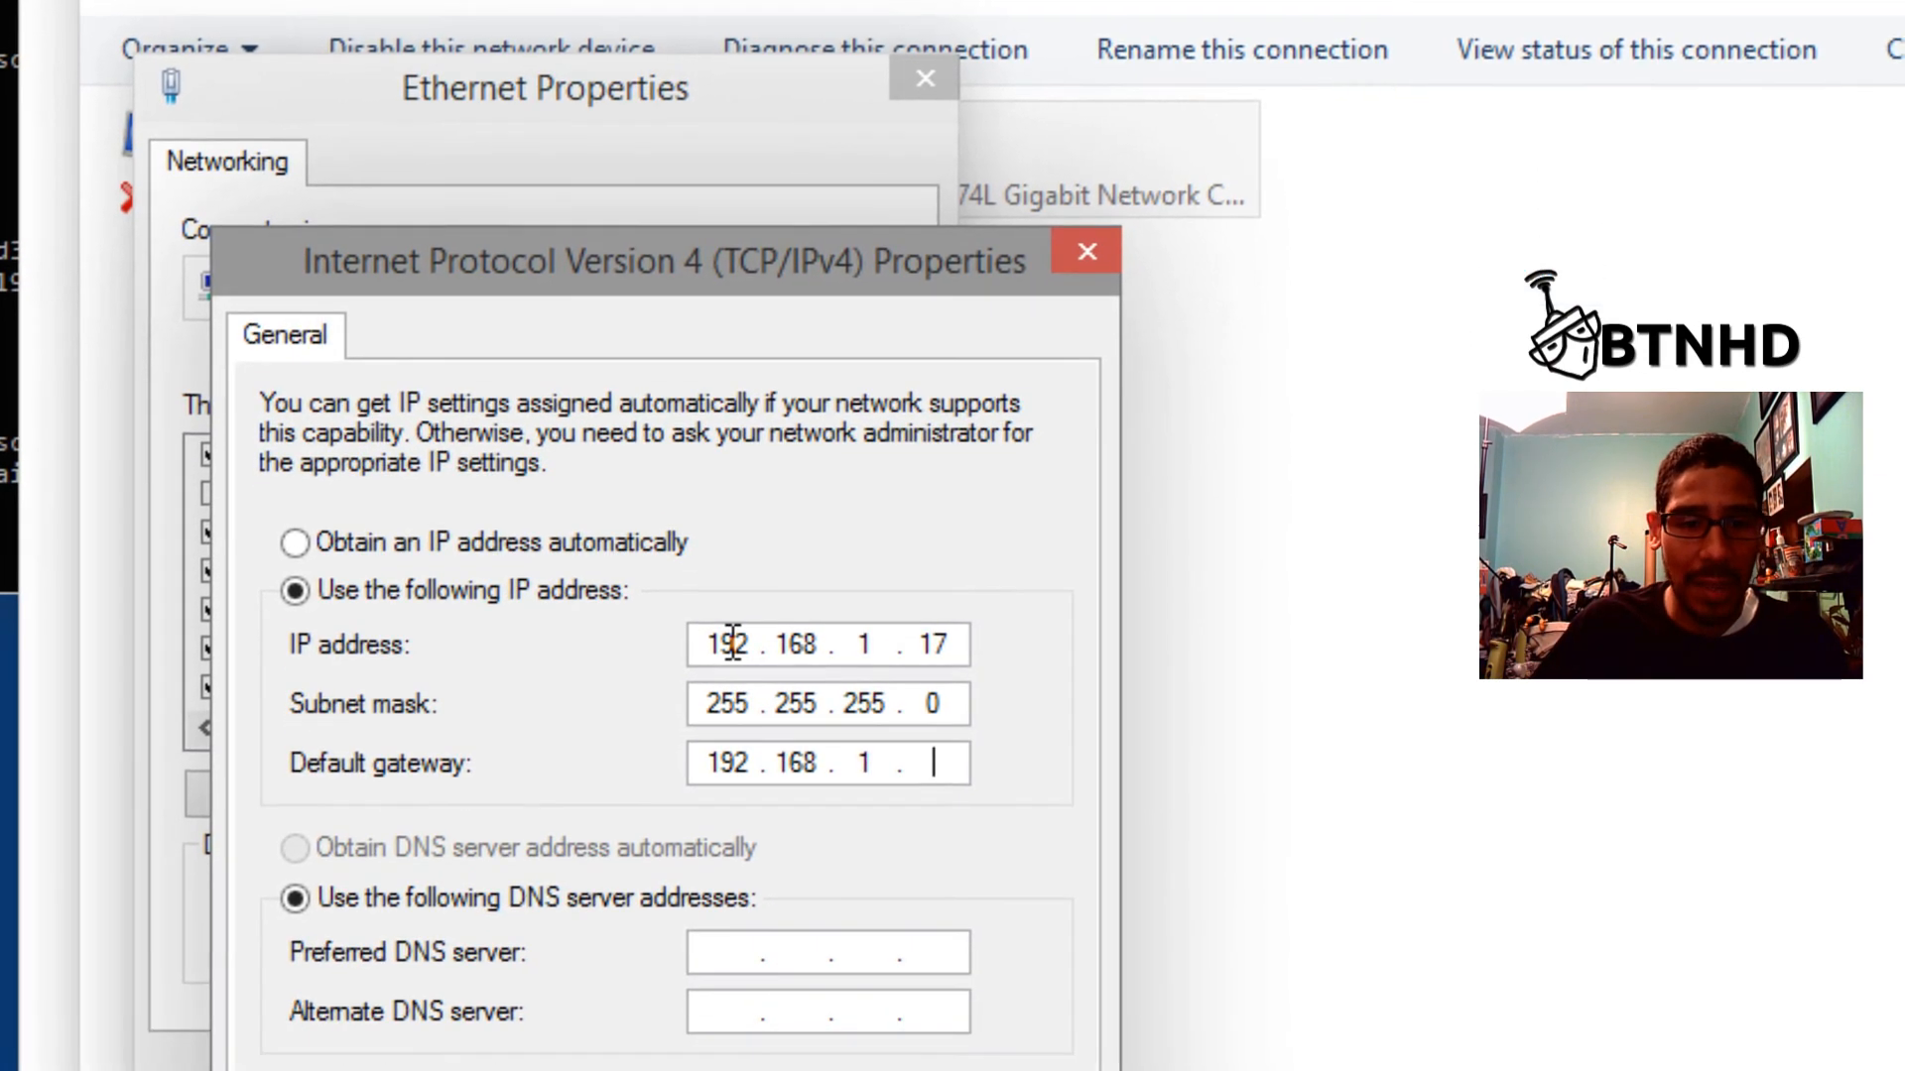
key("Tab")
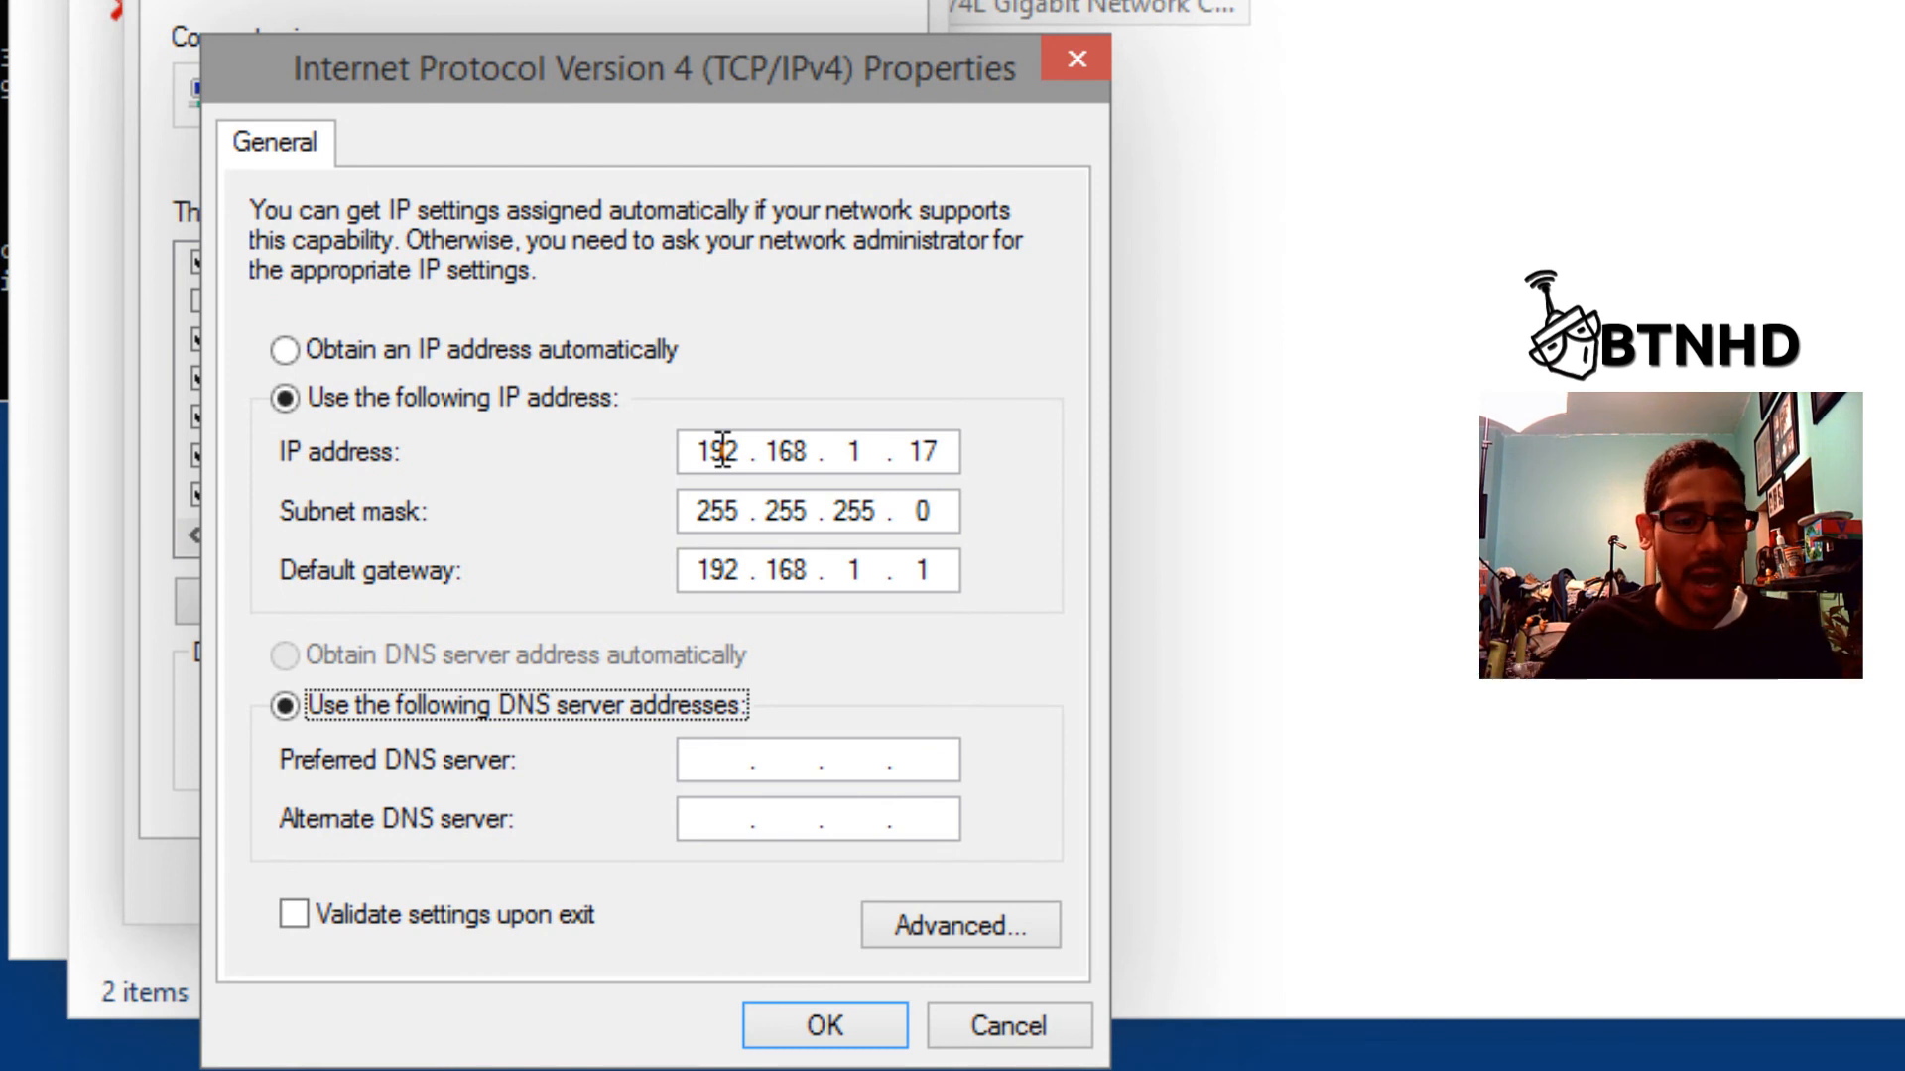
Set the preferred DNS server to 8.8.8.8, apply the Ethernet properties and close the network windows.
left_click(723, 765)
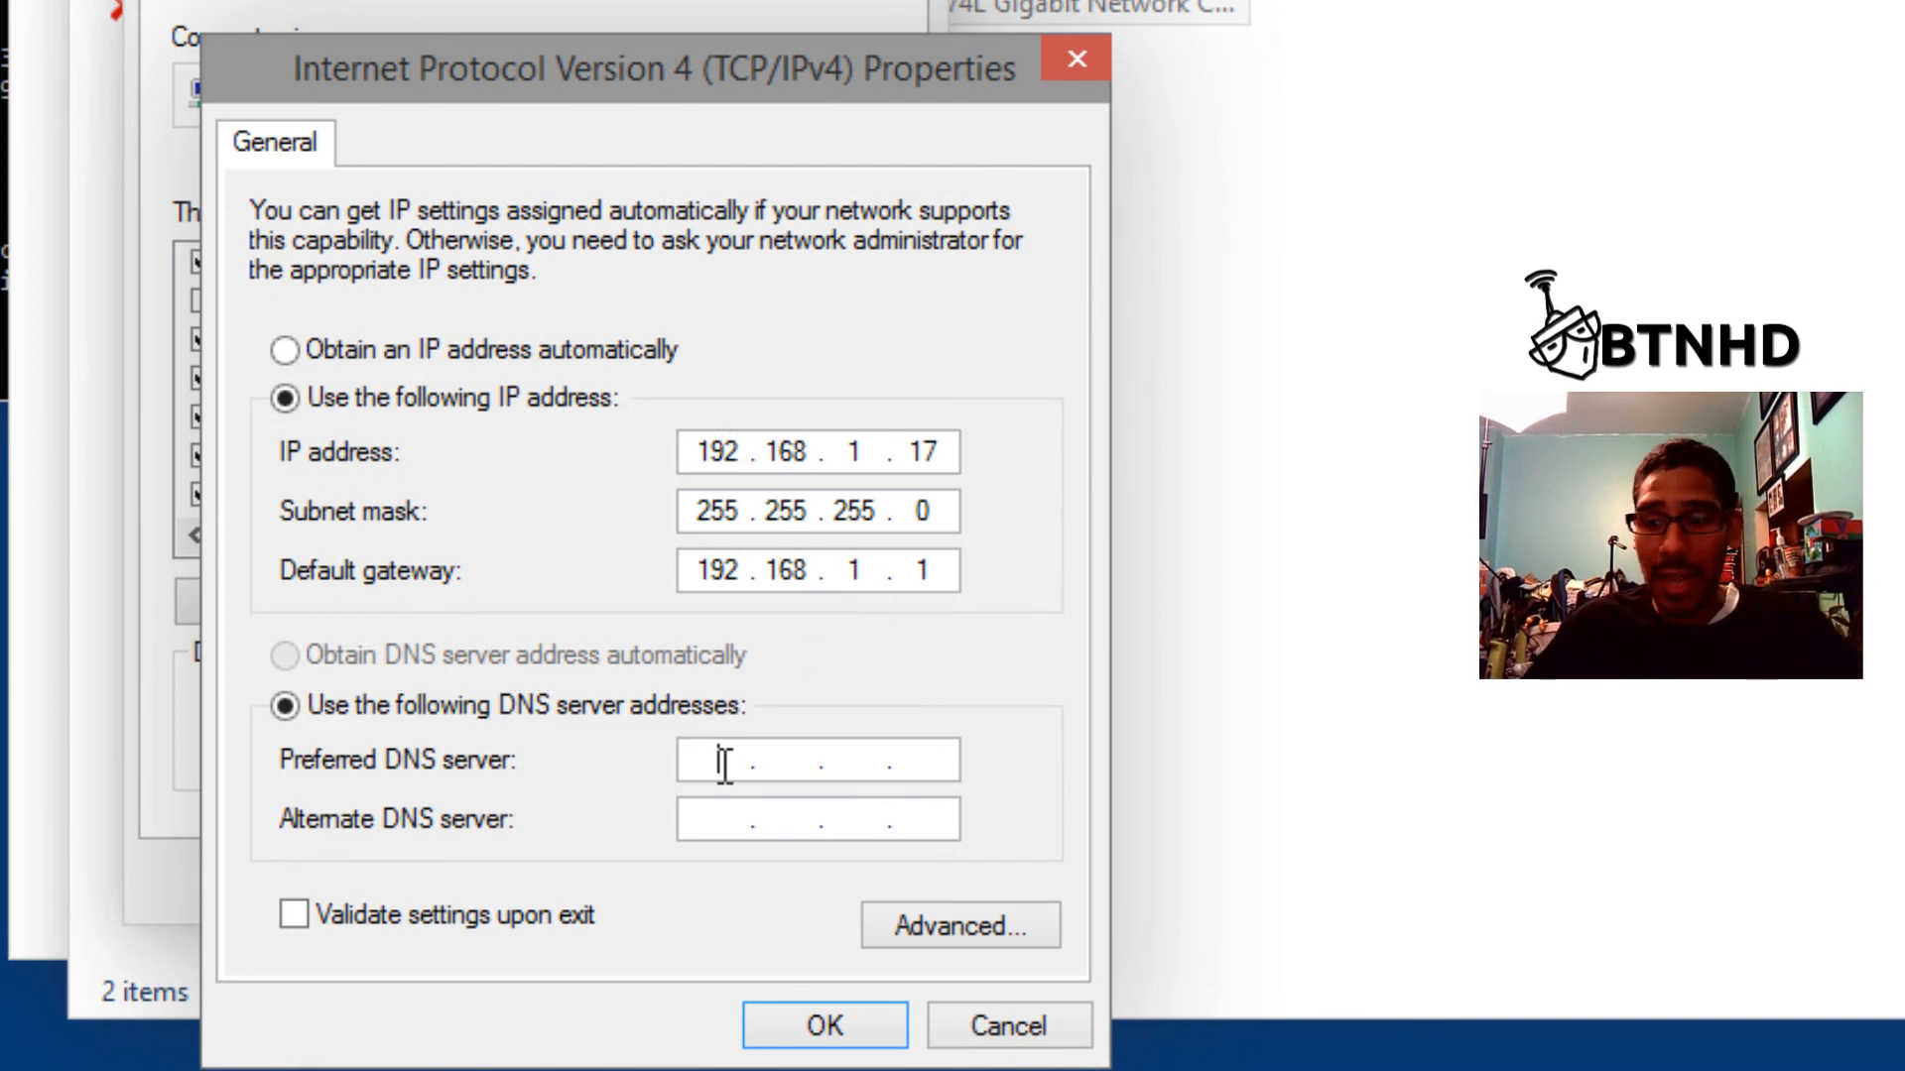
type("8.8.8.8")
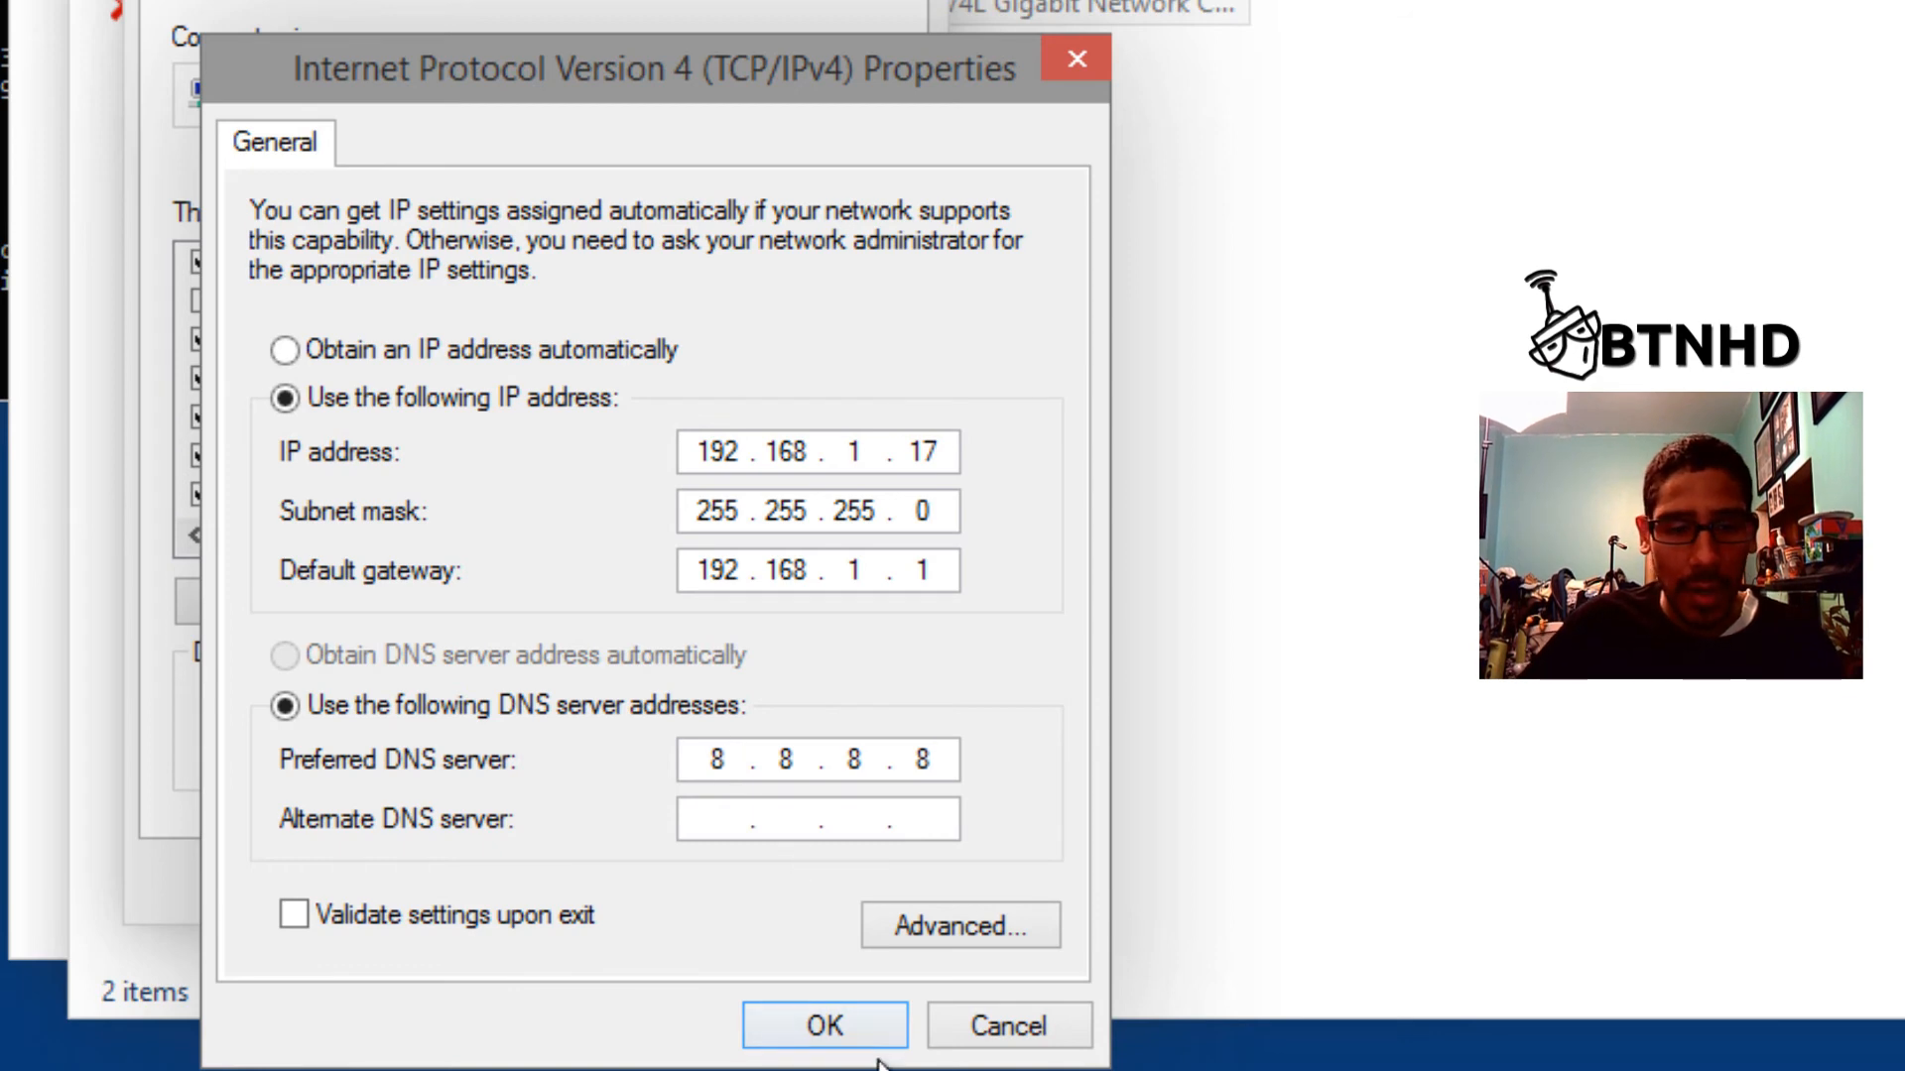
left_click(830, 1025)
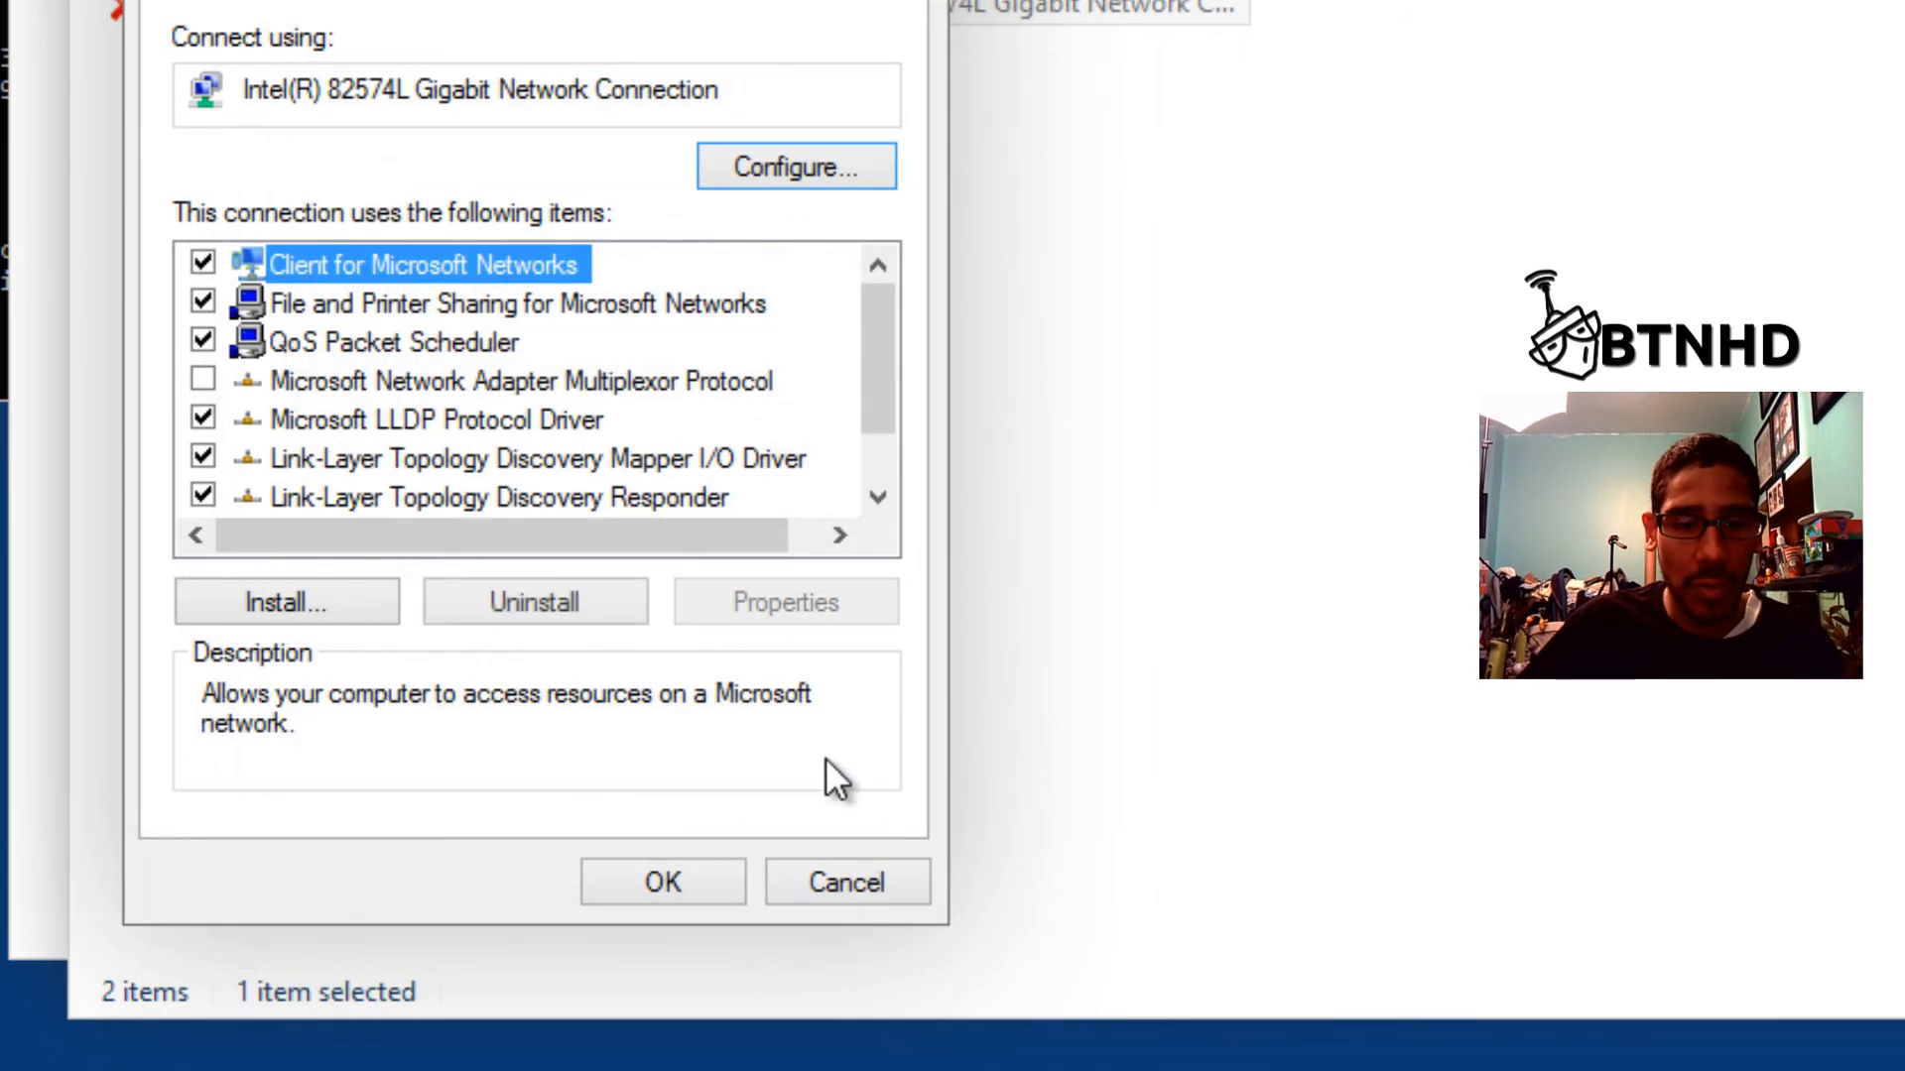
left_click(699, 887)
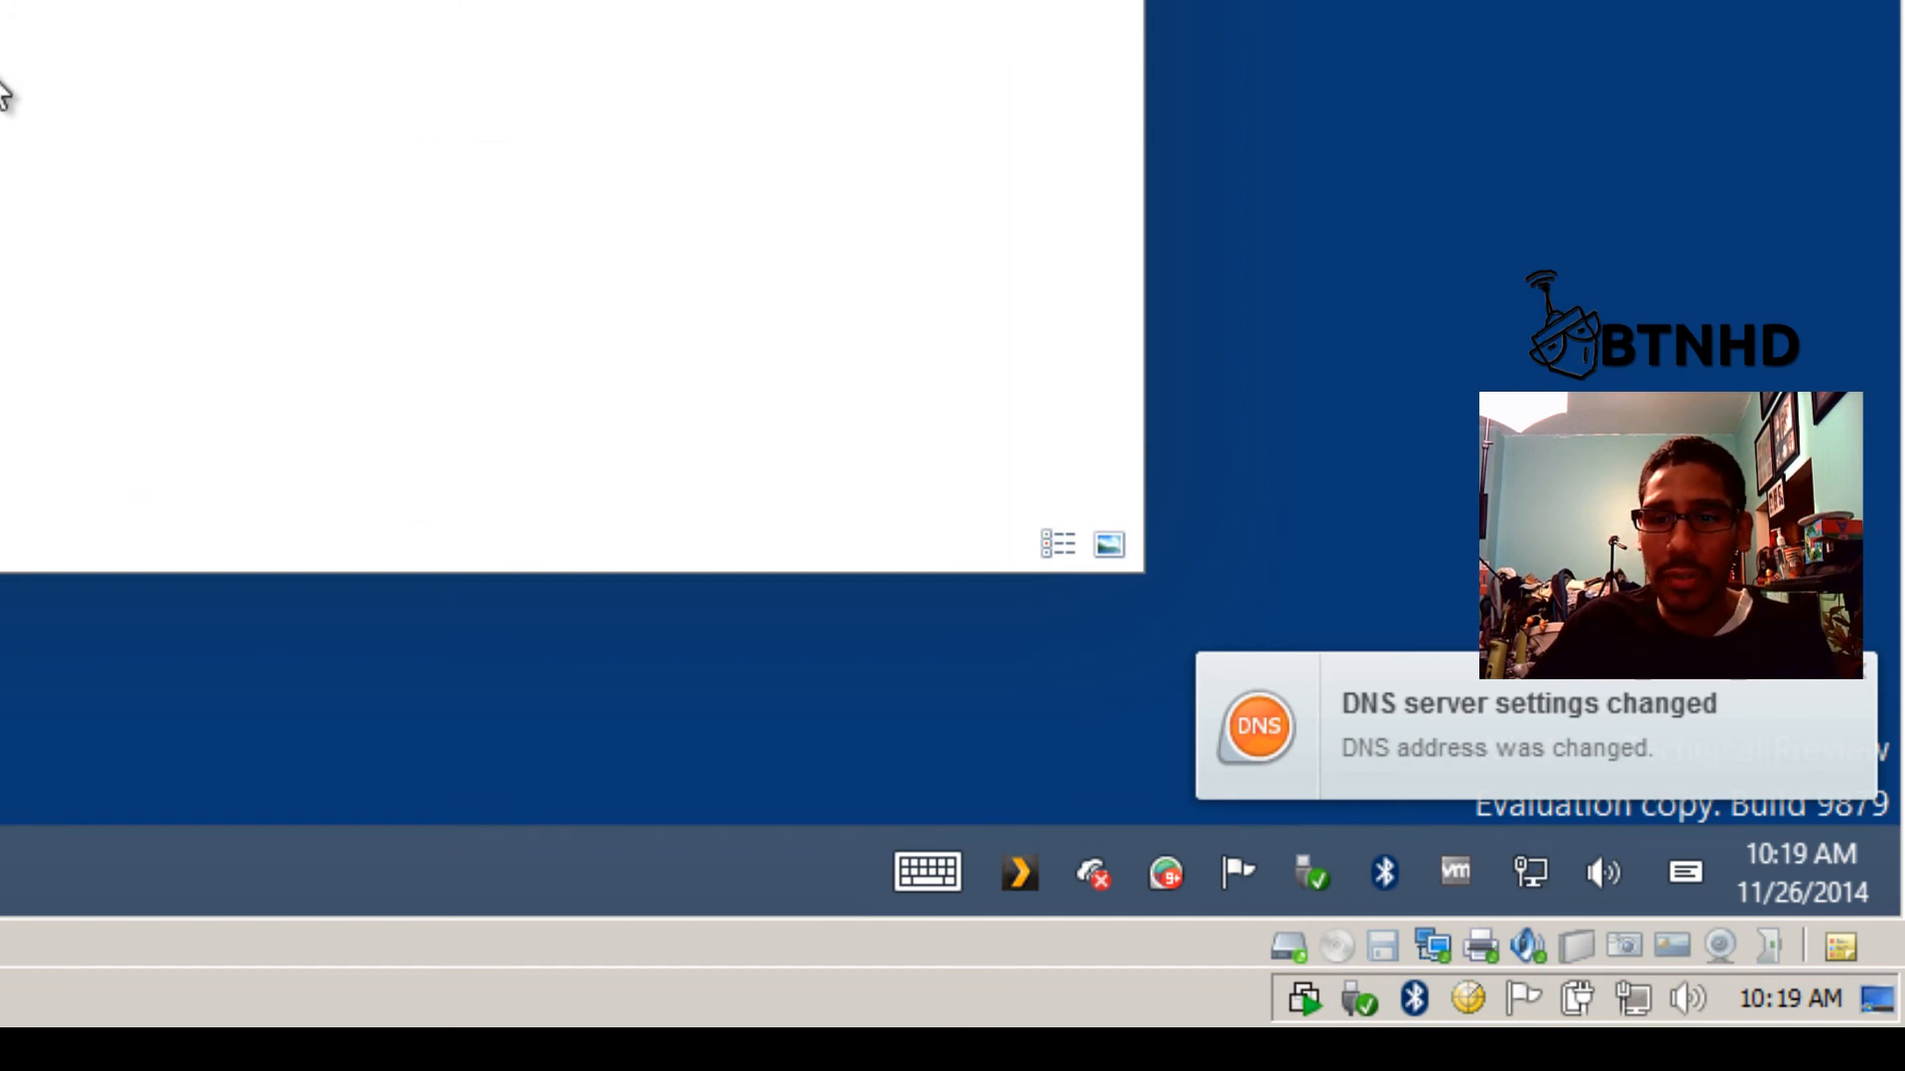
key("alt+F4")
key("alt+F4")
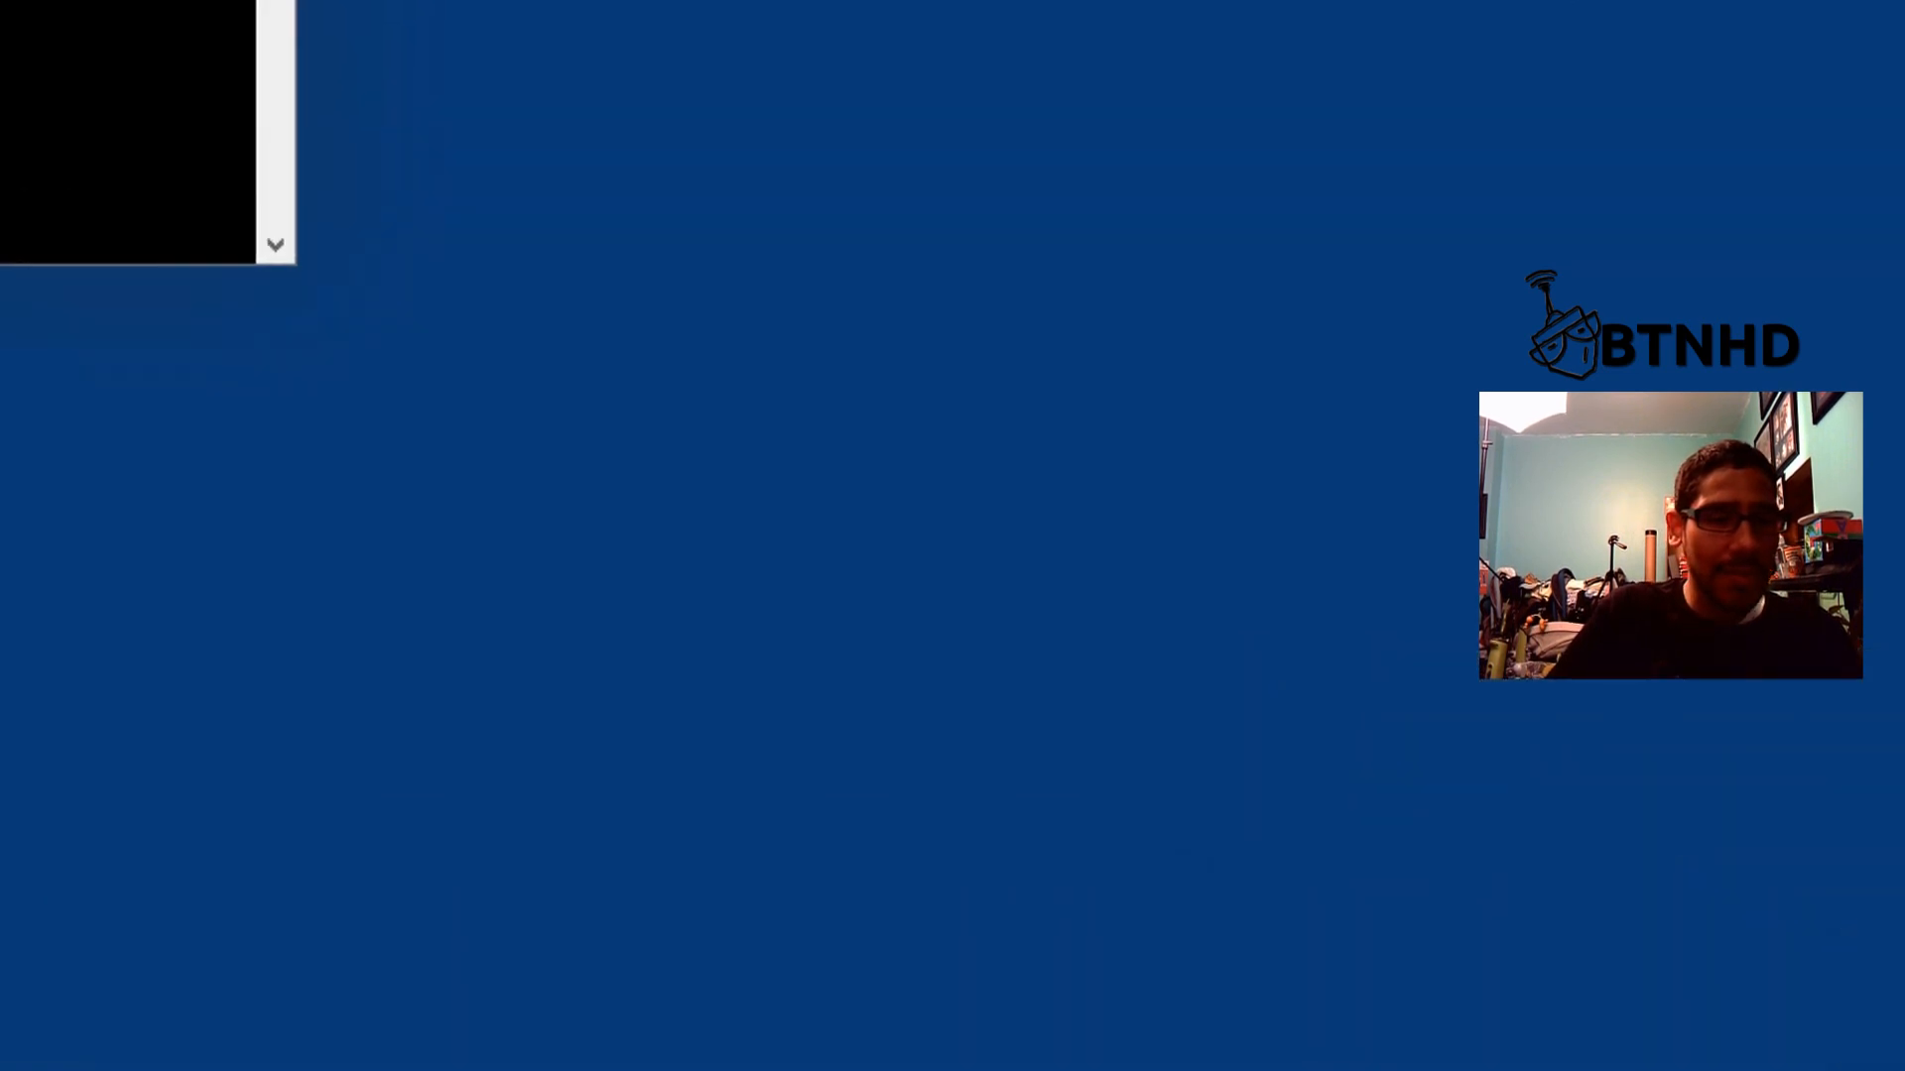
Ping google.com from the guest's command prompt to test internet connectivity.
type("google.com")
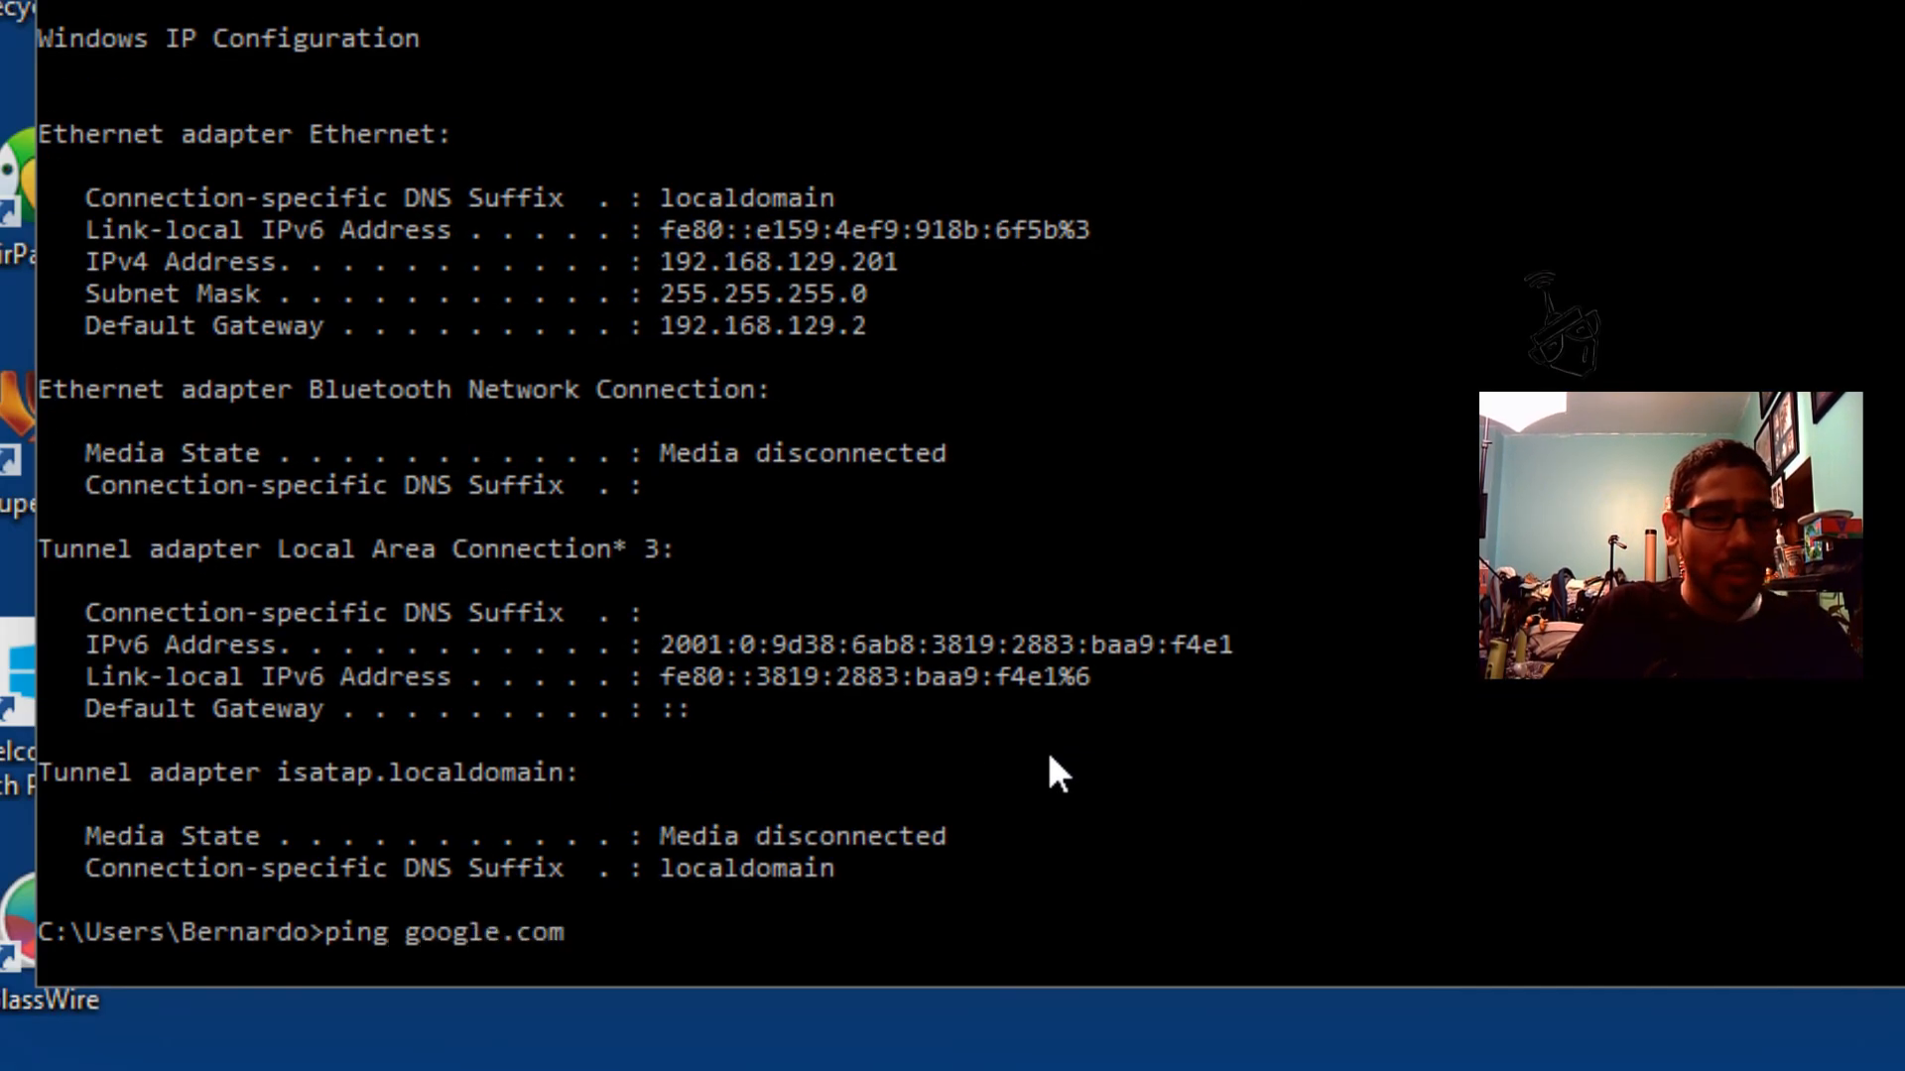
key("Return")
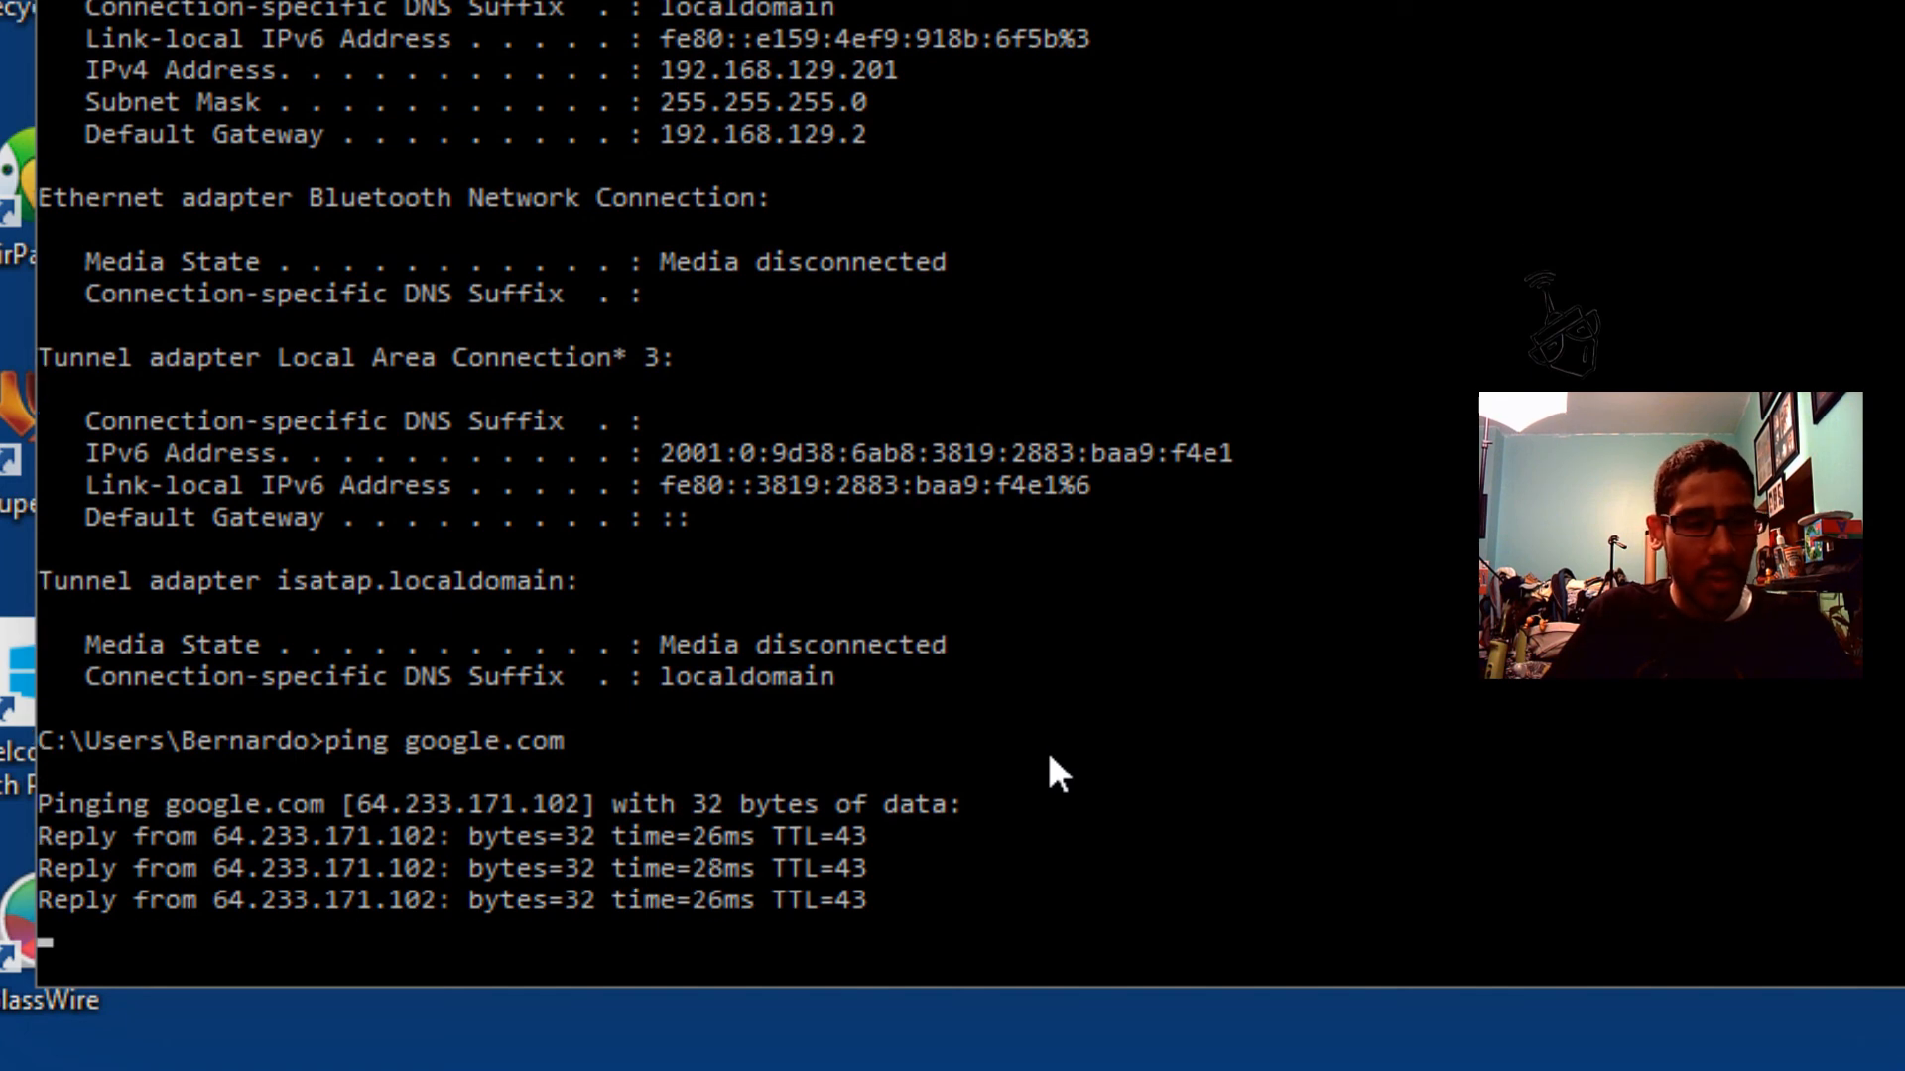
Run ipconfig to check the guest Ethernet adapter's new IP configuration.
type("poncf")
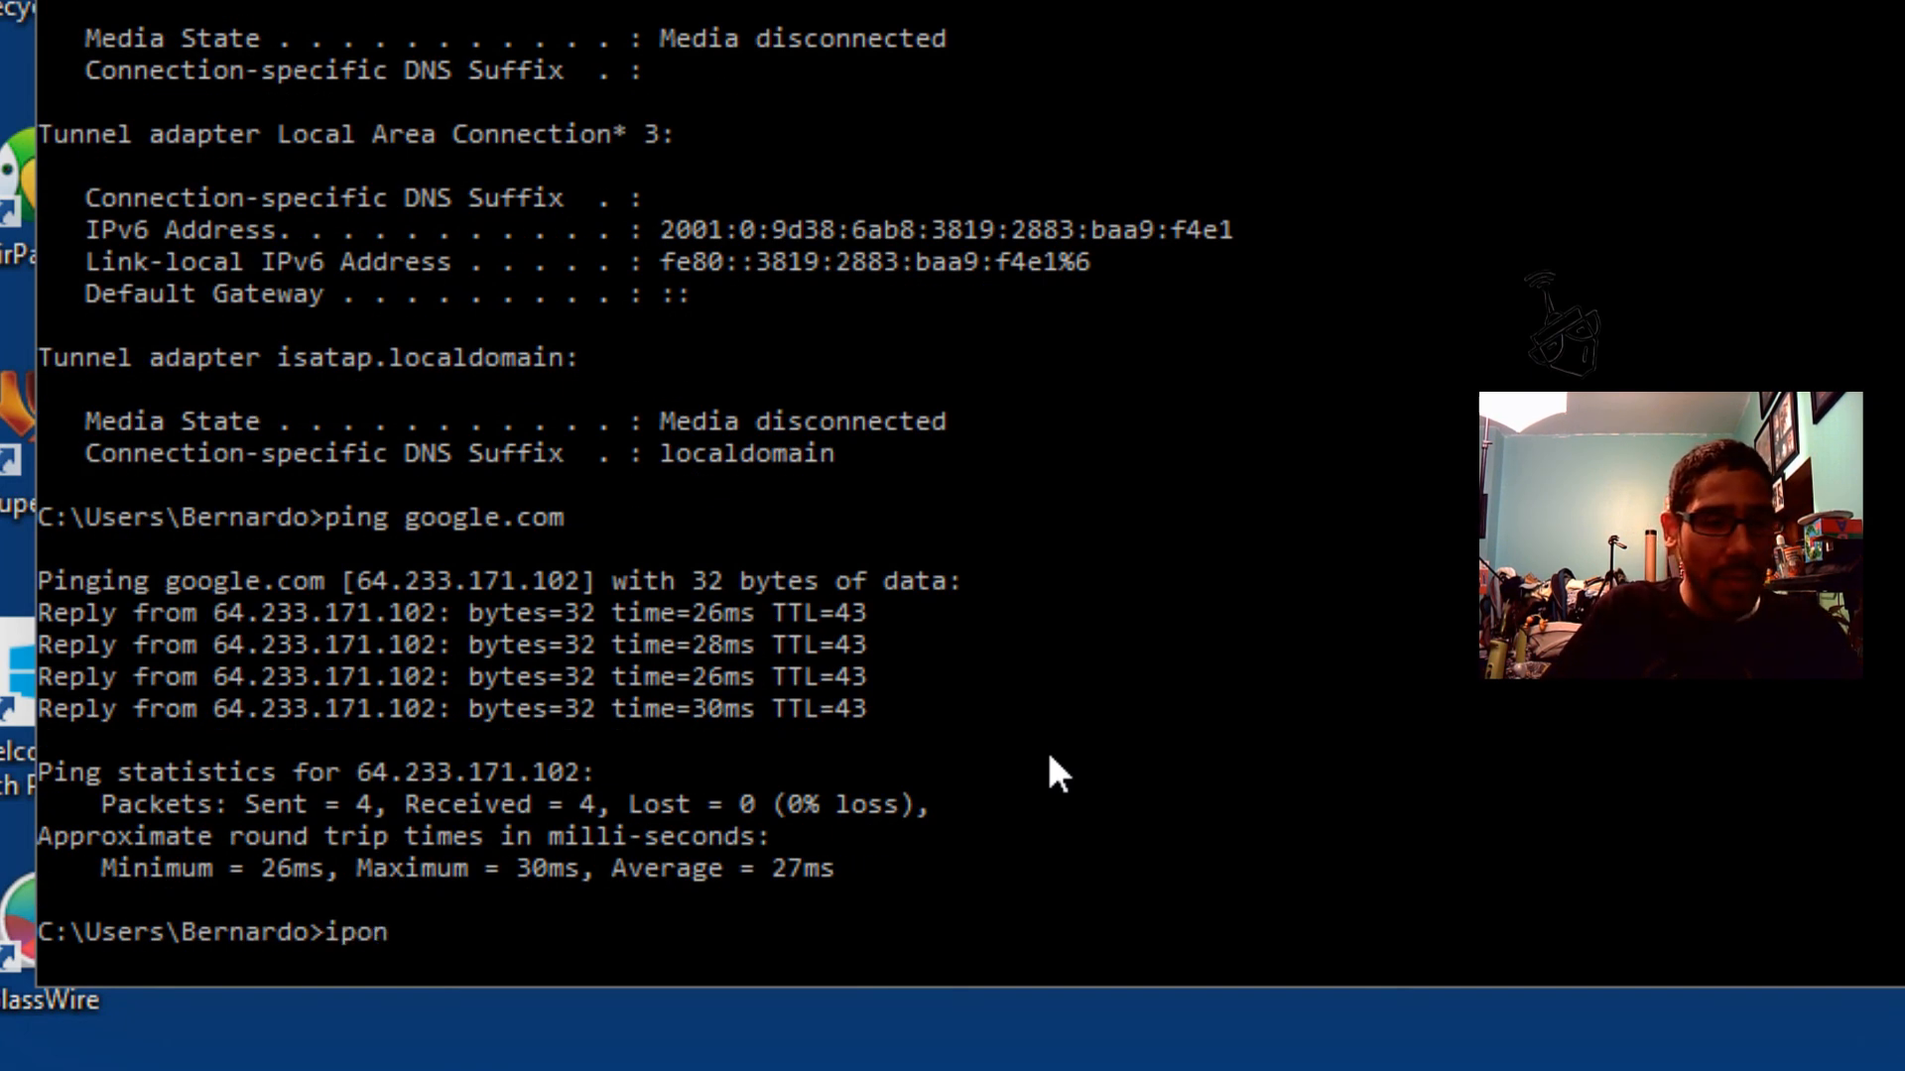
key("BackSpace")
key("BackSpace")
key("BackSpace")
key("BackSpace")
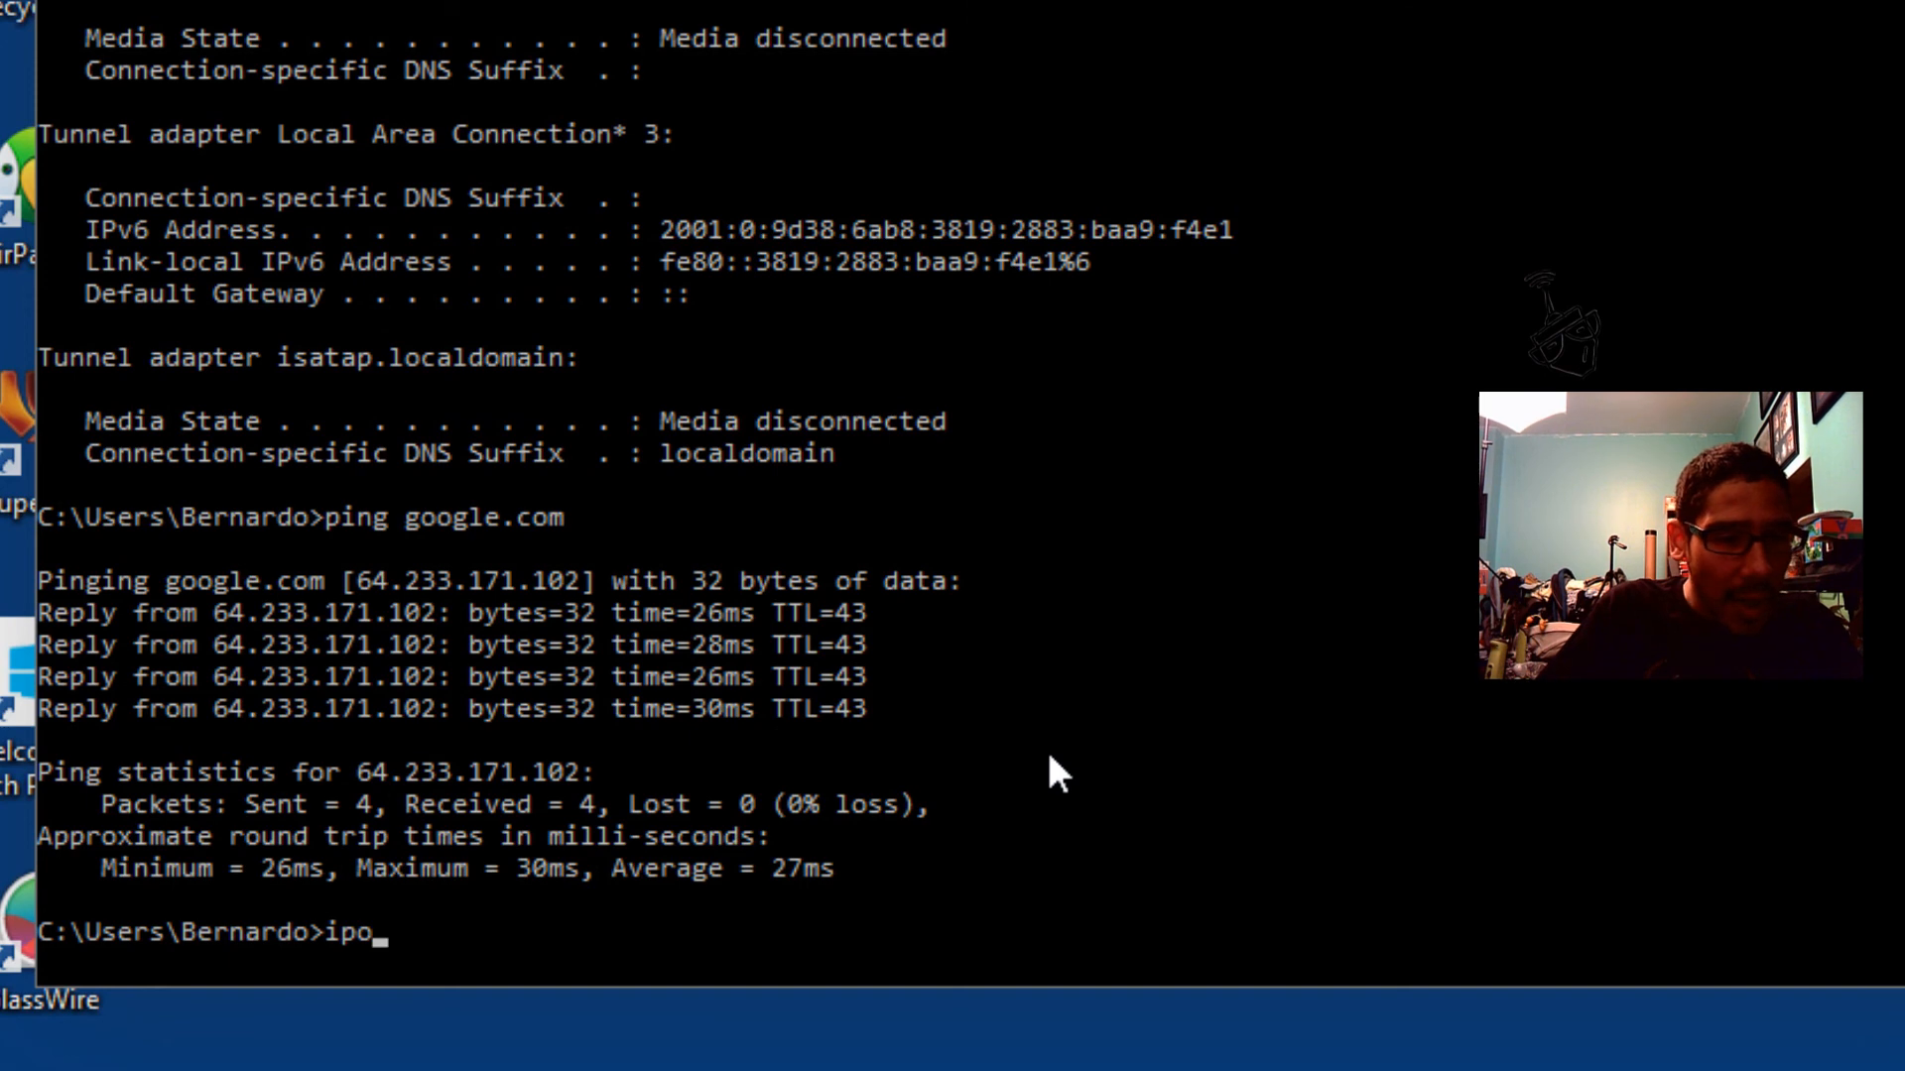
type("config")
key("Return")
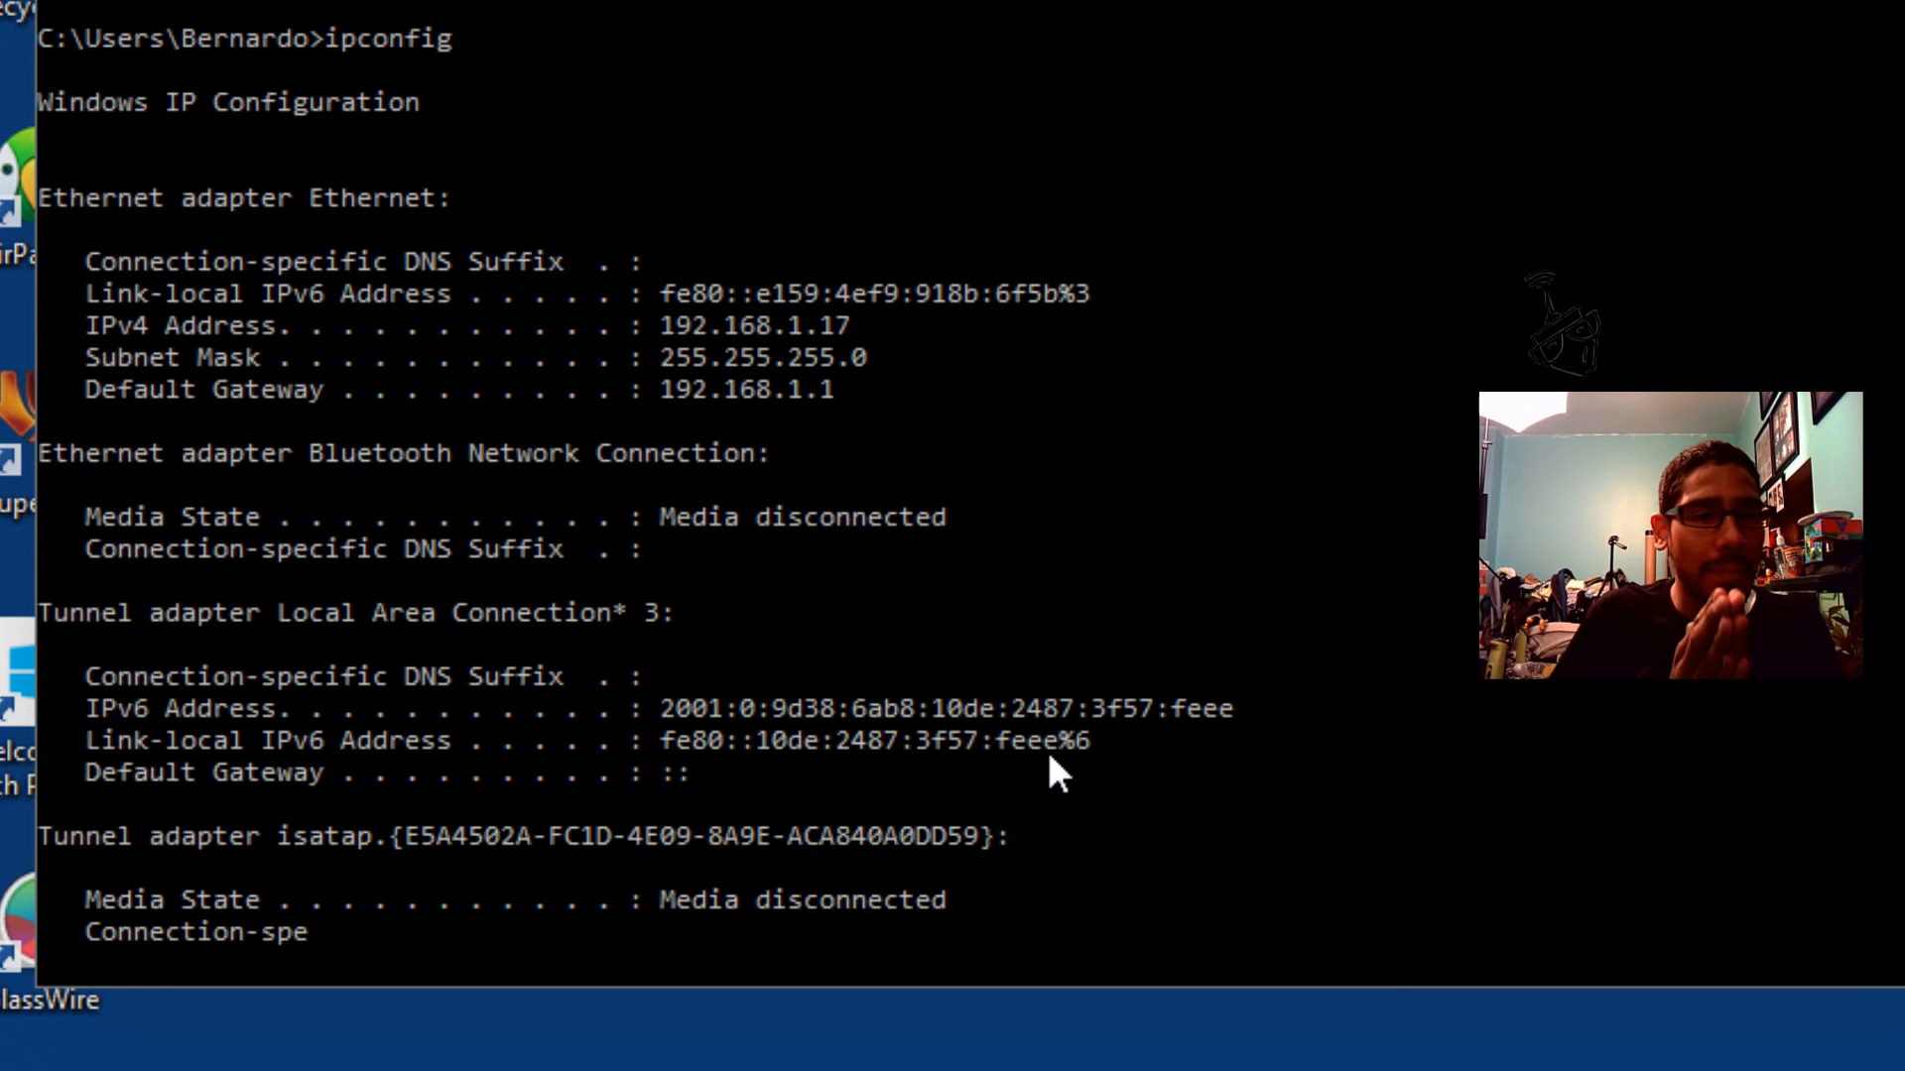